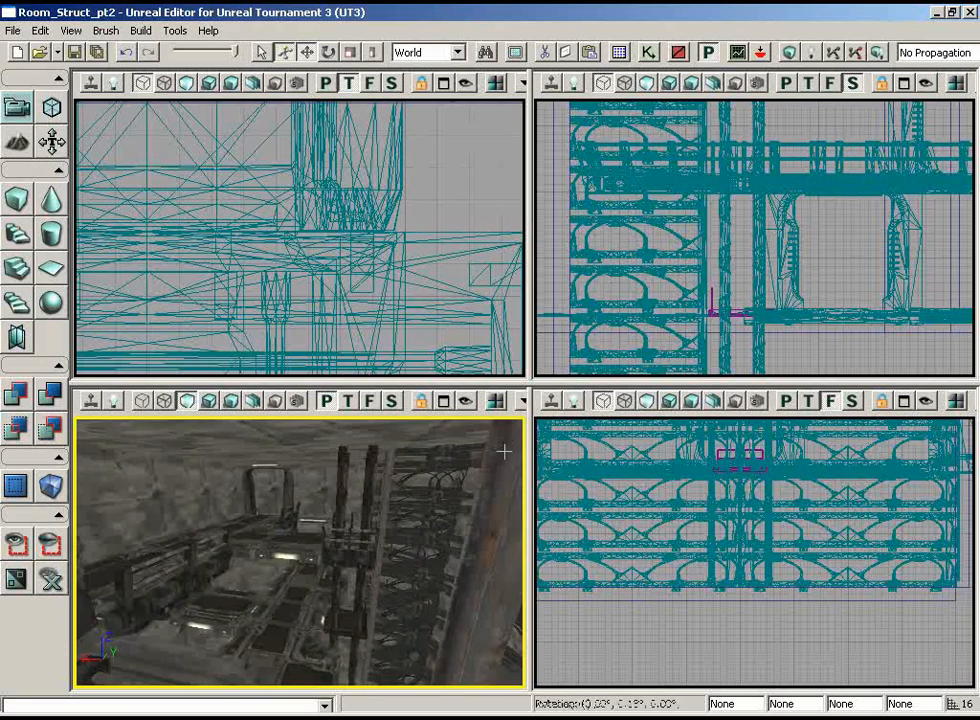
# Step: Examine the room's platforms, walls and the area around the existing elevator shaft
pyautogui.moveTo(503, 451); pyautogui.dragTo(360, 525)
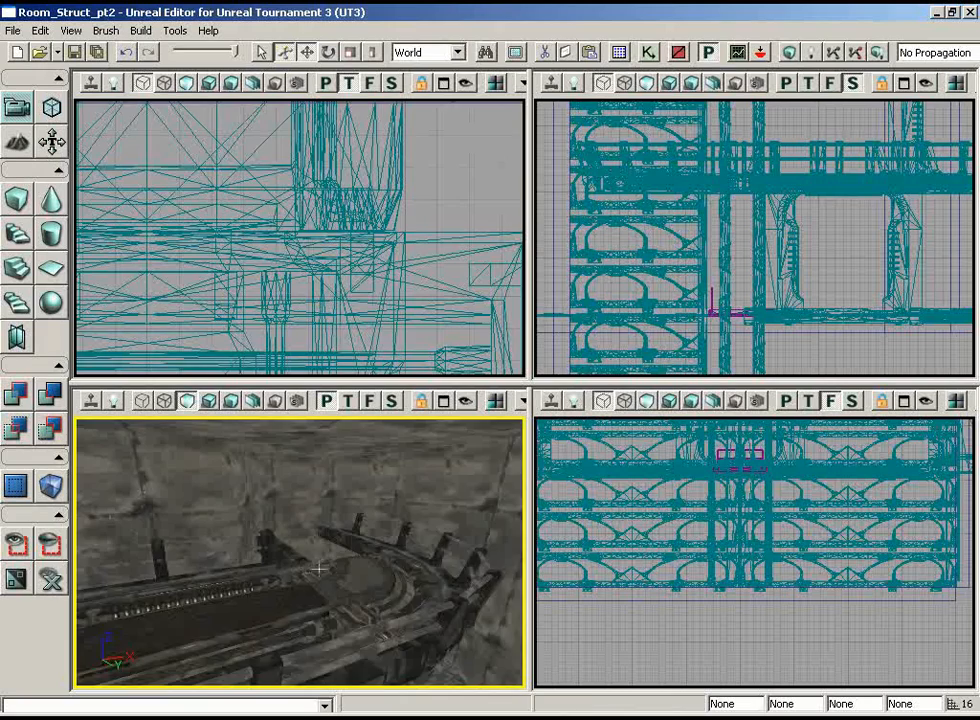
pyautogui.moveTo(318, 569); pyautogui.dragTo(328, 622)
pyautogui.scroll(-8, 404, 328)
pyautogui.moveTo(404, 328); pyautogui.dragTo(380, 243, button='right')
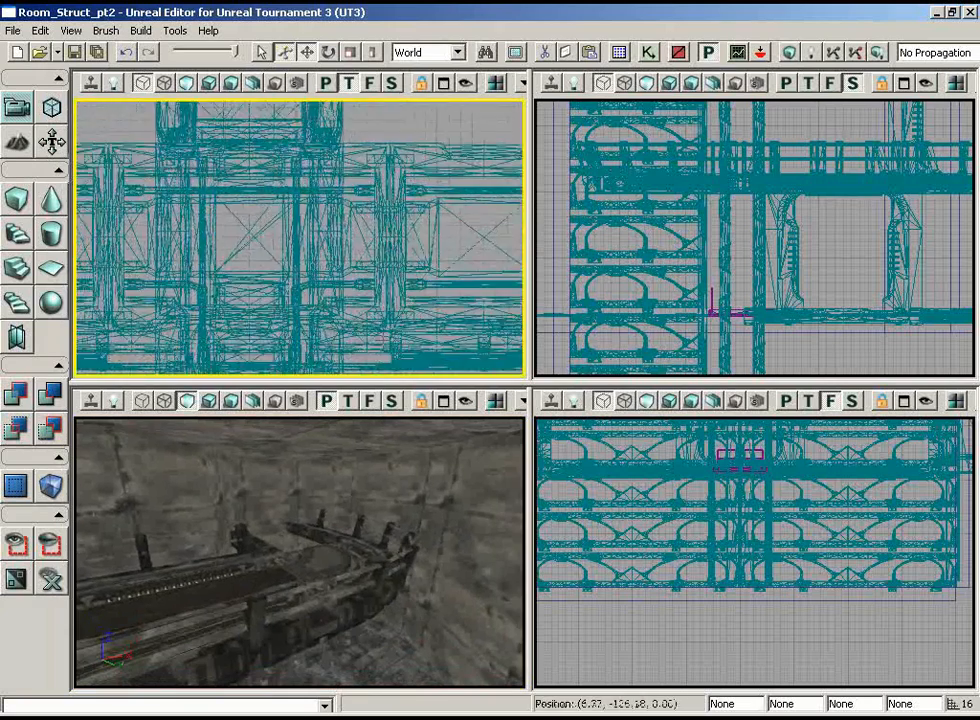
pyautogui.scroll(-6, 380, 243)
pyautogui.moveTo(399, 524); pyautogui.dragTo(354, 618, button='right')
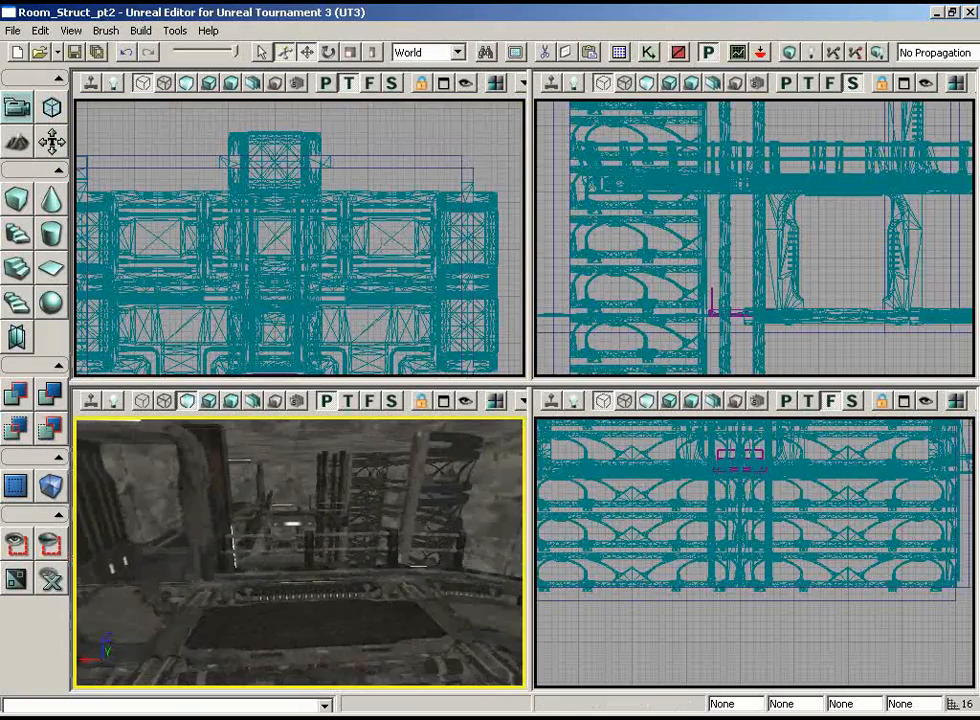
pyautogui.moveTo(354, 618); pyautogui.dragTo(321, 414)
pyautogui.moveTo(321, 414); pyautogui.dragTo(318, 560, button='right')
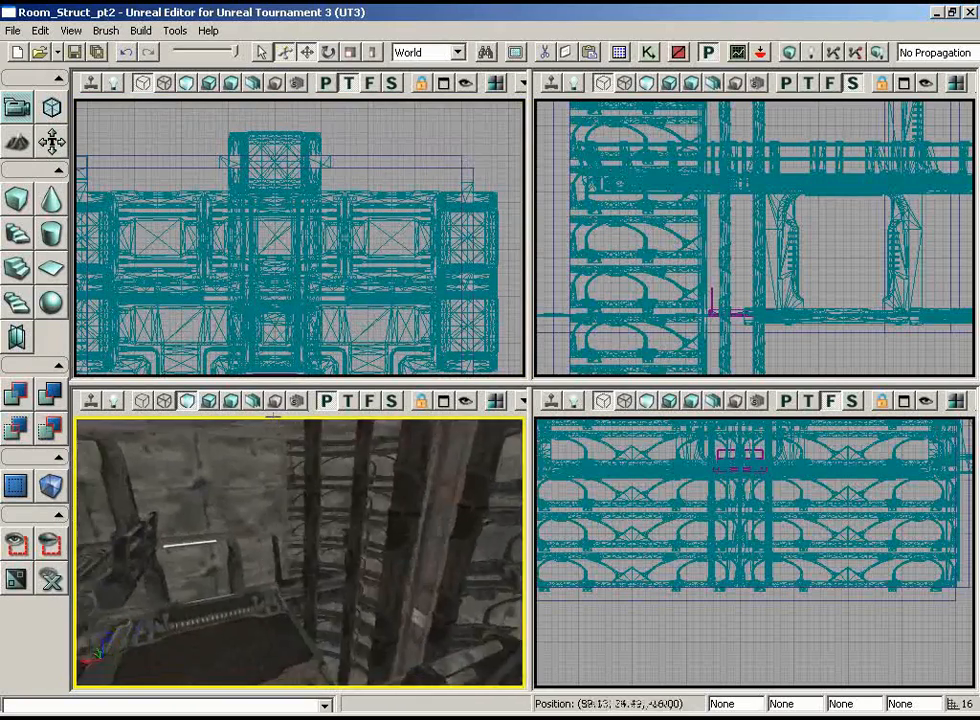
pyautogui.moveTo(318, 560); pyautogui.dragTo(262, 424)
pyautogui.moveTo(363, 523); pyautogui.dragTo(365, 510)
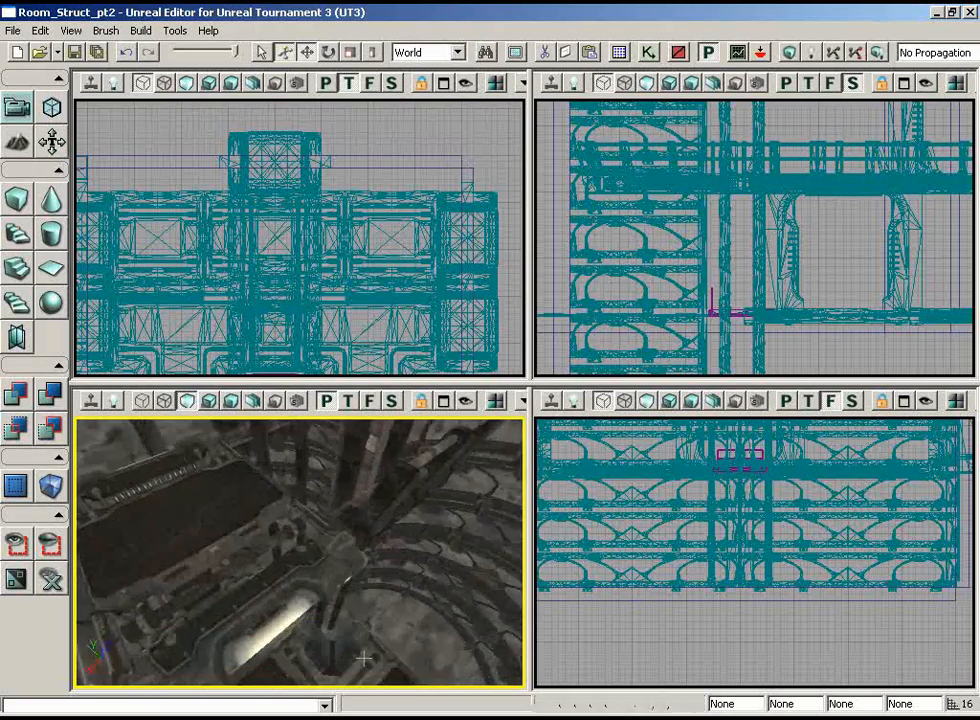
# Step: Select the whole elevator assembly in the top view, including the platform, its four corner posts and the rail column
pyautogui.scroll(-4, 390, 141)
pyautogui.scroll(8, 390, 141)
pyautogui.moveTo(390, 141); pyautogui.dragTo(360, 259)
pyautogui.scroll(4, 389, 376)
pyautogui.scroll(2, 384, 262)
pyautogui.scroll(2, 353, 278)
pyautogui.scroll(2, 360, 259)
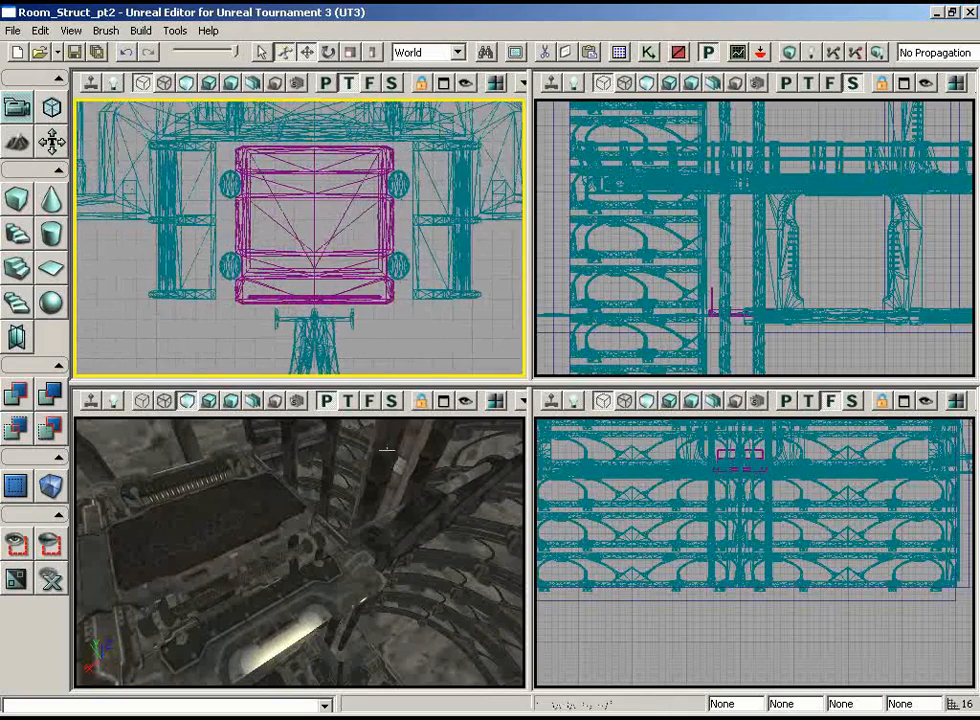
pyautogui.moveTo(387, 532); pyautogui.dragTo(324, 507, button='right')
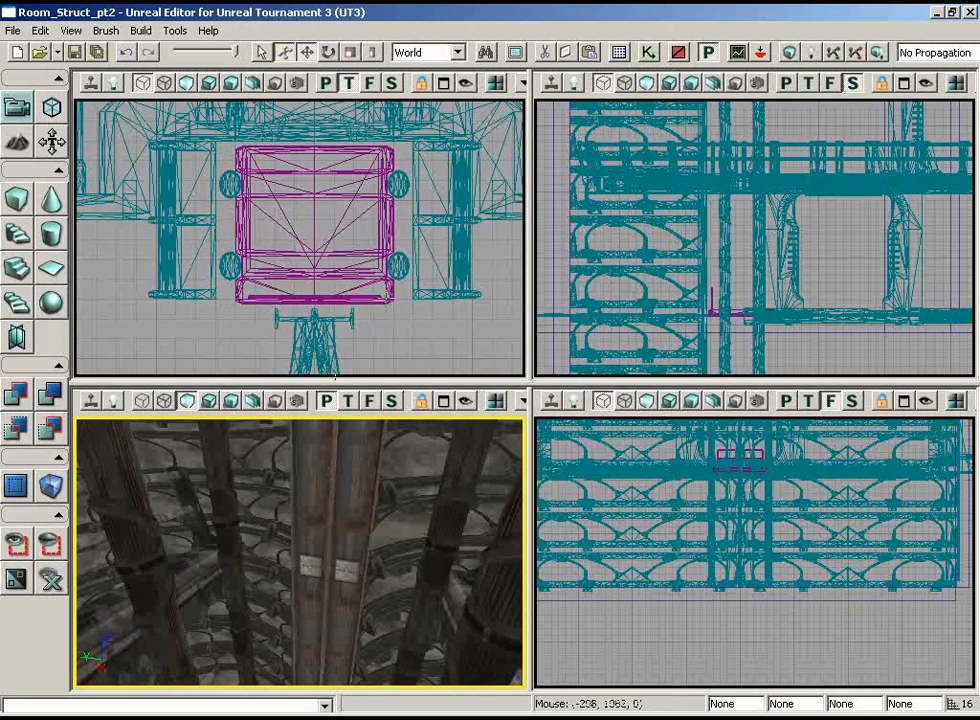
pyautogui.scroll(5, 305, 229)
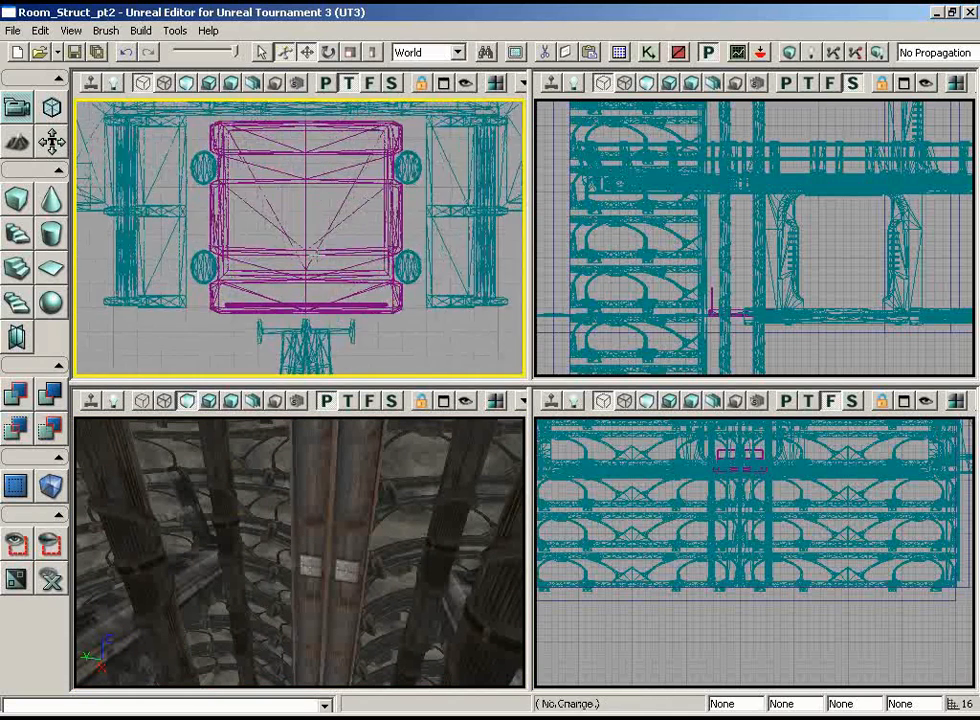
pyautogui.scroll(3, 322, 250)
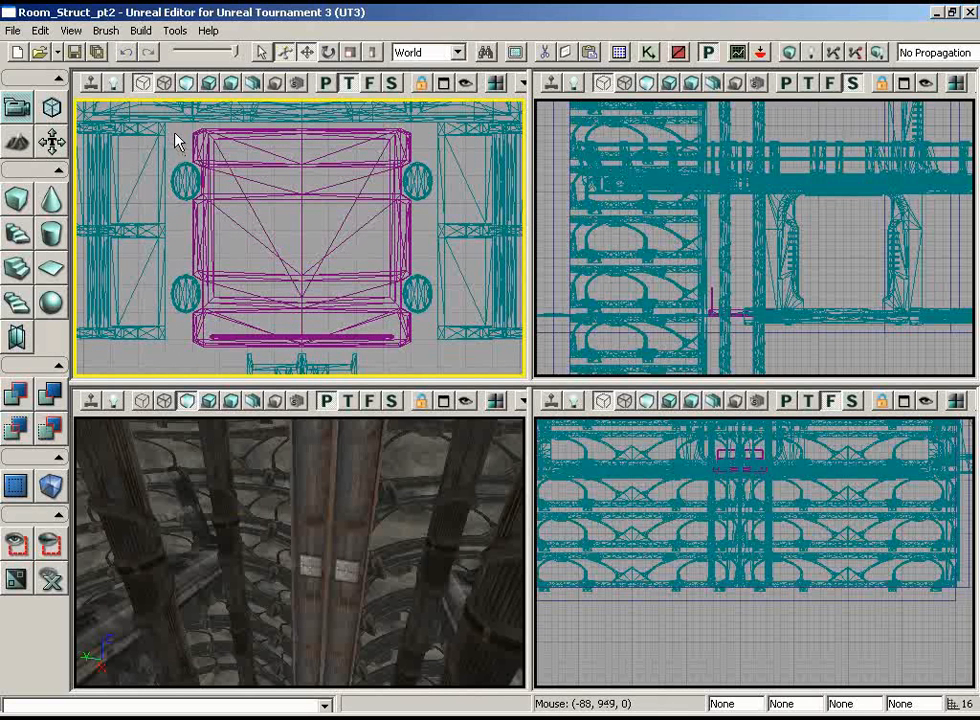
pyautogui.keyDown('ctrl'); pyautogui.keyDown('alt'); pyautogui.moveTo(175, 135); pyautogui.dragTo(432, 213); pyautogui.keyUp('alt'); pyautogui.keyUp('ctrl')
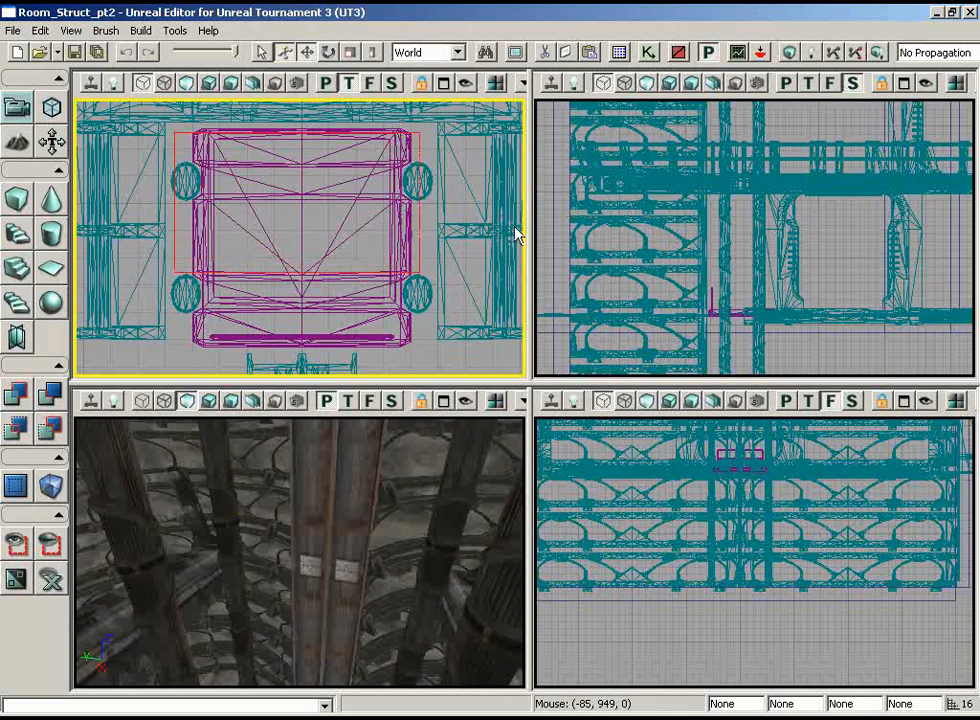
pyautogui.keyDown('ctrl'); pyautogui.keyDown('alt'); pyautogui.moveTo(502, 330); pyautogui.dragTo(500, 349); pyautogui.keyUp('alt'); pyautogui.keyUp('ctrl')
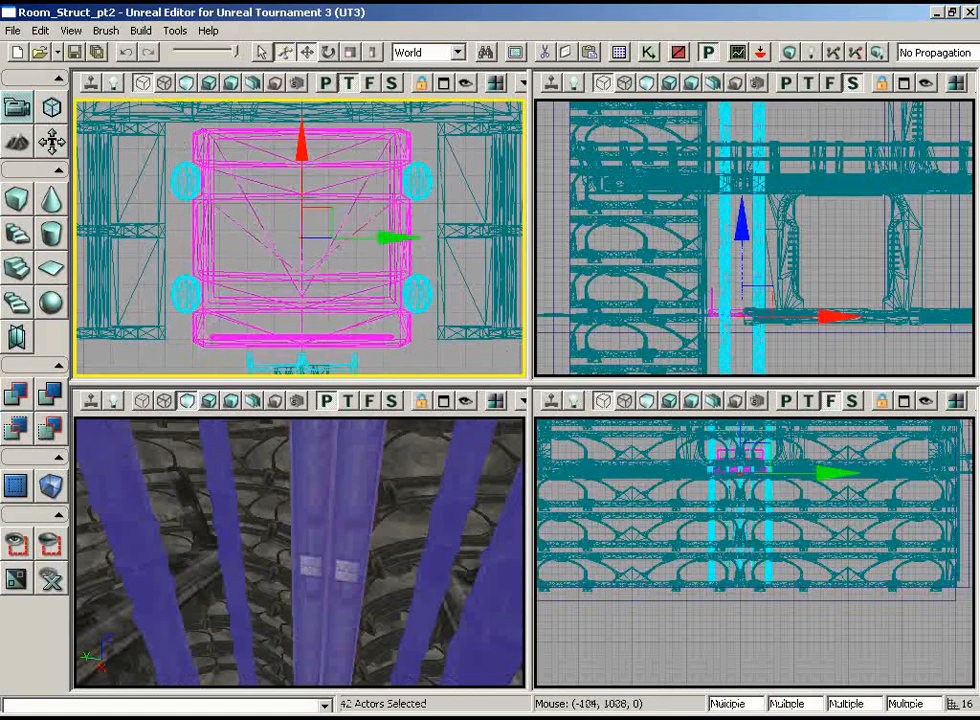
# Step: Duplicate the selected elevator assembly and move the copy to the far end of the room, beyond the curved track
pyautogui.moveTo(266, 242)
pyautogui.mouseDown()
pyautogui.moveTo(230, 330)
pyautogui.moveTo(274, 377)
pyautogui.mouseUp()
pyautogui.scroll(-3, 310, 210)
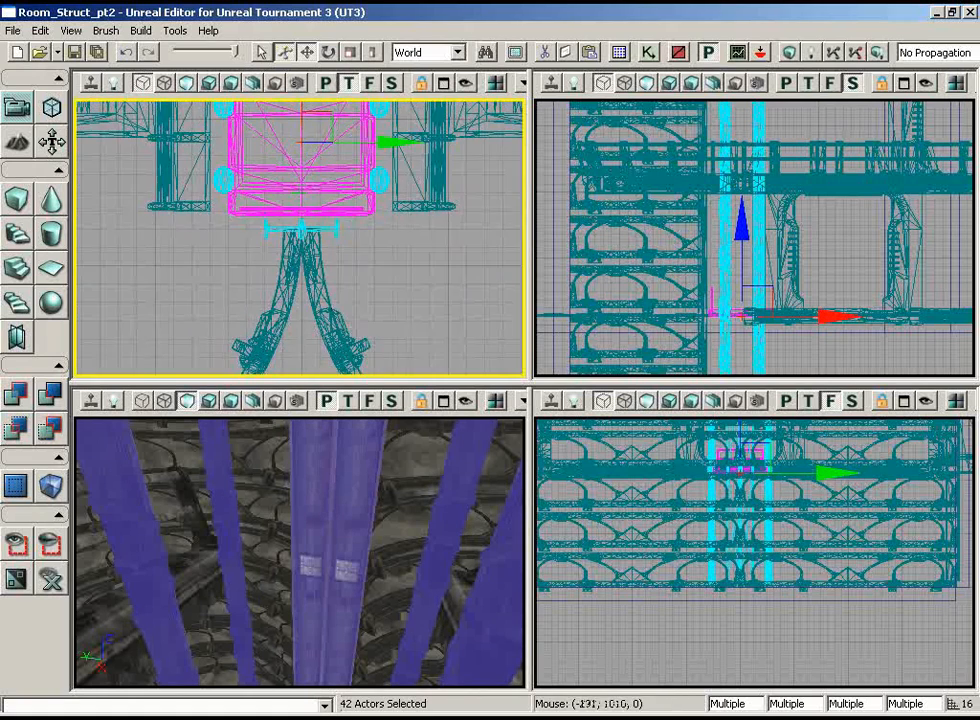
pyautogui.scroll(-6, 320, 121)
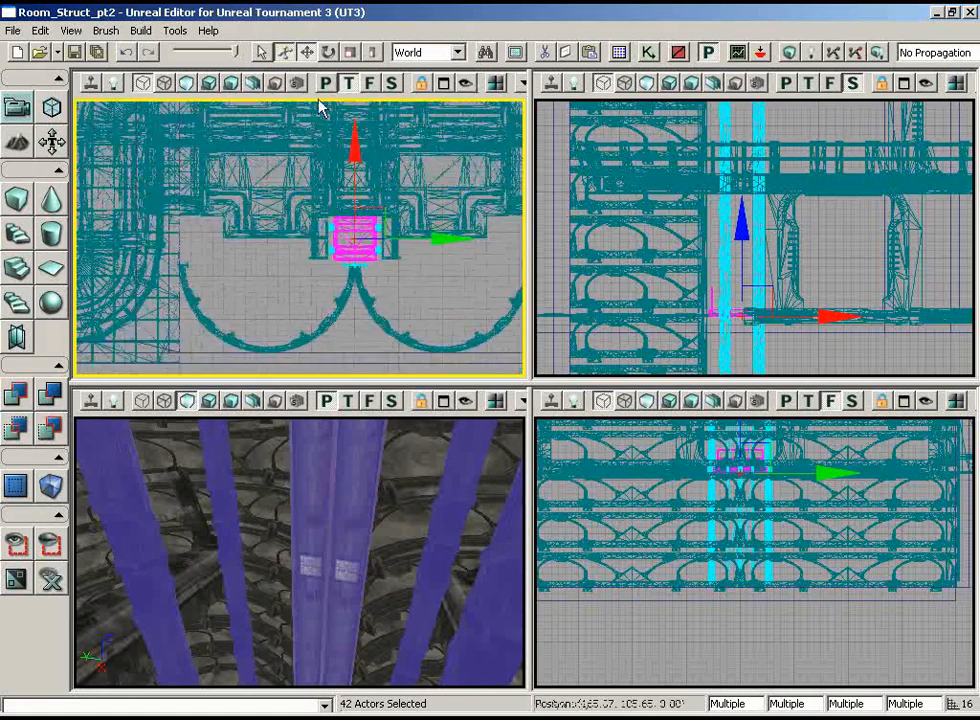
pyautogui.scroll(-2, 320, 108)
pyautogui.moveTo(302, 103)
pyautogui.mouseDown()
pyautogui.moveTo(400, 150)
pyautogui.moveTo(459, 277)
pyautogui.moveTo(296, 256)
pyautogui.mouseUp()
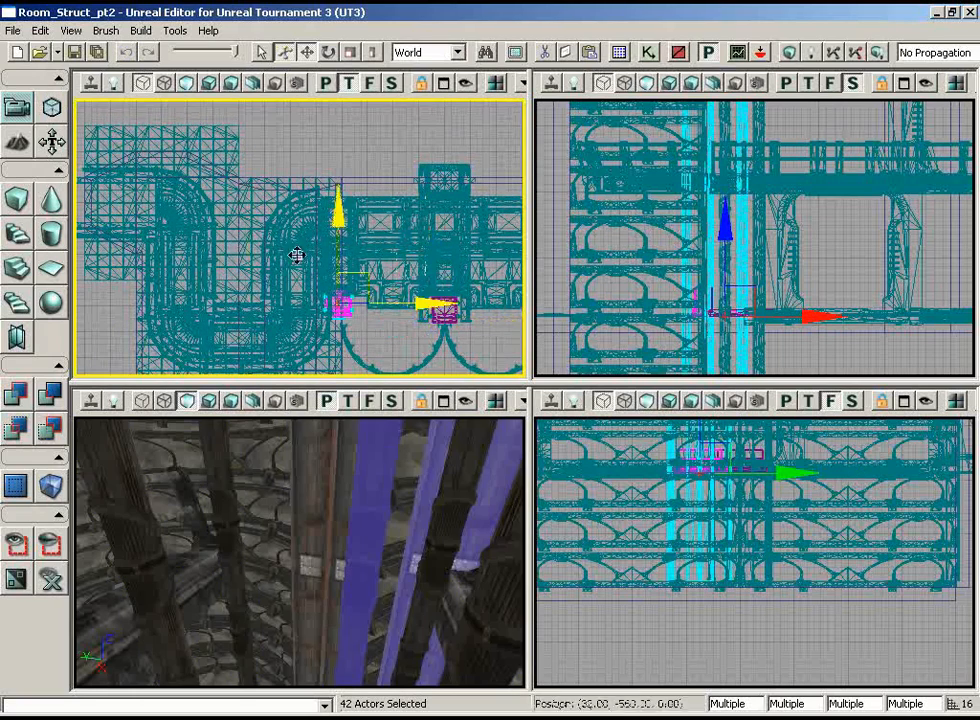
pyautogui.click(363, 540)
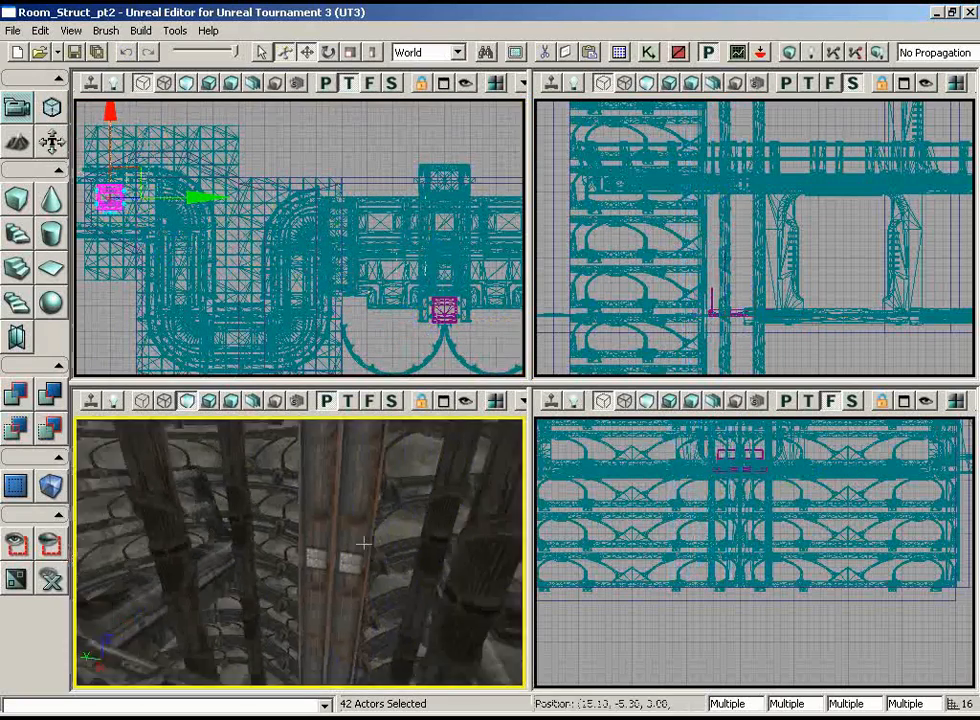
pyautogui.moveTo(363, 540)
pyautogui.mouseDown()
pyautogui.moveTo(300, 560)
pyautogui.moveTo(74, 528)
pyautogui.moveTo(85, 420)
pyautogui.moveTo(371, 522)
pyautogui.mouseUp()
pyautogui.moveTo(320, 240); pyautogui.dragTo(69, 235)
# Step: Rotate the elevator copy 90 degrees clockwise in plan and shift it along X away from the nearby beam
pyautogui.scroll(8, 160, 215)
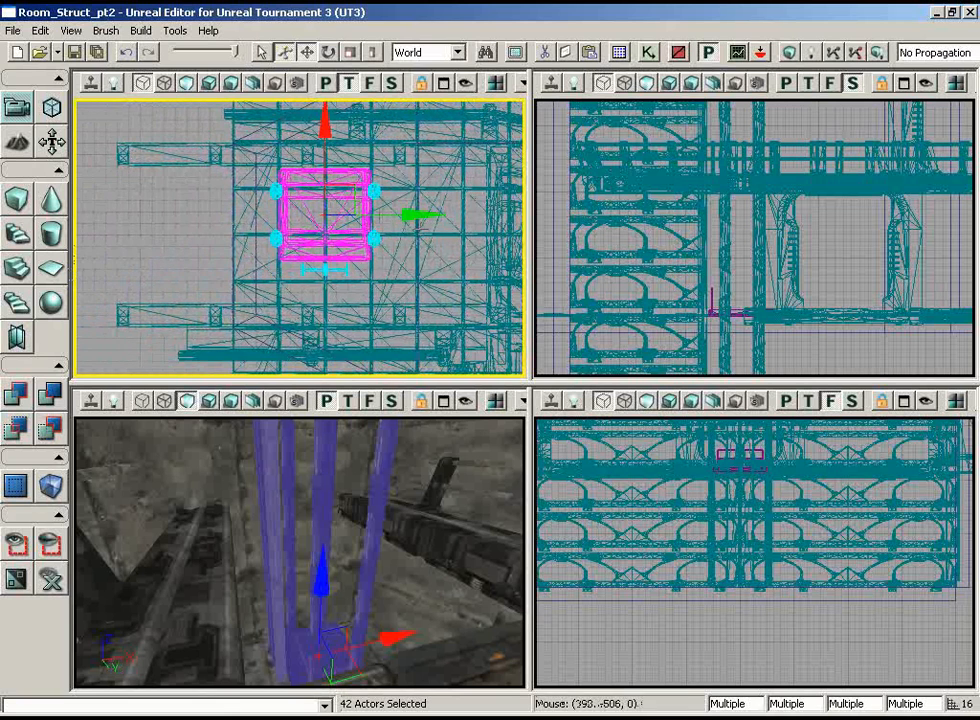
pyautogui.moveTo(411, 205)
pyautogui.mouseDown()
pyautogui.moveTo(519, 195)
pyautogui.moveTo(479, 232)
pyautogui.moveTo(524, 201)
pyautogui.moveTo(413, 230)
pyautogui.mouseUp()
pyautogui.moveTo(192, 280); pyautogui.dragTo(120, 202)
pyautogui.scroll(2, 120, 202)
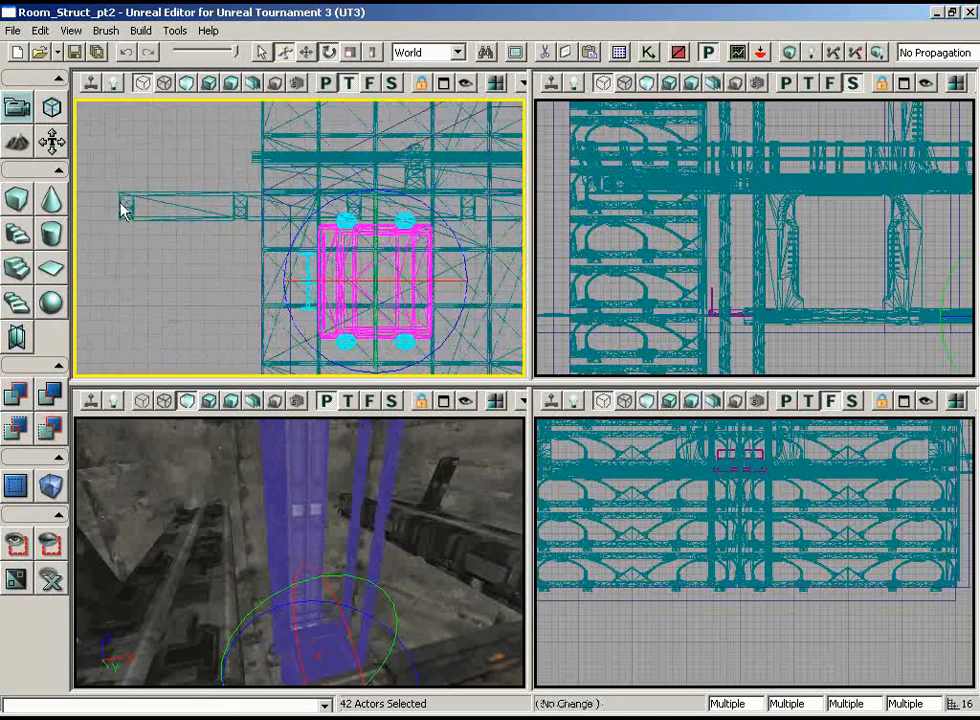
pyautogui.press('w')
pyautogui.moveTo(410, 256); pyautogui.dragTo(410, 272)
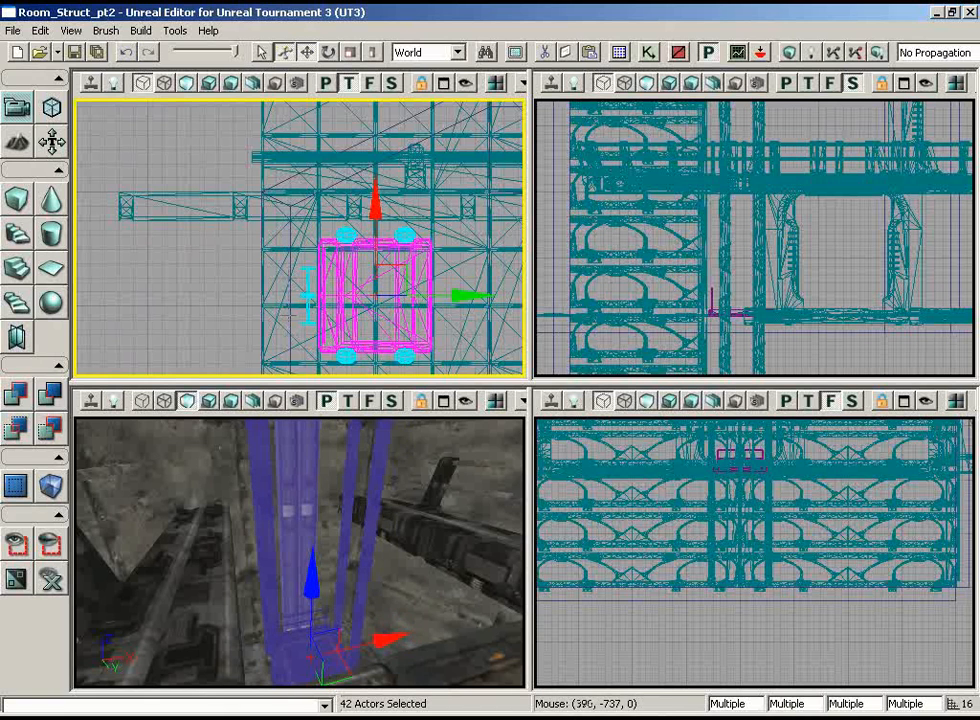
# Step: Set the drag grid to 2 and fine-position the elevator copy along X and Y against the floor framework
pyautogui.moveTo(360, 453); pyautogui.dragTo(396, 427)
pyautogui.scroll(3, 469, 323)
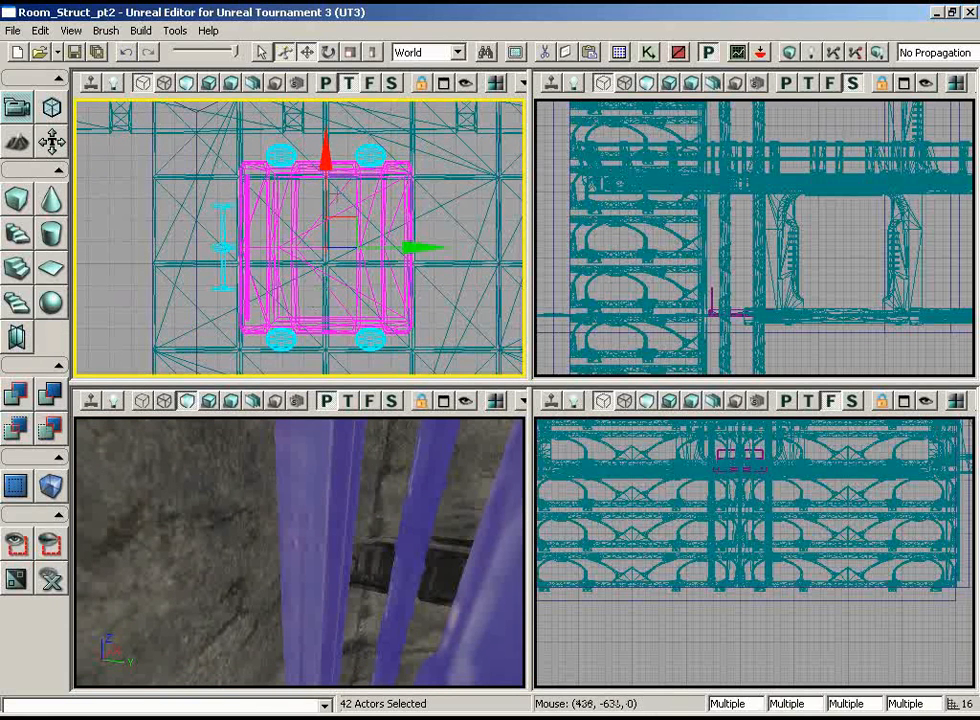
pyautogui.moveTo(324, 206)
pyautogui.mouseDown()
pyautogui.moveTo(315, 254)
pyautogui.moveTo(314, 221)
pyautogui.mouseUp()
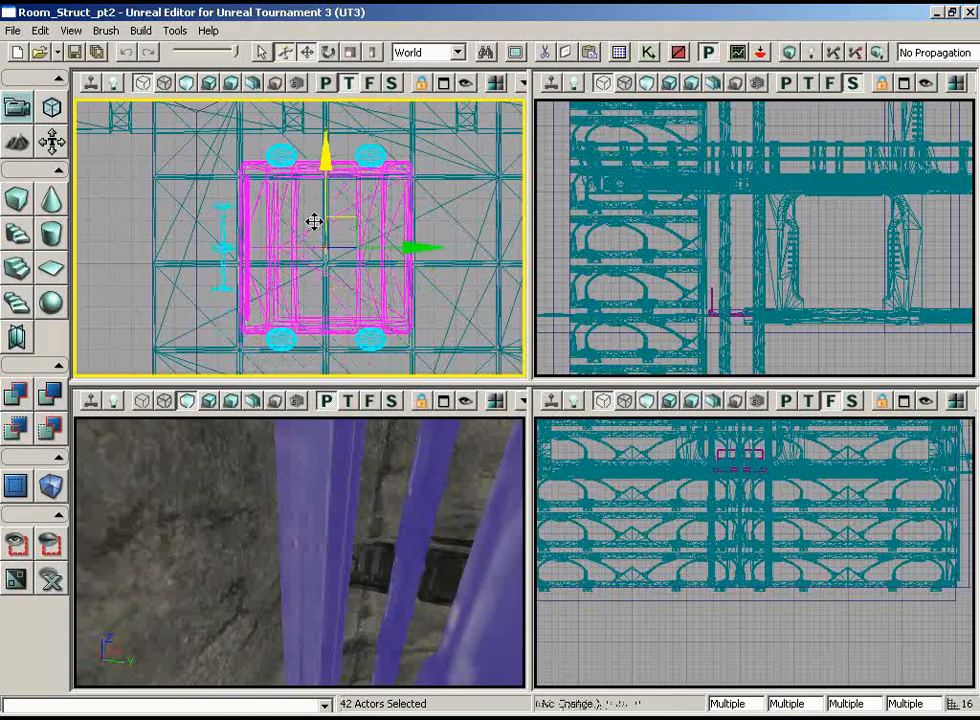
pyautogui.click(105, 30)
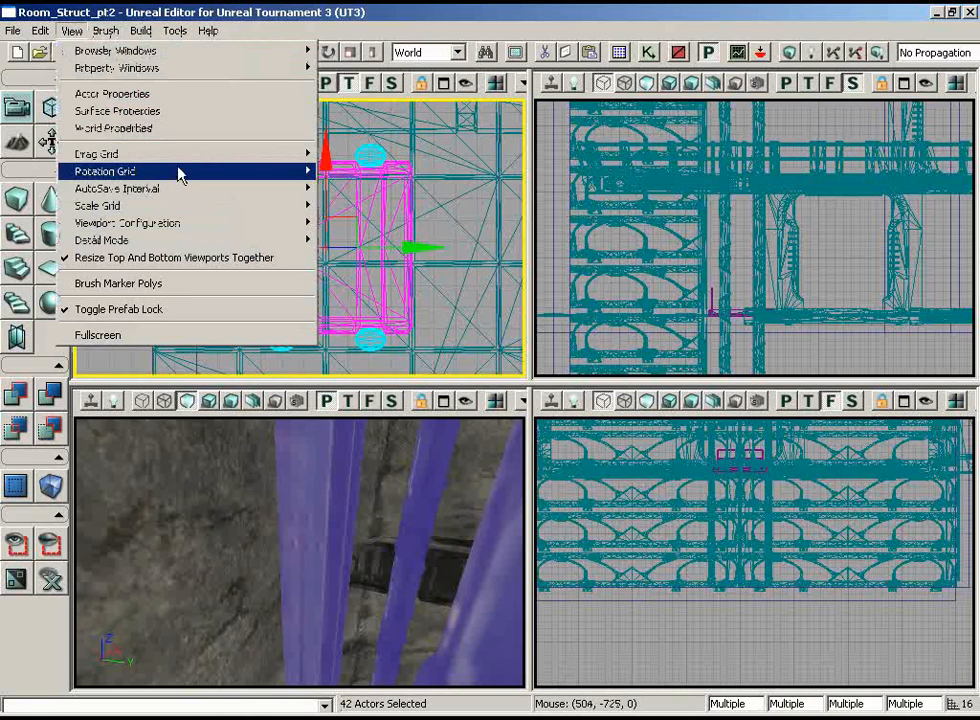
pyautogui.moveTo(262, 163)
pyautogui.click(334, 195)
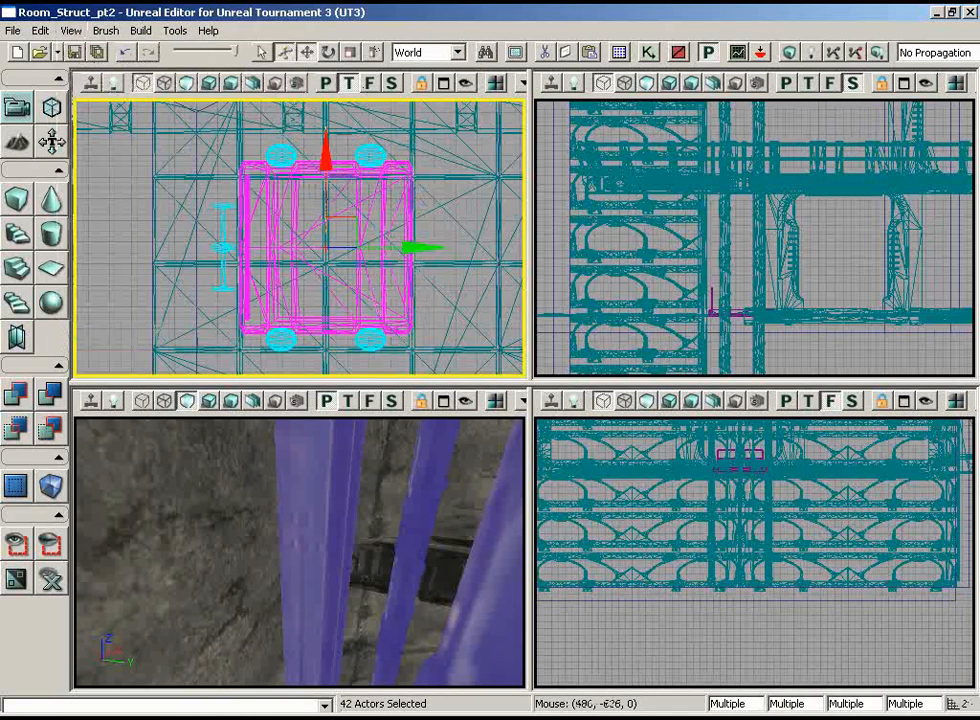
pyautogui.scroll(3, 74, 290)
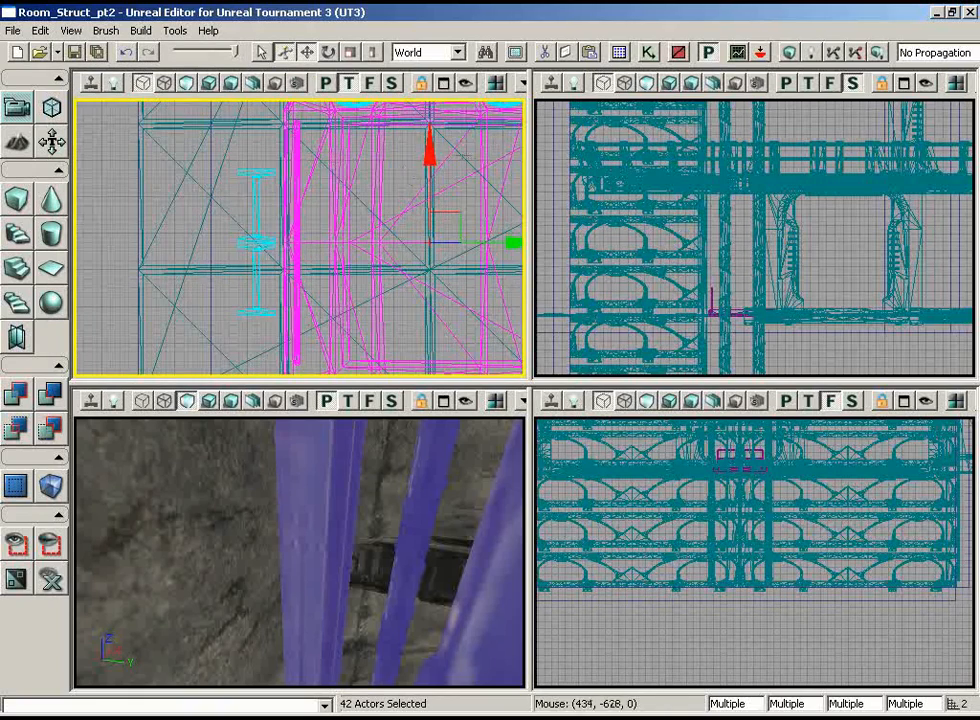
pyautogui.moveTo(433, 158); pyautogui.dragTo(427, 184)
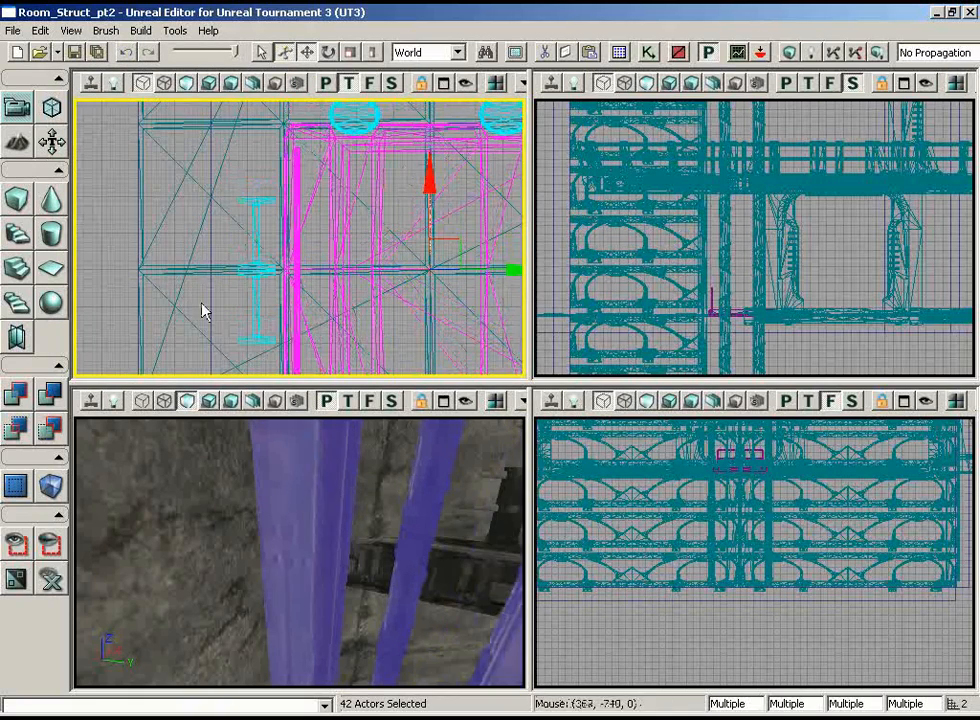
pyautogui.scroll(-4, 197, 305)
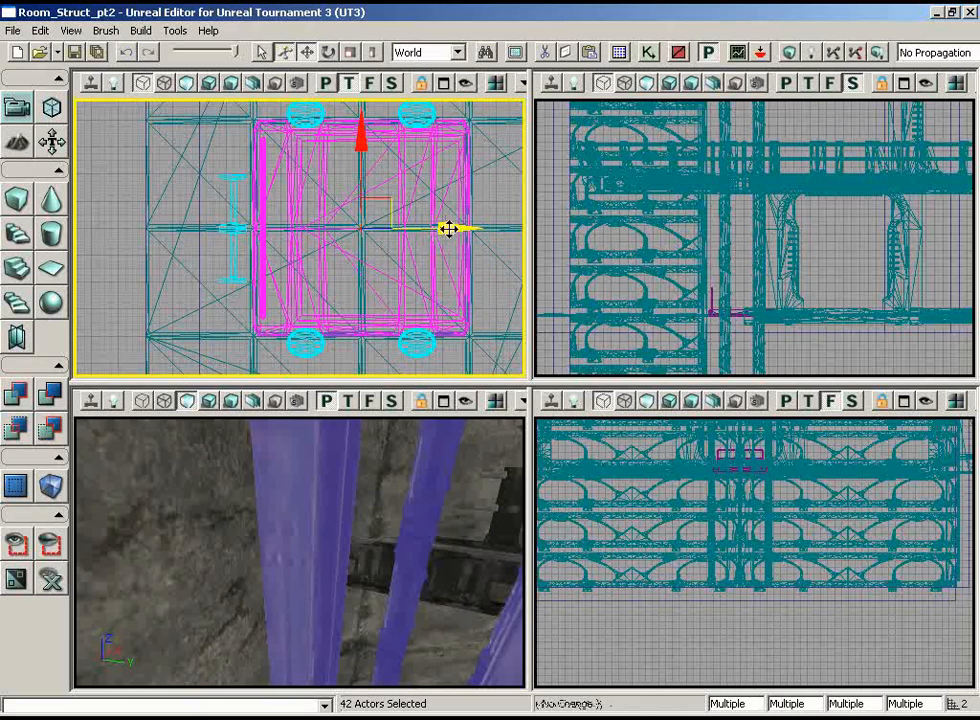
pyautogui.moveTo(447, 229); pyautogui.dragTo(423, 228)
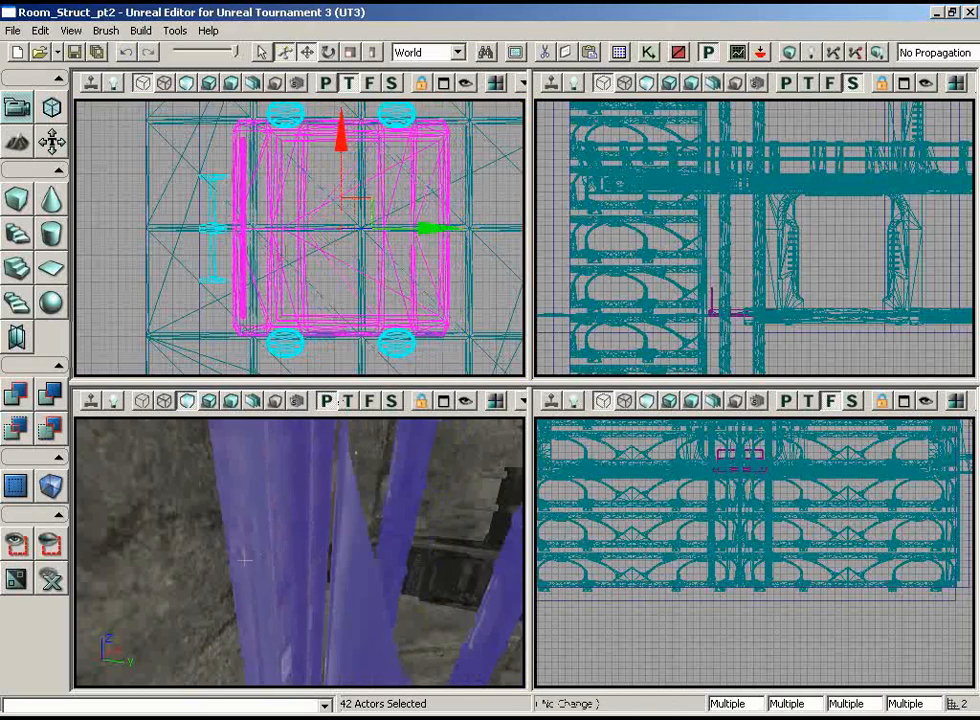
# Step: Select only the copied elevator's platform and raise it vertically between its posts
pyautogui.moveTo(244, 561)
pyautogui.mouseDown()
pyautogui.moveTo(276, 525)
pyautogui.moveTo(244, 561)
pyautogui.mouseUp()
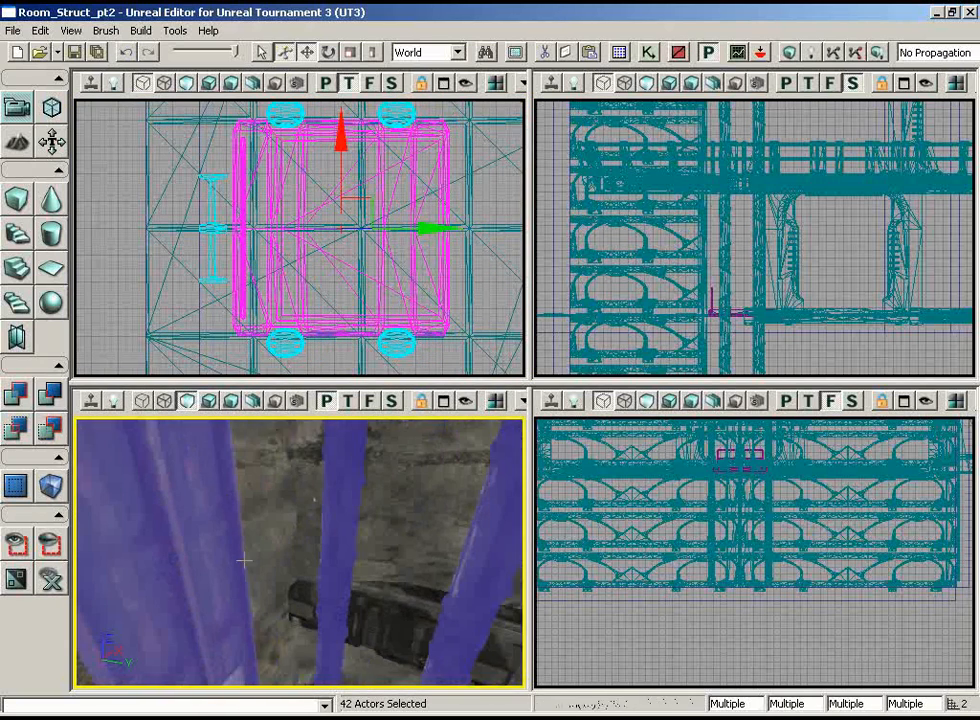
pyautogui.moveTo(483, 322); pyautogui.dragTo(174, 263)
pyautogui.moveTo(414, 559); pyautogui.dragTo(372, 488, button='right')
pyautogui.moveTo(415, 541); pyautogui.dragTo(197, 584)
pyautogui.moveTo(197, 584); pyautogui.dragTo(150, 616, button='right')
pyautogui.moveTo(150, 616); pyautogui.dragTo(168, 634)
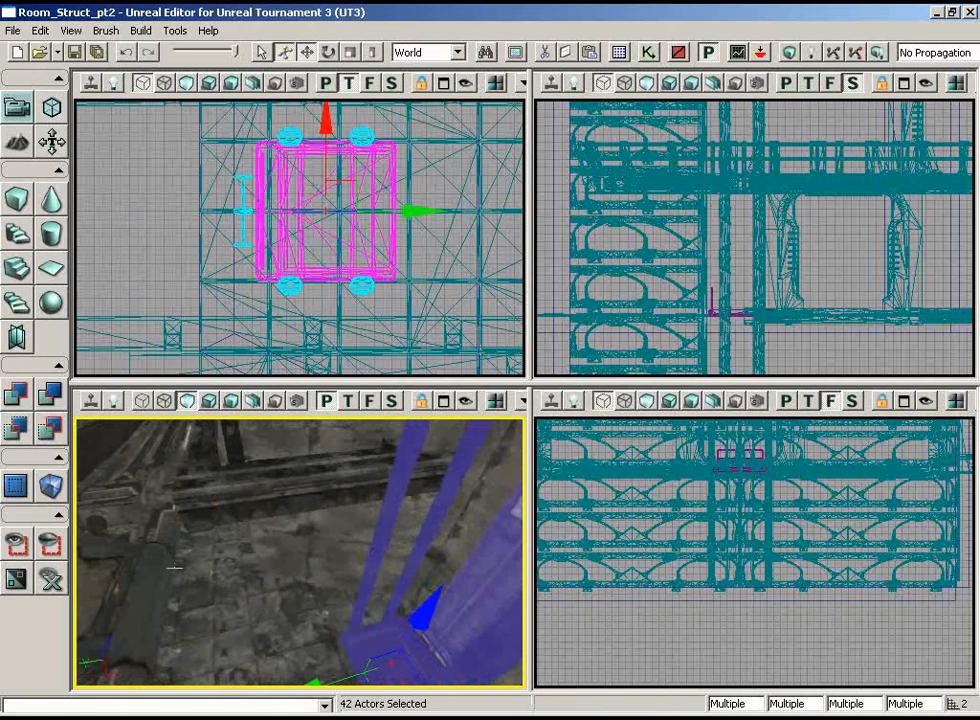
pyautogui.click(349, 650)
pyautogui.moveTo(755, 240); pyautogui.dragTo(693, 285, button='right')
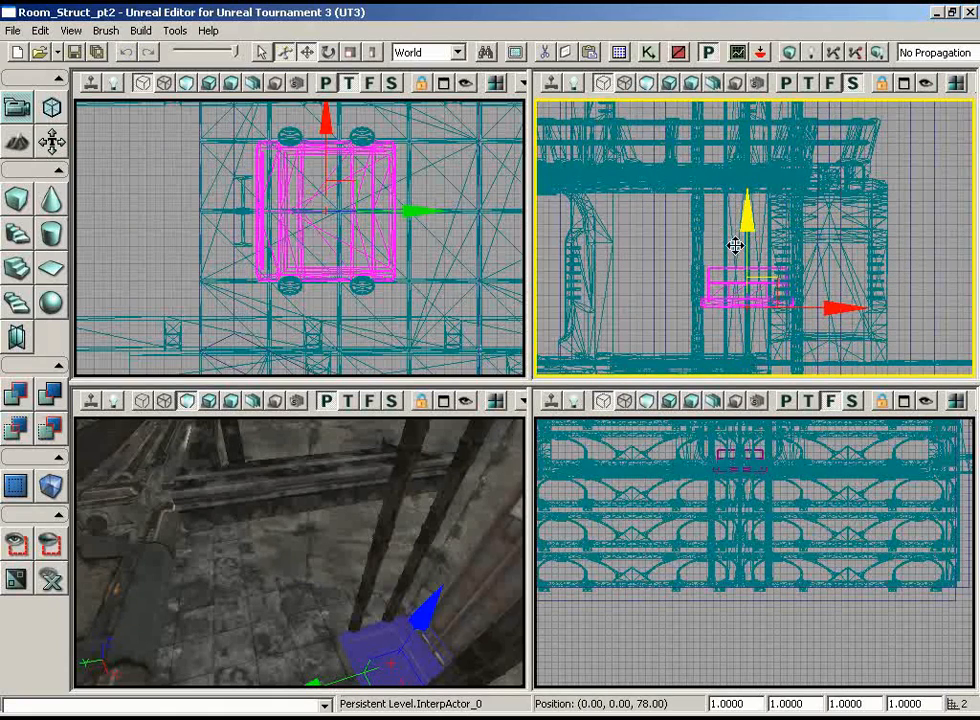
pyautogui.moveTo(641, 306); pyautogui.dragTo(566, 309, button='right')
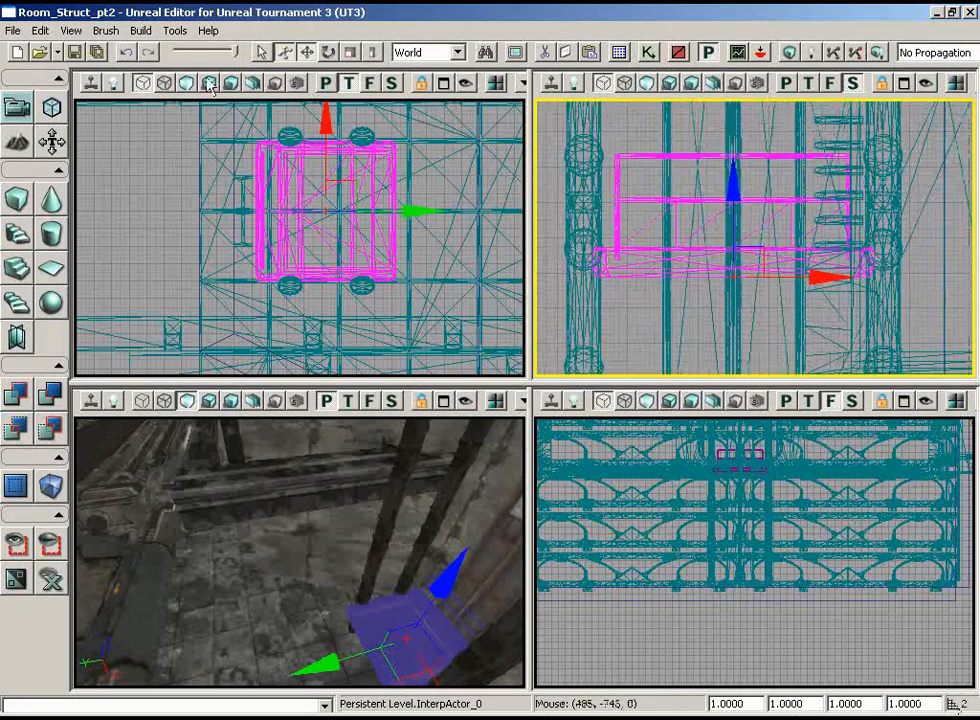
# Step: Set the drag grid to 16 and snap the copied elevator's platform onto it with Move Actors To Grid
pyautogui.click(71, 30)
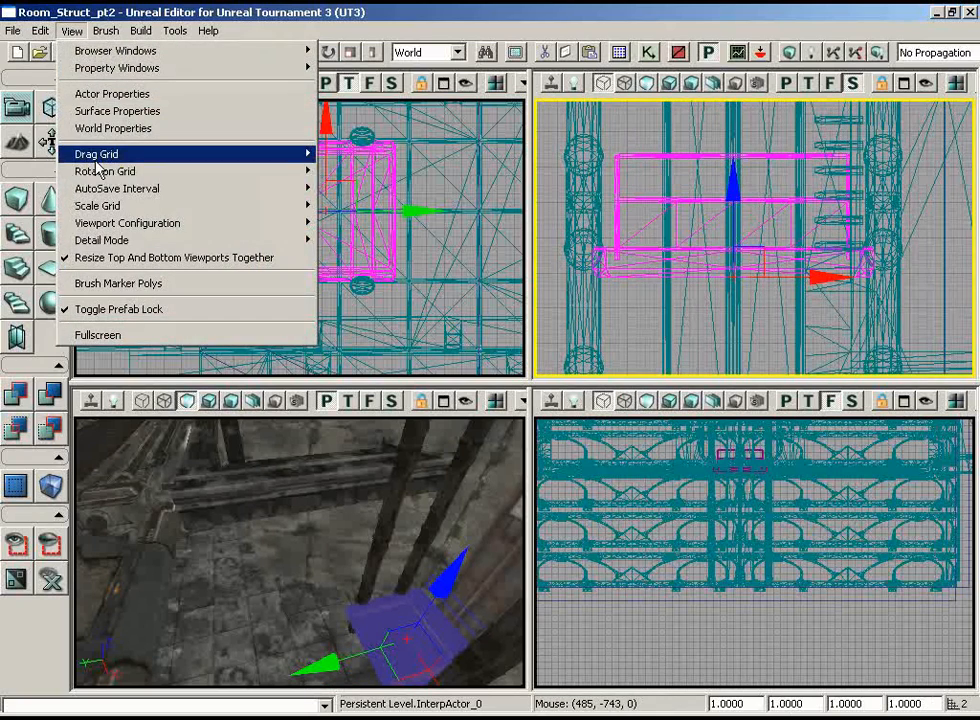
pyautogui.moveTo(290, 154)
pyautogui.click(337, 243)
pyautogui.scroll(2, 707, 370)
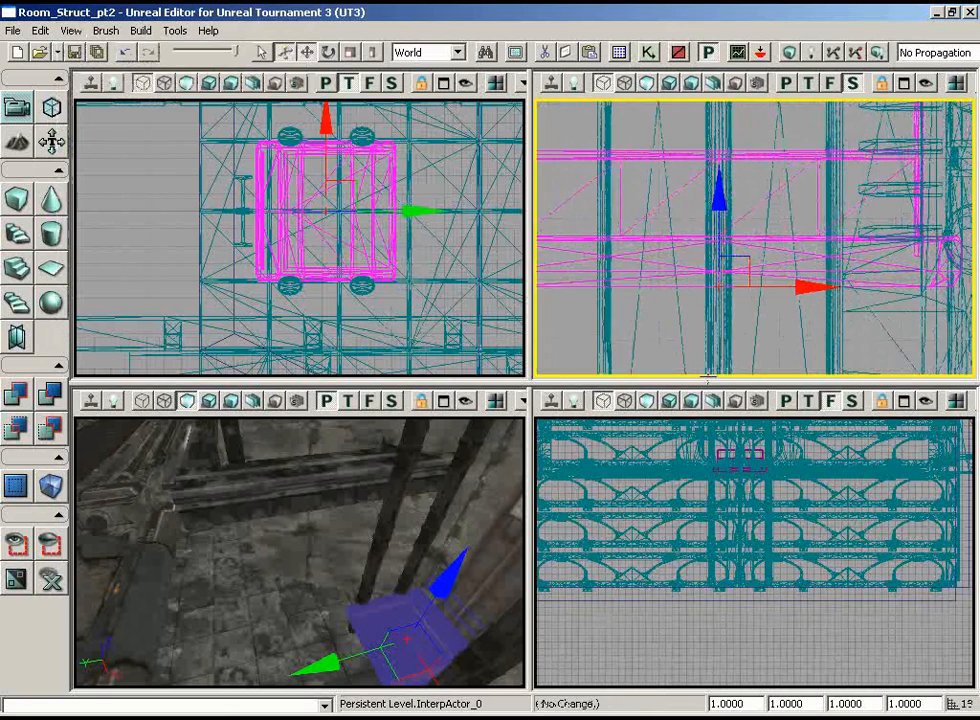
pyautogui.moveTo(721, 172)
pyautogui.mouseDown()
pyautogui.moveTo(722, 96)
pyautogui.moveTo(713, 177)
pyautogui.mouseUp()
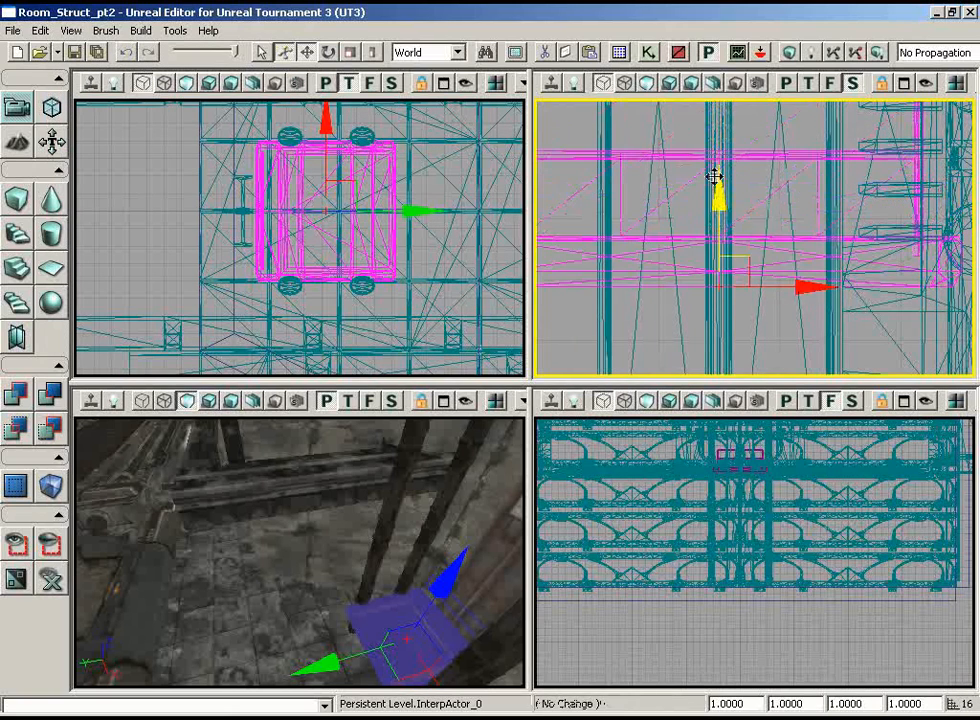
pyautogui.moveTo(713, 221)
pyautogui.mouseDown()
pyautogui.moveTo(715, 138)
pyautogui.moveTo(710, 209)
pyautogui.mouseUp()
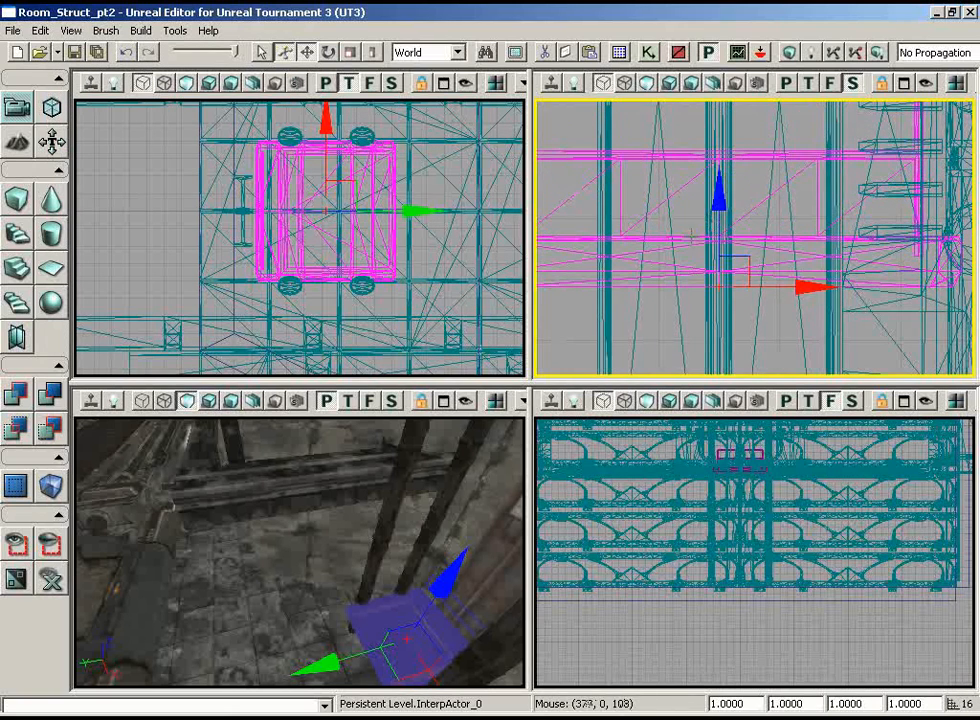
pyautogui.rightClick(690, 236)
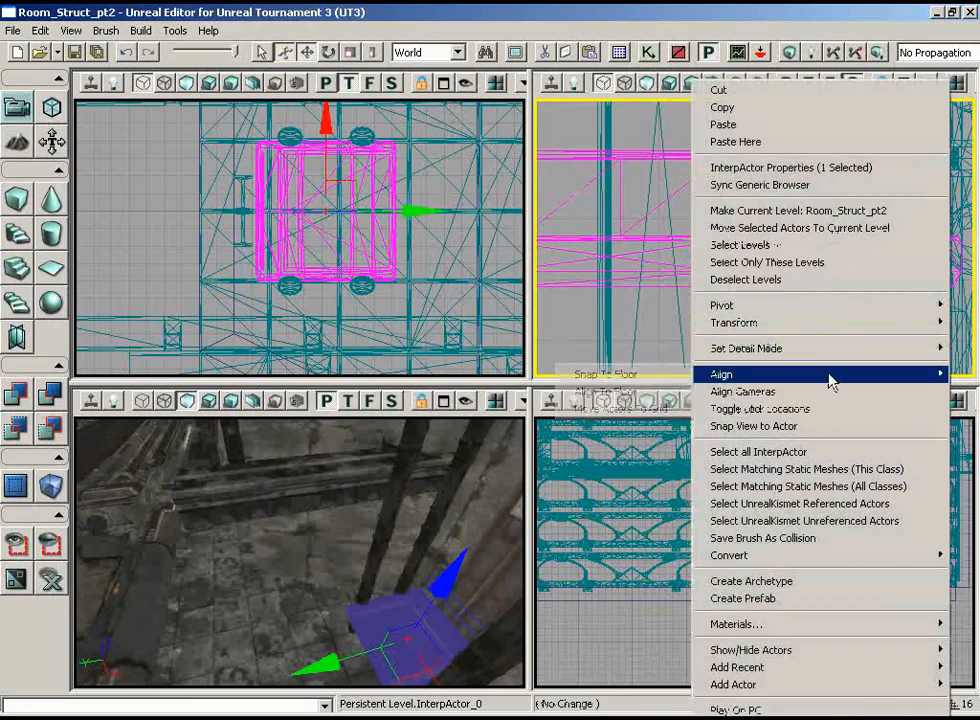
pyautogui.click(596, 409)
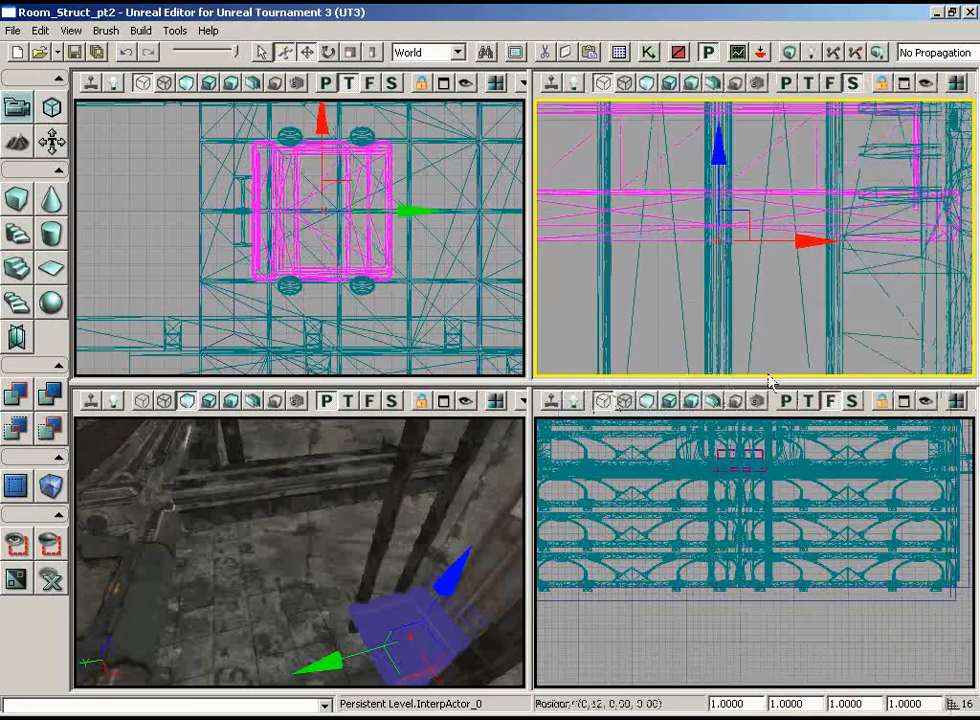
# Step: Set the drag grid to 1 and shift the platform slightly along Y in plan to line it up with its posts
pyautogui.scroll(-2, 760, 253)
pyautogui.scroll(5, 422, 330)
pyautogui.moveTo(422, 330); pyautogui.dragTo(547, 495, button='right')
pyautogui.scroll(4, 490, 376)
pyautogui.scroll(-5, 300, 238)
pyautogui.scroll(2, 300, 238)
pyautogui.moveTo(300, 300); pyautogui.dragTo(385, 156, button='right')
pyautogui.scroll(3, 300, 238)
pyautogui.scroll(2, 144, 339)
pyautogui.moveTo(144, 339); pyautogui.dragTo(222, 340, button='right')
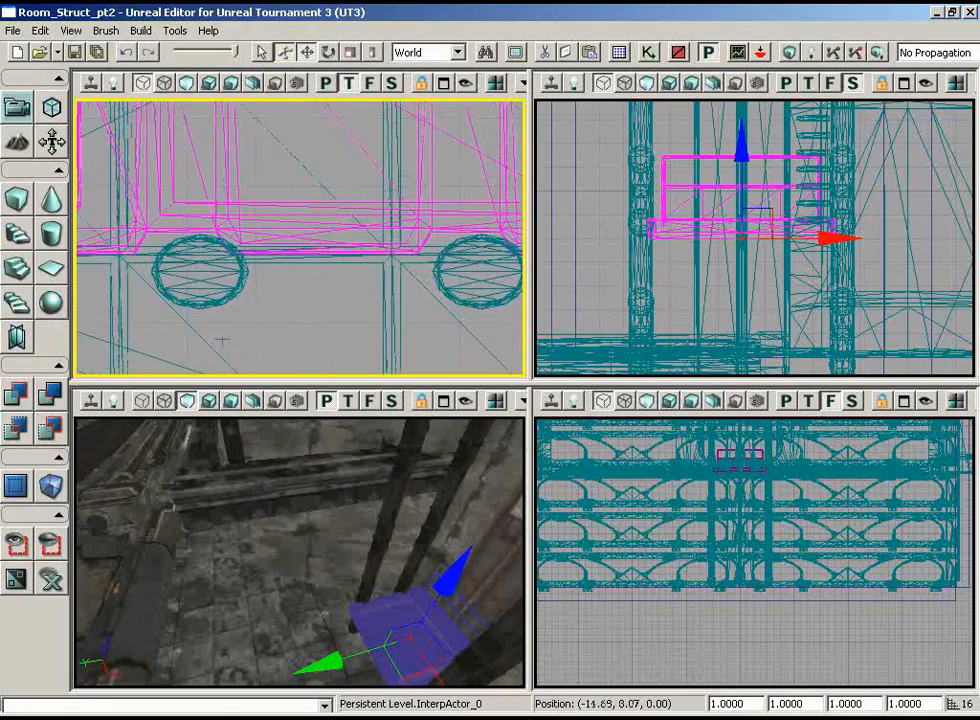
pyautogui.click(71, 30)
pyautogui.moveTo(162, 157)
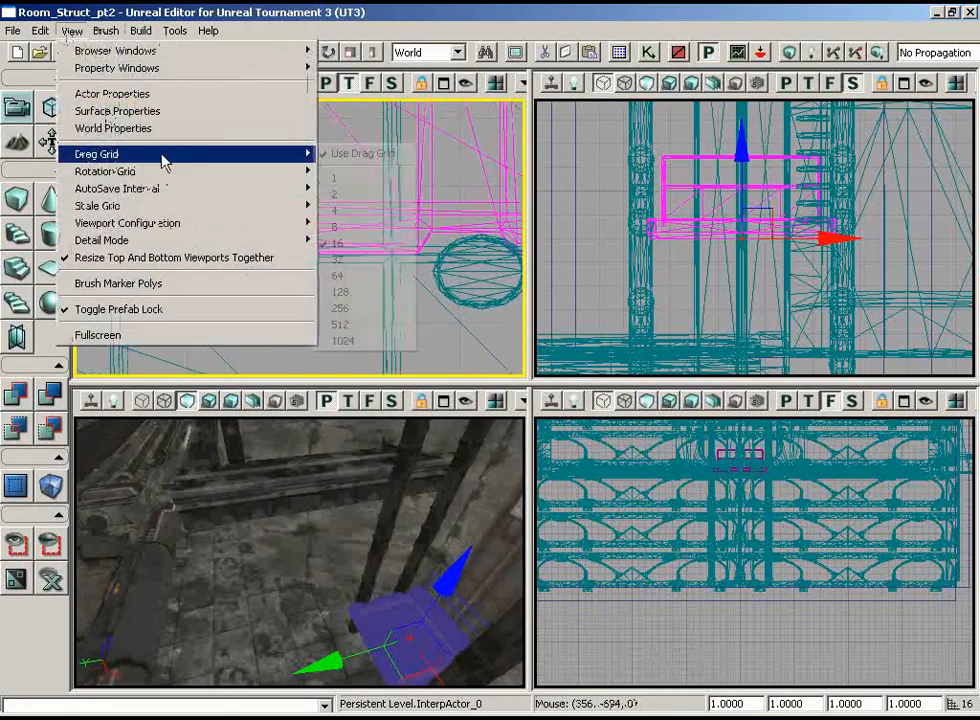
pyautogui.click(357, 179)
pyautogui.moveTo(350, 279); pyautogui.dragTo(462, 180, button='right')
pyautogui.scroll(-4, 352, 246)
pyautogui.scroll(2, 458, 215)
pyautogui.moveTo(455, 249); pyautogui.dragTo(341, 222, button='right')
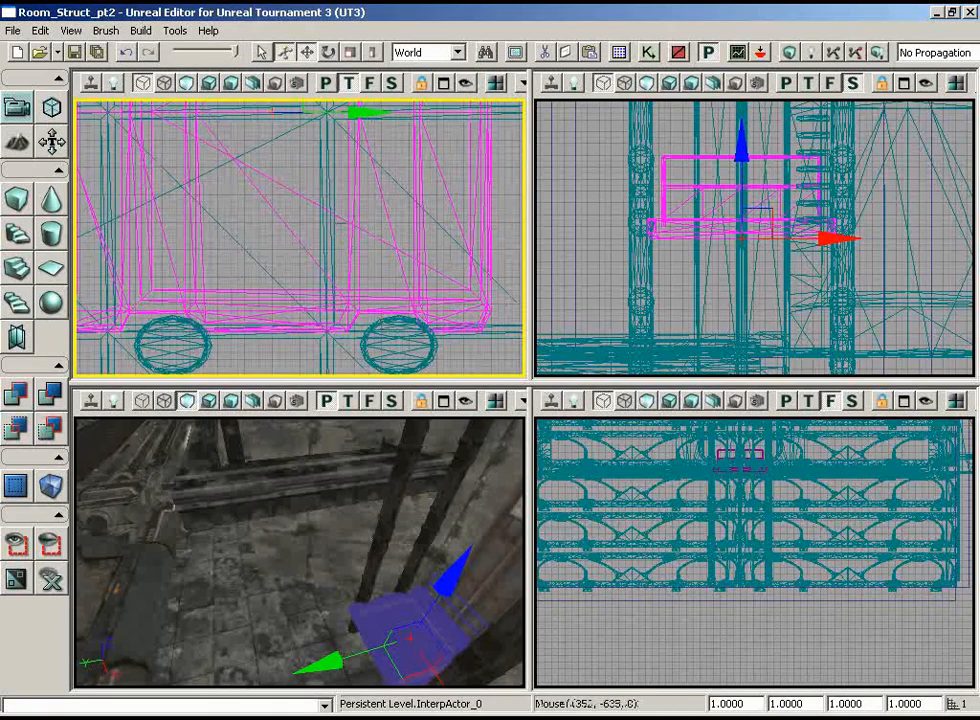
pyautogui.moveTo(361, 117); pyautogui.dragTo(374, 117)
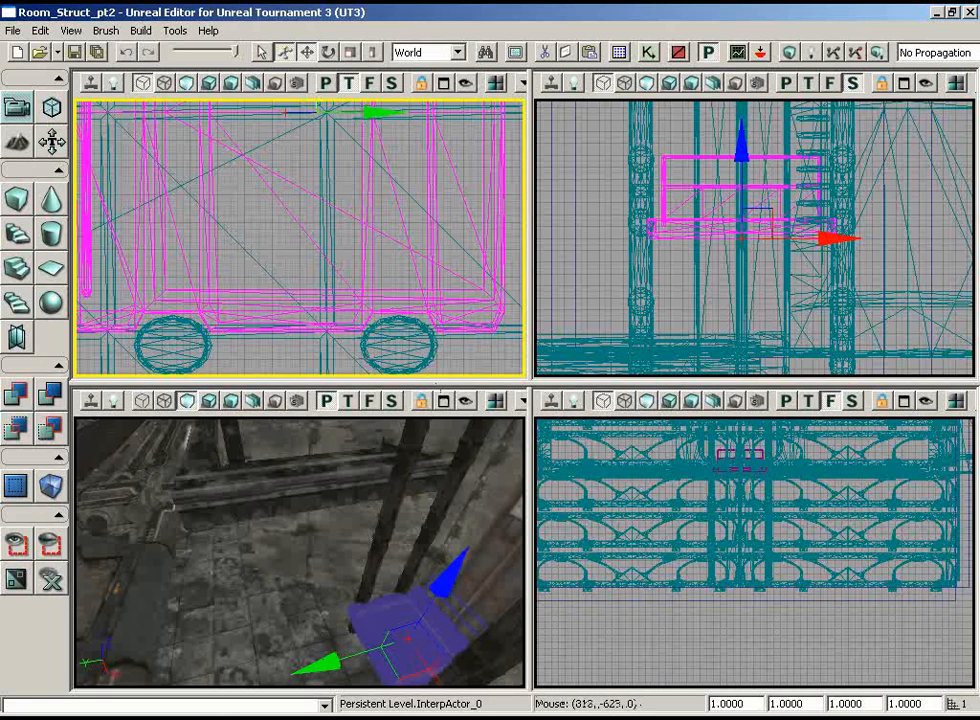
# Step: Set the drag grid to 16 and raise the platform along its posts to the height of the upper floor structure
pyautogui.click(72, 30)
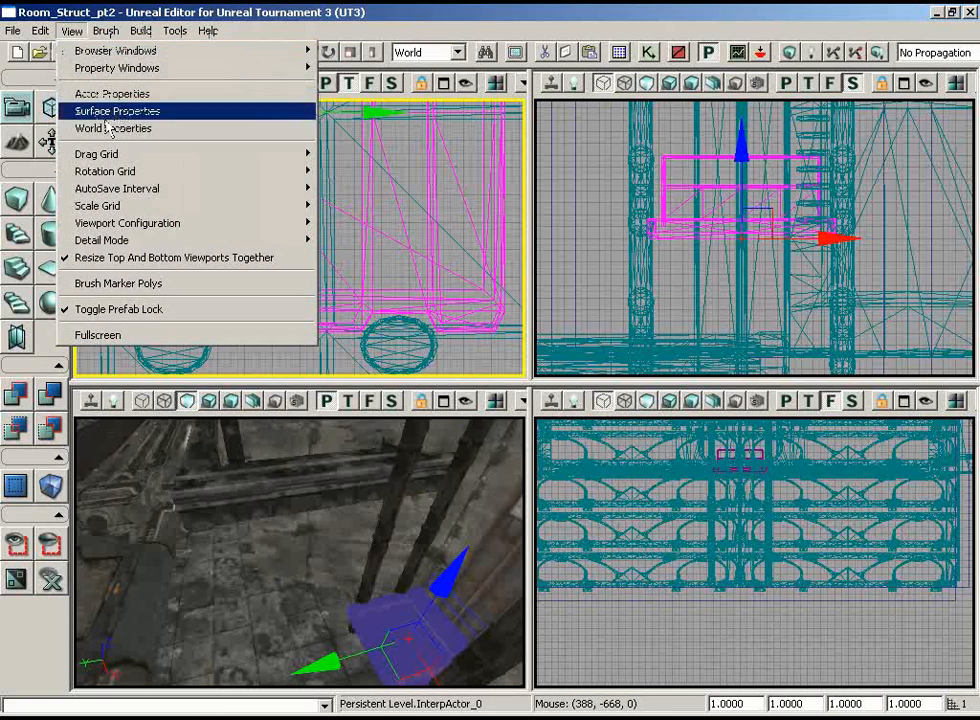
pyautogui.moveTo(98, 154)
pyautogui.click(354, 246)
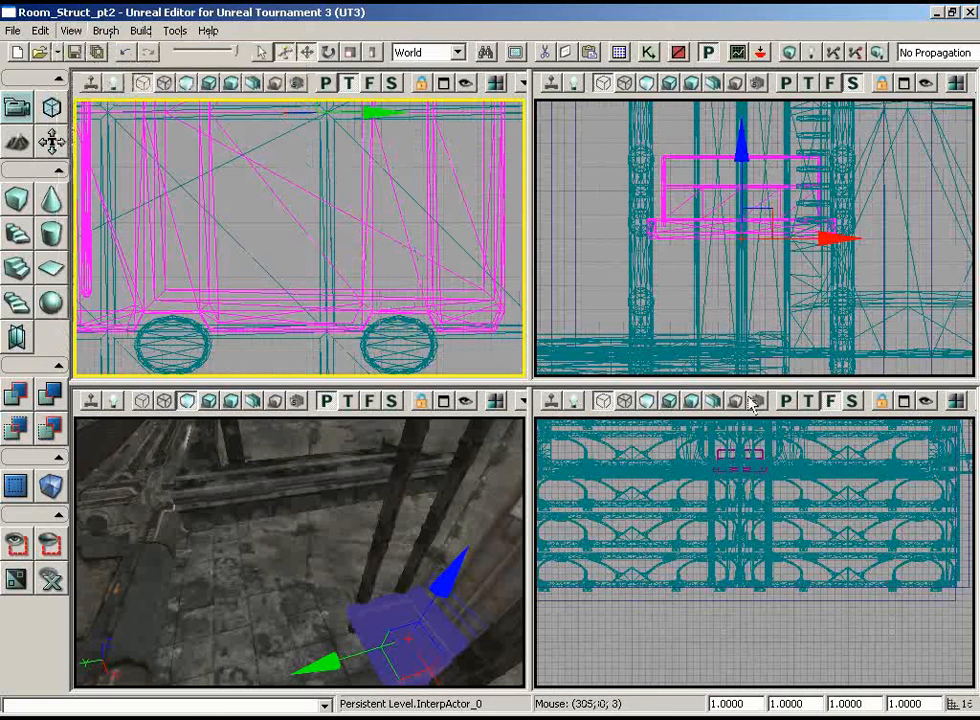
pyautogui.scroll(-3, 740, 238)
pyautogui.scroll(1, 740, 238)
pyautogui.moveTo(740, 238); pyautogui.dragTo(733, 326, button='right')
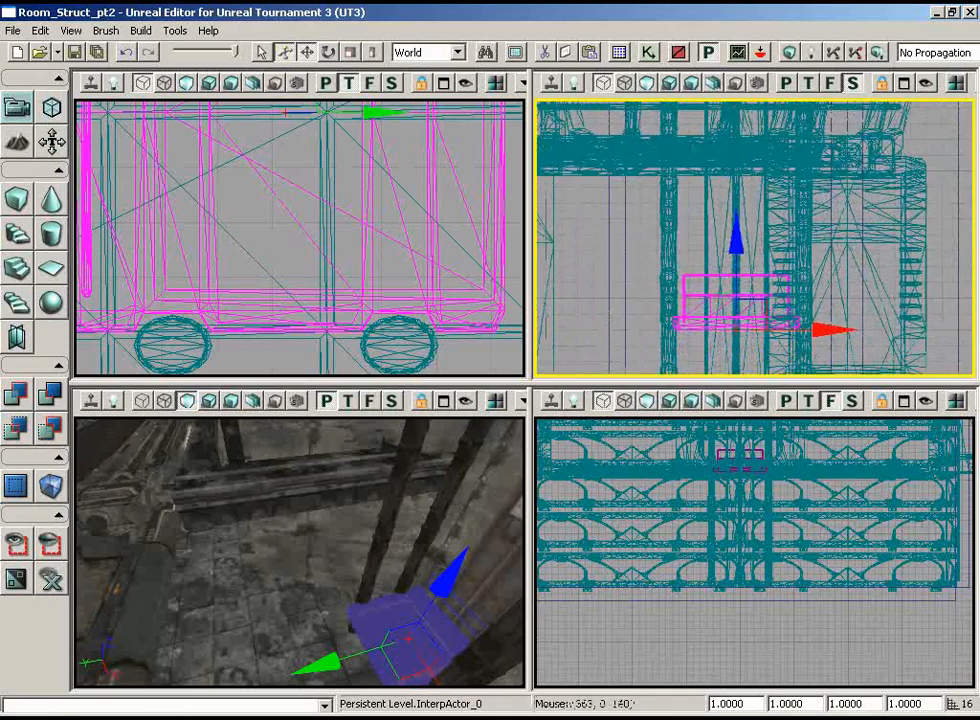
pyautogui.moveTo(733, 252); pyautogui.dragTo(728, 100)
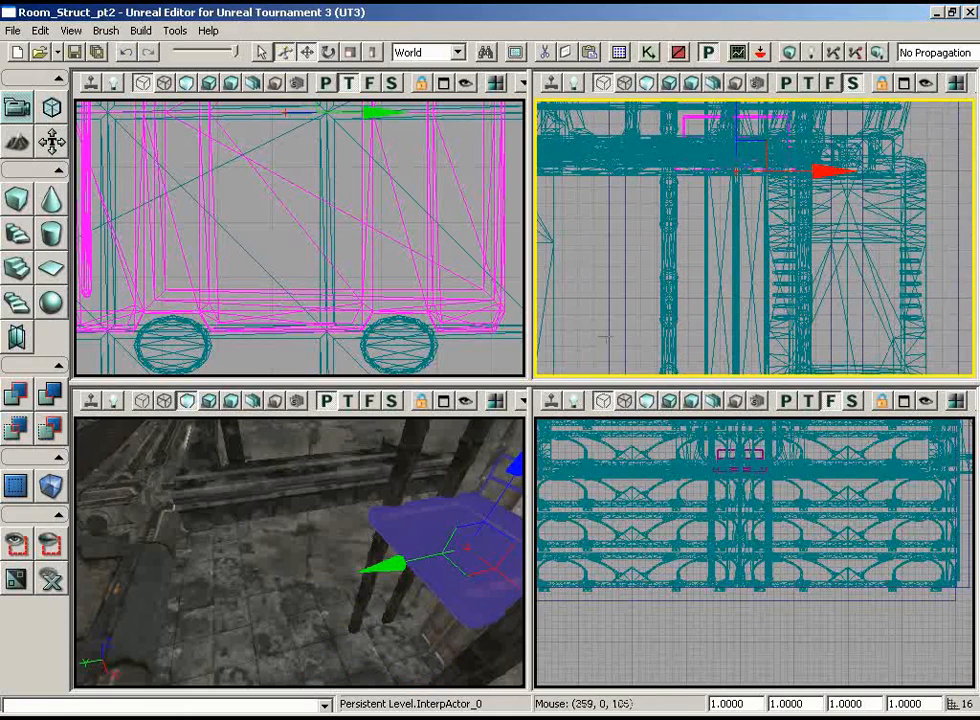
# Step: Add the curved floor section near the elevator to the platform selection and hide all unselected actors
pyautogui.rightClick(690, 615)
pyautogui.scroll(-5, 690, 560)
pyautogui.moveTo(689, 554); pyautogui.dragTo(915, 650, button='right')
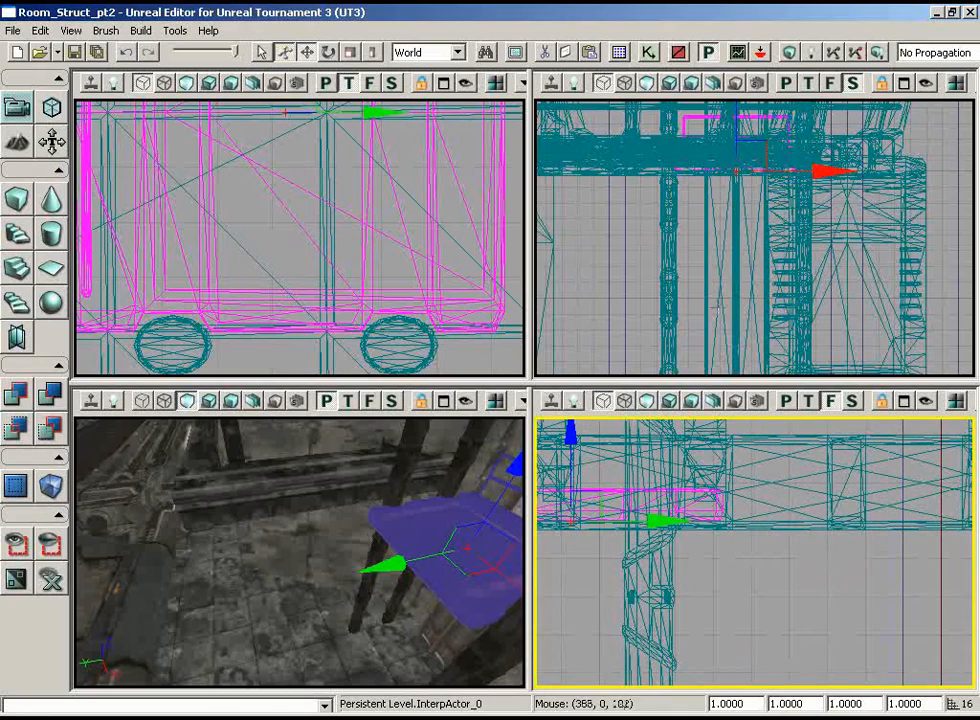
pyautogui.moveTo(748, 239); pyautogui.dragTo(678, 142, button='right')
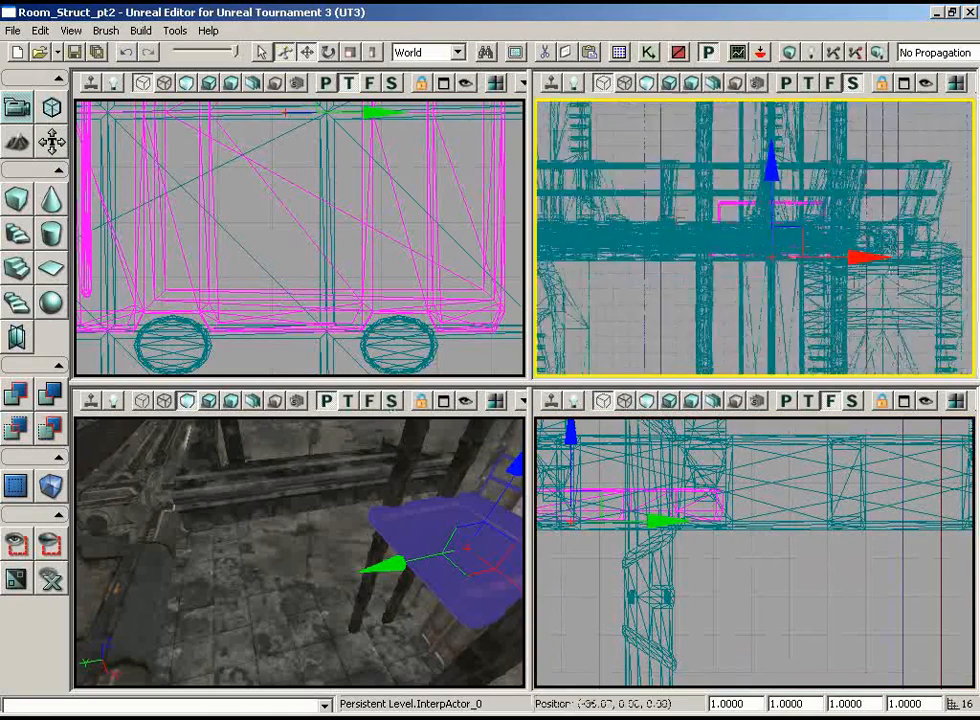
pyautogui.scroll(-5, 676, 140)
pyautogui.moveTo(430, 211); pyautogui.dragTo(438, 131, button='right')
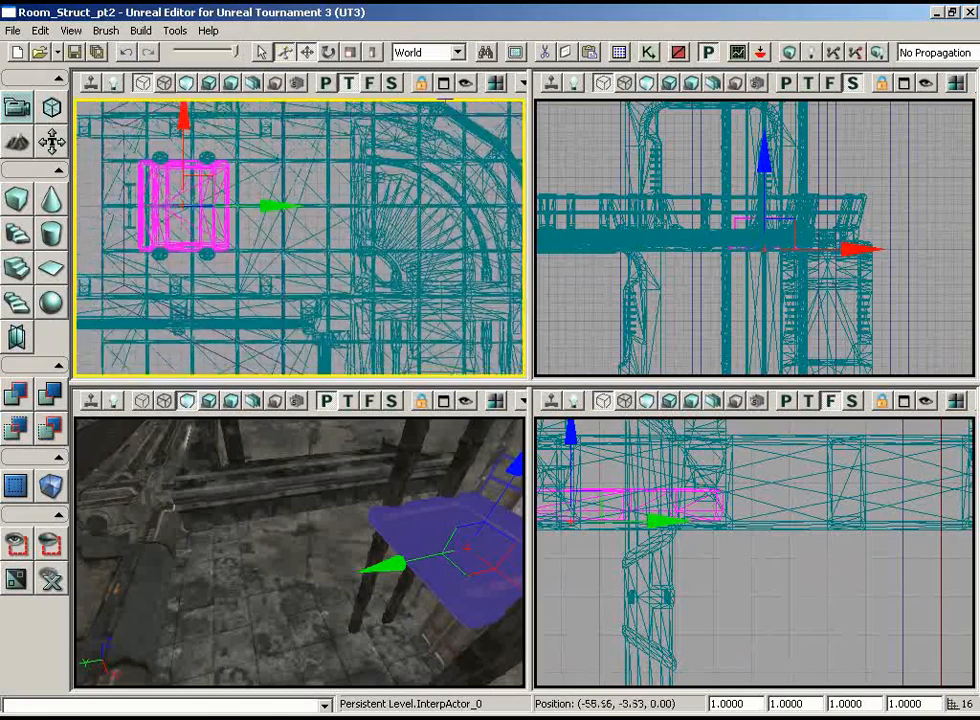
pyautogui.scroll(2, 437, 132)
pyautogui.click(432, 163)
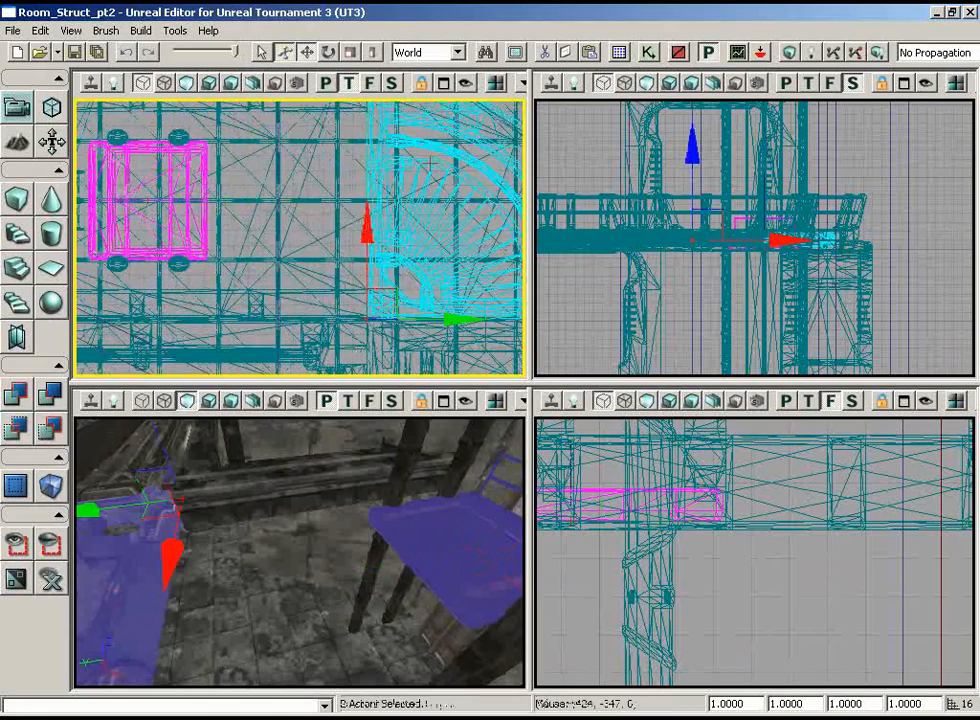
pyautogui.moveTo(99, 279); pyautogui.dragTo(98, 307, button='right')
pyautogui.scroll(-2, 98, 307)
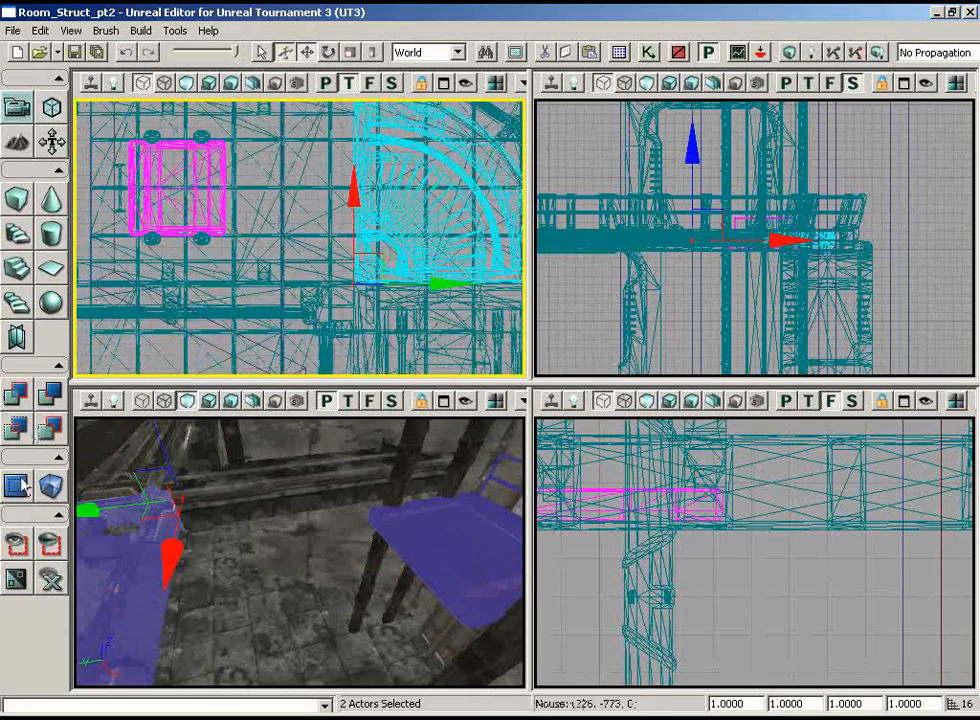
pyautogui.click(16, 546)
pyautogui.click(755, 267)
pyautogui.scroll(4, 740, 355)
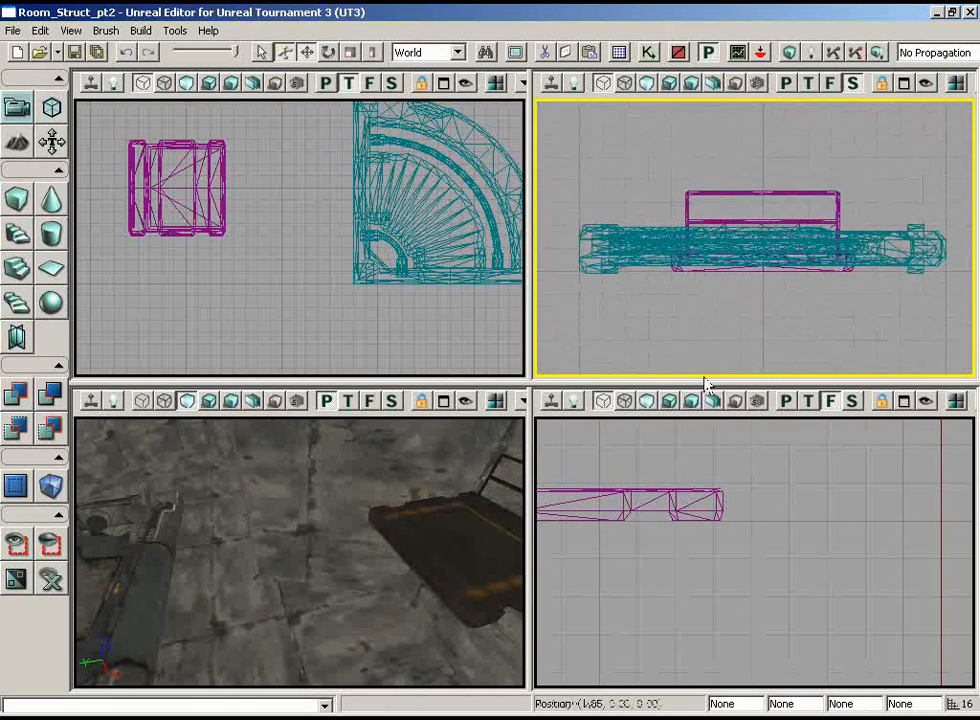
pyautogui.moveTo(740, 355); pyautogui.dragTo(711, 335, button='right')
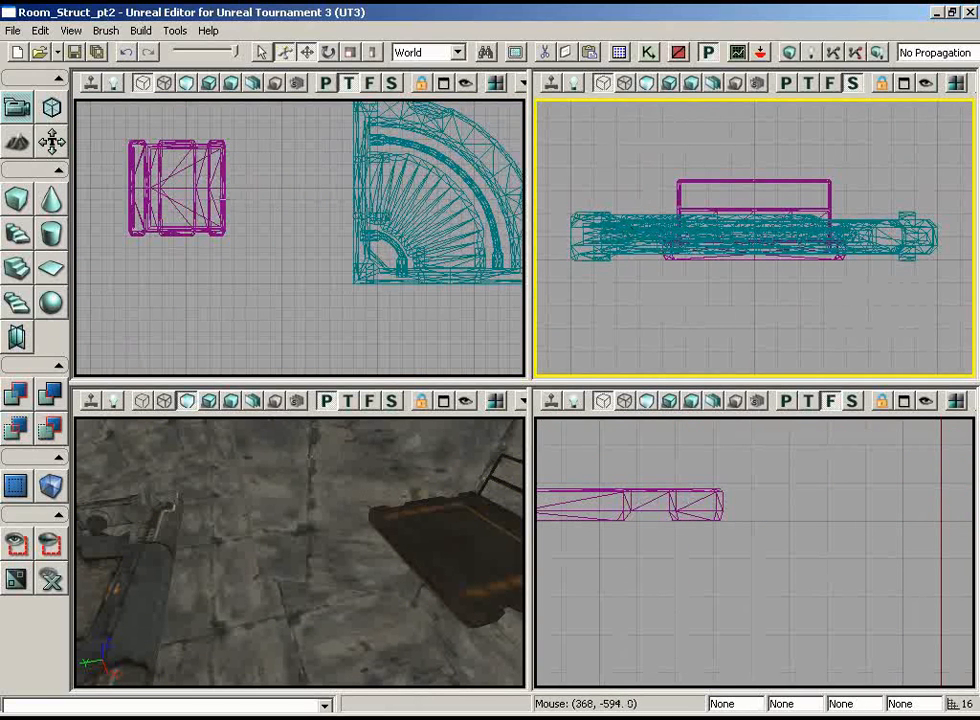
# Step: Raise the platform along Z to align its deck with the top of the curved floor section, and unhide all actors
pyautogui.click(223, 198)
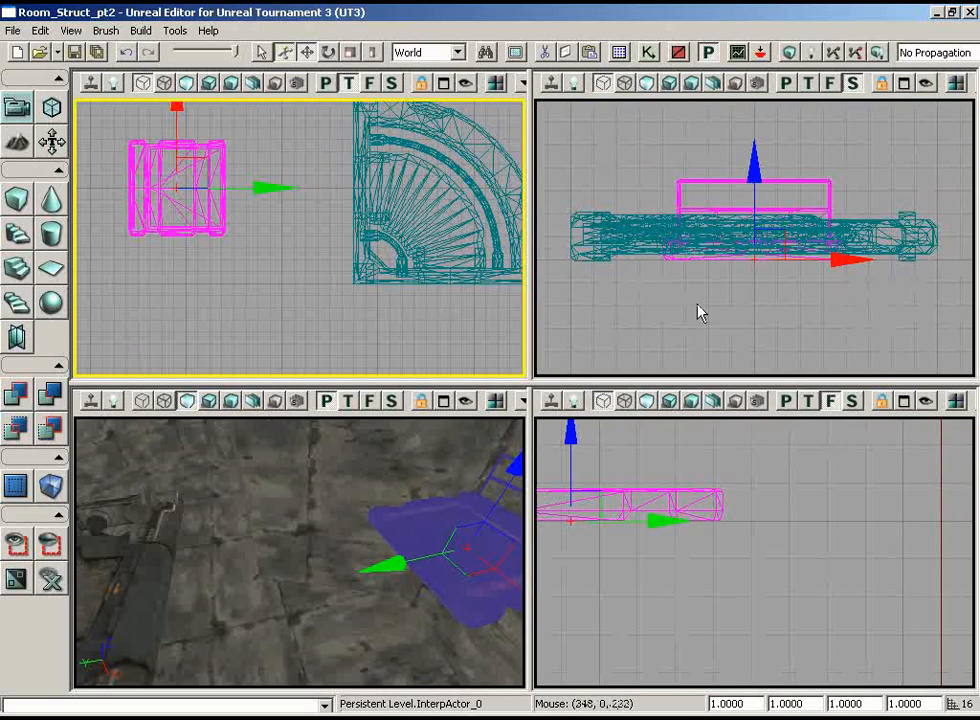
pyautogui.moveTo(761, 322); pyautogui.dragTo(759, 352, button='right')
pyautogui.scroll(3, 759, 352)
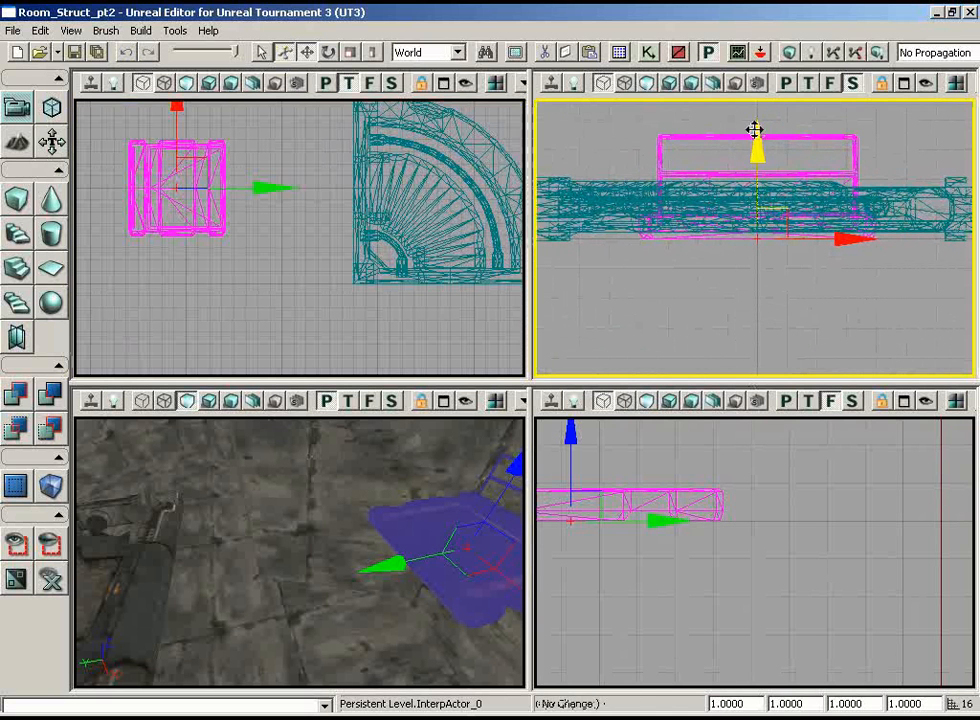
pyautogui.moveTo(755, 131)
pyautogui.mouseDown()
pyautogui.moveTo(755, 99)
pyautogui.moveTo(755, 153)
pyautogui.mouseUp()
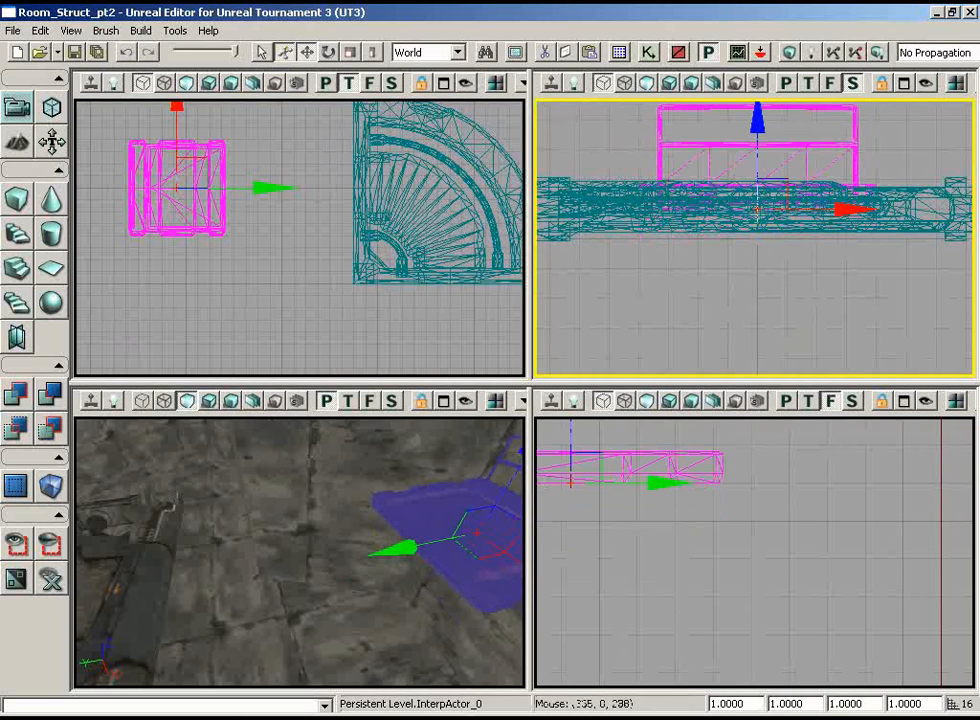
pyautogui.moveTo(220, 225); pyautogui.dragTo(212, 251, button='right')
pyautogui.click(52, 586)
# Step: Select the rectangular floor section between the two curved tracks and move it over beside the copied elevator
pyautogui.moveTo(256, 540); pyautogui.dragTo(273, 575, button='right')
pyautogui.moveTo(273, 575); pyautogui.dragTo(229, 516)
pyautogui.moveTo(232, 240); pyautogui.dragTo(212, 297, button='right')
pyautogui.scroll(-6, 216, 260)
pyautogui.moveTo(262, 500); pyautogui.dragTo(146, 510, button='right')
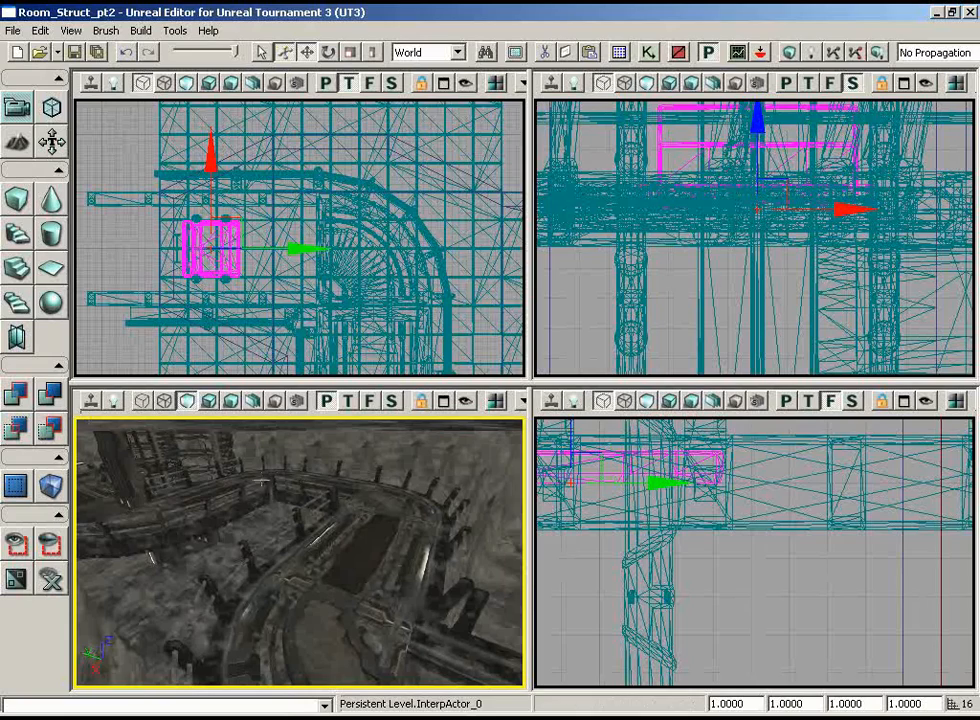
pyautogui.click(344, 490)
pyautogui.moveTo(330, 230); pyautogui.dragTo(372, 310, button='right')
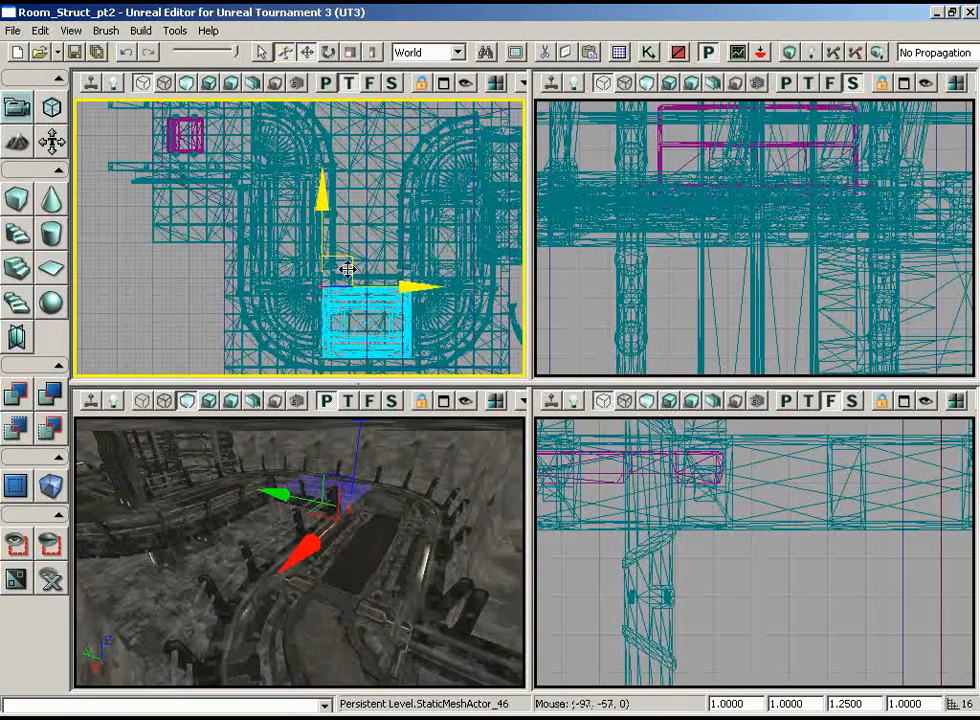
pyautogui.moveTo(346, 267); pyautogui.dragTo(118, 96)
pyautogui.moveTo(250, 150); pyautogui.dragTo(340, 220, button='right')
# Step: Rotate the rectangular floor section 180 degrees in plan and place it around the elevator, against the curved section's straight edge
pyautogui.press('space')
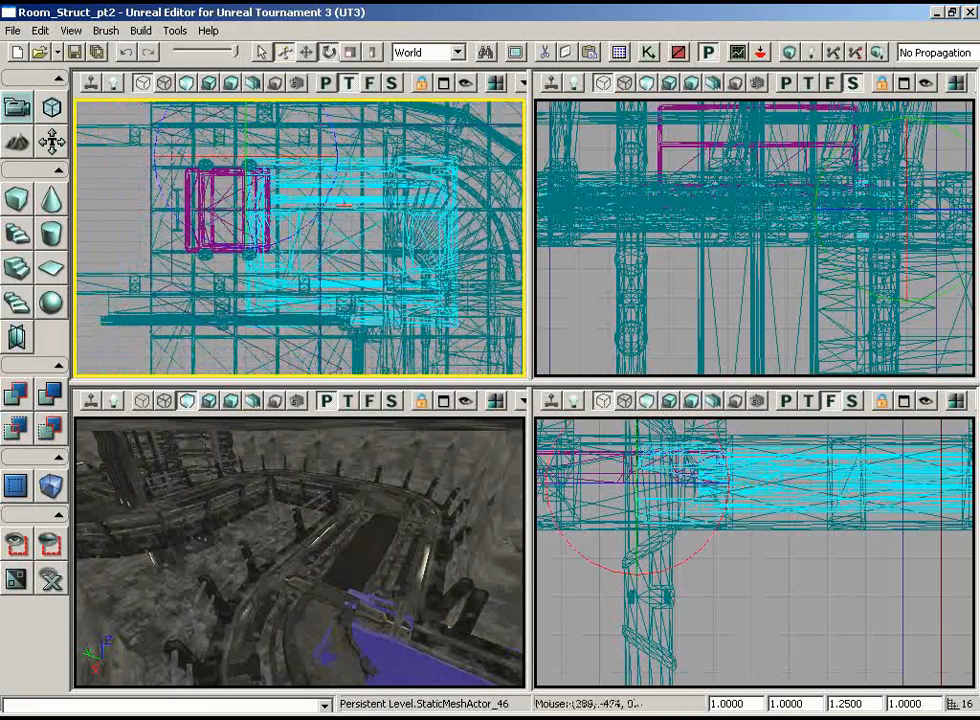
pyautogui.moveTo(324, 197); pyautogui.dragTo(161, 167)
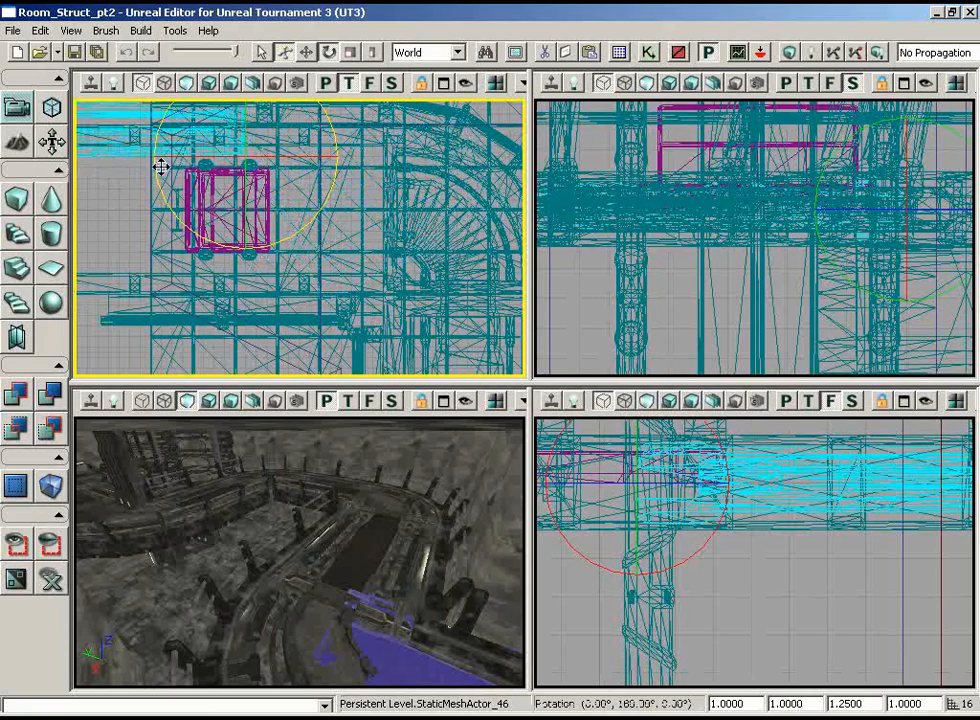
pyautogui.press('space')
pyautogui.press('space')
pyautogui.moveTo(273, 131); pyautogui.dragTo(432, 345)
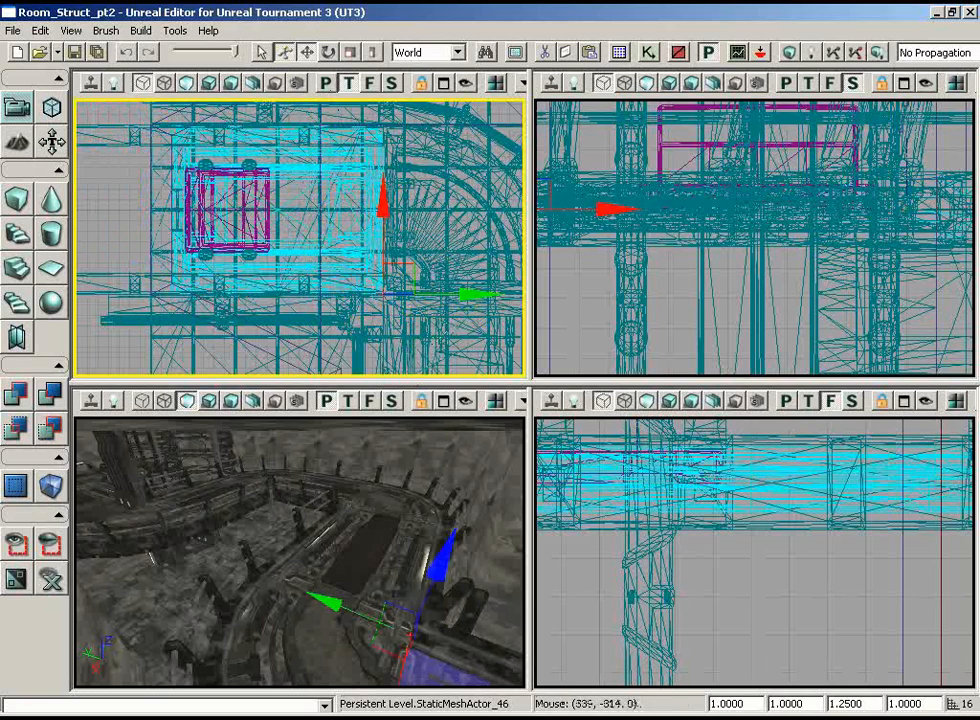
# Step: Isolate the rectangular floor section, the curved section and the elevator platform by hiding everything else, and select only the rectangular section
pyautogui.moveTo(376, 600); pyautogui.dragTo(446, 622, button='right')
pyautogui.moveTo(446, 622)
pyautogui.mouseDown()
pyautogui.moveTo(389, 551)
pyautogui.moveTo(388, 592)
pyautogui.moveTo(457, 578)
pyautogui.moveTo(413, 608)
pyautogui.moveTo(433, 604)
pyautogui.mouseUp()
pyautogui.keyDown('ctrl'); pyautogui.click(184, 532); pyautogui.keyUp('ctrl')
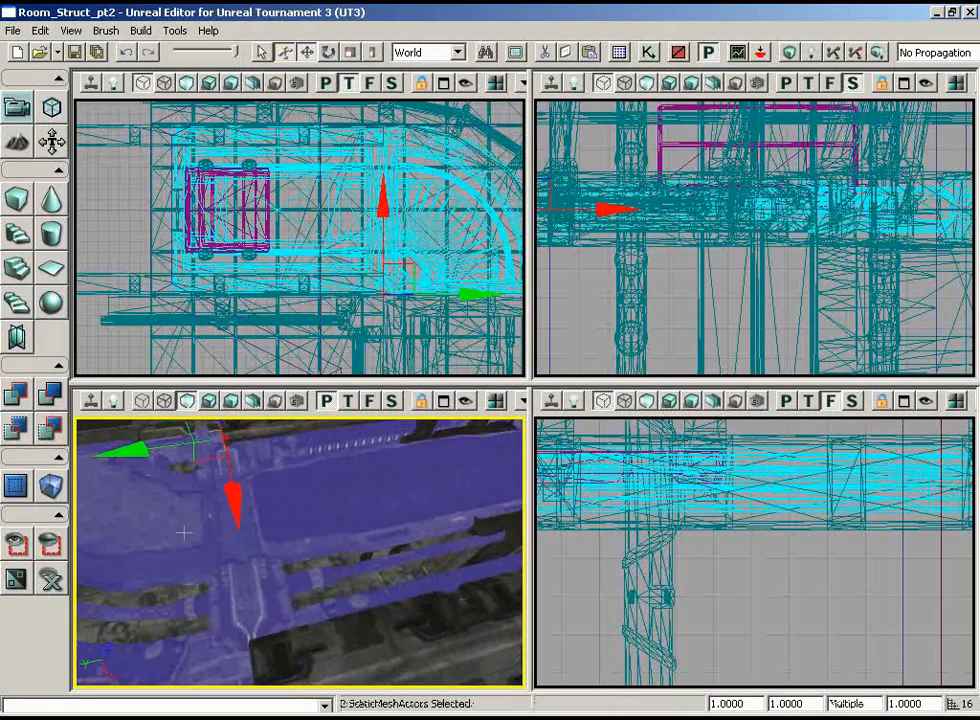
pyautogui.moveTo(297, 272); pyautogui.dragTo(246, 200)
pyautogui.keyDown('ctrl'); pyautogui.click(251, 219); pyautogui.keyUp('ctrl')
pyautogui.moveTo(265, 548); pyautogui.dragTo(263, 548, button='right')
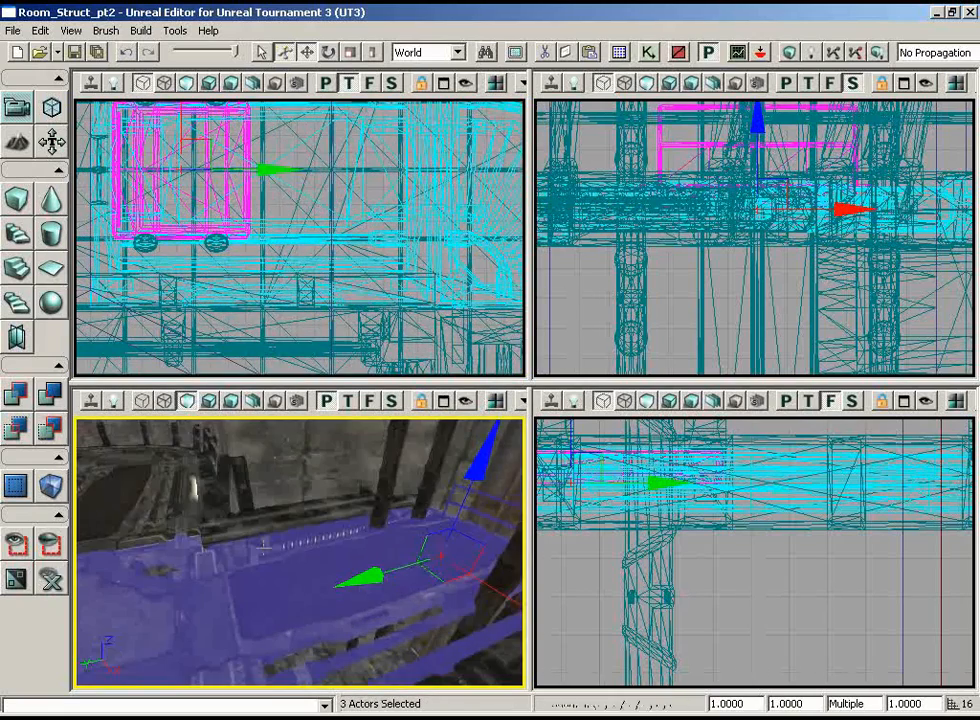
pyautogui.click(19, 546)
pyautogui.moveTo(317, 560); pyautogui.dragTo(305, 603)
pyautogui.click(304, 602)
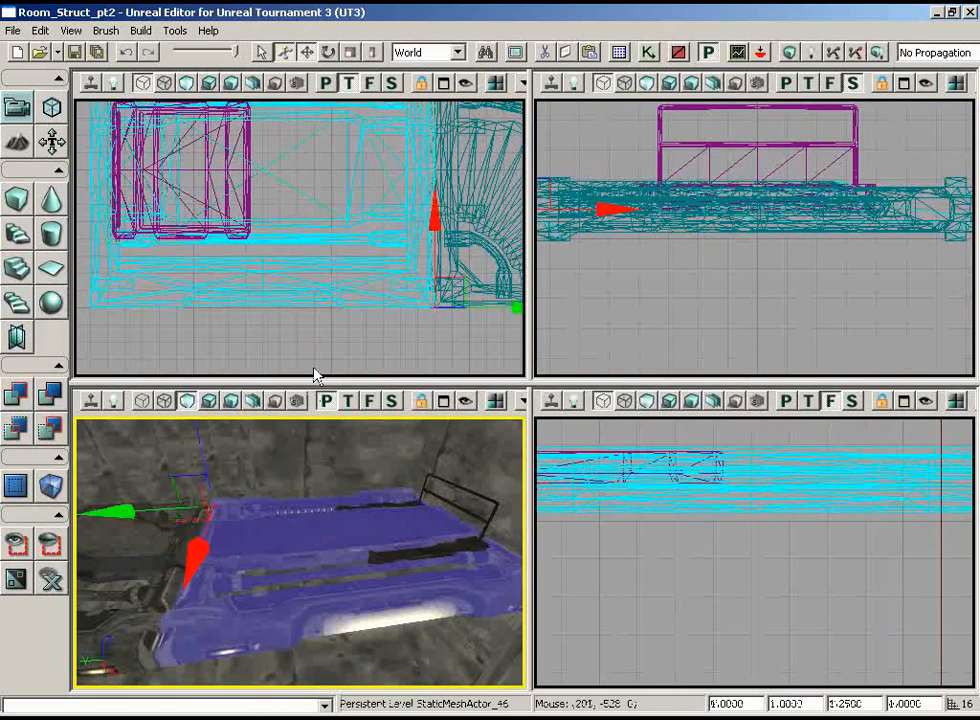
# Step: Set the drag grid to 8 and measure from the curved section's straight edge to the elevator platform's near edge in plan
pyautogui.moveTo(379, 341); pyautogui.dragTo(360, 283)
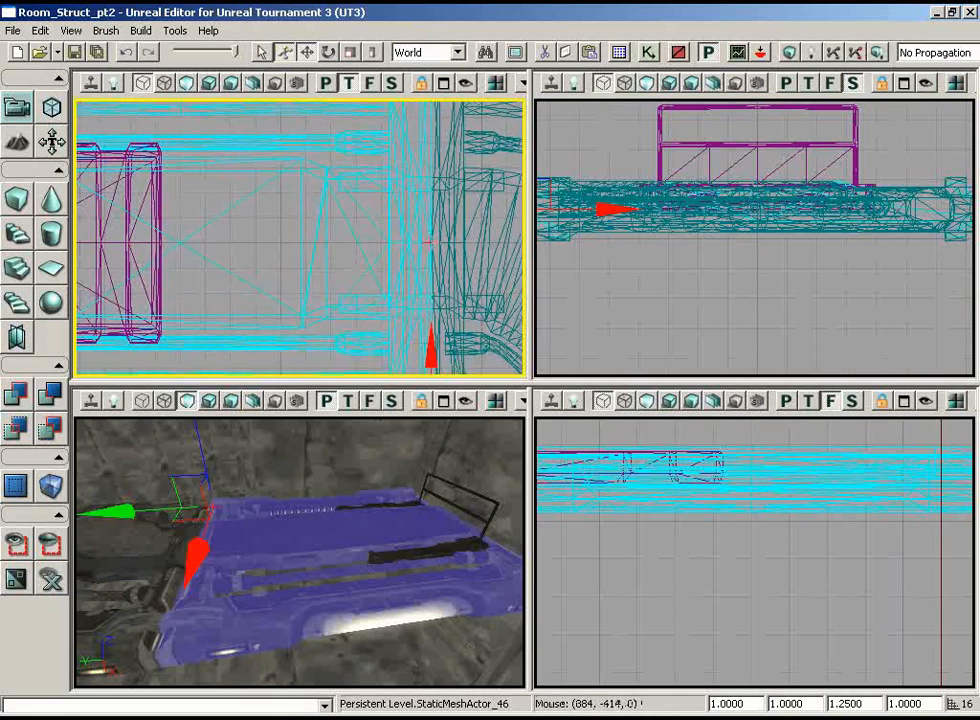
pyautogui.moveTo(389, 238); pyautogui.dragTo(237, 238, button='middle')
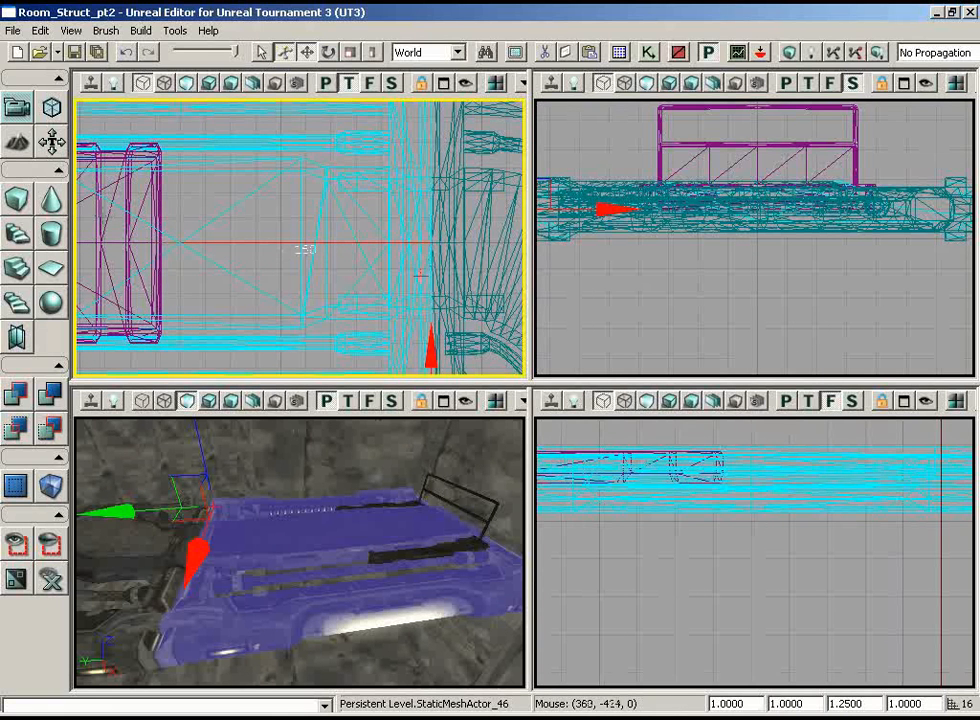
pyautogui.moveTo(190, 242); pyautogui.dragTo(175, 242, button='middle')
pyautogui.click(71, 32)
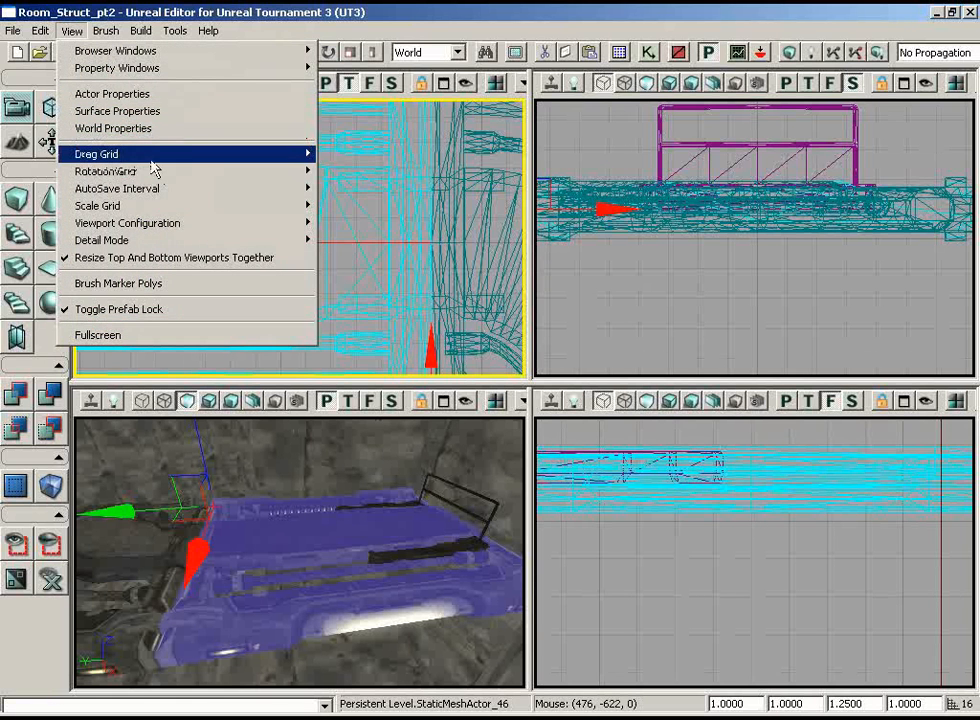
pyautogui.moveTo(130, 154)
pyautogui.click(372, 227)
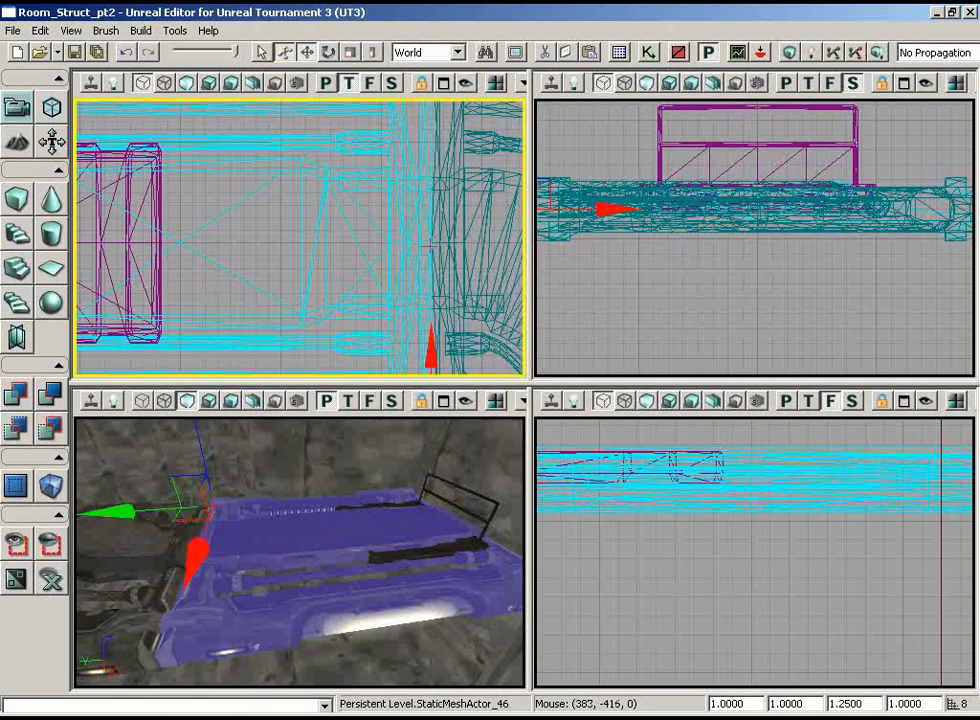
pyautogui.moveTo(430, 244); pyautogui.dragTo(80, 230, button='middle')
# Step: Divide 168 by 256 in Calculator and set the rectangular floor section's Y scale to 0.65625 in Unreal Editor
pyautogui.click(727, 719)
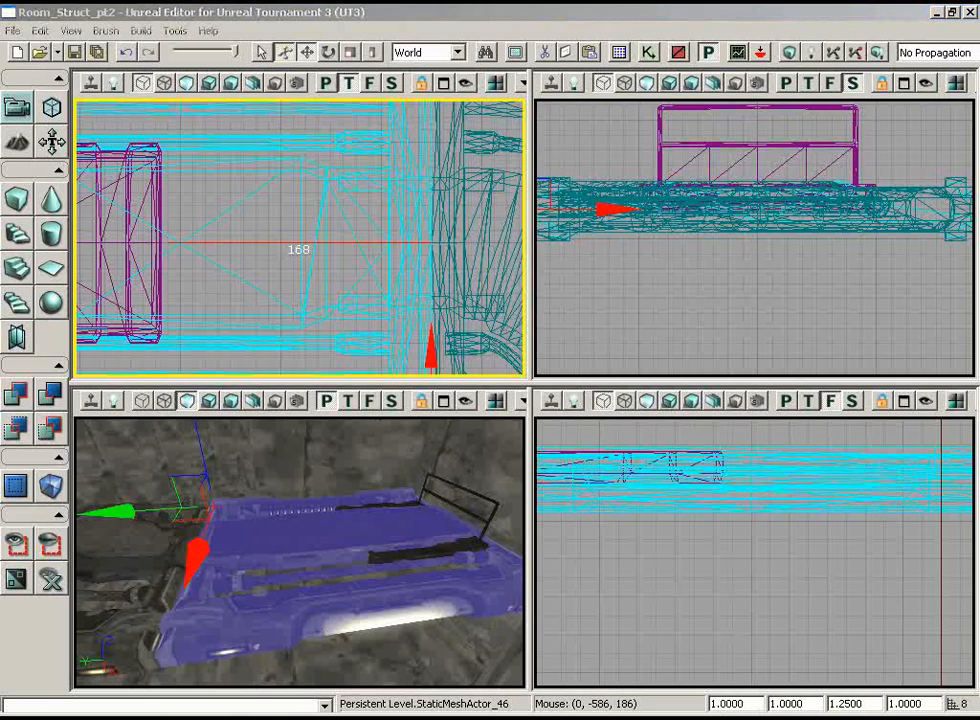
pyautogui.click(592, 258)
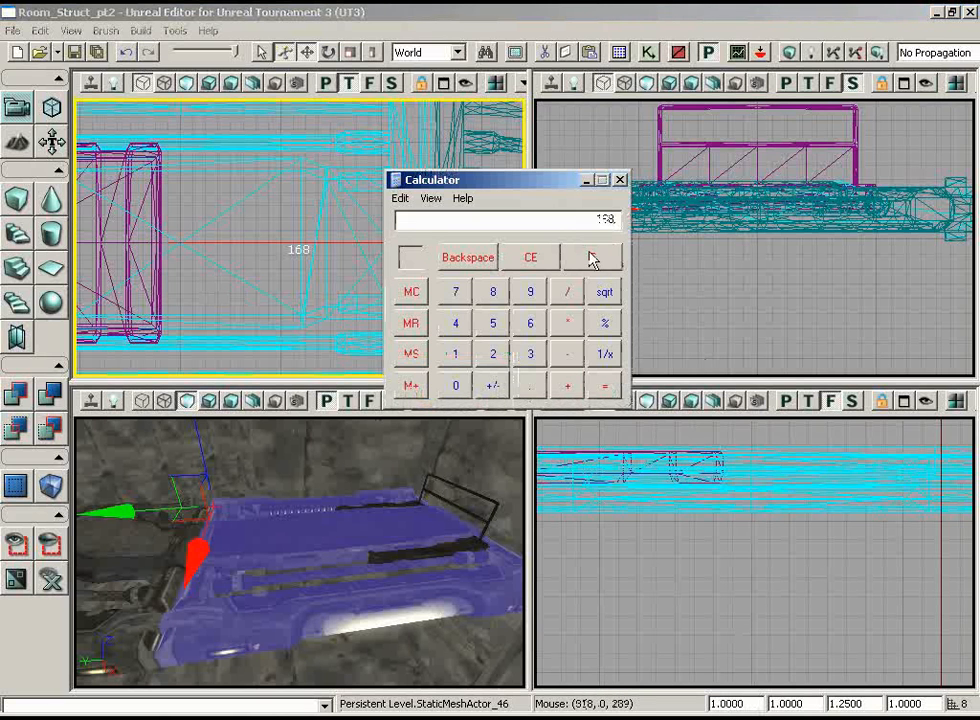
pyautogui.write('168/256')
pyautogui.press('Return')
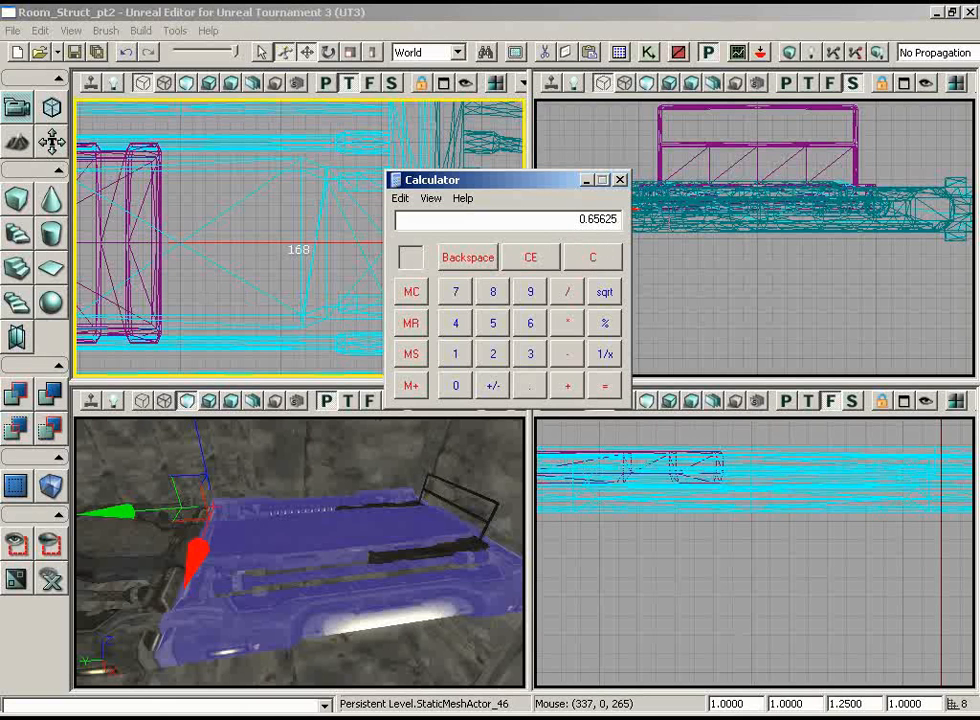
pyautogui.click(508, 12)
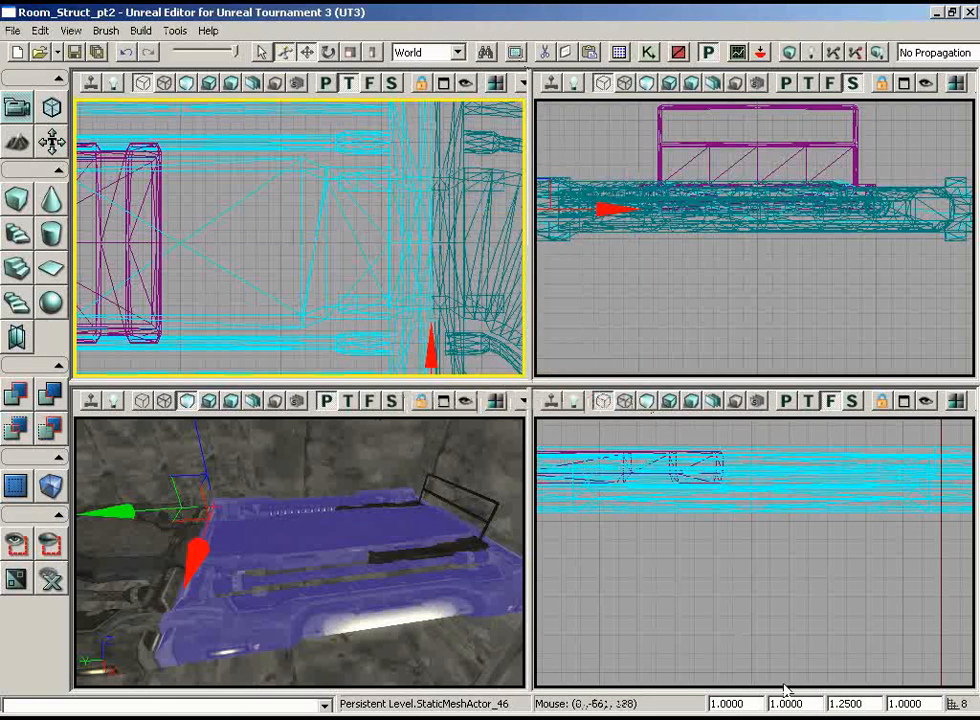
pyautogui.doubleClick(850, 704)
pyautogui.write('0.65625')
pyautogui.press('Return')
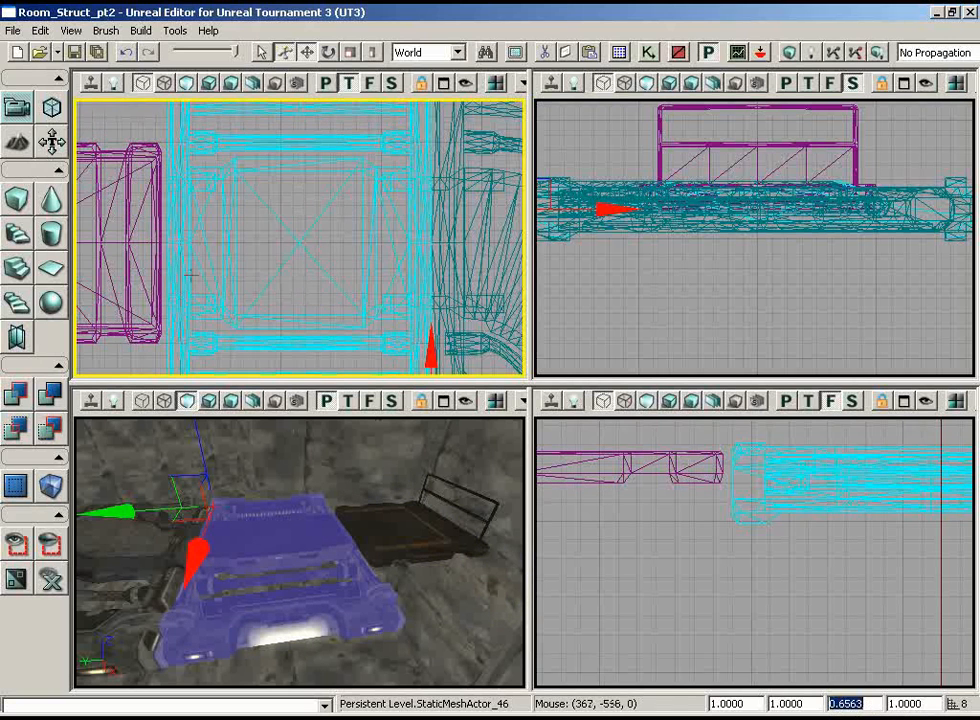
# Step: Check the gap between the shortened floor section and the platform, and unhide all actors
pyautogui.moveTo(269, 243); pyautogui.dragTo(147, 280)
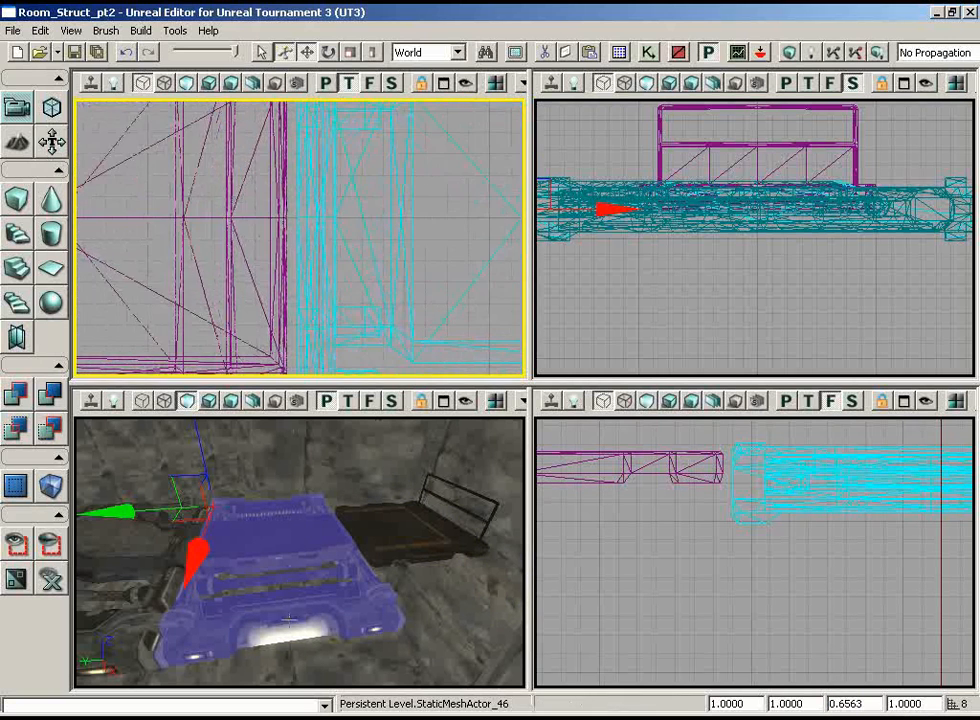
pyautogui.moveTo(328, 566)
pyautogui.mouseDown()
pyautogui.moveTo(328, 540)
pyautogui.moveTo(328, 566)
pyautogui.moveTo(431, 551)
pyautogui.moveTo(376, 552)
pyautogui.moveTo(339, 567)
pyautogui.mouseUp()
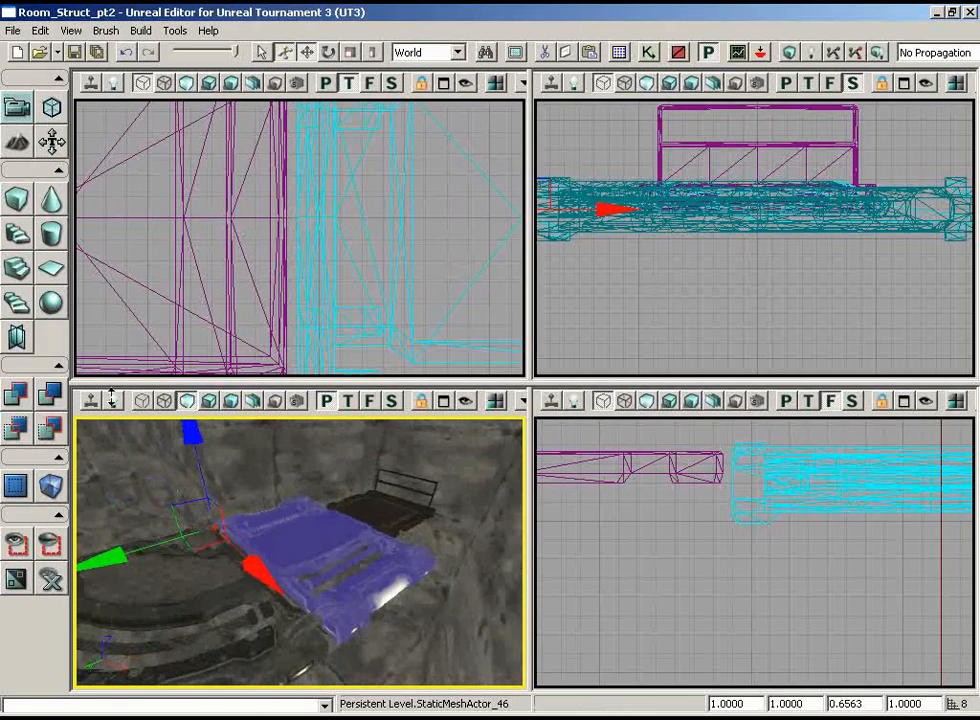
pyautogui.click(51, 578)
# Step: Examine the assembled floor sections, curved tracks and surrounding walls from several viewpoints around the room
pyautogui.moveTo(420, 540); pyautogui.dragTo(402, 486)
pyautogui.moveTo(207, 481); pyautogui.dragTo(362, 418)
pyautogui.moveTo(340, 541); pyautogui.dragTo(261, 522)
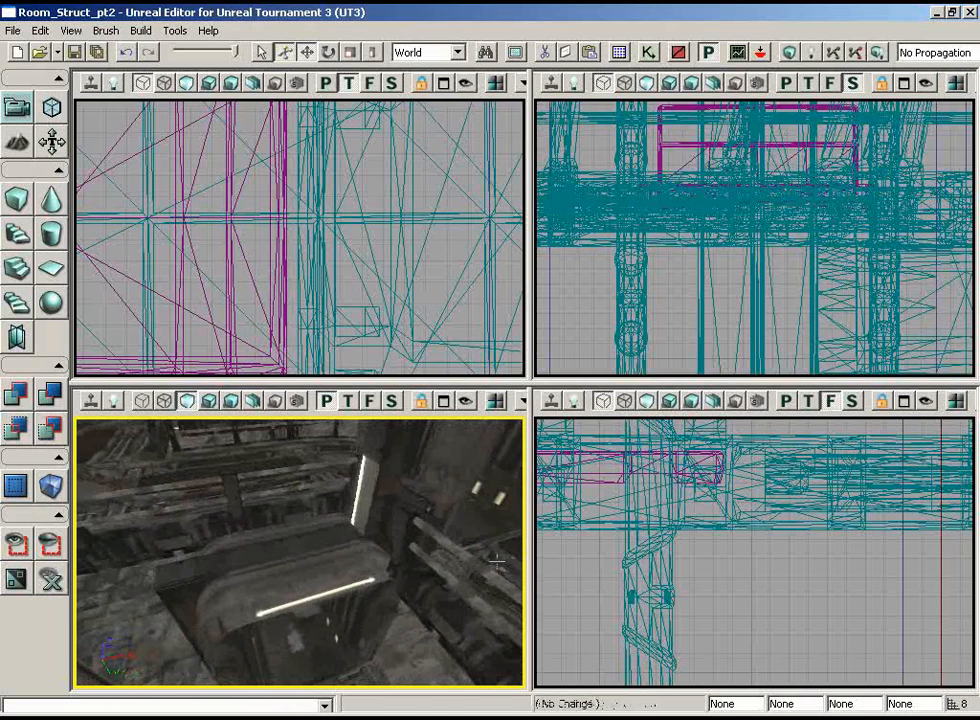
pyautogui.click(268, 543)
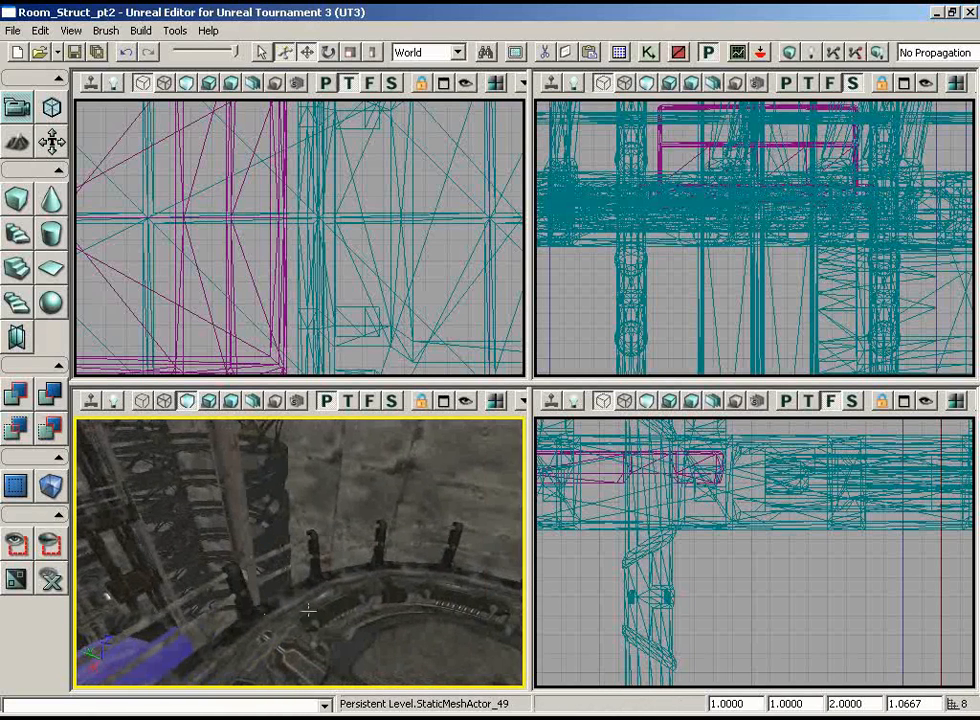
pyautogui.moveTo(309, 611); pyautogui.dragTo(258, 601)
pyautogui.moveTo(471, 559); pyautogui.dragTo(441, 516, button='right')
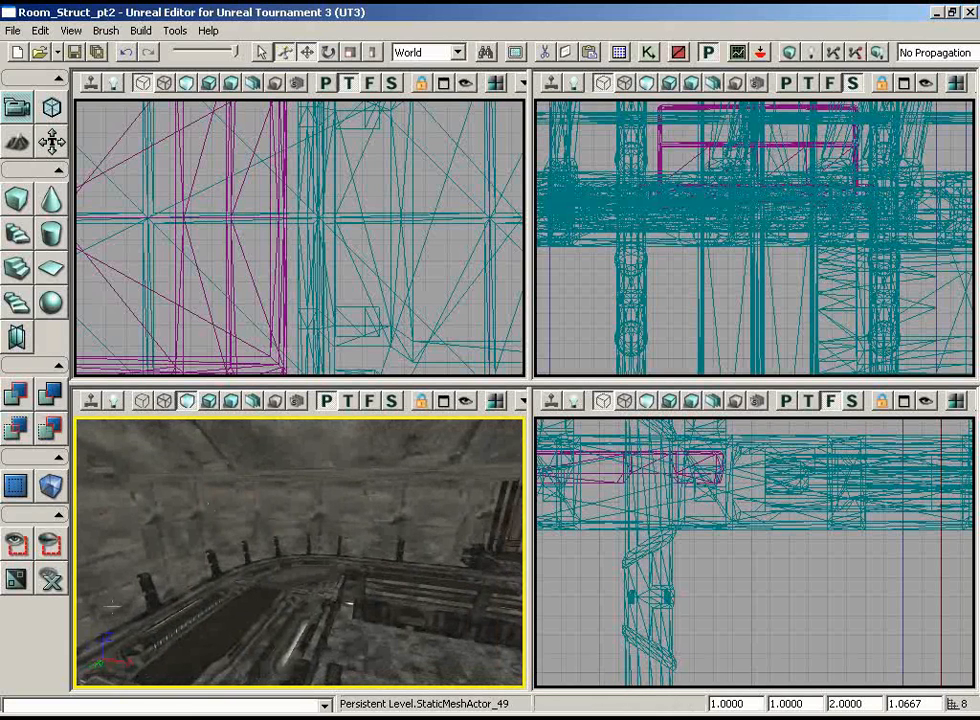
pyautogui.moveTo(310, 538); pyautogui.dragTo(321, 497)
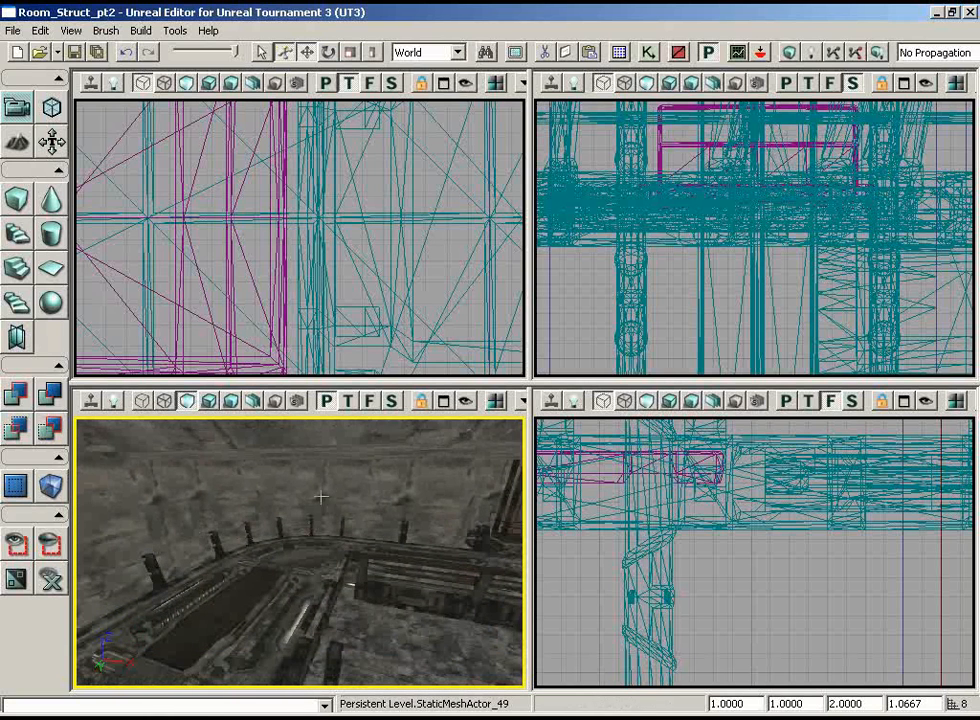
pyautogui.moveTo(370, 611); pyautogui.dragTo(260, 585, button='right')
pyautogui.moveTo(260, 585); pyautogui.dragTo(150, 511)
pyautogui.moveTo(150, 511); pyautogui.dragTo(250, 578, button='right')
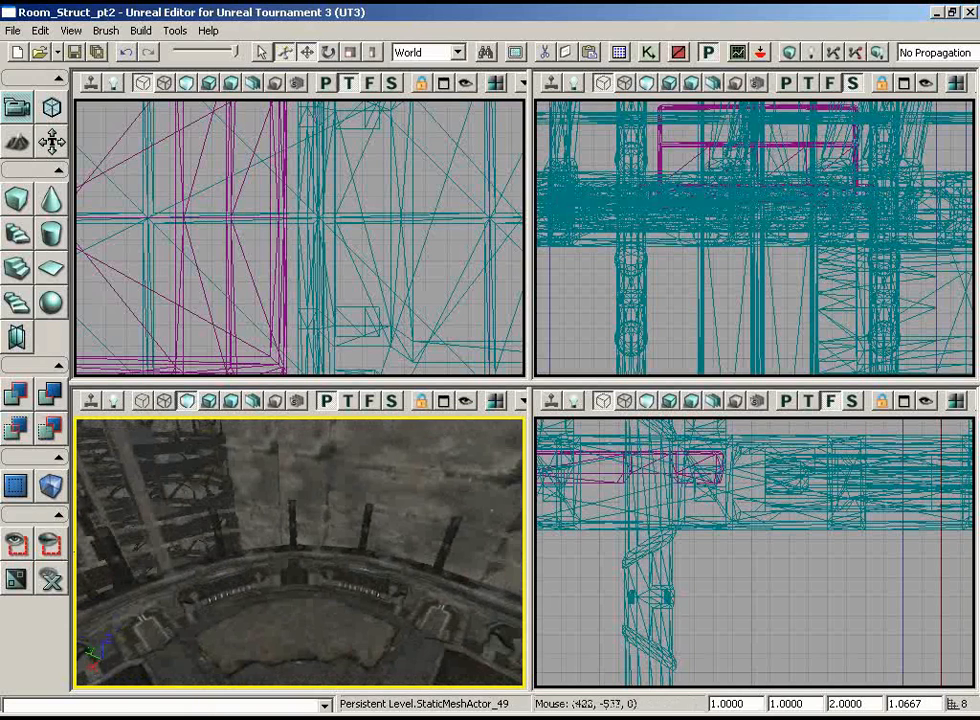
# Step: Choose the static mesh S_LT_Walls_SM_WinFrame02 from the LT_Walls package
pyautogui.click(517, 50)
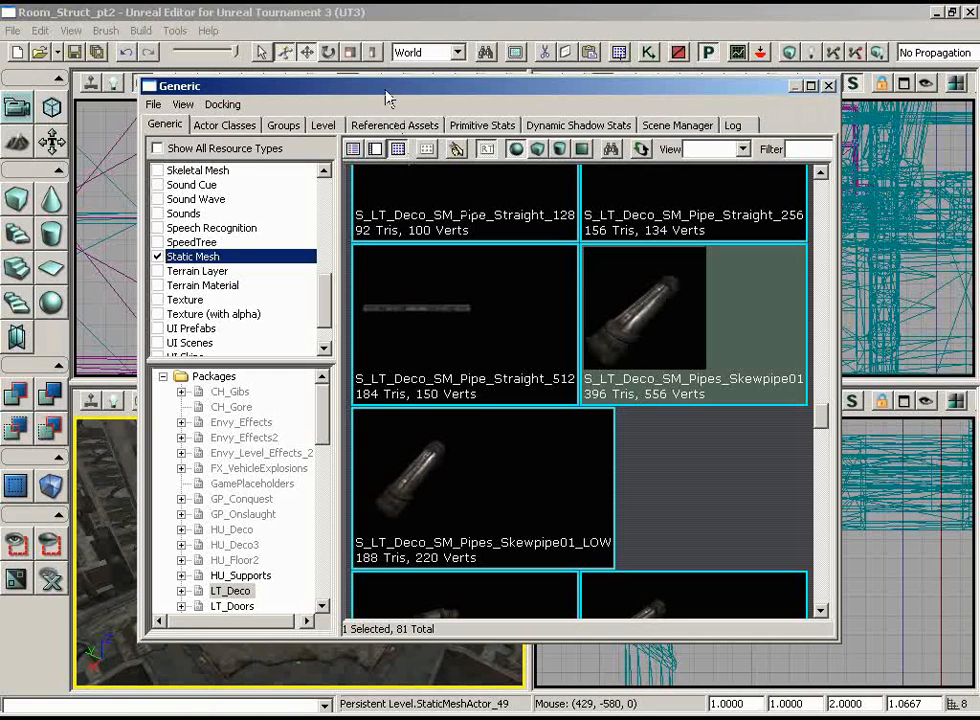
pyautogui.moveTo(399, 92); pyautogui.dragTo(412, 92)
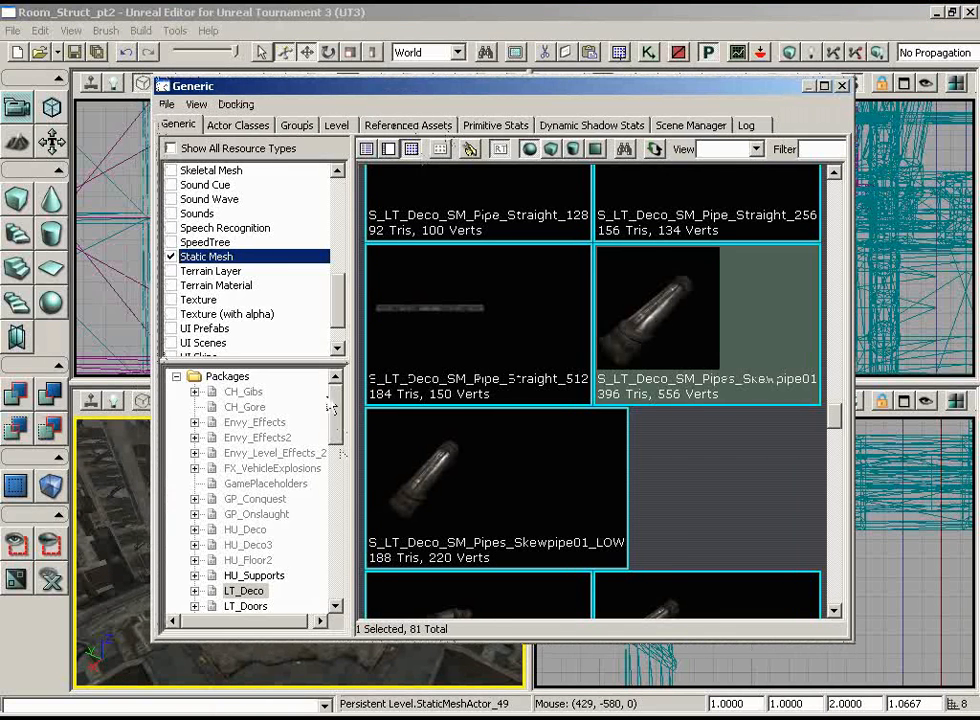
pyautogui.scroll(-2, 335, 410)
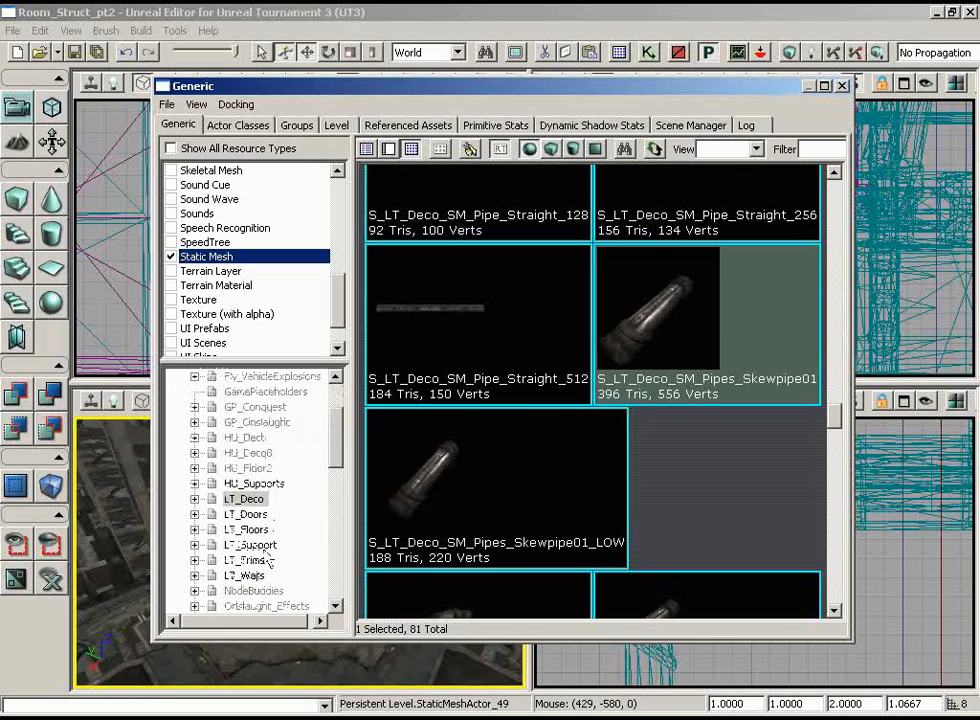
pyautogui.click(244, 576)
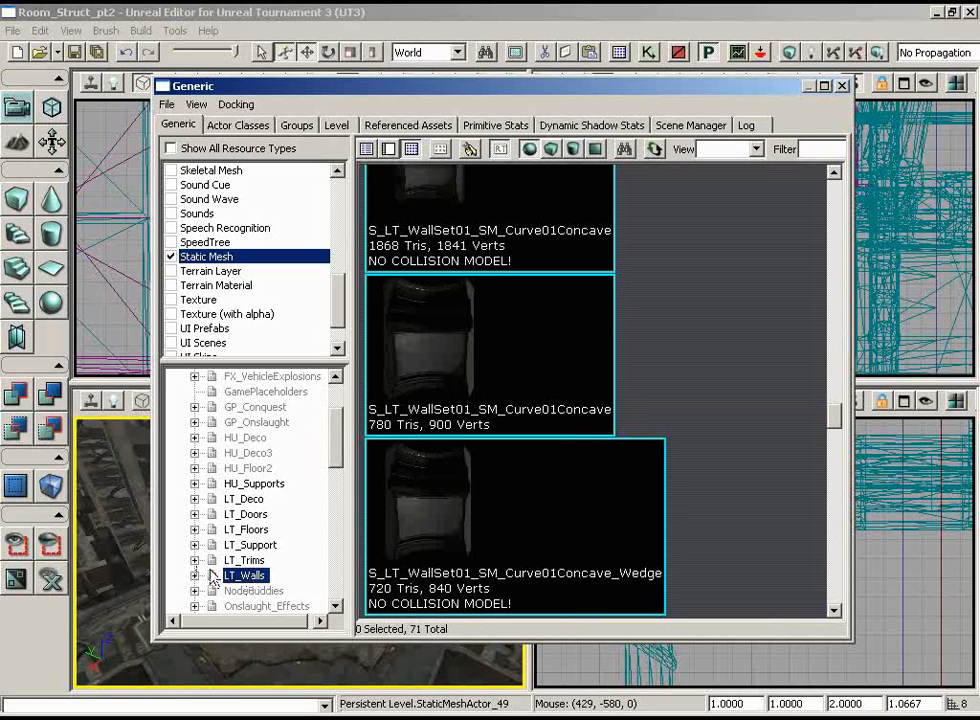
pyautogui.moveTo(838, 422); pyautogui.dragTo(835, 352)
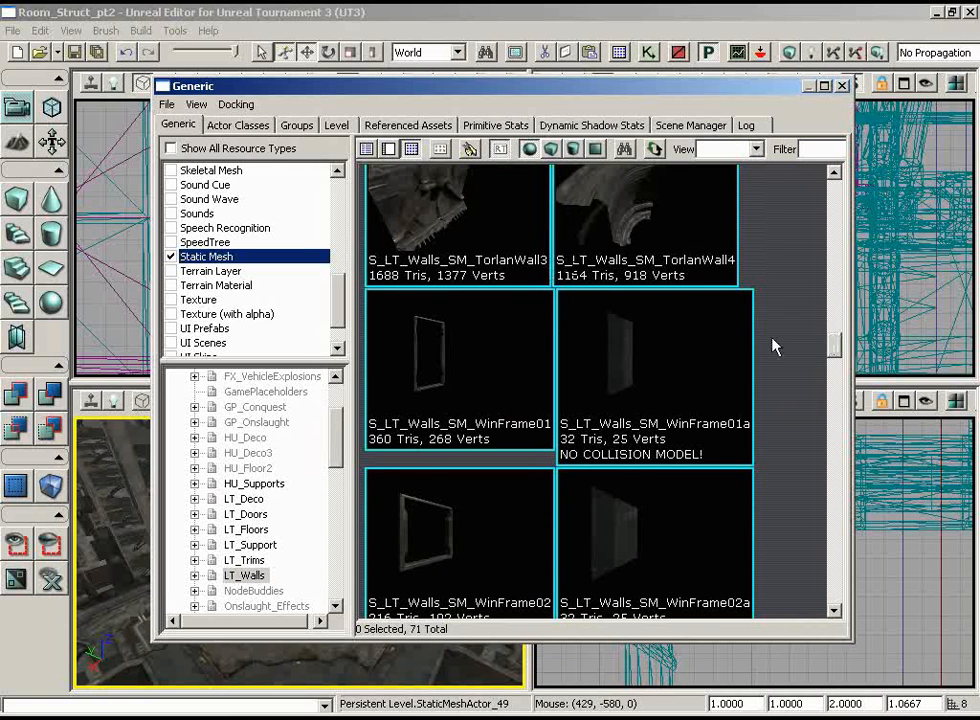
pyautogui.moveTo(835, 345); pyautogui.dragTo(837, 361)
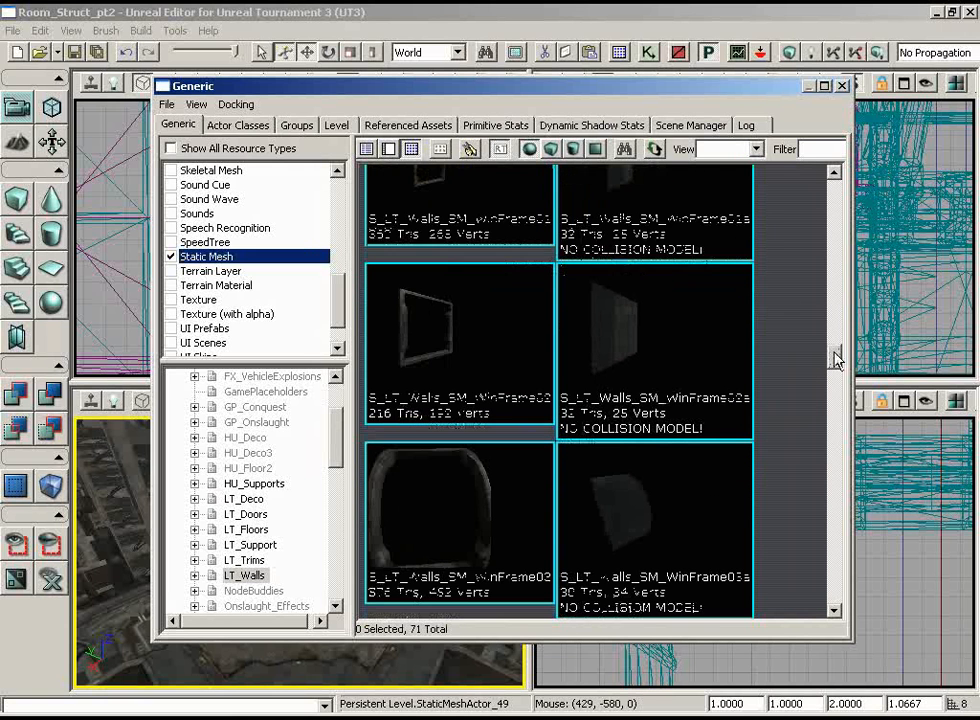
pyautogui.click(435, 365)
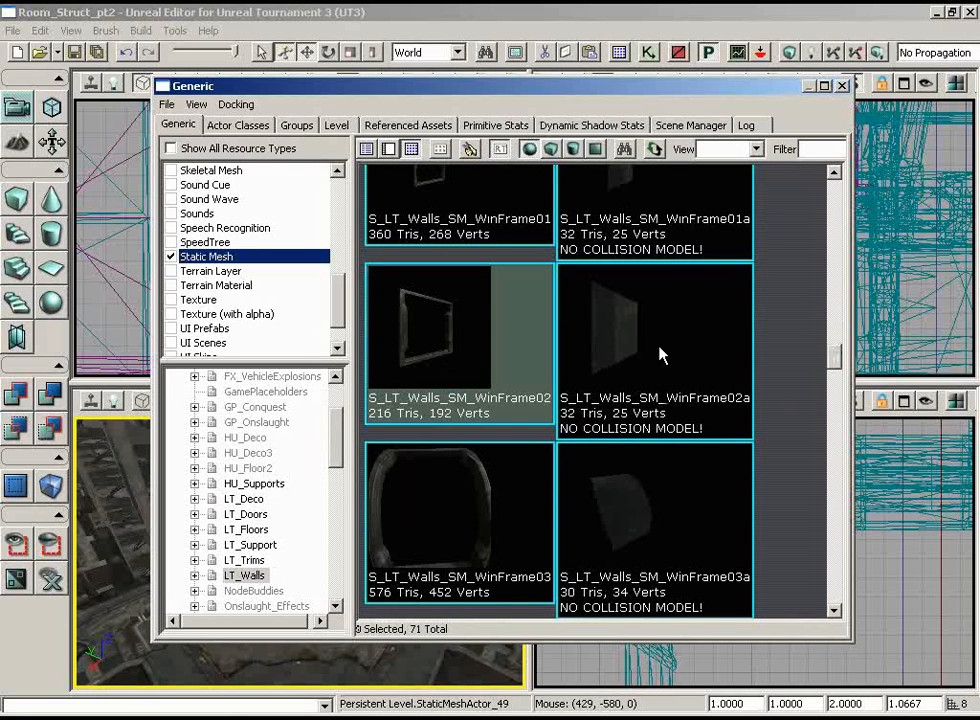
pyautogui.moveTo(446, 90); pyautogui.dragTo(455, 92)
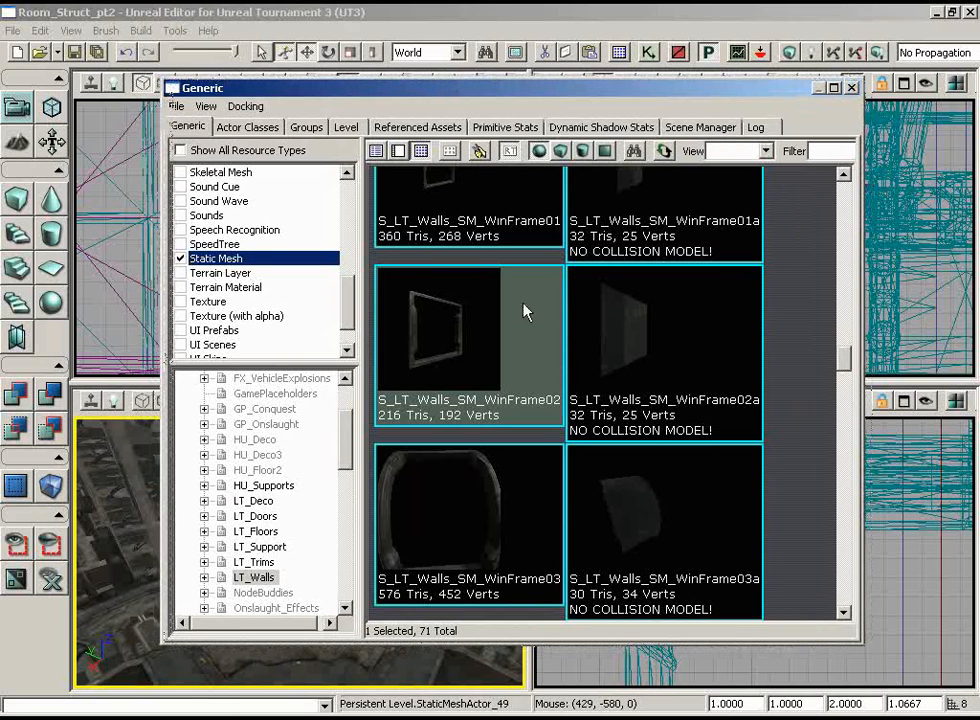
pyautogui.click(485, 12)
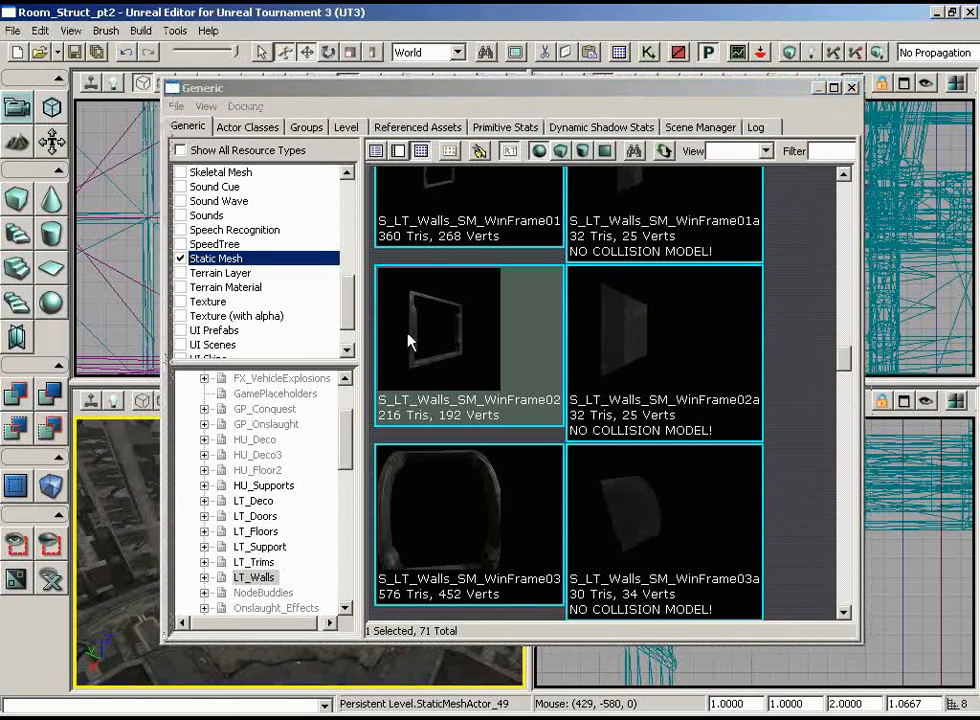
pyautogui.click(852, 88)
# Step: Add the S_LT_Walls_SM_WinFrame02 window frame as a static mesh standing on the room's stone floor
pyautogui.moveTo(397, 537); pyautogui.dragTo(94, 590, button='right')
pyautogui.moveTo(94, 590); pyautogui.dragTo(100, 650)
pyautogui.rightClick(380, 553)
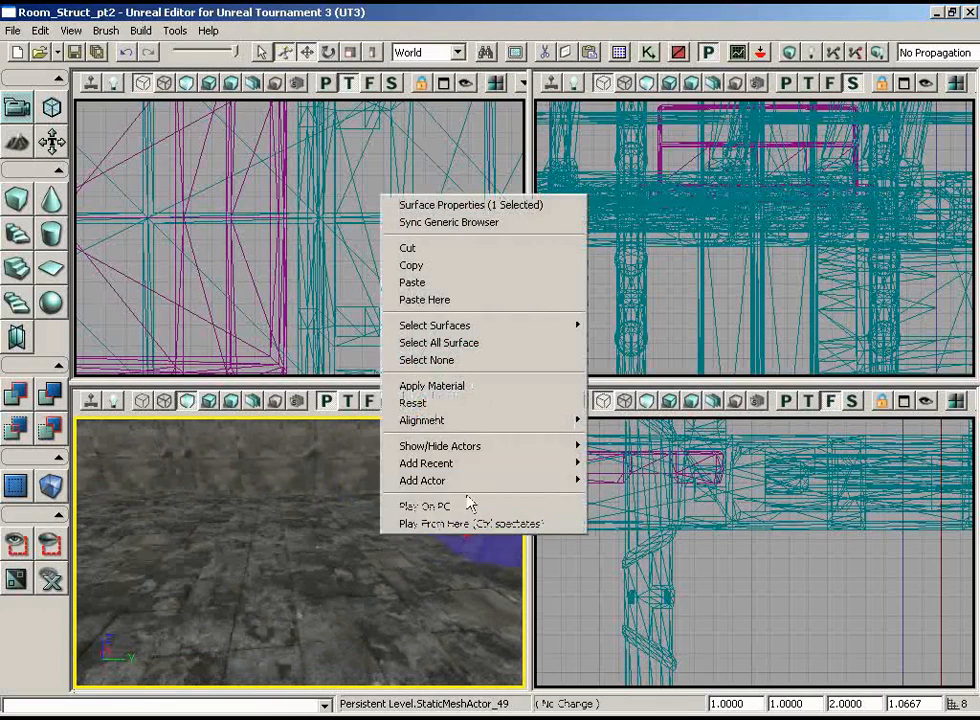
pyautogui.moveTo(464, 484)
pyautogui.click(355, 488)
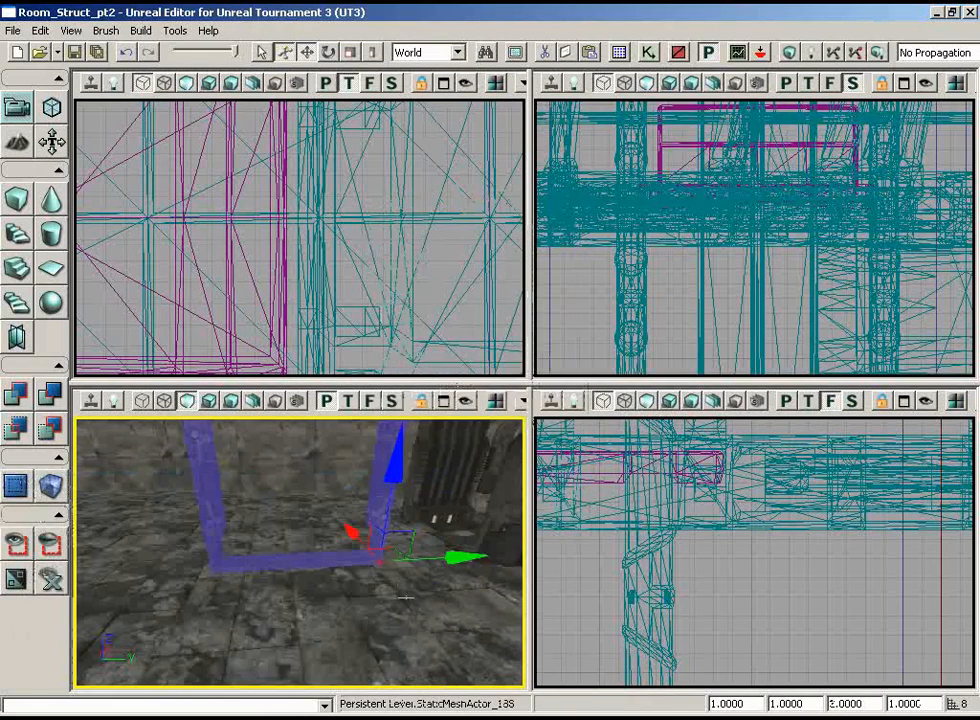
# Step: Inspect the placed window frame and choose the matching pane mesh S_LT_Walls_SM_WinFrame02a from the LT_Walls package
pyautogui.moveTo(351, 490); pyautogui.dragTo(336, 562)
pyautogui.moveTo(336, 562); pyautogui.dragTo(382, 475, button='right')
pyautogui.moveTo(382, 475); pyautogui.dragTo(375, 444)
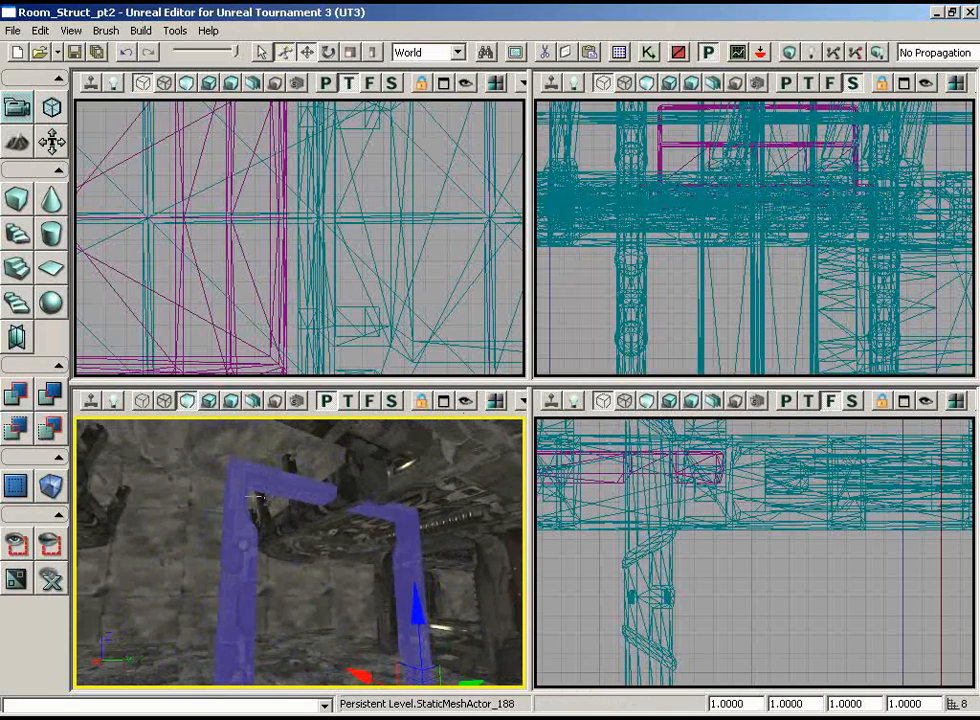
pyautogui.moveTo(383, 558)
pyautogui.mouseDown(button='right')
pyautogui.moveTo(381, 541)
pyautogui.moveTo(387, 562)
pyautogui.mouseUp(button='right')
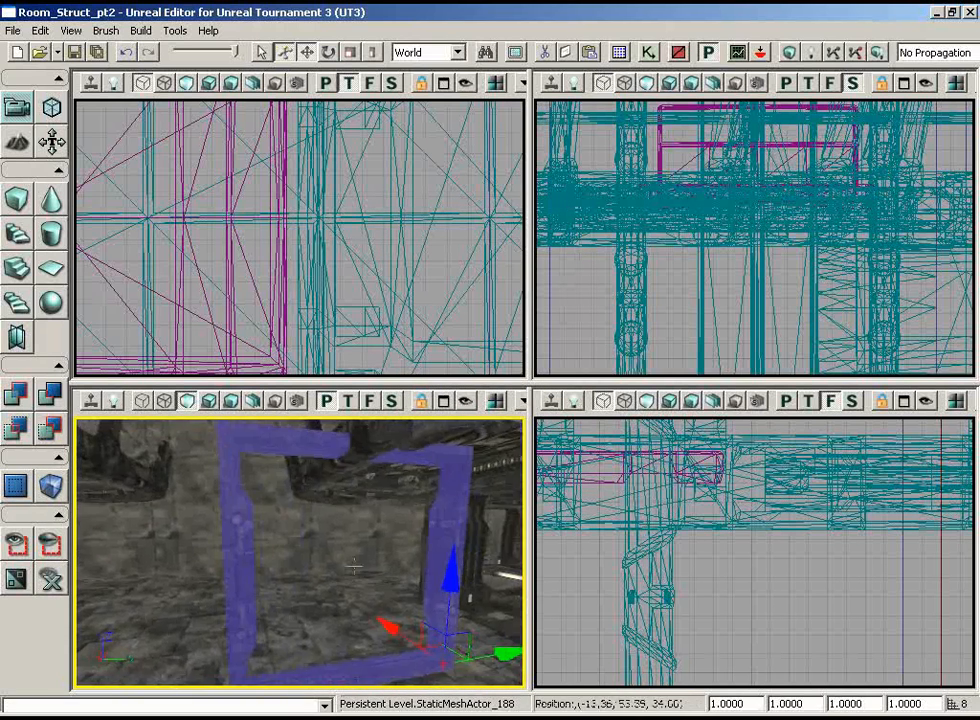
pyautogui.moveTo(387, 562); pyautogui.dragTo(389, 498)
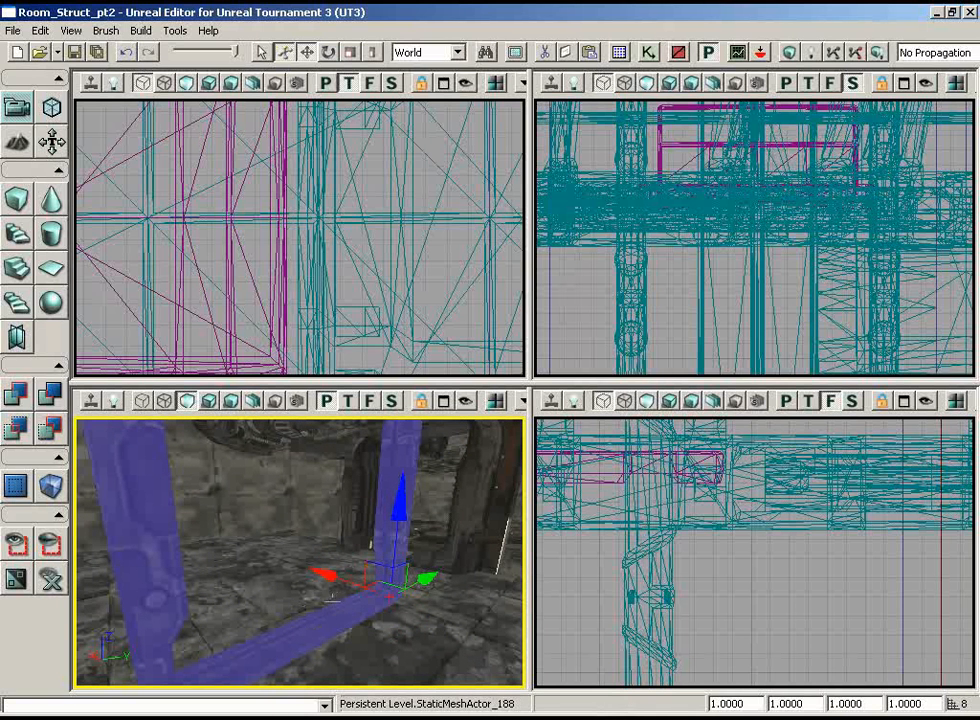
pyautogui.moveTo(425, 636)
pyautogui.mouseDown()
pyautogui.moveTo(396, 604)
pyautogui.moveTo(425, 635)
pyautogui.mouseUp()
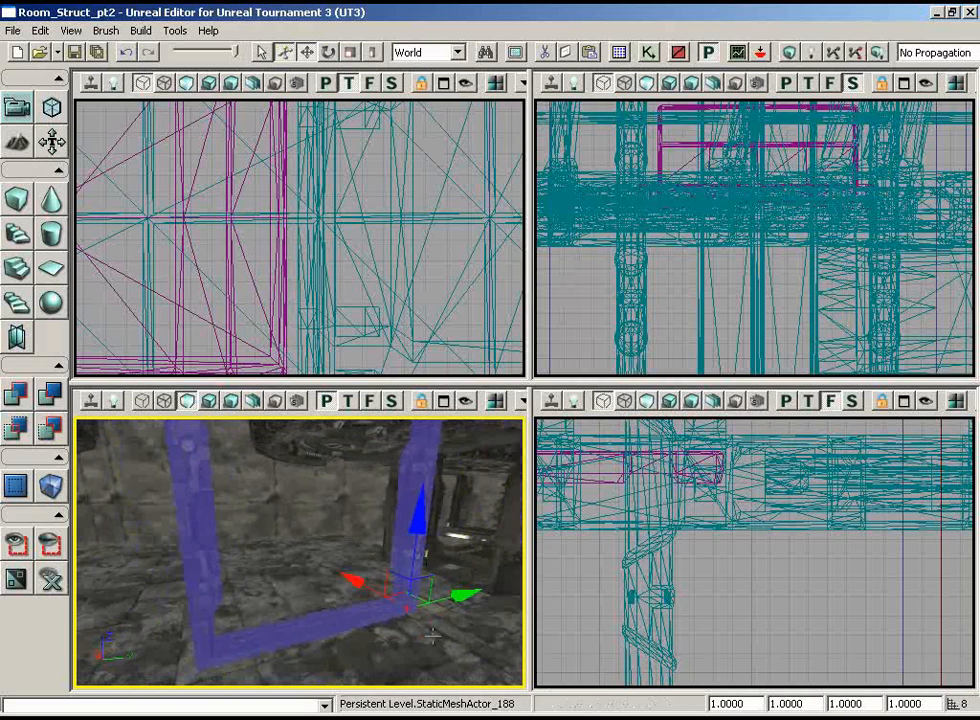
pyautogui.click(619, 53)
pyautogui.click(620, 350)
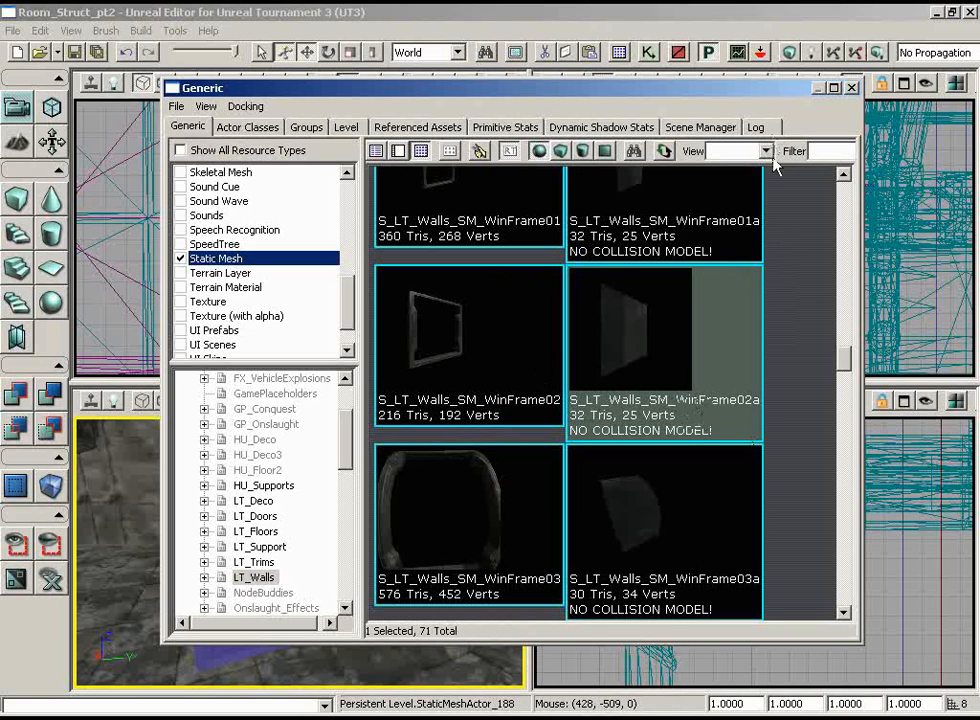
pyautogui.click(851, 87)
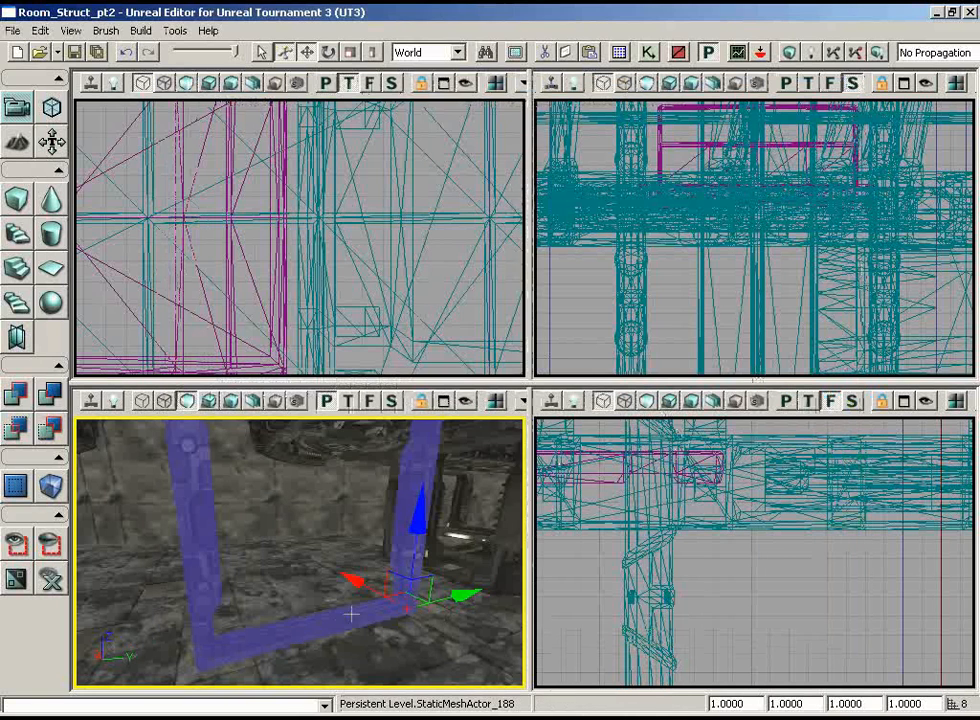
# Step: Add the S_LT_Walls_SM_WinFrame02a pane as a static mesh at the window frame's lower bar
pyautogui.rightClick(276, 628)
pyautogui.moveTo(485, 686)
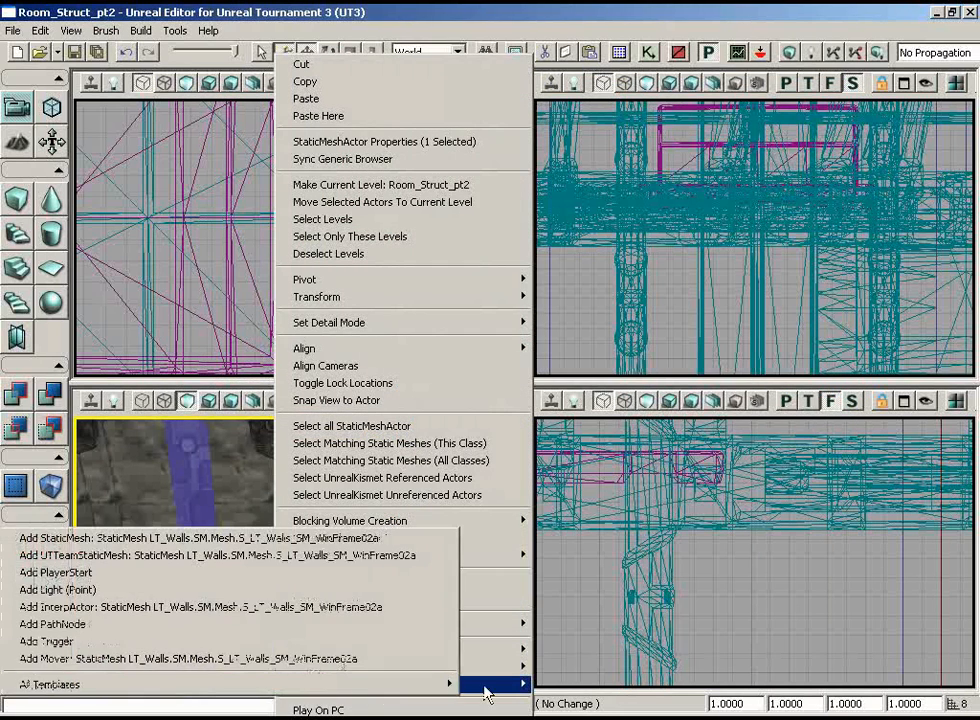
pyautogui.click(321, 538)
pyautogui.moveTo(318, 285); pyautogui.dragTo(318, 365)
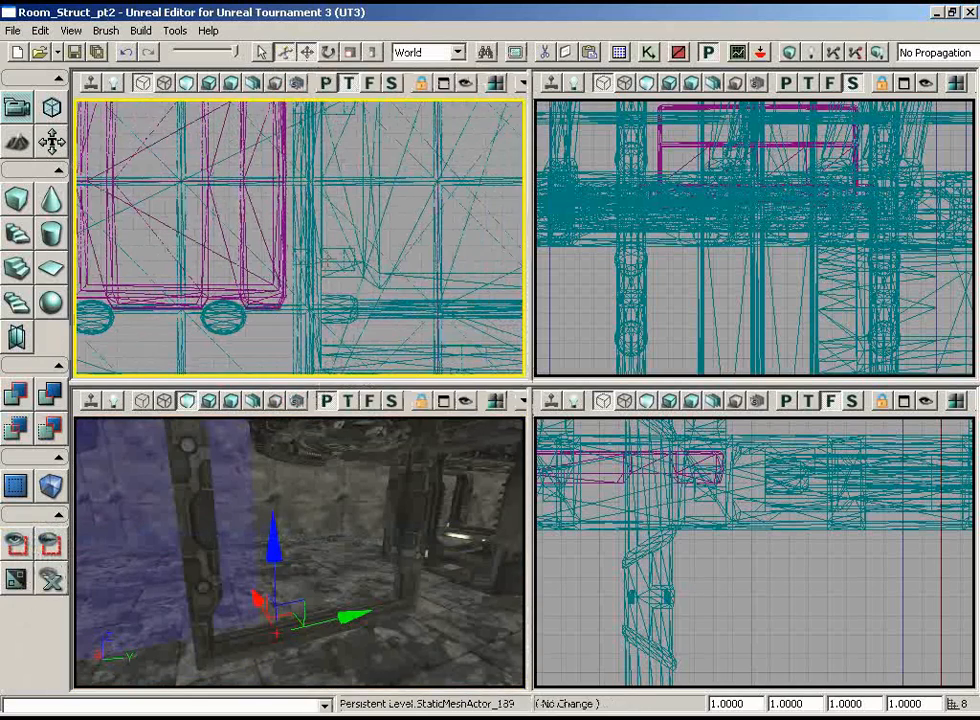
# Step: Isolate the rectangular WinFrame02 window frame and its WinFrame02a pane by hiding all other actors
pyautogui.moveTo(318, 560); pyautogui.dragTo(271, 518)
pyautogui.keyDown('ctrl'); pyautogui.click(232, 512); pyautogui.keyUp('ctrl')
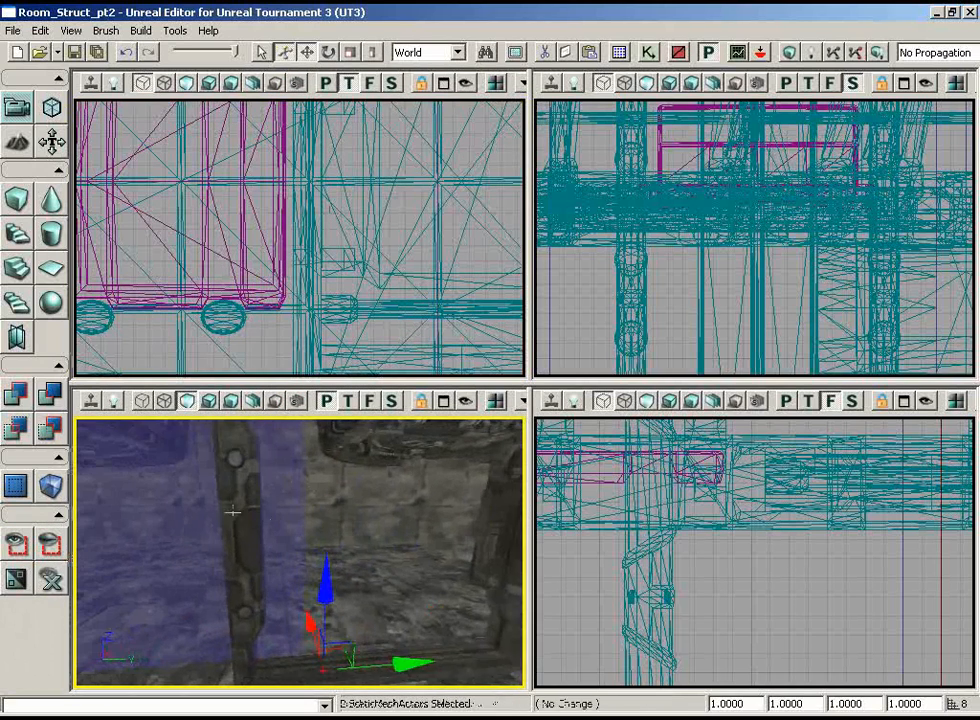
pyautogui.click(44, 545)
pyautogui.click(267, 295)
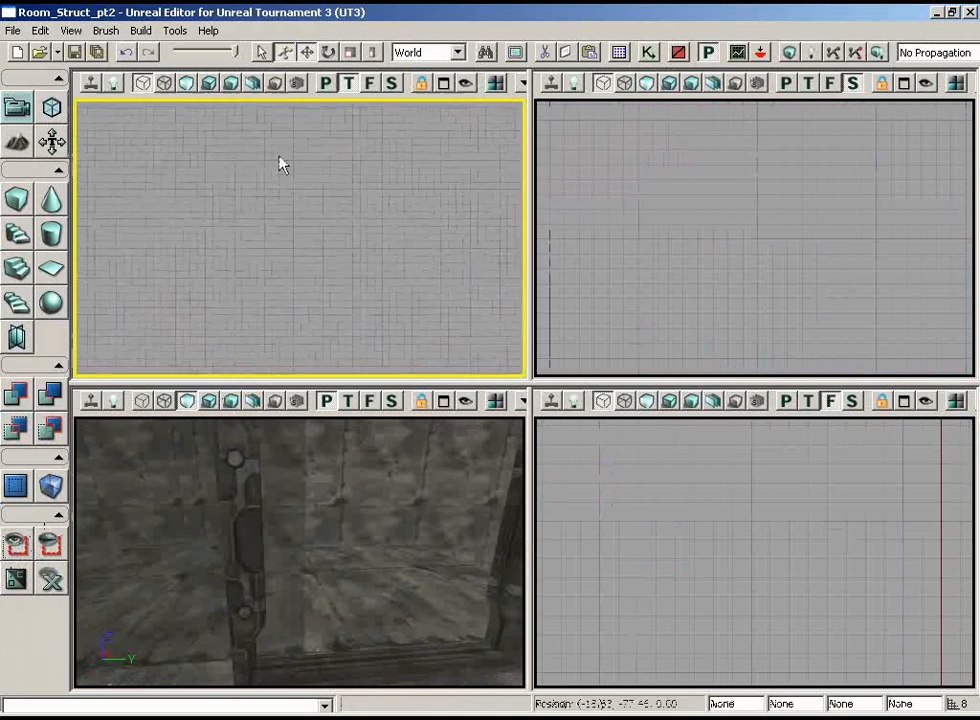
# Step: Move the flat pane sideways and vertically so it fills the opening of the rectangular window frame
pyautogui.moveTo(279, 157)
pyautogui.mouseDown()
pyautogui.moveTo(250, 97)
pyautogui.moveTo(311, 125)
pyautogui.mouseUp()
pyautogui.moveTo(781, 195)
pyautogui.mouseDown()
pyautogui.moveTo(779, 100)
pyautogui.moveTo(727, 163)
pyautogui.mouseUp()
pyautogui.moveTo(782, 544)
pyautogui.mouseDown()
pyautogui.moveTo(781, 483)
pyautogui.moveTo(800, 519)
pyautogui.moveTo(940, 565)
pyautogui.mouseUp()
pyautogui.click(838, 592)
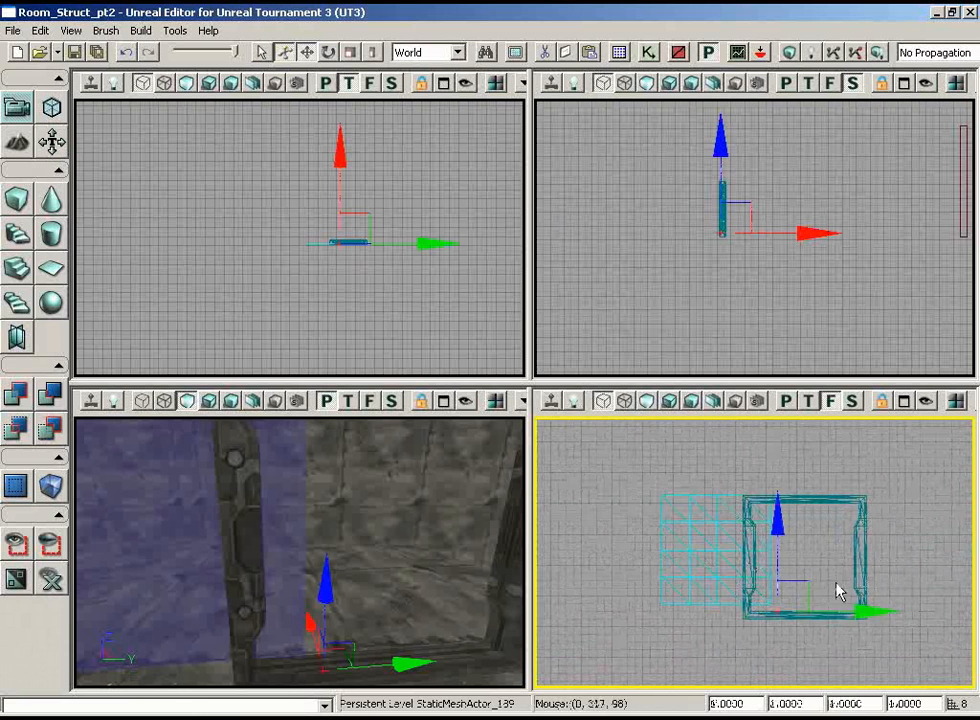
pyautogui.moveTo(838, 592); pyautogui.dragTo(977, 550)
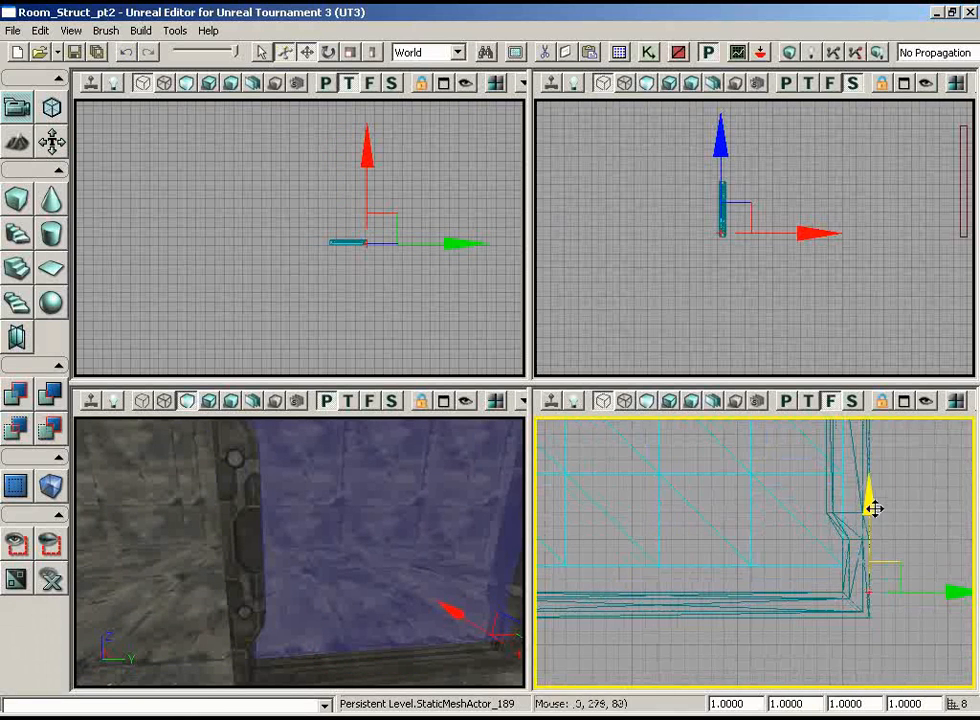
pyautogui.moveTo(875, 509); pyautogui.dragTo(756, 435)
# Step: Adjust the flat pane's depth so it sits centred within the frame's thickness, and unhide the rest of the level
pyautogui.moveTo(290, 530); pyautogui.dragTo(382, 550, button='right')
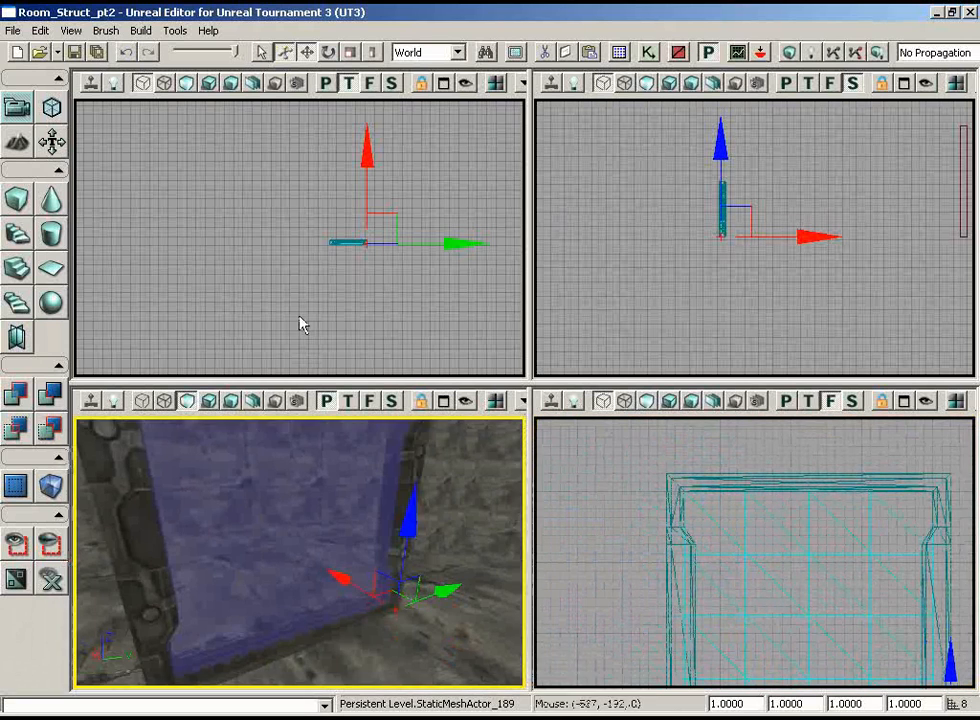
pyautogui.moveTo(302, 323); pyautogui.dragTo(512, 331)
pyautogui.moveTo(352, 168); pyautogui.dragTo(353, 148)
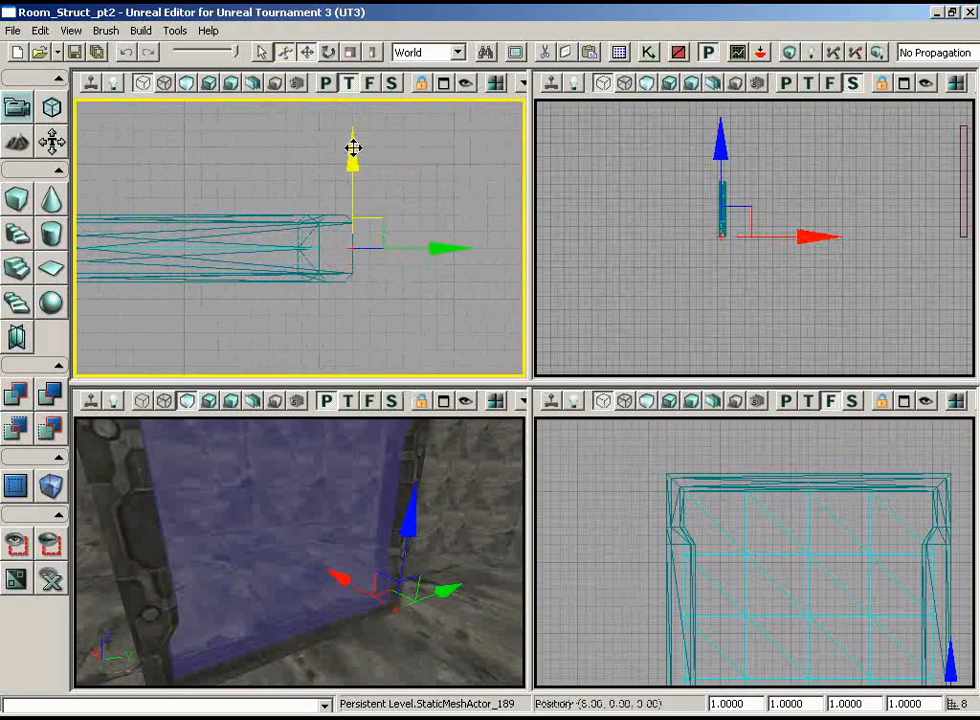
pyautogui.moveTo(352, 549); pyautogui.dragTo(450, 419, button='right')
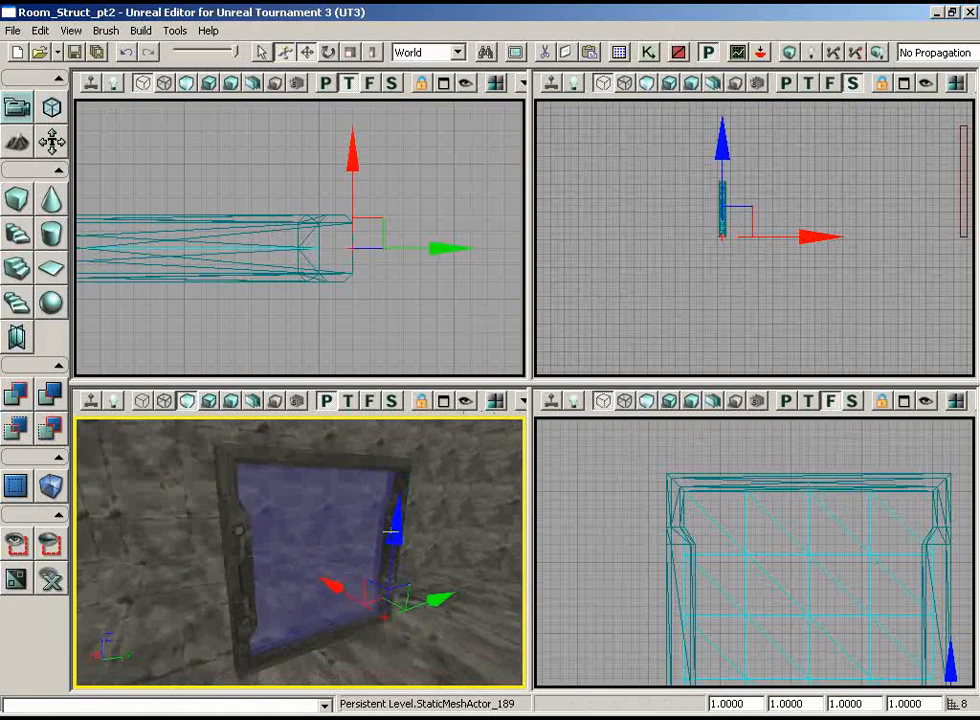
pyautogui.click(48, 582)
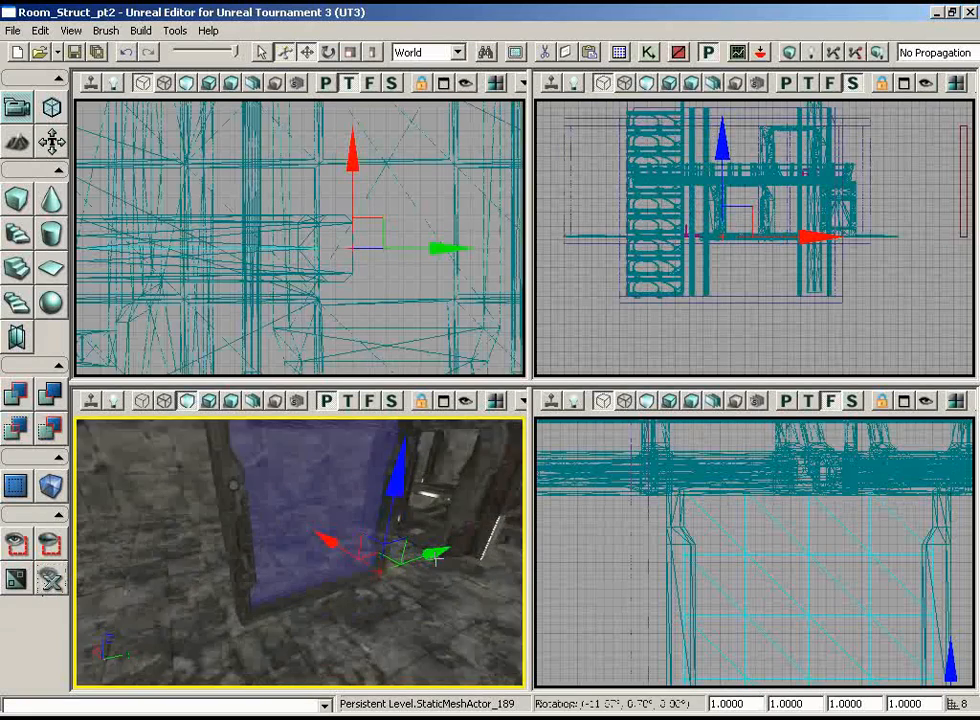
# Step: Examine the room's walls, upper level and floor area around the assembled window for the next piece
pyautogui.moveTo(428, 548); pyautogui.dragTo(480, 530, button='right')
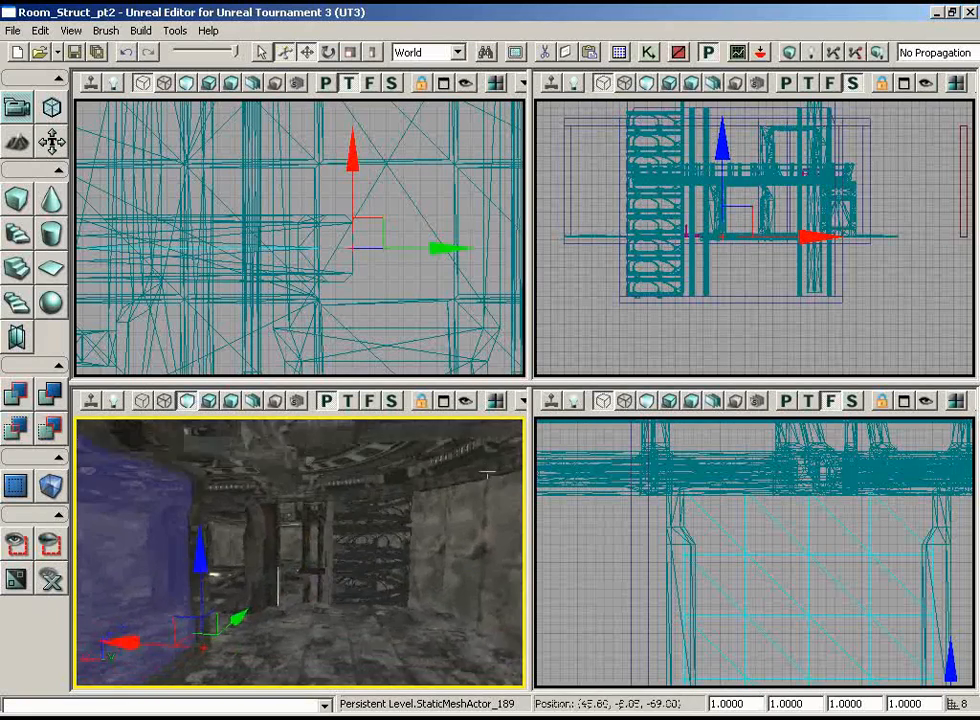
pyautogui.moveTo(487, 474); pyautogui.dragTo(453, 416)
pyautogui.moveTo(453, 416); pyautogui.dragTo(358, 513, button='right')
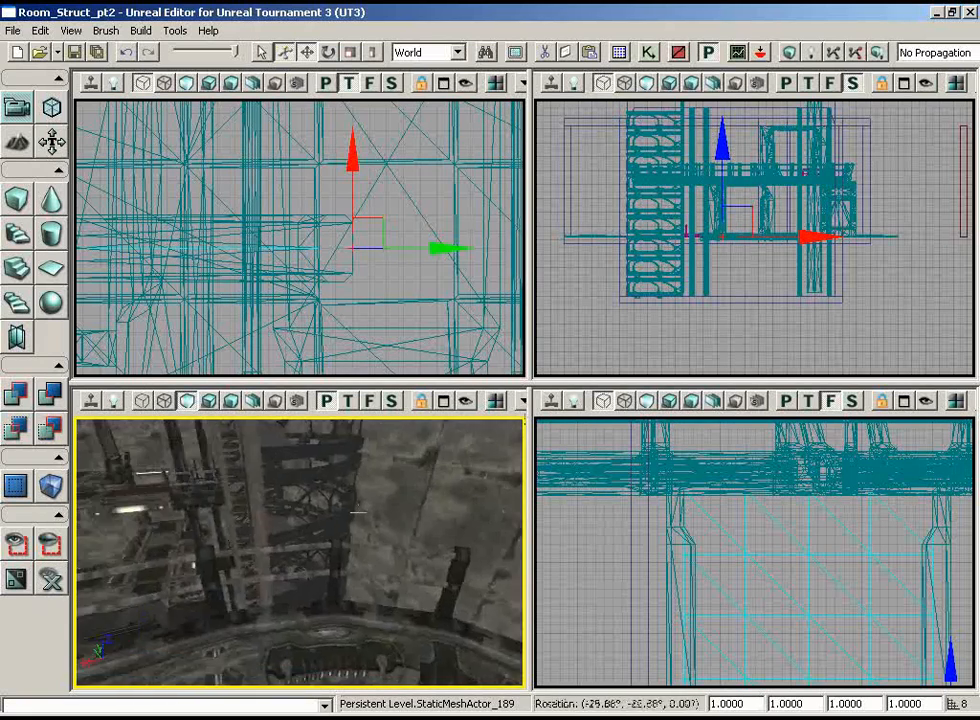
pyautogui.moveTo(358, 513); pyautogui.dragTo(285, 450)
pyautogui.moveTo(285, 450)
pyautogui.mouseDown(button='right')
pyautogui.moveTo(272, 470)
pyautogui.moveTo(285, 430)
pyautogui.mouseUp(button='right')
pyautogui.moveTo(285, 430); pyautogui.dragTo(150, 416)
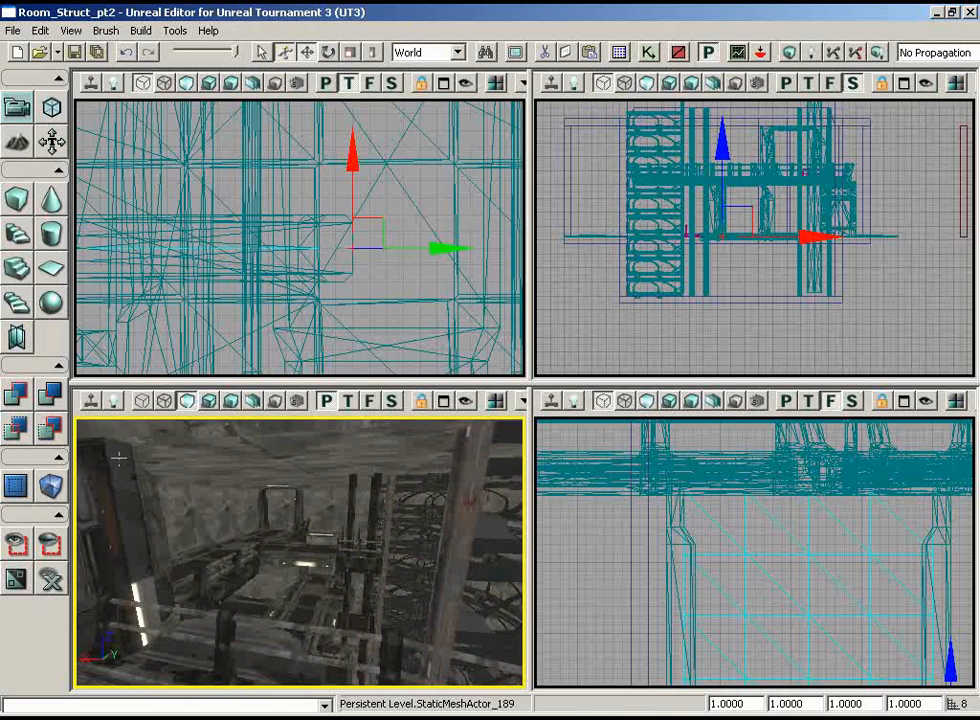
pyautogui.moveTo(119, 526); pyautogui.dragTo(208, 541, button='right')
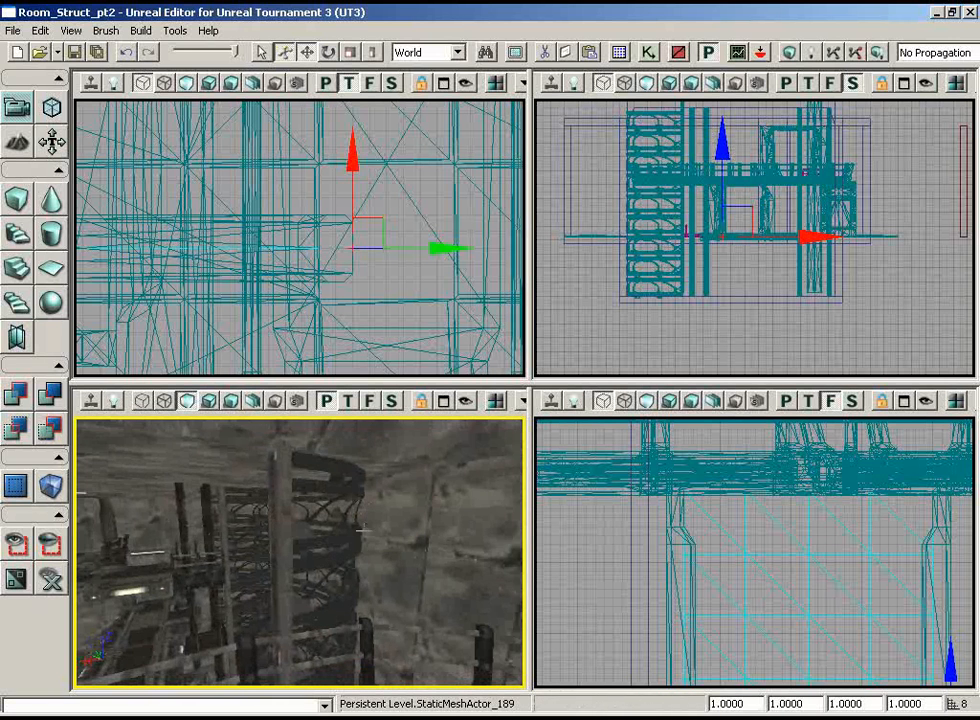
pyautogui.moveTo(361, 530); pyautogui.dragTo(369, 546, button='right')
pyautogui.moveTo(283, 527); pyautogui.dragTo(372, 590, button='right')
pyautogui.moveTo(372, 590); pyautogui.dragTo(208, 668)
pyautogui.moveTo(208, 668); pyautogui.dragTo(384, 539, button='right')
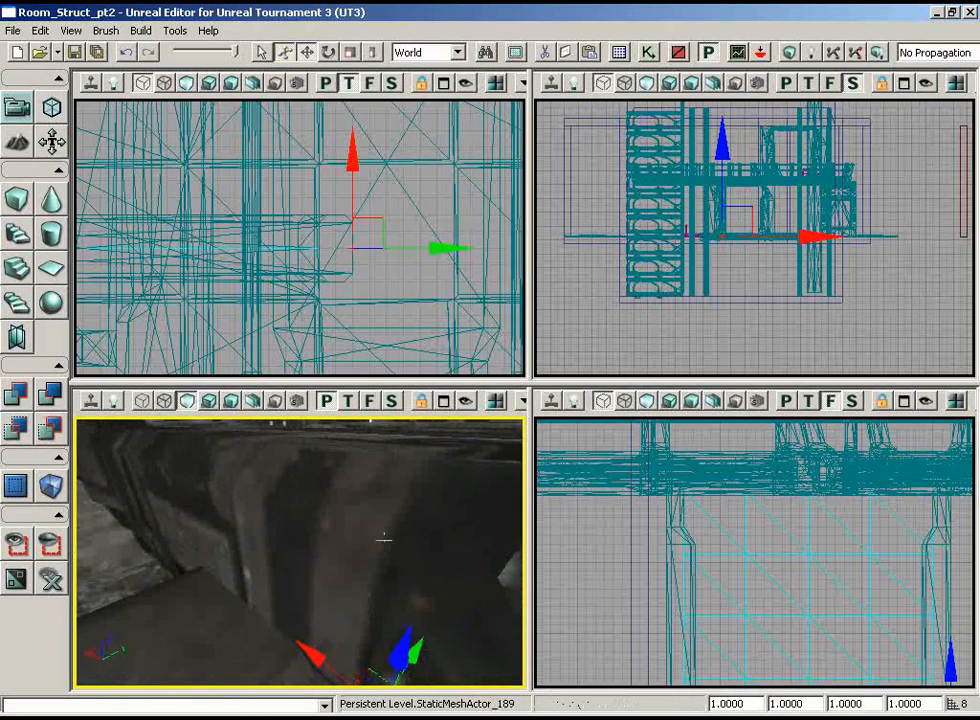
# Step: Choose the curved window frame mesh S_LT_Walls_SM_WinFrame05 from the LT_Walls package
pyautogui.click(620, 54)
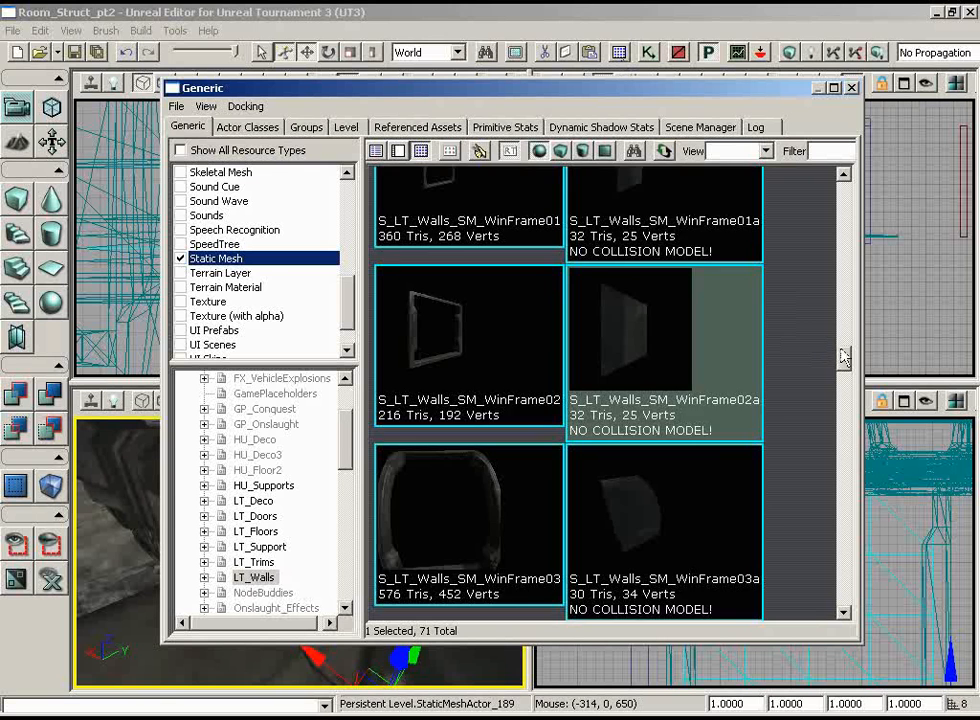
pyautogui.moveTo(843, 357); pyautogui.dragTo(848, 380)
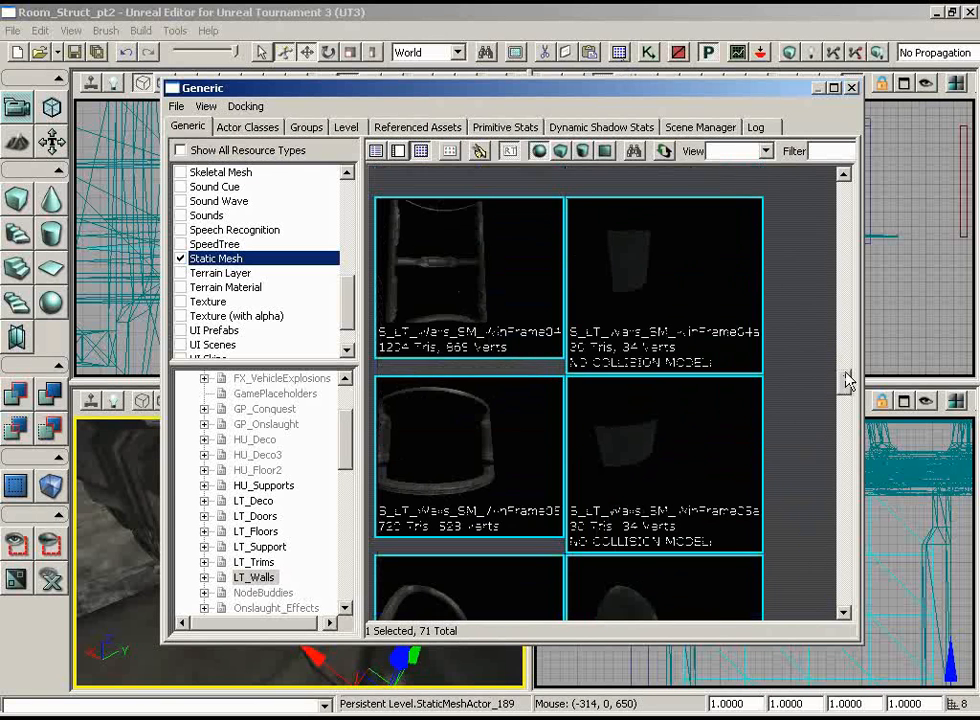
pyautogui.click(470, 464)
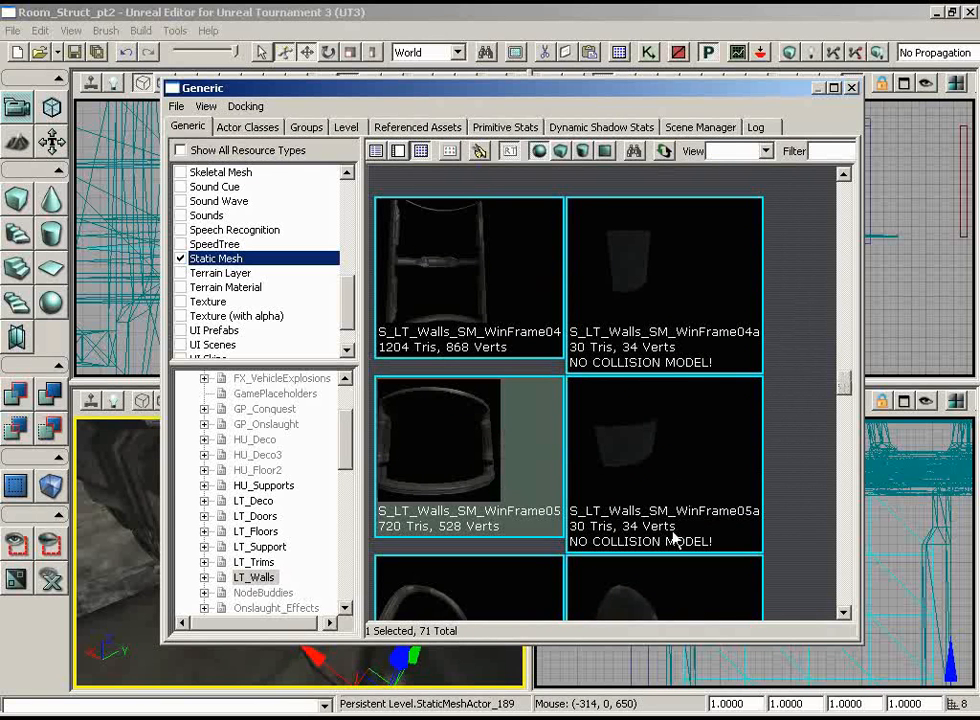
pyautogui.click(851, 90)
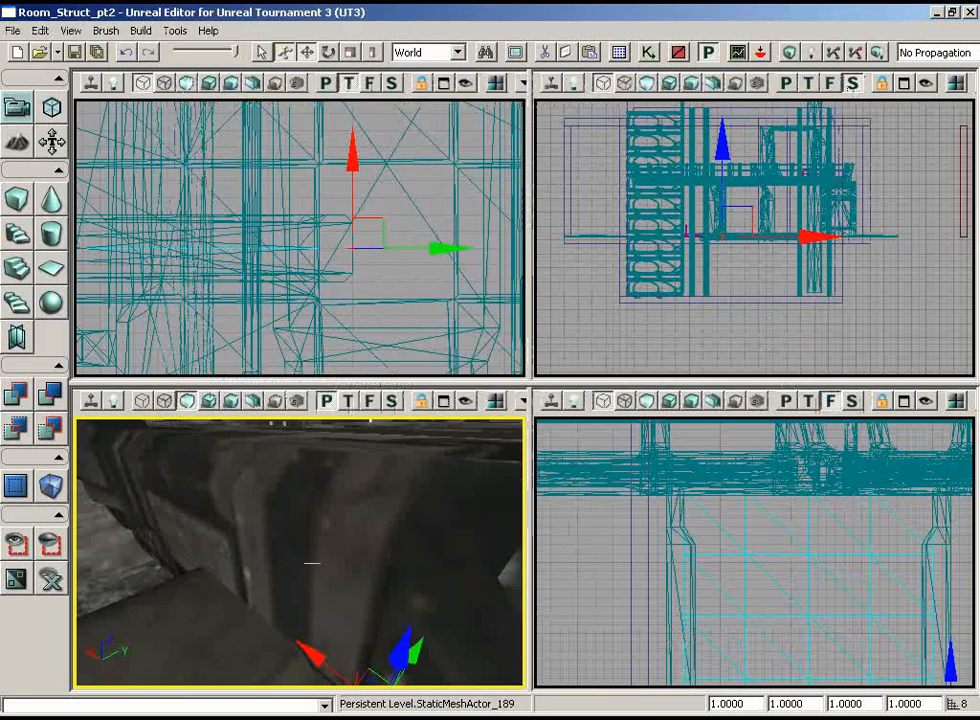
# Step: Add the S_LT_Walls_SM_WinFrame05 curved frame as a static mesh on the stone floor near the rectangular window
pyautogui.moveTo(311, 564)
pyautogui.mouseDown(button='right')
pyautogui.moveTo(260, 632)
pyautogui.moveTo(287, 610)
pyautogui.moveTo(278, 658)
pyautogui.moveTo(311, 583)
pyautogui.mouseUp(button='right')
pyautogui.rightClick(362, 570)
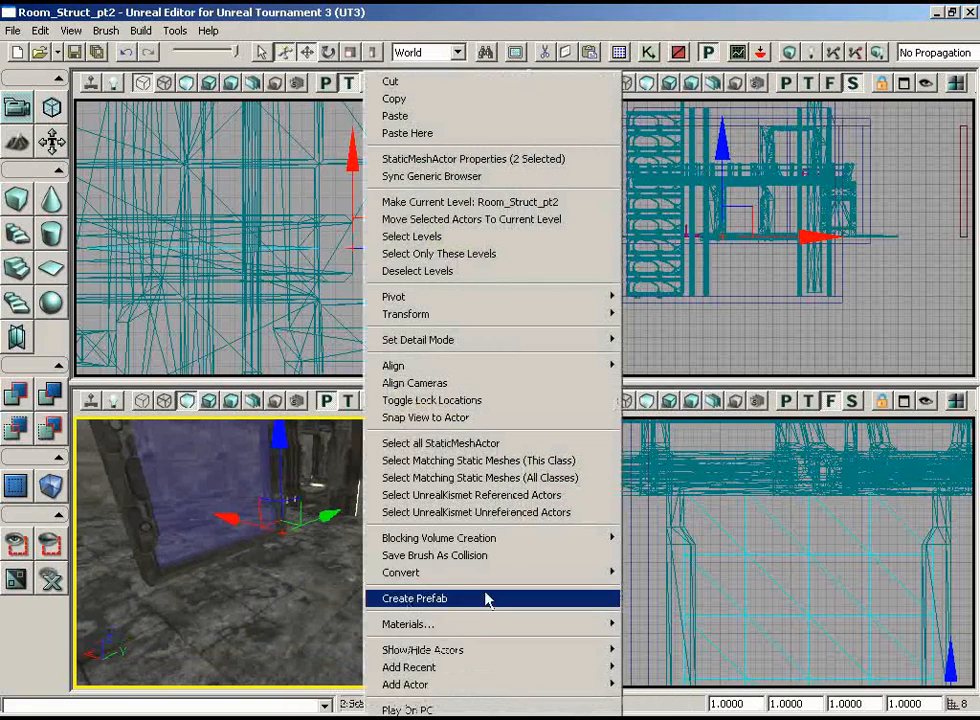
pyautogui.moveTo(493, 692)
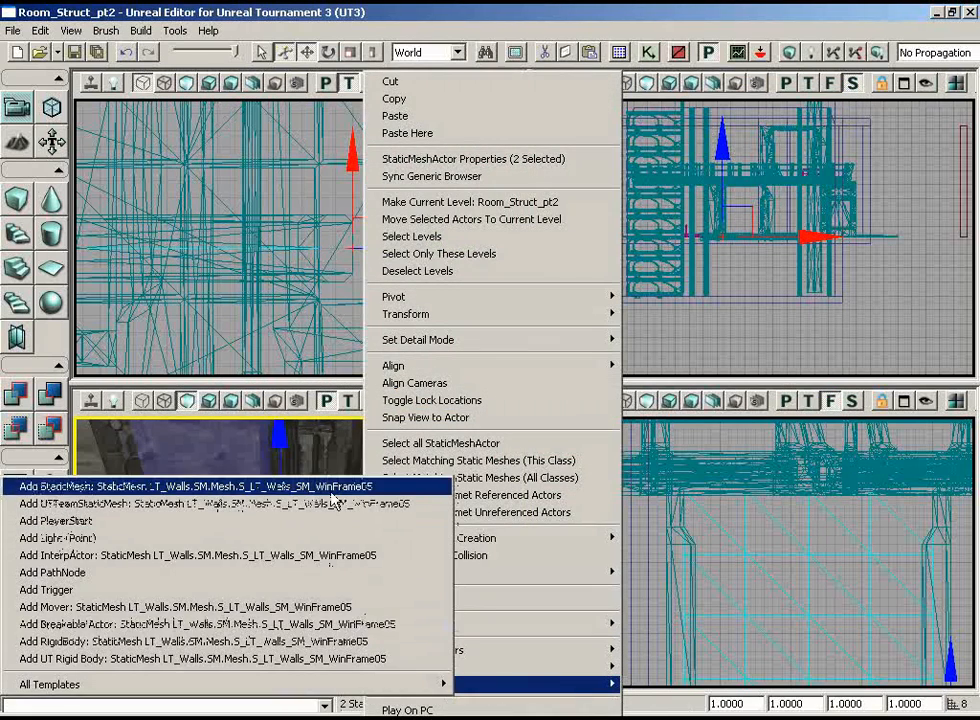
pyautogui.click(250, 486)
pyautogui.moveTo(404, 598); pyautogui.dragTo(412, 600, button='right')
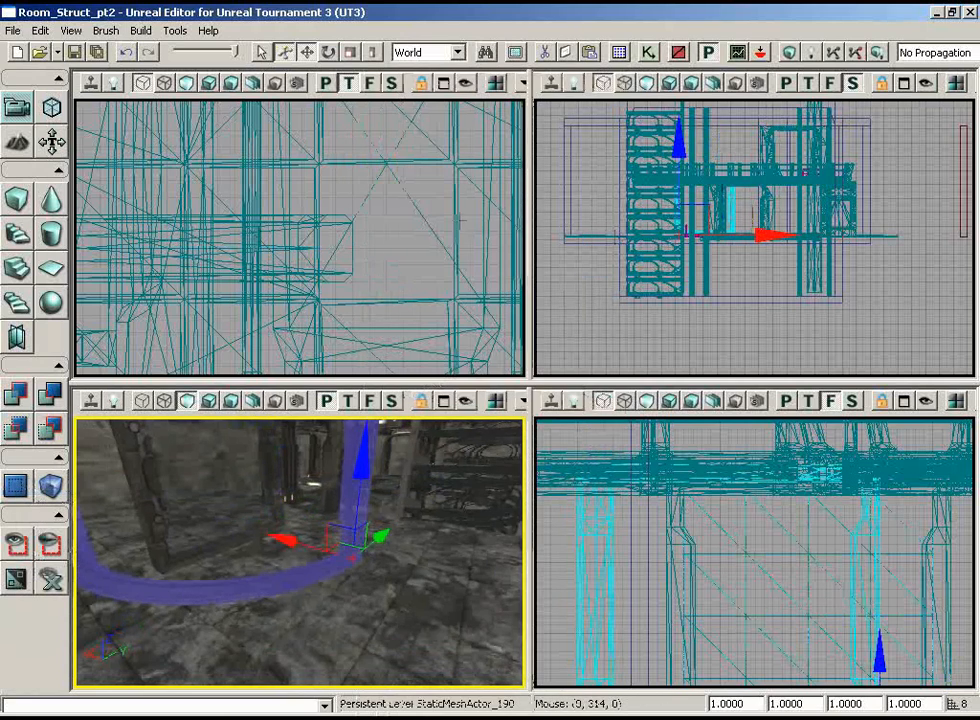
# Step: Choose the matching pane S_LT_Walls_SM_WinFrame05a and add it as a static mesh on the floor beside the curved frame
pyautogui.click(619, 52)
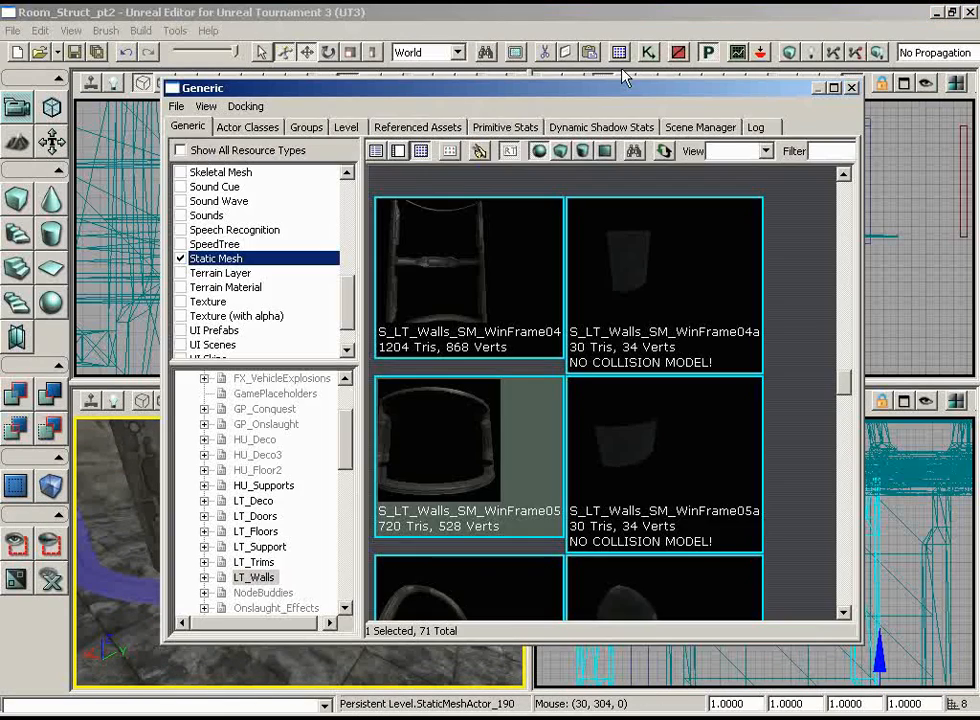
pyautogui.click(665, 412)
pyautogui.click(852, 89)
pyautogui.moveTo(334, 620); pyautogui.dragTo(369, 653, button='right')
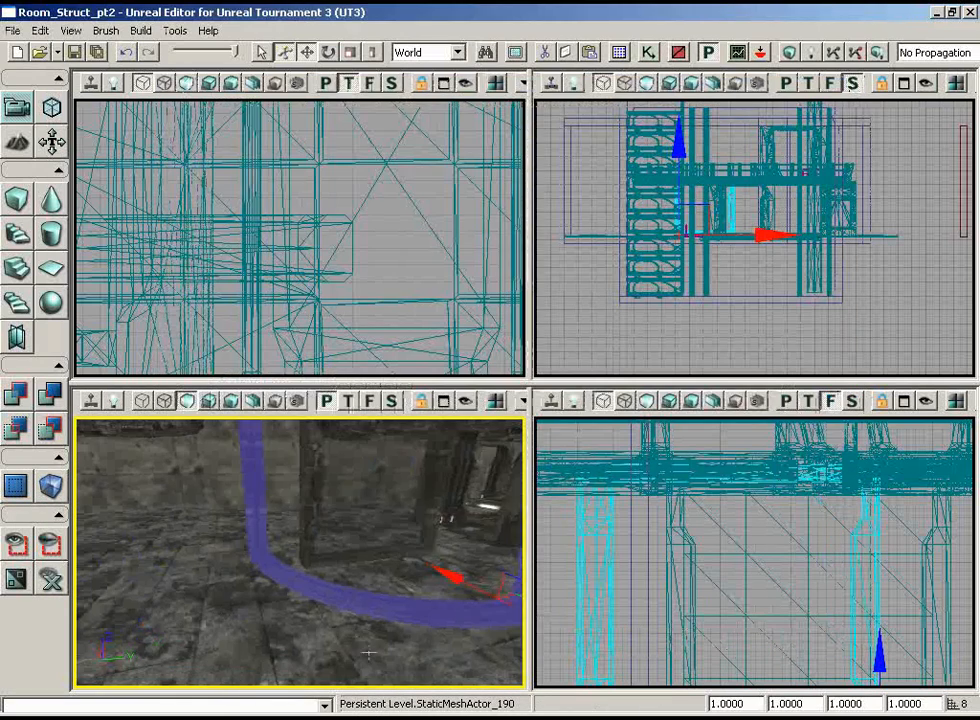
pyautogui.rightClick(362, 652)
pyautogui.moveTo(585, 685)
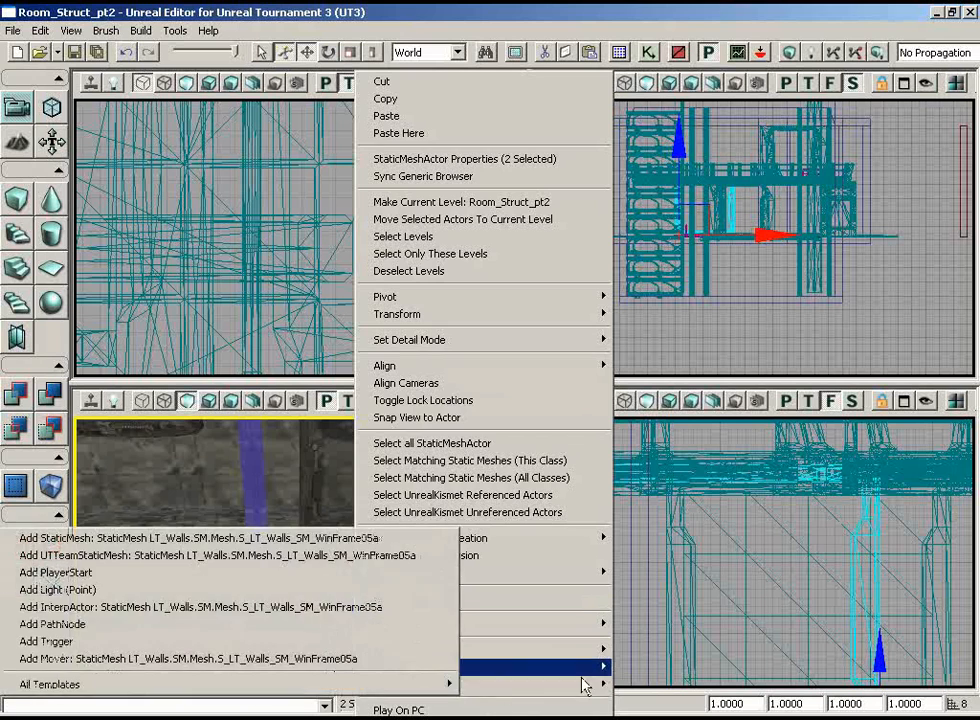
pyautogui.click(350, 540)
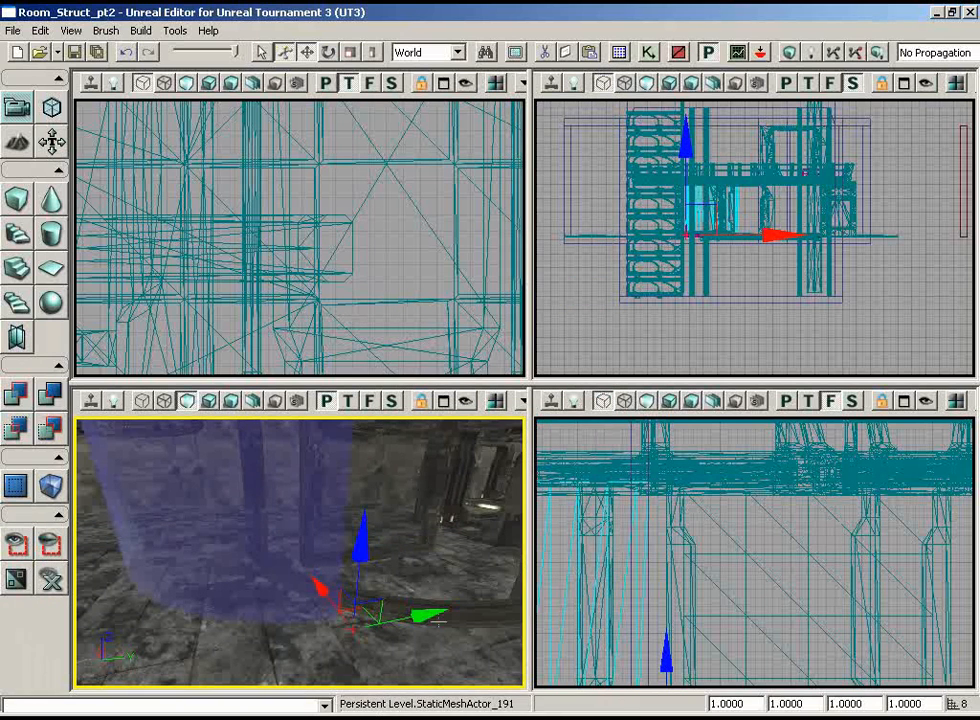
# Step: Isolate the curved WinFrame05 frame and its WinFrame05a pane by hiding all other actors
pyautogui.moveTo(465, 617); pyautogui.dragTo(449, 527)
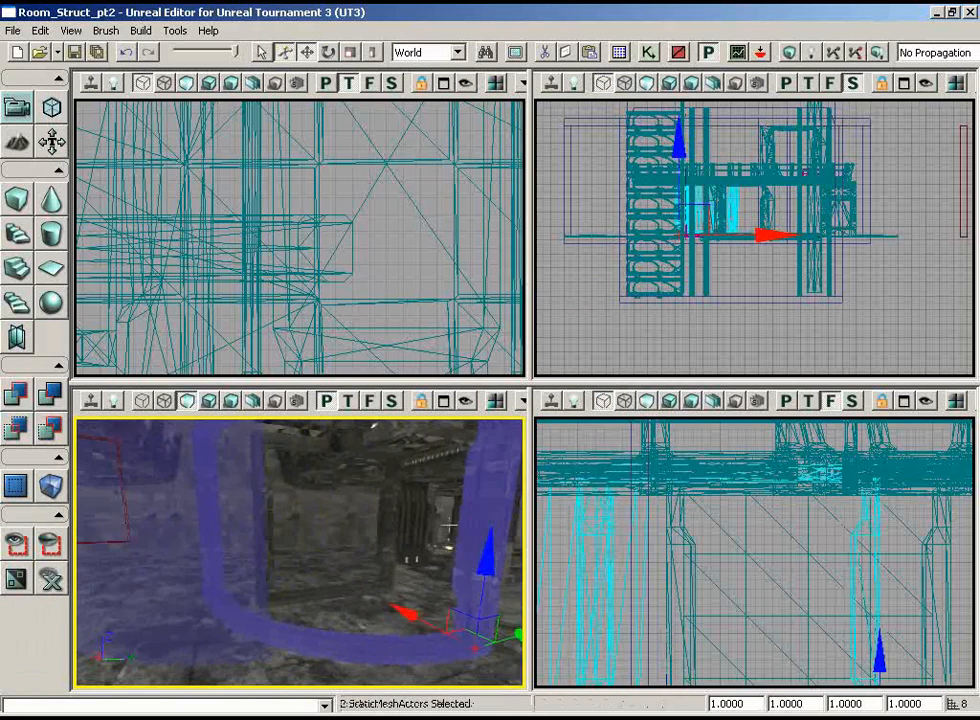
pyautogui.click(50, 577)
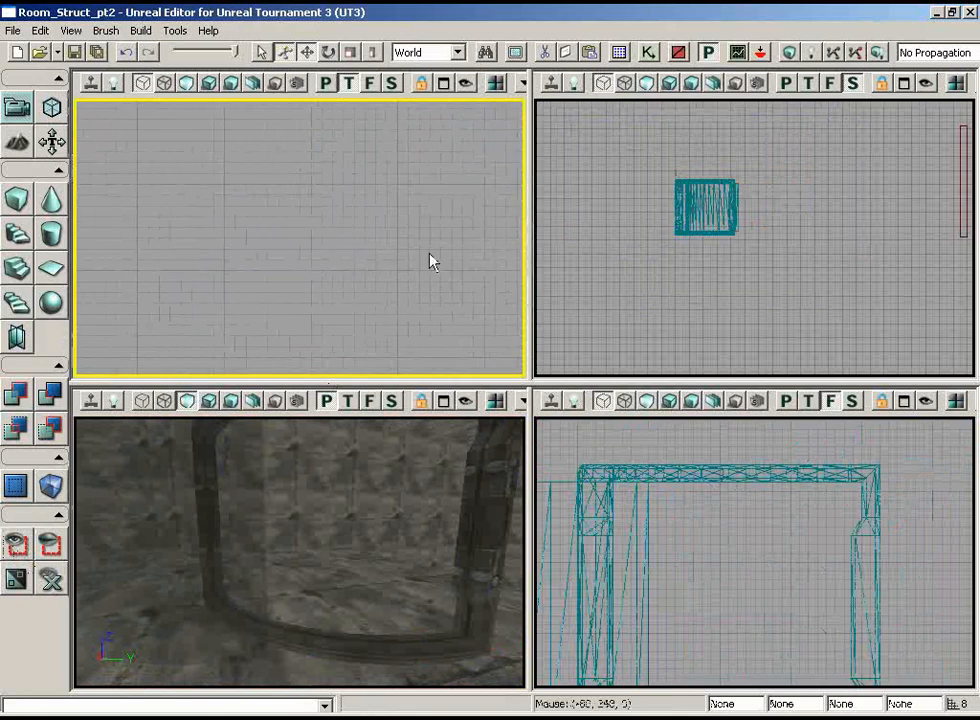
pyautogui.scroll(-1, 772, 219)
pyautogui.scroll(-3, 713, 558)
pyautogui.scroll(-3, 411, 317)
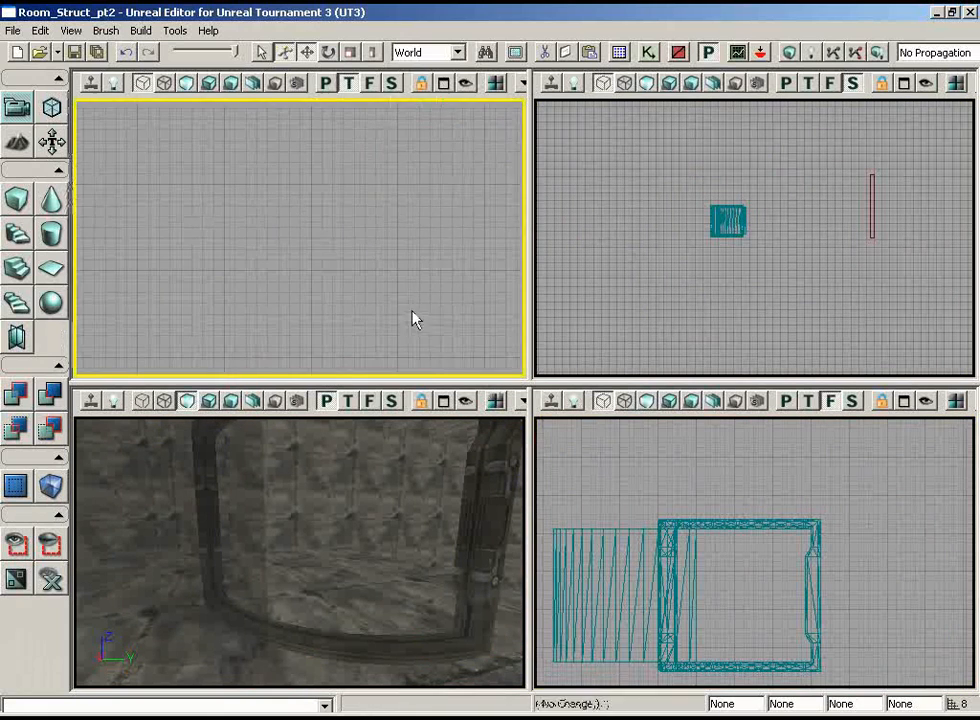
pyautogui.scroll(-4, 432, 378)
pyautogui.moveTo(432, 378); pyautogui.dragTo(92, 157)
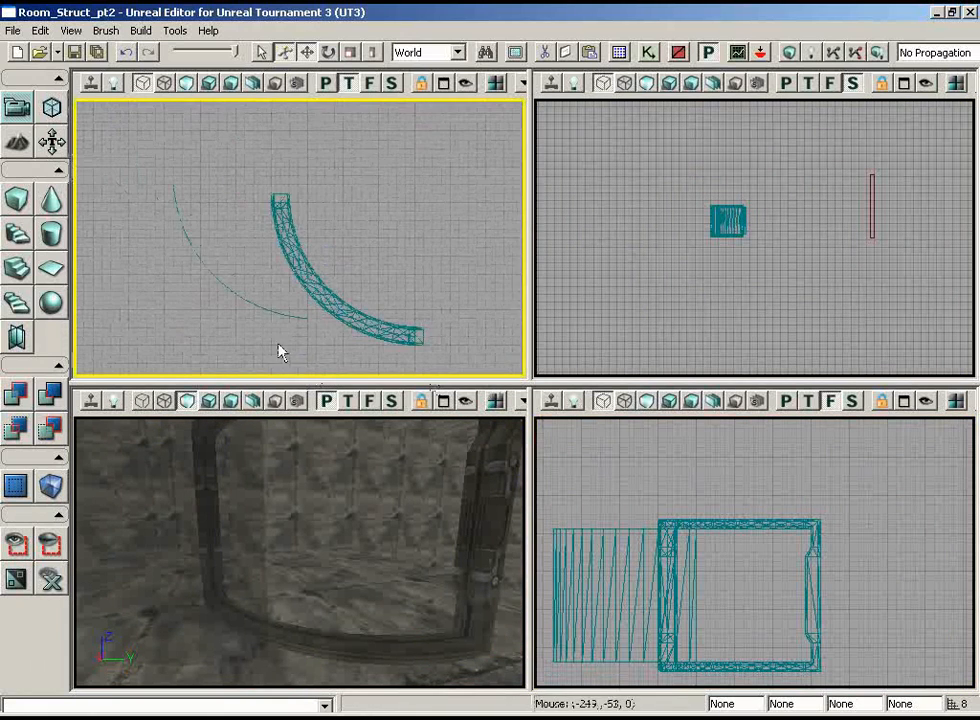
# Step: Move the curved pane in plan so its arc follows the centreline of the curved window frame
pyautogui.click(270, 305)
pyautogui.keyDown('ctrl'); pyautogui.moveTo(243, 281); pyautogui.dragTo(389, 271); pyautogui.keyUp('ctrl')
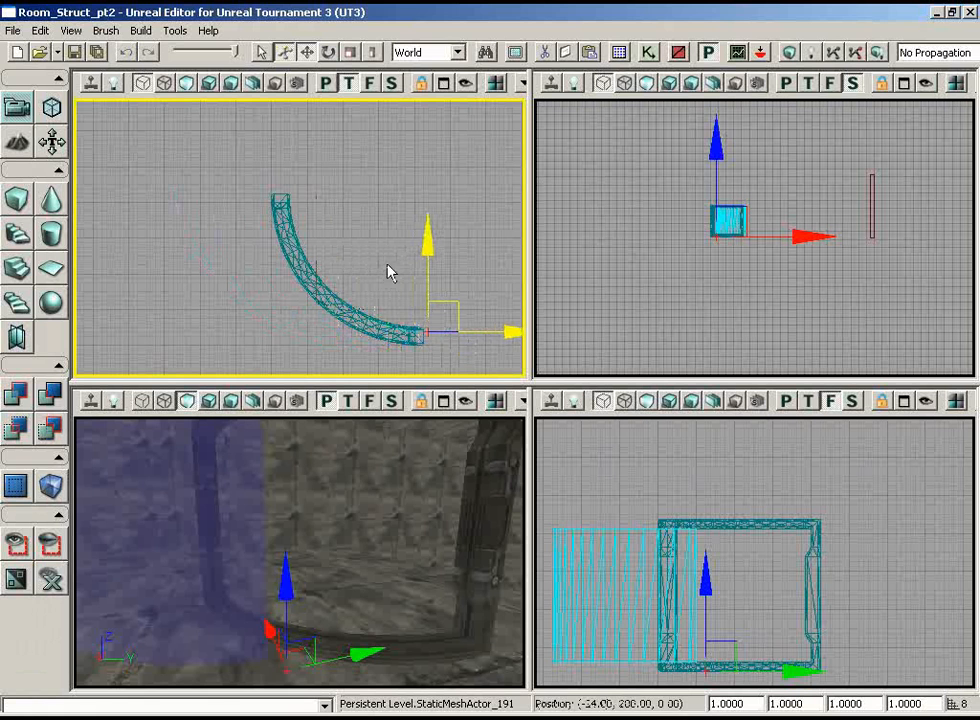
pyautogui.moveTo(251, 303); pyautogui.dragTo(323, 281)
pyautogui.scroll(5, 436, 377)
pyautogui.scroll(5, 472, 326)
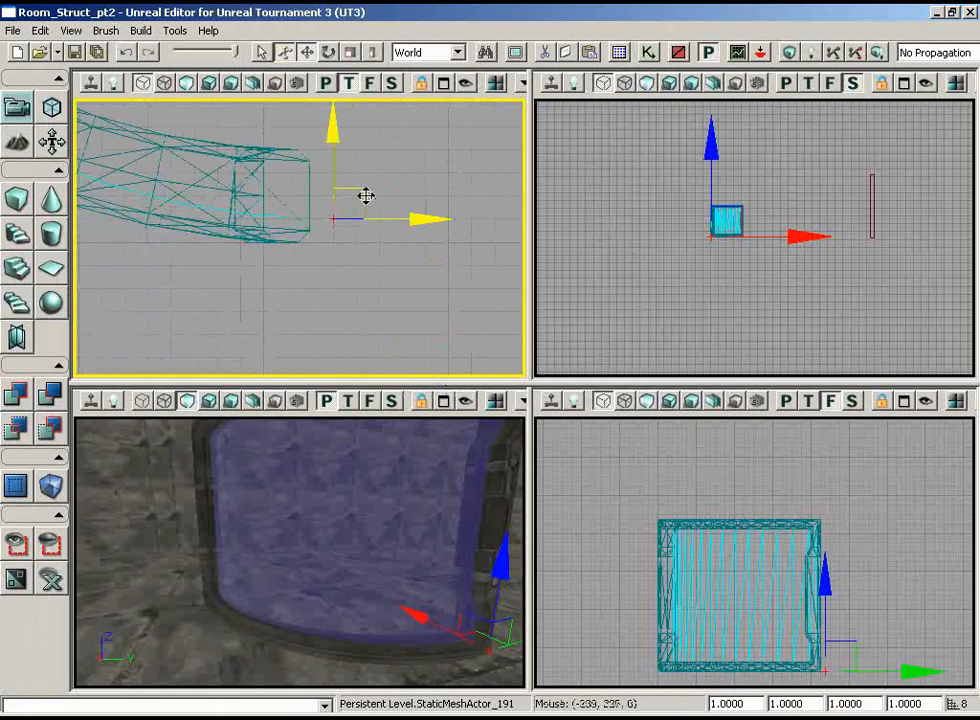
pyautogui.moveTo(360, 175); pyautogui.dragTo(348, 140)
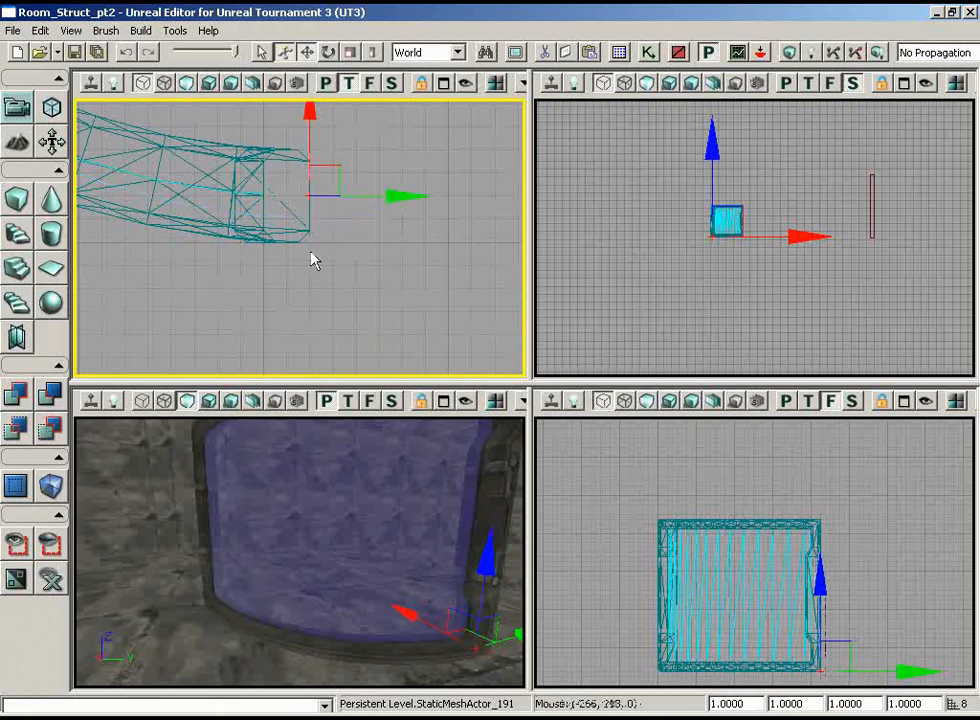
# Step: Check the curved pane's fit inside its frame in the plan, side and perspective views
pyautogui.moveTo(311, 252); pyautogui.dragTo(76, 160)
pyautogui.scroll(-5, 317, 283)
pyautogui.scroll(5, 759, 377)
pyautogui.moveTo(781, 376); pyautogui.dragTo(535, 378)
pyautogui.scroll(4, 759, 377)
pyautogui.scroll(4, 551, 142)
pyautogui.scroll(5, 535, 378)
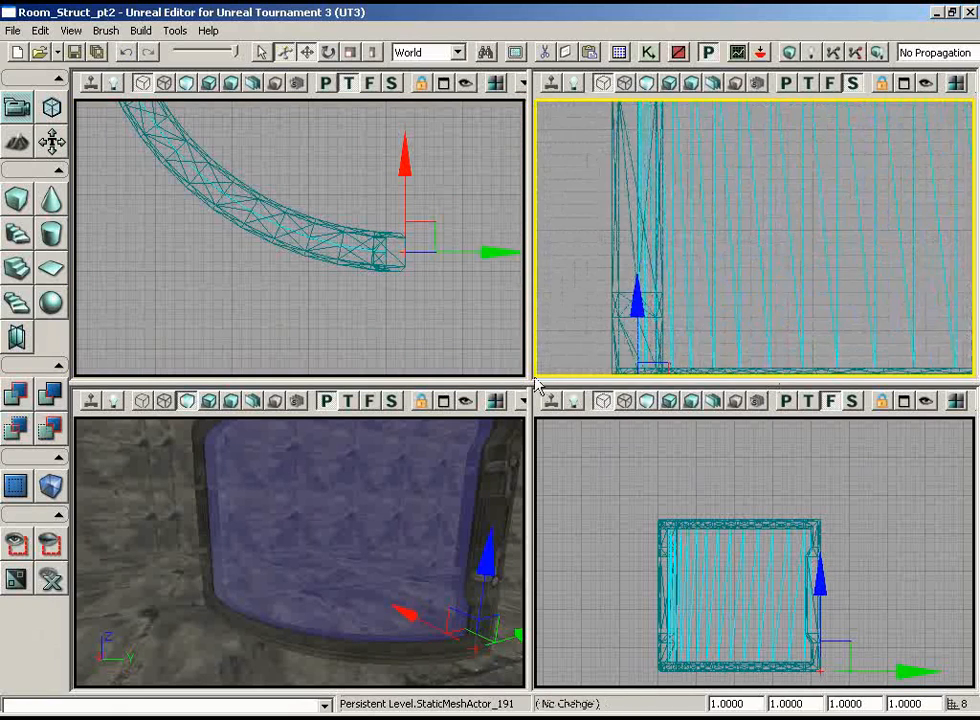
pyautogui.scroll(-4, 818, 263)
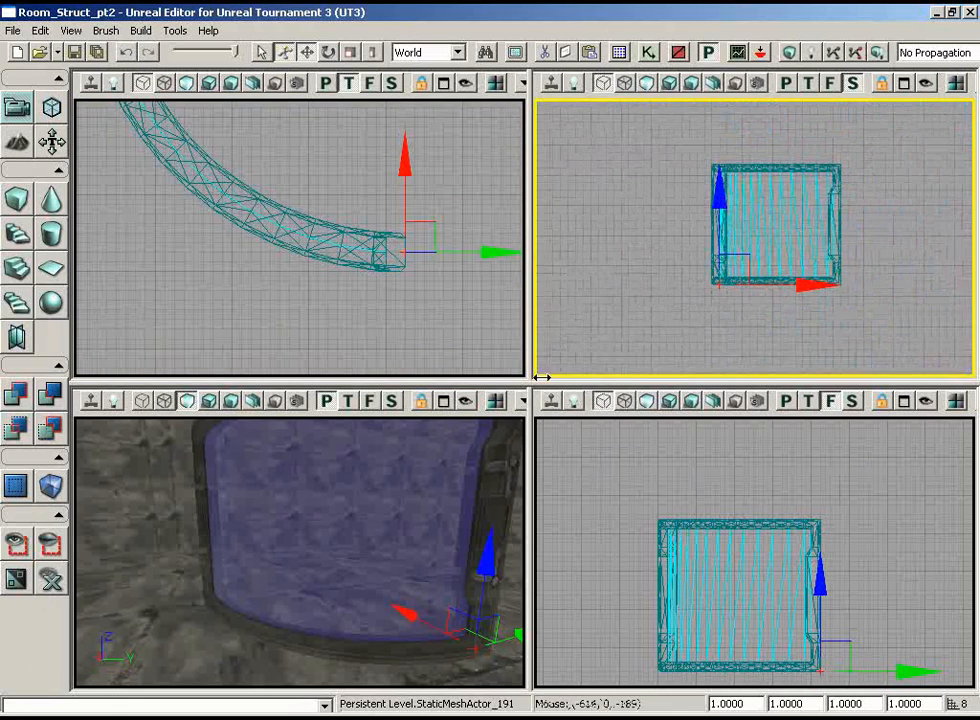
pyautogui.scroll(-5, 400, 225)
pyautogui.moveTo(400, 225); pyautogui.dragTo(470, 125)
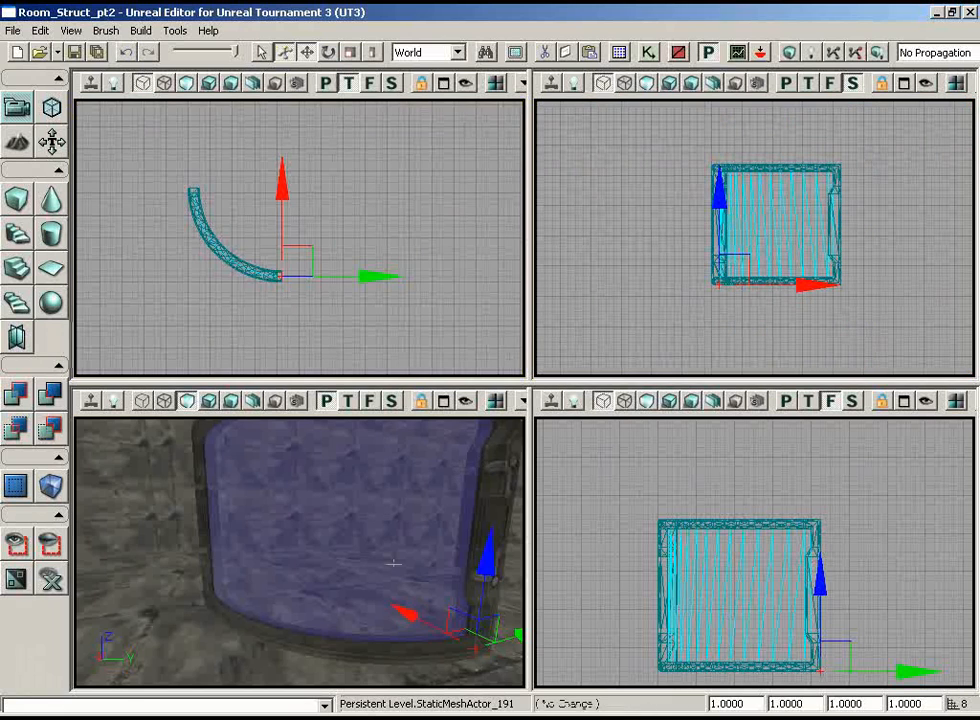
pyautogui.moveTo(400, 548); pyautogui.dragTo(83, 608)
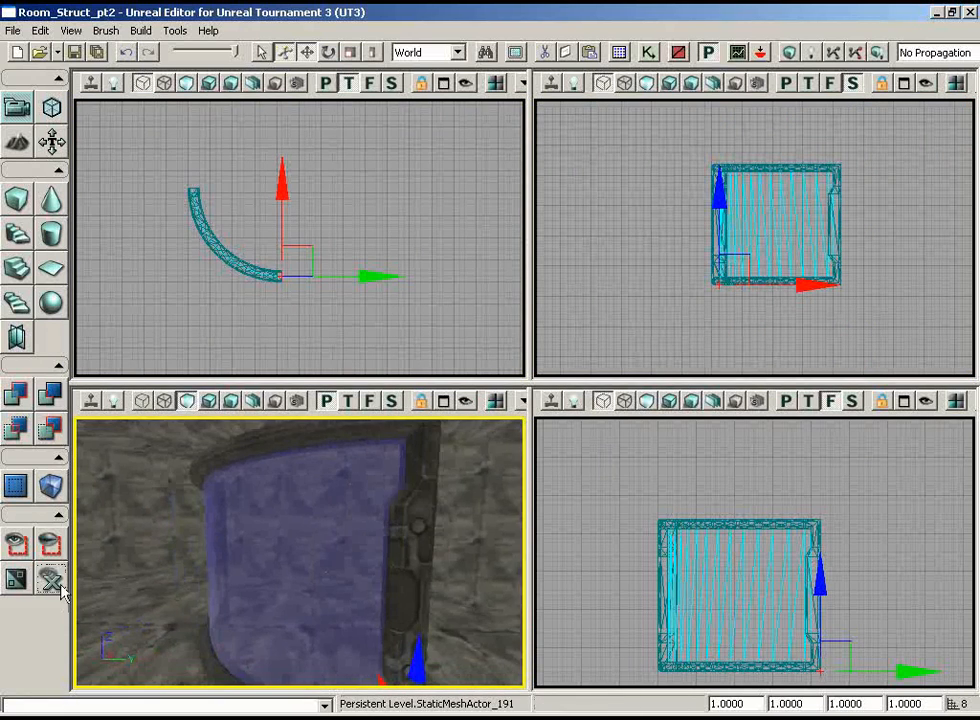
# Step: Unhide all actors and rotate the curved frame together with its pane a quarter turn in plan
pyautogui.click(56, 584)
pyautogui.keyDown('ctrl'); pyautogui.click(404, 530); pyautogui.keyUp('ctrl')
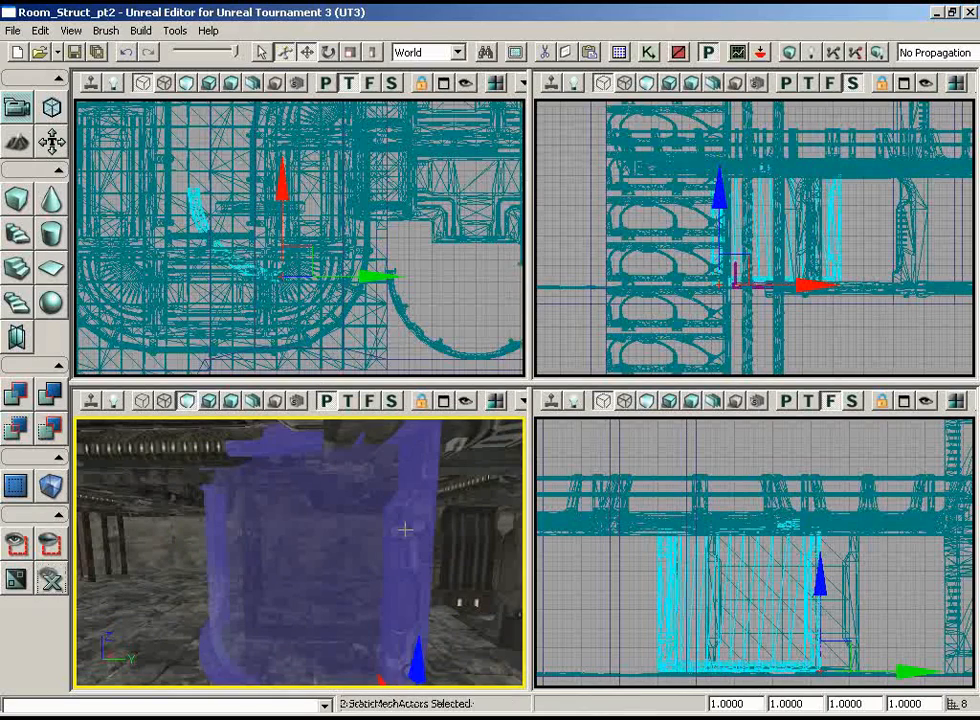
pyautogui.moveTo(320, 300); pyautogui.dragTo(345, 347)
pyautogui.scroll(1, 405, 182)
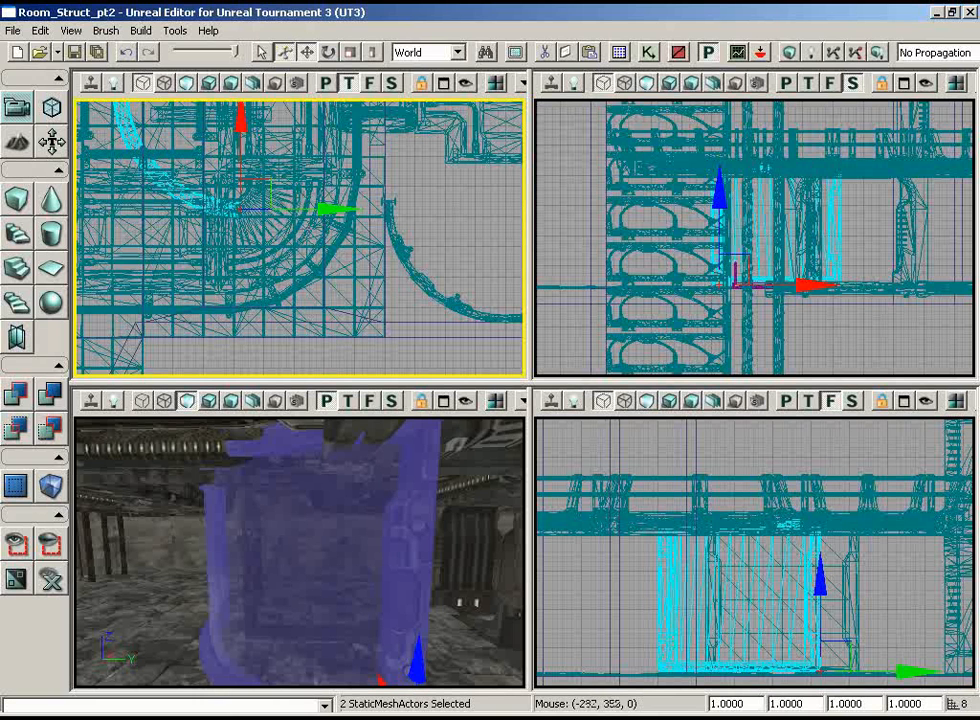
pyautogui.press('space')
pyautogui.moveTo(331, 249); pyautogui.dragTo(87, 228)
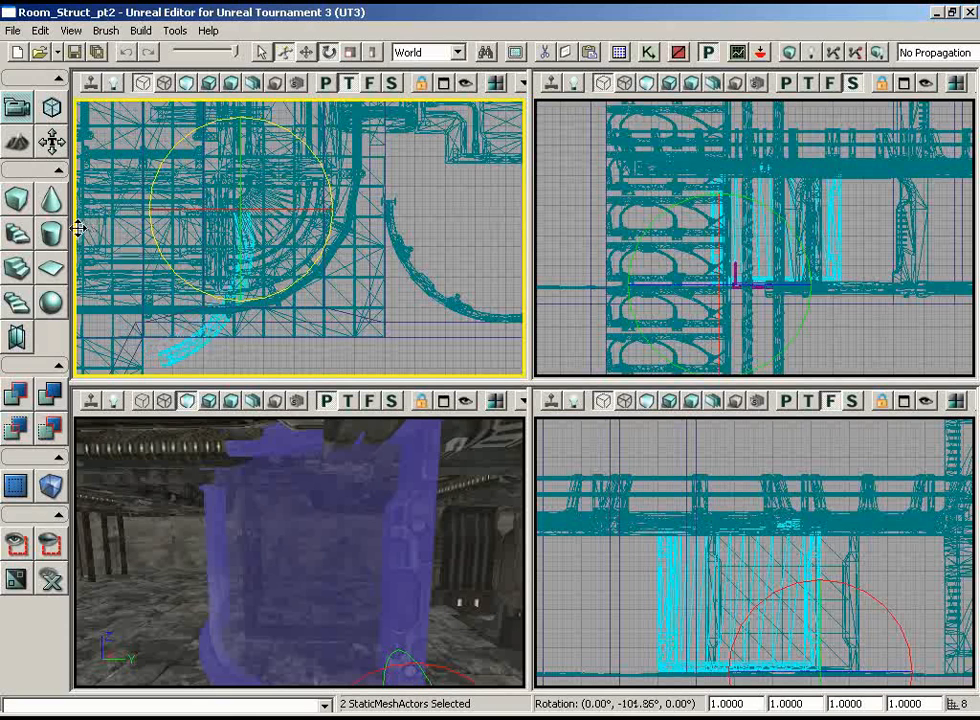
pyautogui.moveTo(74, 229); pyautogui.dragTo(239, 229)
pyautogui.scroll(1, 245, 226)
# Step: Move the curved frame and pane in plan to the outer side of the walkway's rounded corner
pyautogui.press('space')
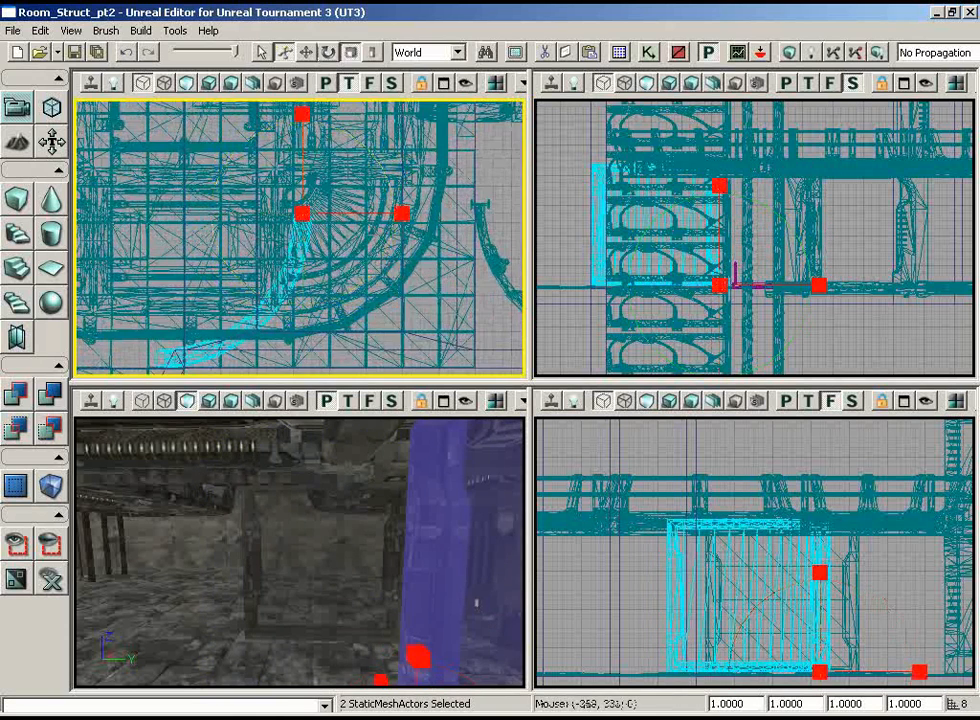
pyautogui.press('space')
pyautogui.moveTo(332, 187); pyautogui.dragTo(523, 136)
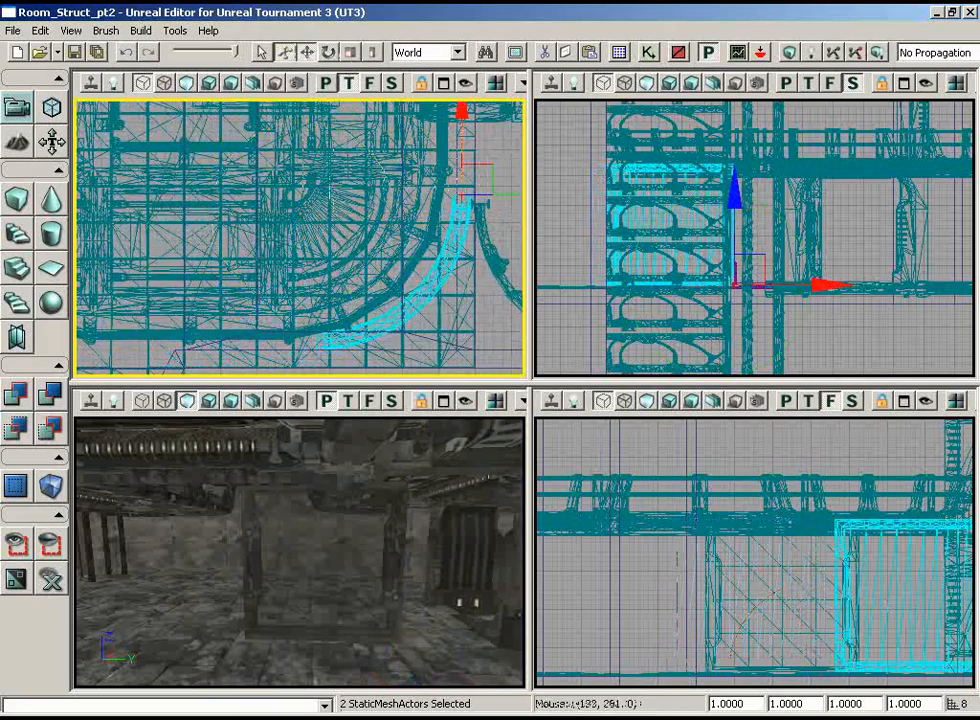
pyautogui.moveTo(326, 313); pyautogui.dragTo(386, 377)
pyautogui.scroll(2, 386, 377)
# Step: Raise the curved frame and pane from the floor so their base sits at the upper walkway's deck level
pyautogui.moveTo(374, 453); pyautogui.dragTo(442, 416, button='middle')
pyautogui.moveTo(442, 416); pyautogui.dragTo(416, 475, button='right')
pyautogui.moveTo(416, 475); pyautogui.dragTo(357, 467)
pyautogui.moveTo(342, 321); pyautogui.dragTo(289, 376)
pyautogui.scroll(4, 289, 376)
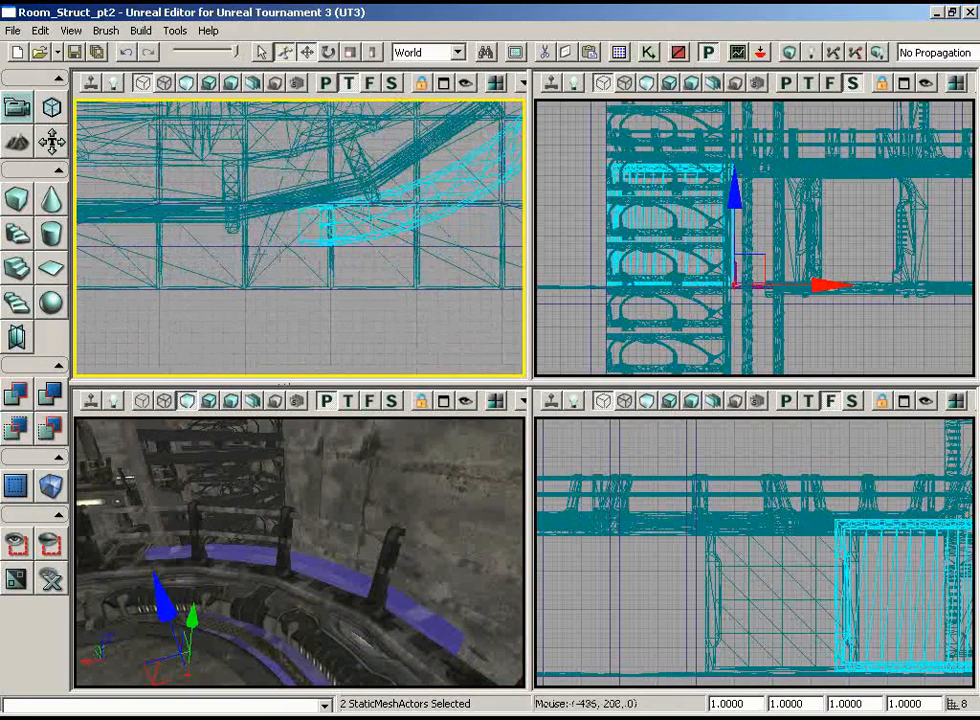
pyautogui.moveTo(446, 514); pyautogui.dragTo(438, 570)
pyautogui.moveTo(722, 327); pyautogui.dragTo(690, 280)
pyautogui.scroll(-4, 729, 365)
pyautogui.scroll(4, 690, 280)
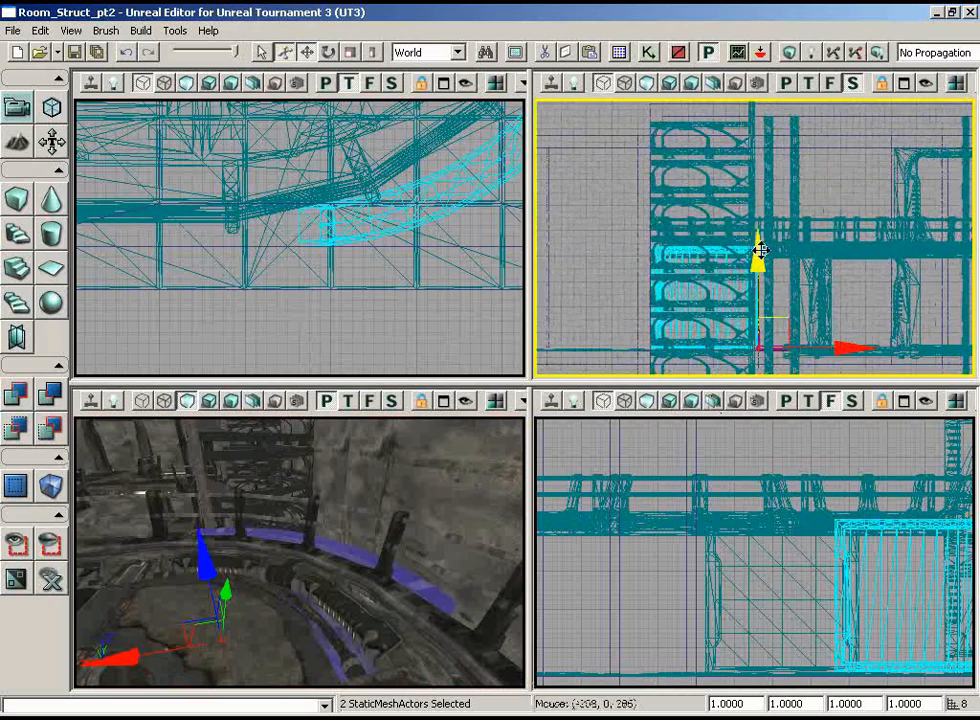
pyautogui.moveTo(758, 250); pyautogui.dragTo(757, 98)
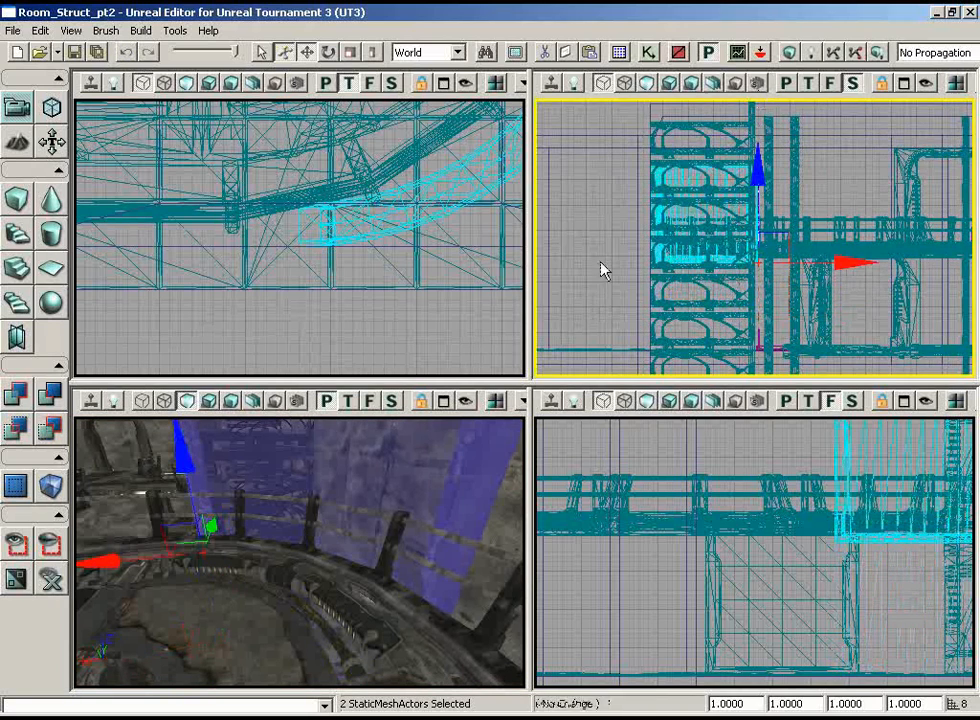
pyautogui.moveTo(602, 270); pyautogui.dragTo(537, 272)
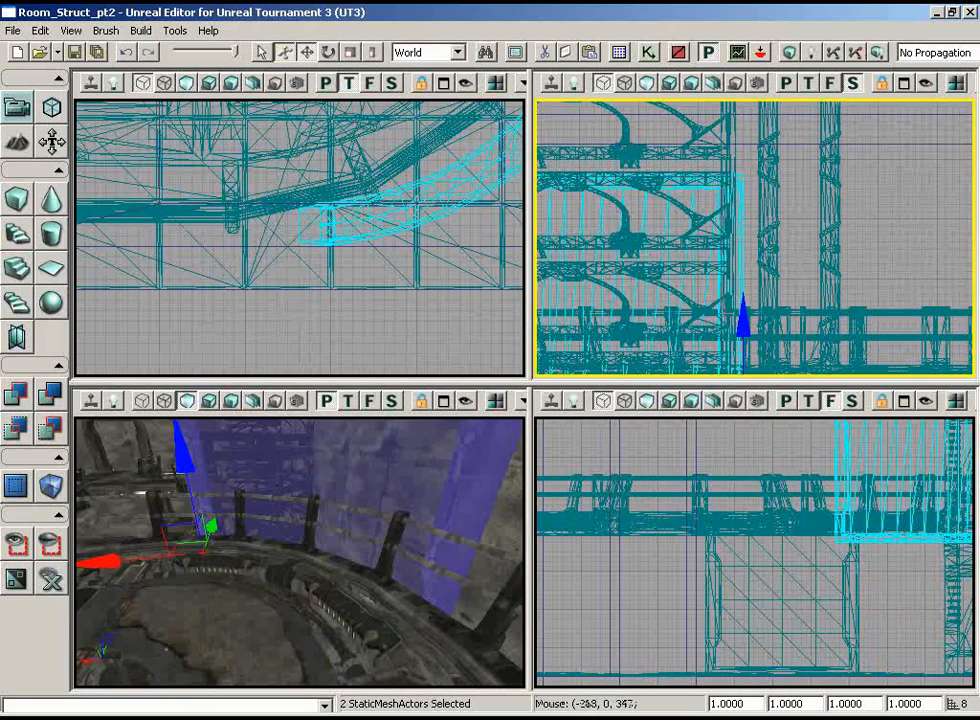
pyautogui.moveTo(745, 316); pyautogui.dragTo(744, 268)
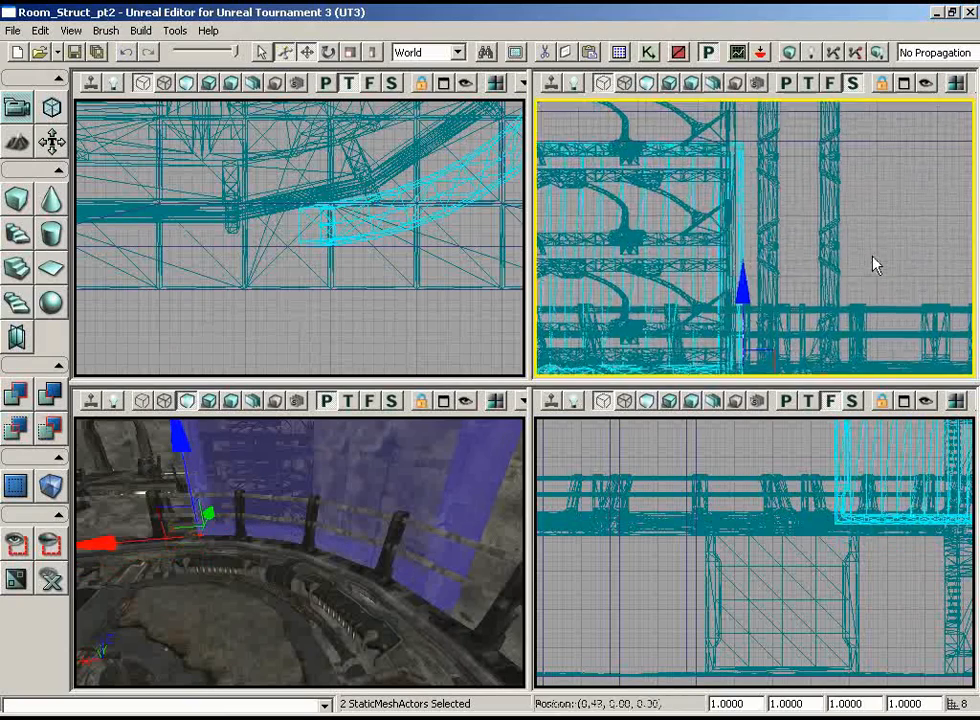
# Step: Shift the curved frame and pane 8 units along the Y axis to meet the neighbouring curved wall structure in plan
pyautogui.scroll(-4, 873, 264)
pyautogui.moveTo(873, 264); pyautogui.dragTo(560, 255)
pyautogui.moveTo(506, 546); pyautogui.dragTo(352, 501)
pyautogui.moveTo(352, 501); pyautogui.dragTo(300, 430, button='right')
pyautogui.moveTo(300, 430); pyautogui.dragTo(675, 467)
pyautogui.moveTo(683, 282); pyautogui.dragTo(933, 225)
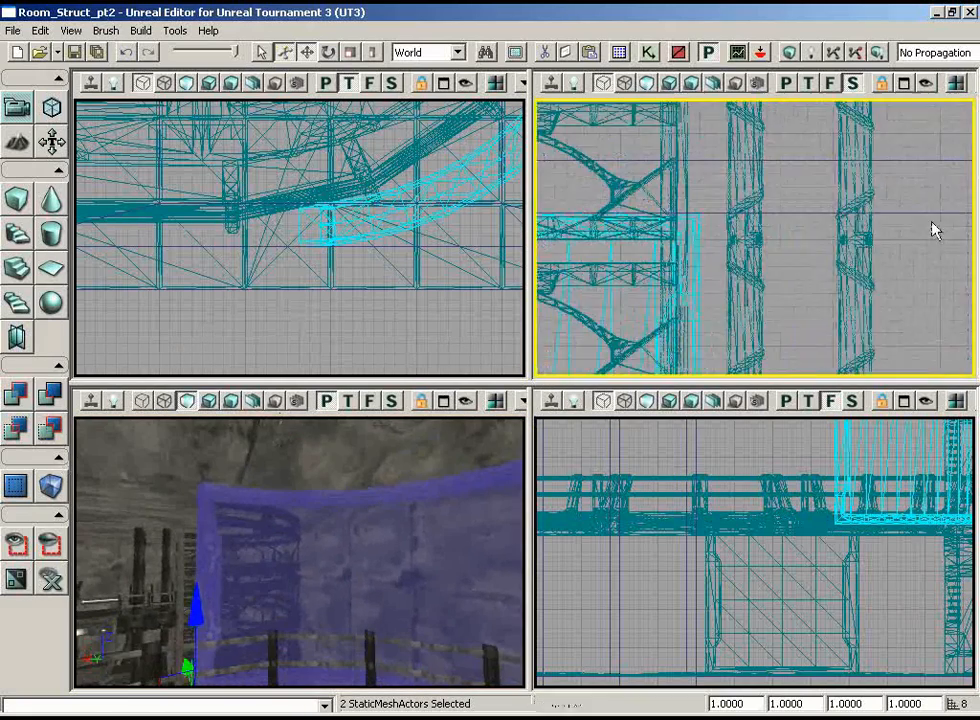
pyautogui.moveTo(350, 281); pyautogui.dragTo(492, 302)
pyautogui.moveTo(431, 188); pyautogui.dragTo(436, 108)
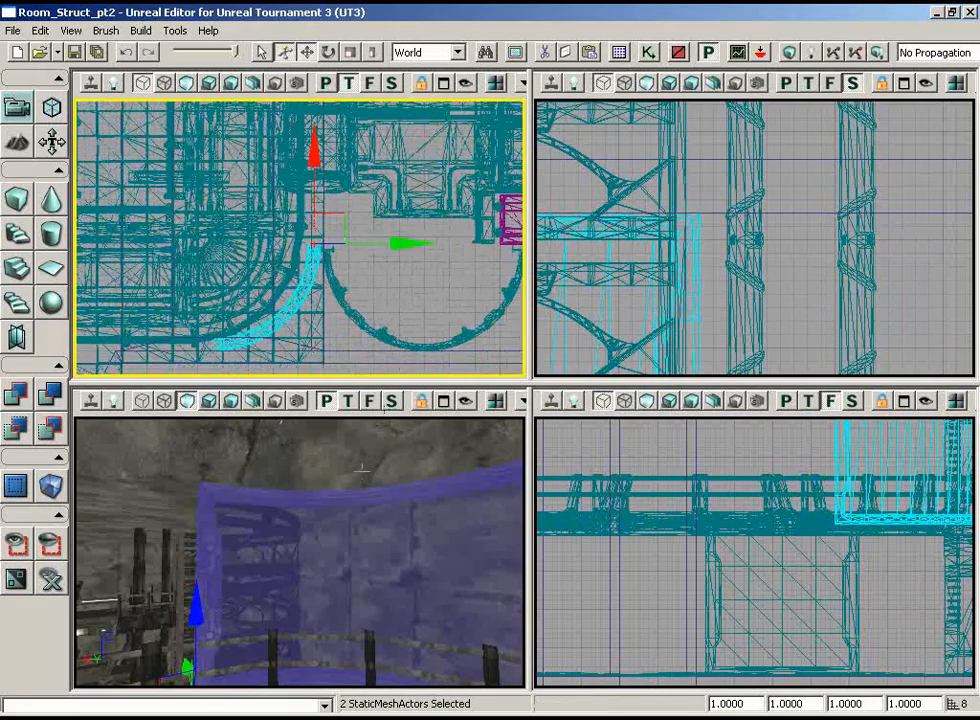
pyautogui.moveTo(362, 470); pyautogui.dragTo(75, 480, button='right')
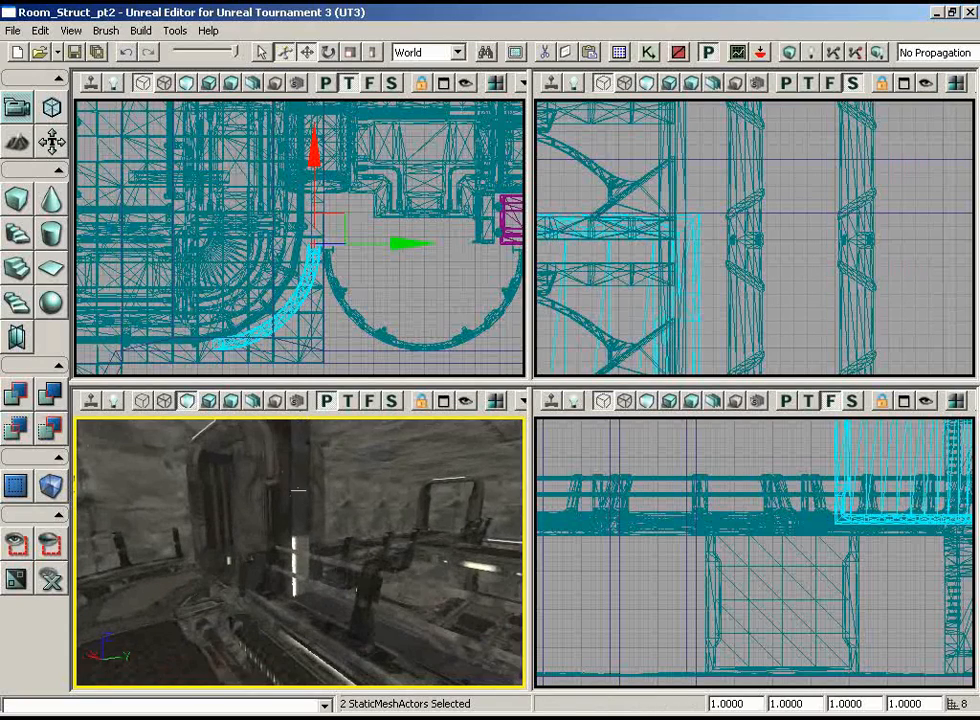
pyautogui.moveTo(409, 263); pyautogui.dragTo(371, 218)
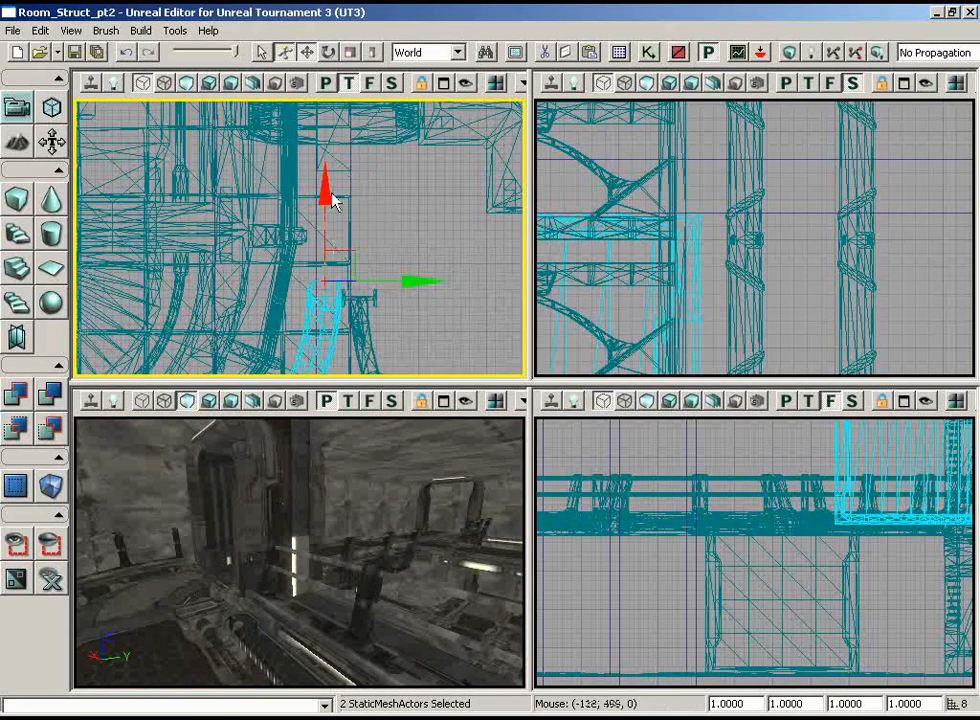
pyautogui.moveTo(430, 218); pyautogui.dragTo(450, 358)
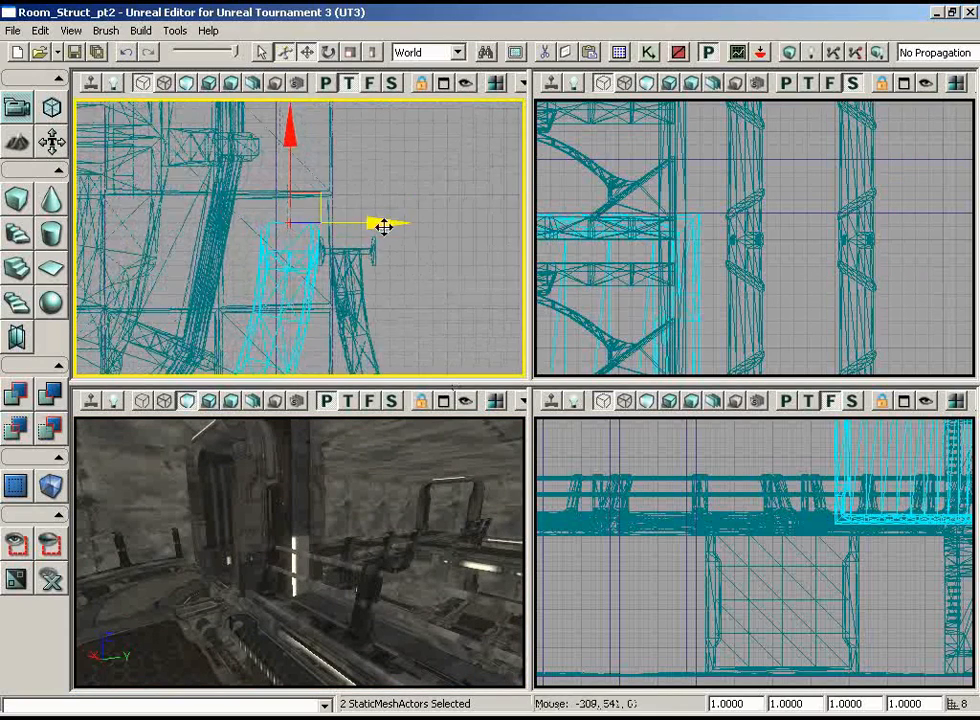
pyautogui.moveTo(384, 227)
pyautogui.mouseDown()
pyautogui.moveTo(409, 226)
pyautogui.moveTo(397, 225)
pyautogui.mouseUp()
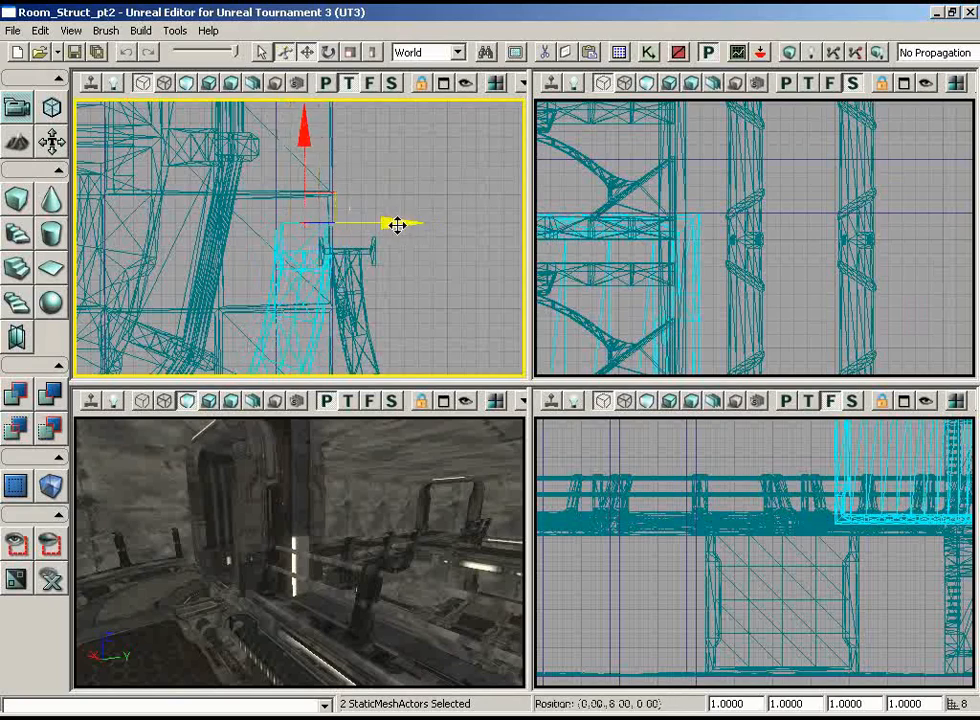
# Step: Nudge the curved frame and pane slightly outward along the X axis, away from the walkway railing
pyautogui.moveTo(379, 280); pyautogui.dragTo(108, 332)
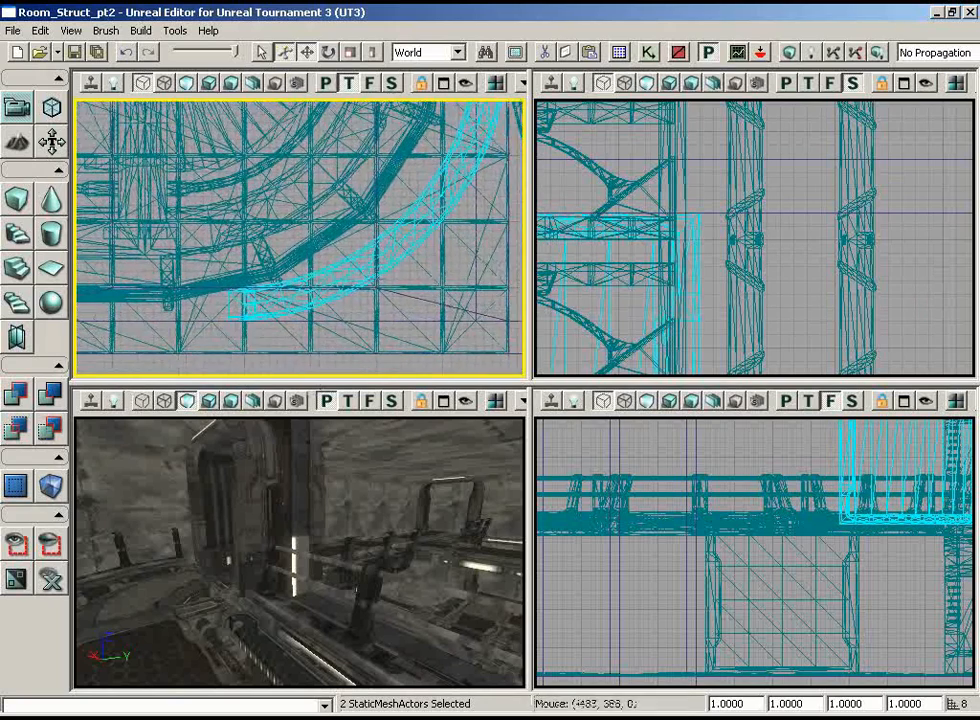
pyautogui.moveTo(344, 457); pyautogui.dragTo(523, 512, button='right')
pyautogui.moveTo(523, 512); pyautogui.dragTo(277, 537)
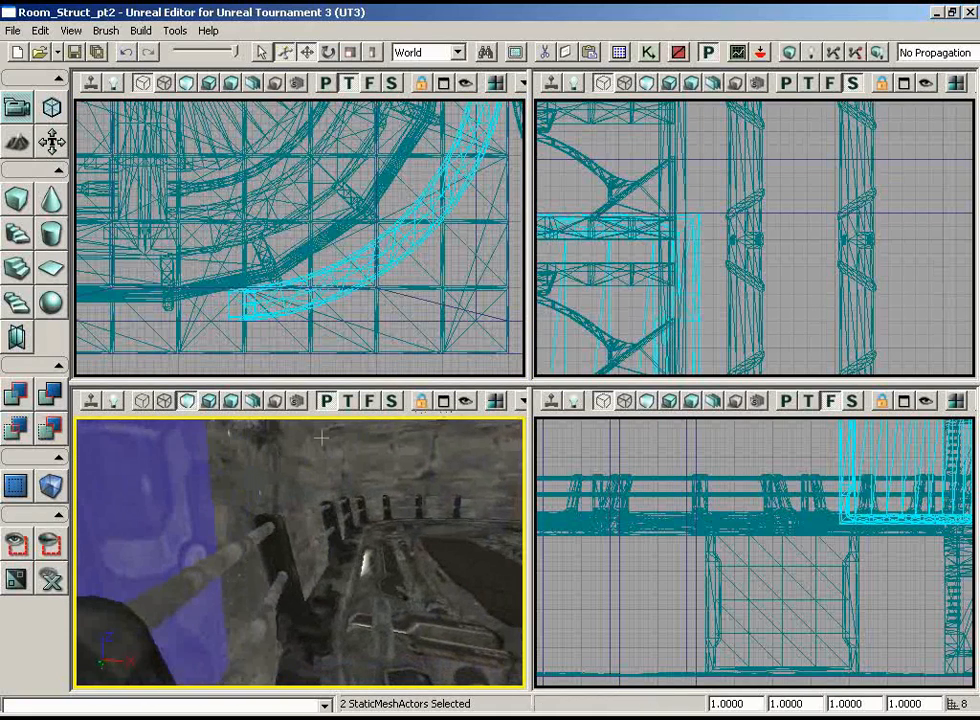
pyautogui.scroll(-4, 430, 215)
pyautogui.moveTo(436, 204); pyautogui.dragTo(487, 143)
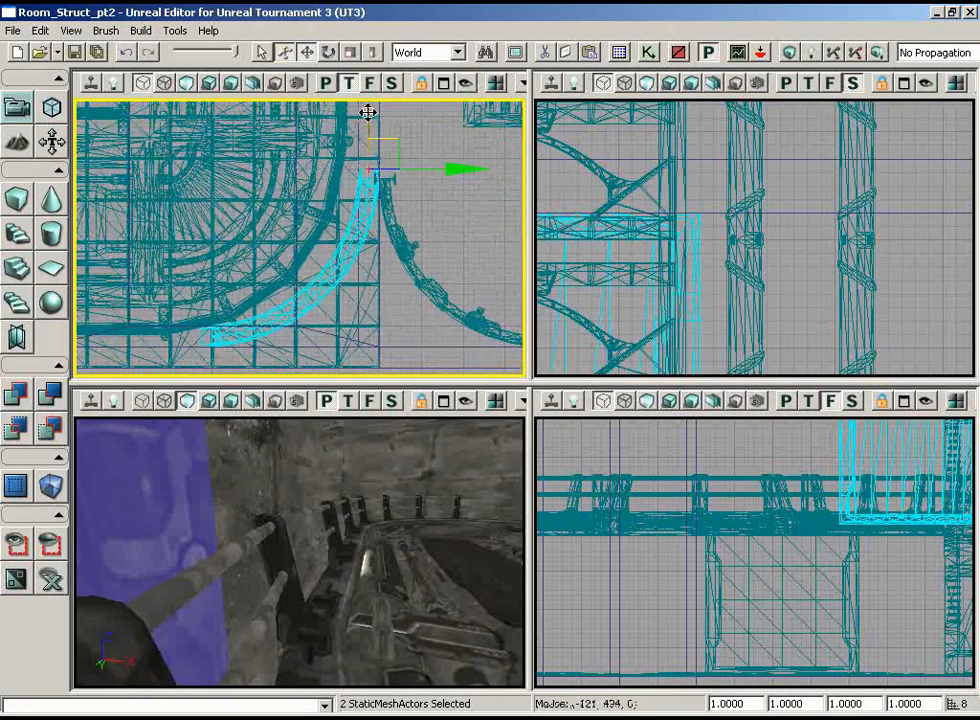
pyautogui.moveTo(368, 112); pyautogui.dragTo(367, 118)
# Step: Examine the curved window's position against the railing, deck and outer wall in the plan and perspective views
pyautogui.scroll(5, 197, 374)
pyautogui.moveTo(235, 262); pyautogui.dragTo(77, 378)
pyautogui.scroll(6, 74, 378)
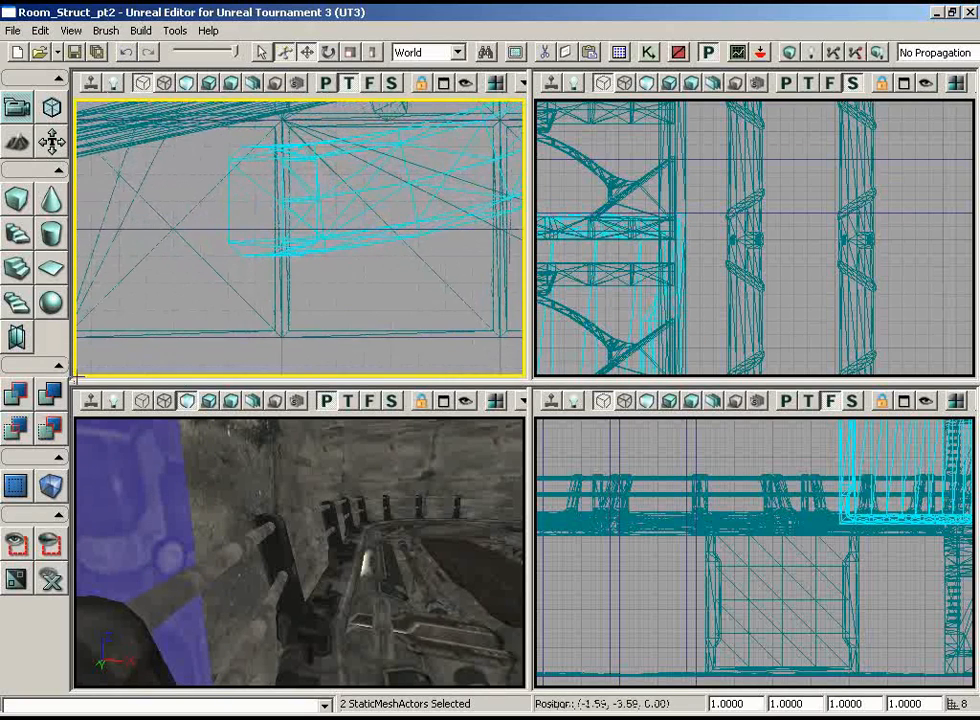
pyautogui.moveTo(238, 500)
pyautogui.mouseDown(button='middle')
pyautogui.moveTo(186, 494)
pyautogui.moveTo(238, 496)
pyautogui.mouseUp(button='middle')
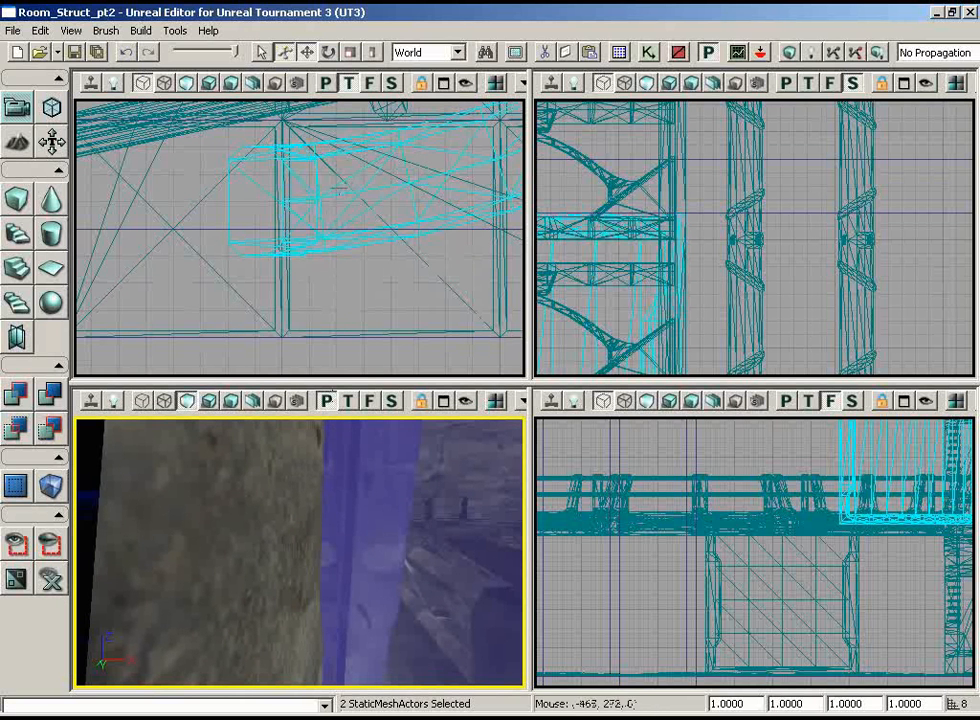
pyautogui.moveTo(396, 498); pyautogui.dragTo(397, 498, button='middle')
pyautogui.moveTo(397, 498); pyautogui.dragTo(396, 497, button='right')
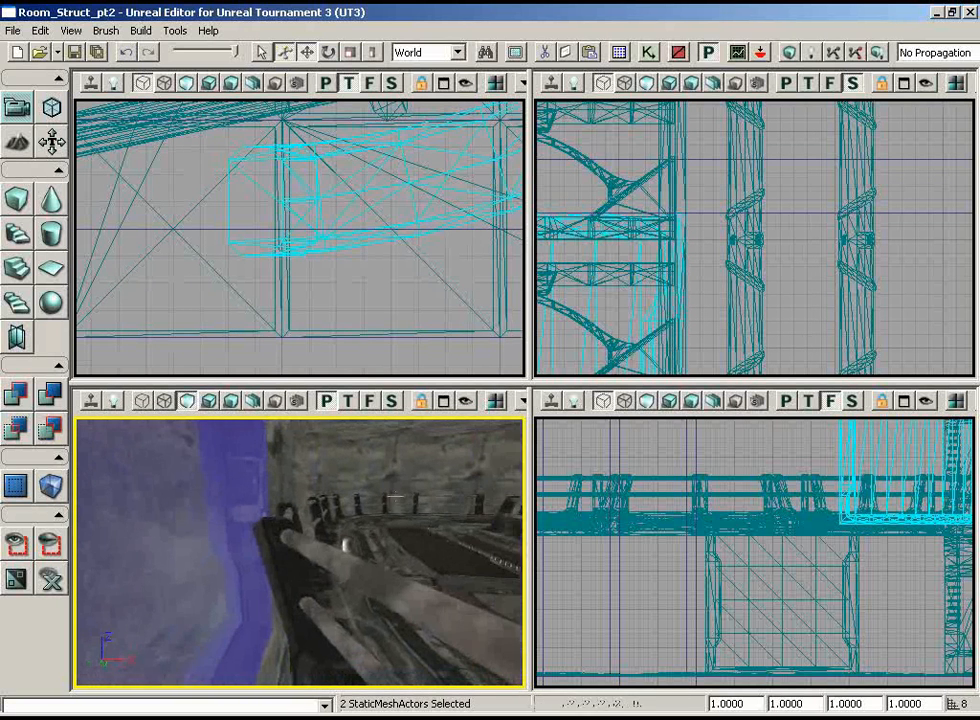
pyautogui.moveTo(357, 268); pyautogui.dragTo(458, 116, button='right')
pyautogui.moveTo(330, 520); pyautogui.dragTo(88, 570)
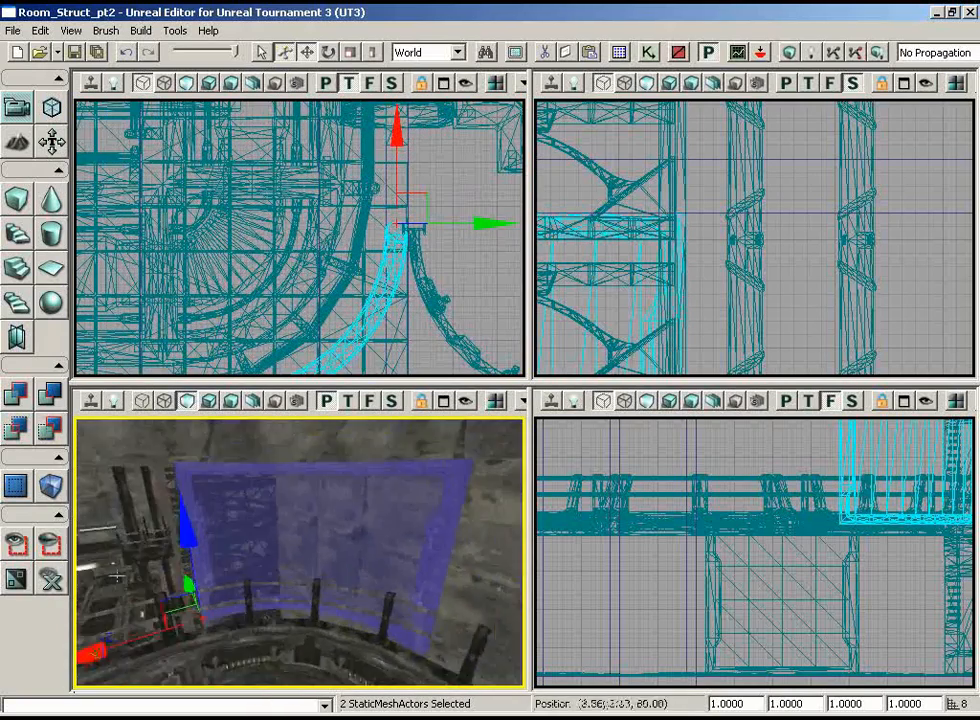
pyautogui.moveTo(88, 570); pyautogui.dragTo(96, 466, button='right')
pyautogui.moveTo(360, 485); pyautogui.dragTo(330, 492, button='right')
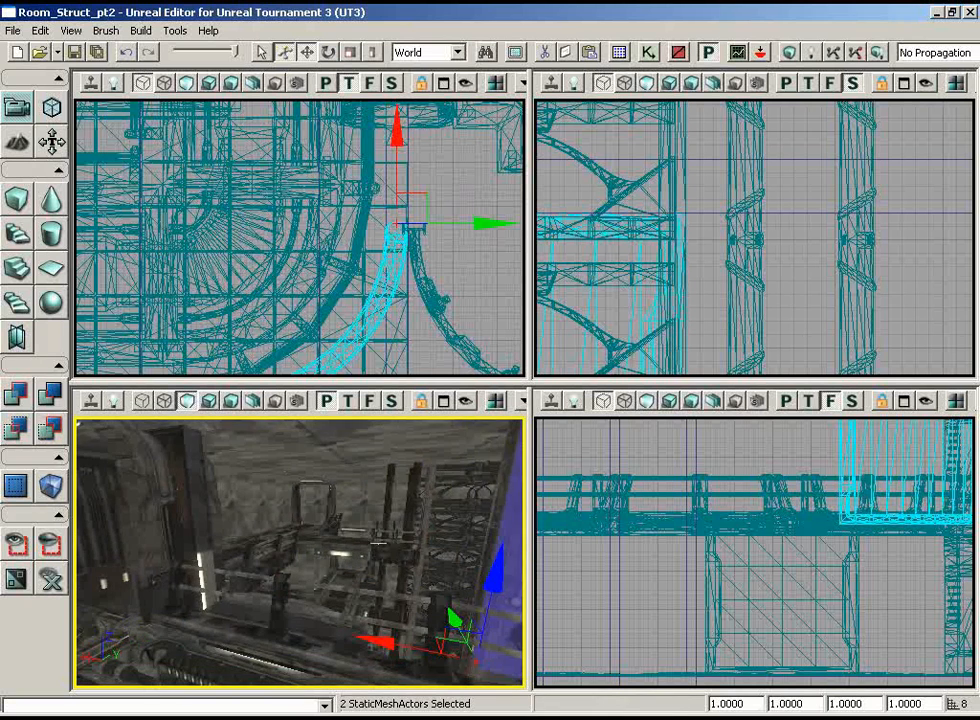
pyautogui.moveTo(378, 543); pyautogui.dragTo(422, 520, button='right')
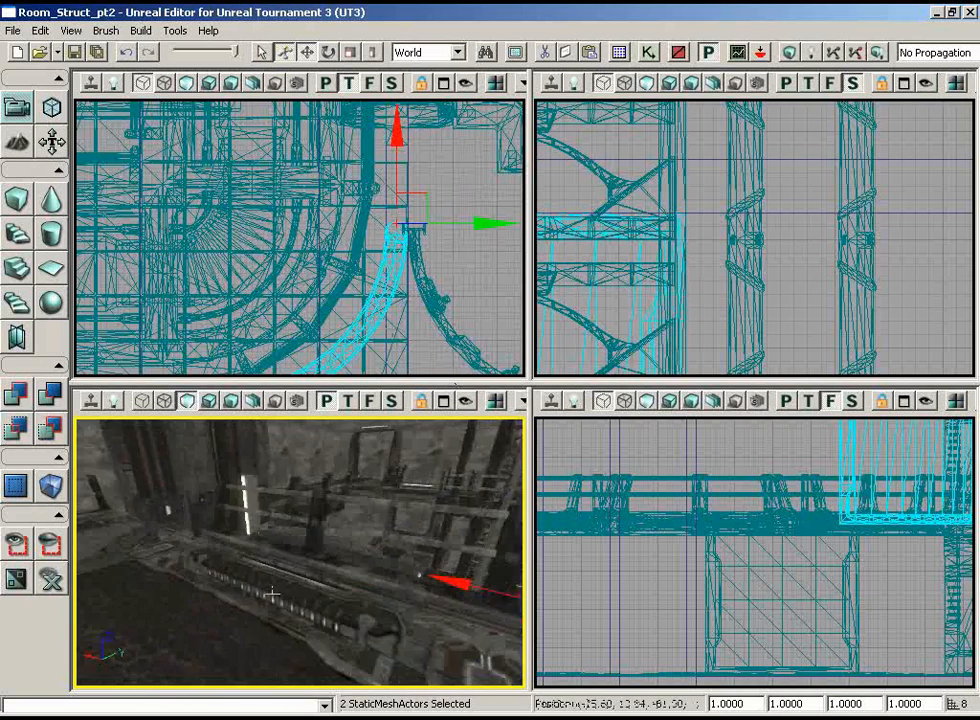
# Step: Select the rectangular WinFrame02 frame on the lower floor together with its flat pane
pyautogui.click(358, 466)
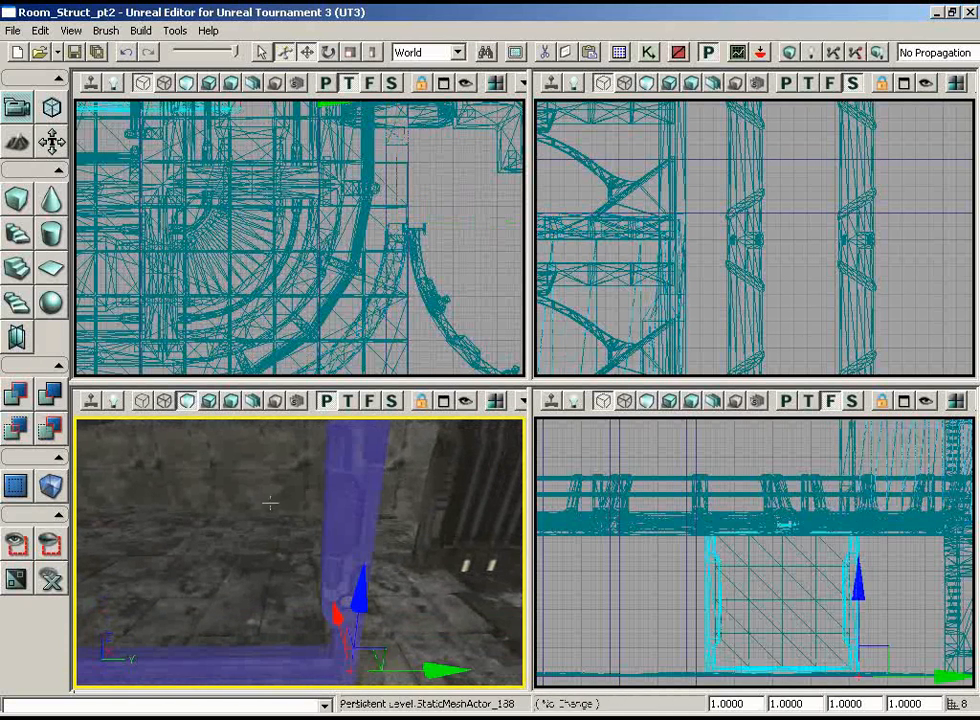
pyautogui.moveTo(303, 503); pyautogui.dragTo(260, 418, button='right')
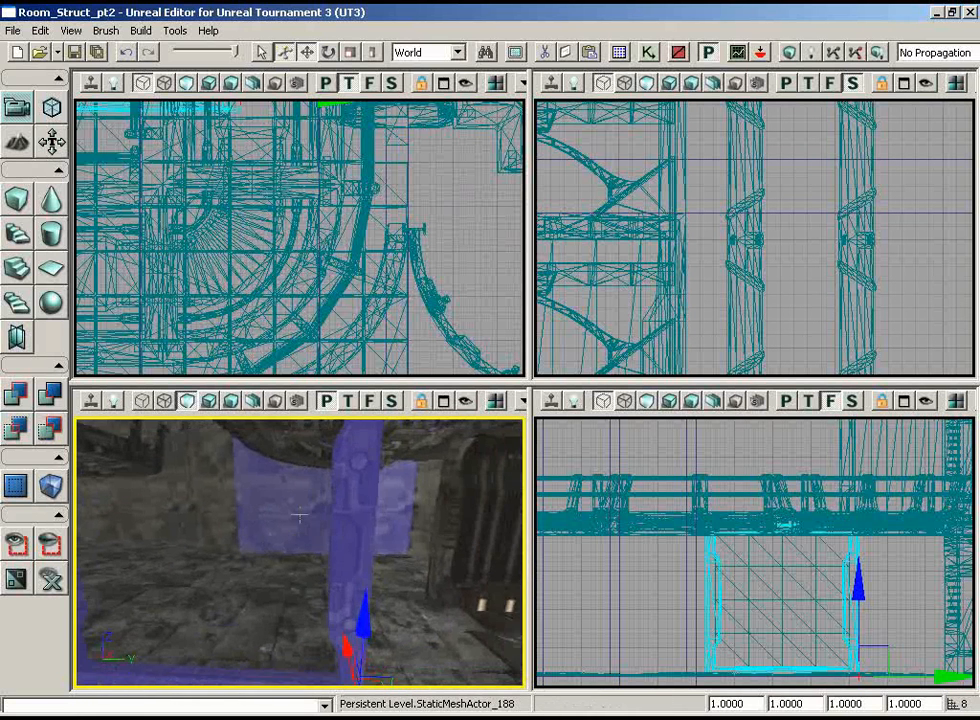
pyautogui.press('Escape')
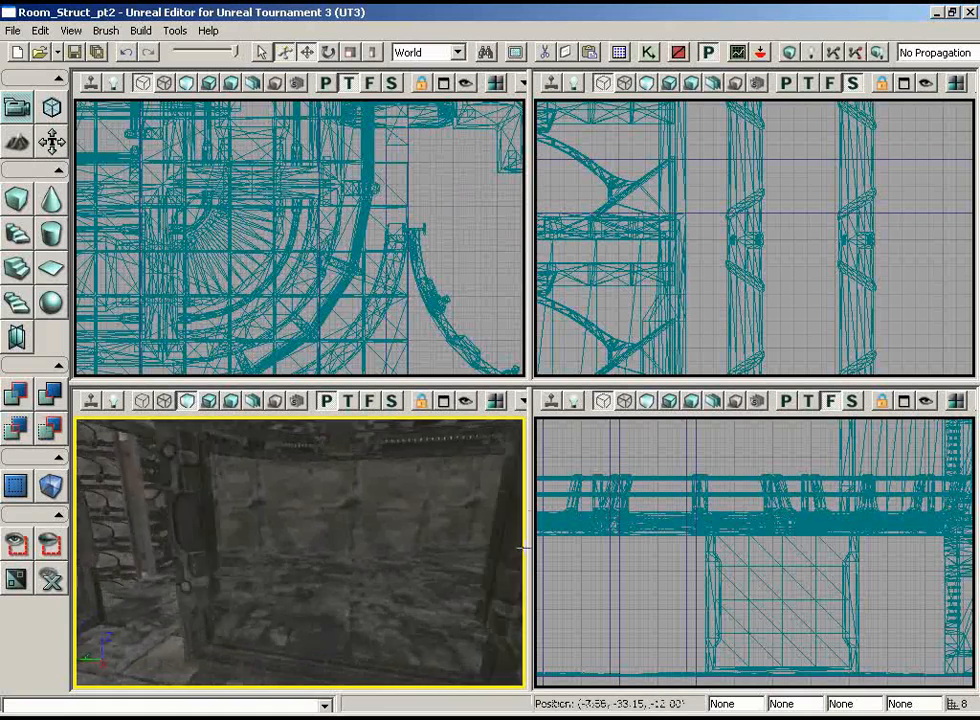
pyautogui.click(360, 521)
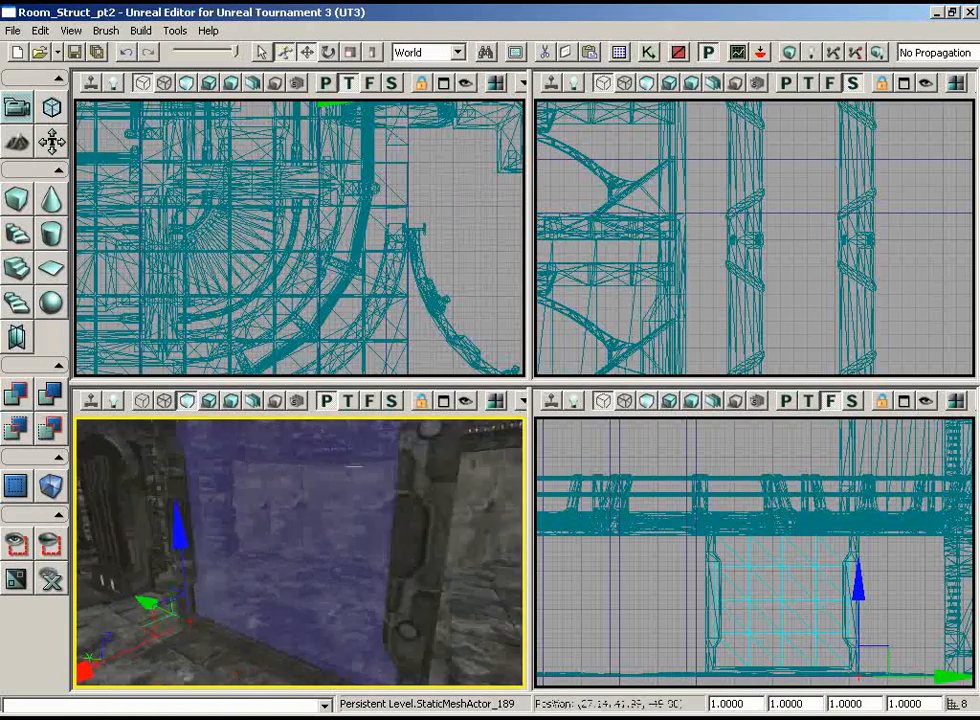
pyautogui.moveTo(354, 466); pyautogui.dragTo(97, 418, button='right')
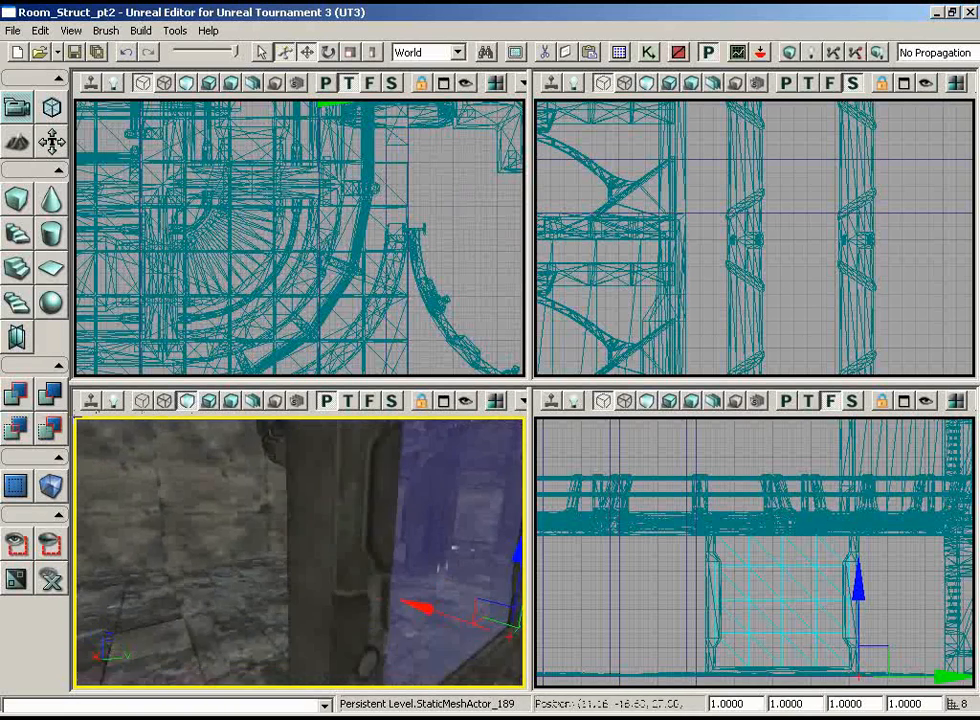
pyautogui.moveTo(438, 425); pyautogui.dragTo(351, 528)
pyautogui.click(505, 511)
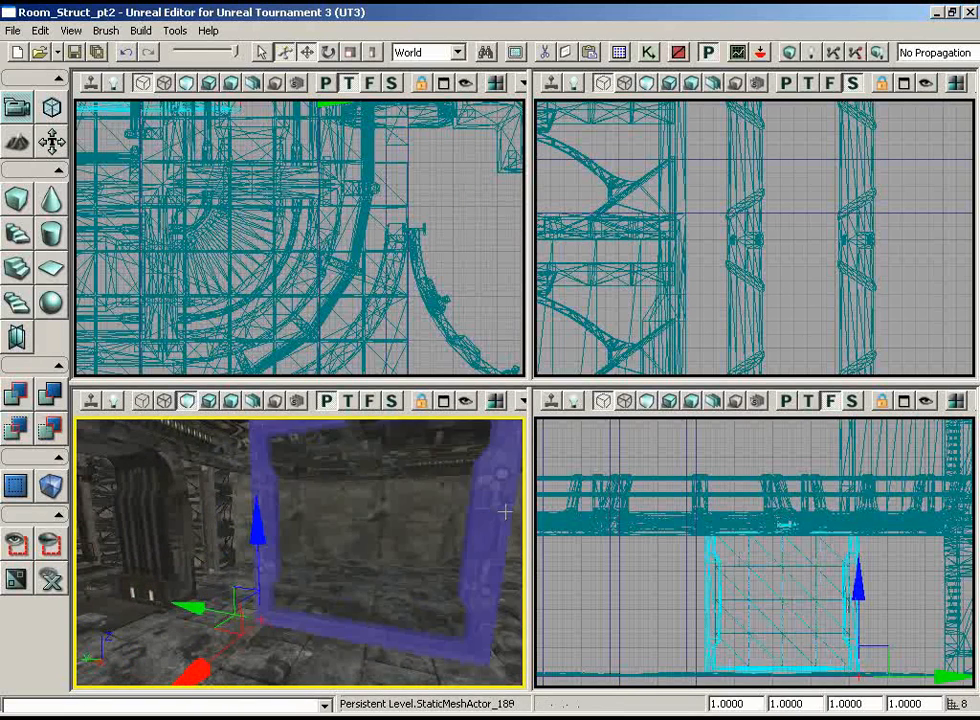
pyautogui.keyDown('ctrl'); pyautogui.click(334, 540); pyautogui.keyUp('ctrl')
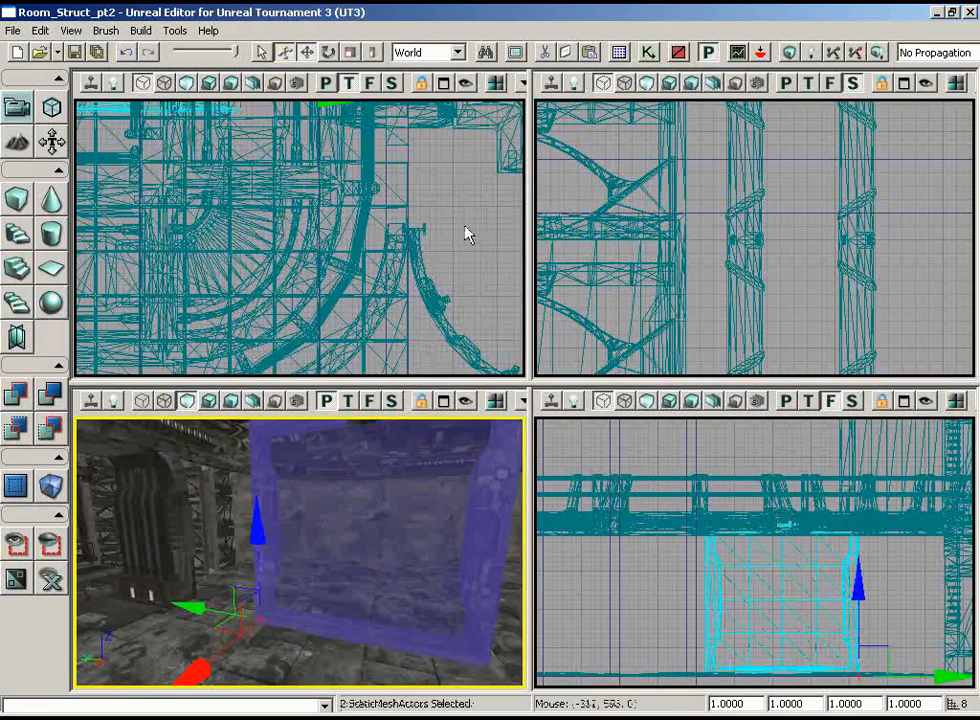
# Step: Raise the rectangular frame and pane above the walkway until their top edge lines up with the curved window's top
pyautogui.moveTo(466, 221); pyautogui.dragTo(246, 130)
pyautogui.scroll(-9, 682, 658)
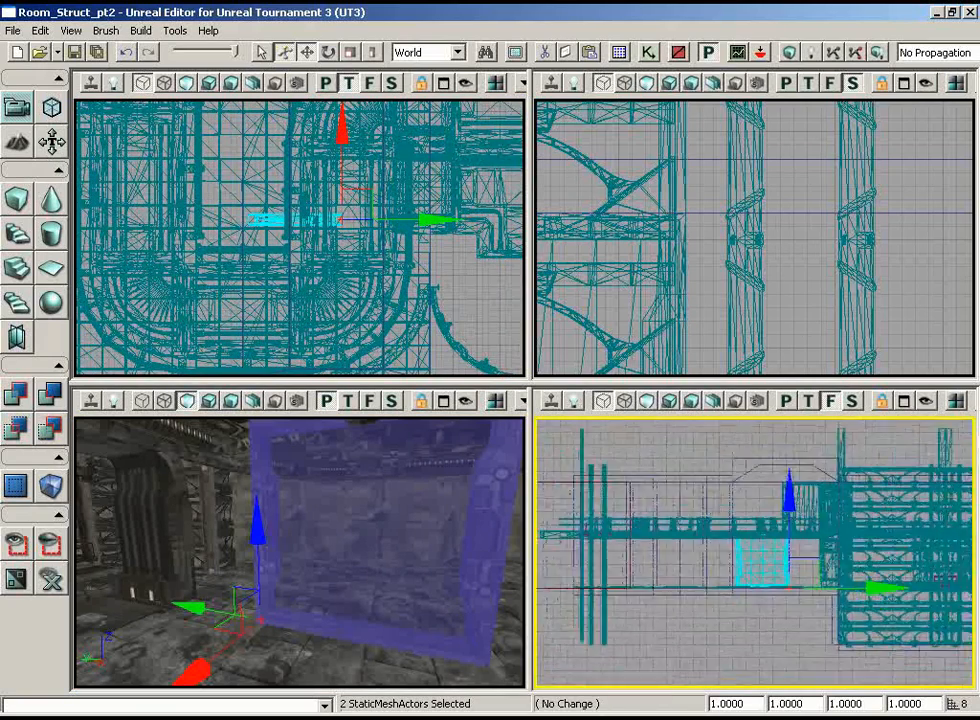
pyautogui.scroll(5, 682, 658)
pyautogui.moveTo(683, 626); pyautogui.dragTo(617, 686)
pyautogui.moveTo(740, 594); pyautogui.dragTo(750, 628)
pyautogui.scroll(8, 737, 456)
pyautogui.scroll(10, 750, 628)
pyautogui.scroll(-7, 698, 530)
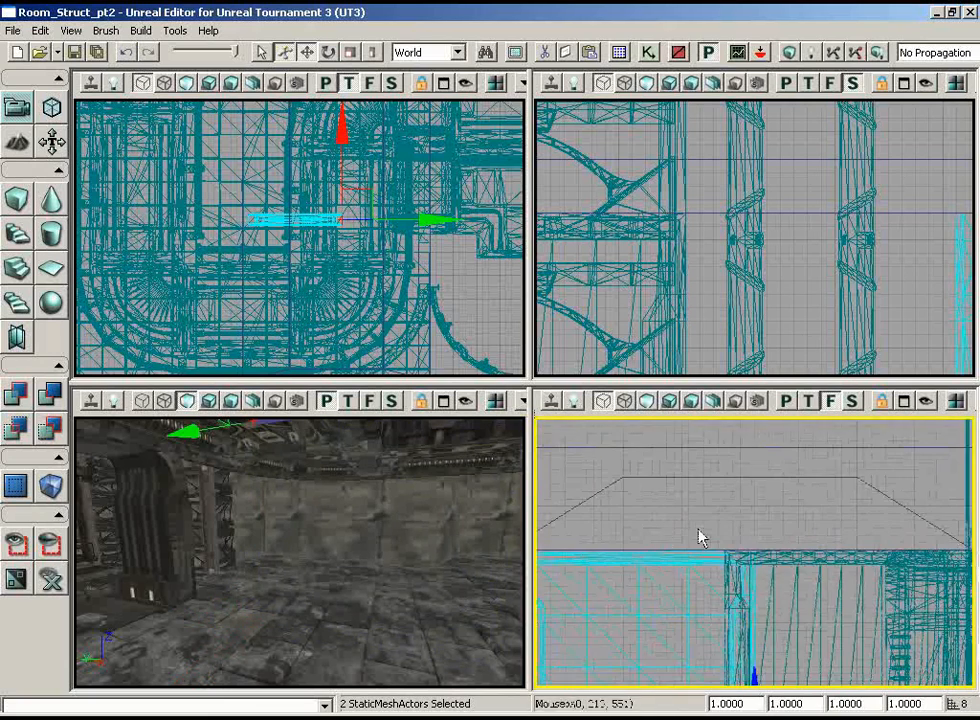
pyautogui.moveTo(321, 552)
pyautogui.mouseDown()
pyautogui.moveTo(321, 480)
pyautogui.moveTo(188, 525)
pyautogui.moveTo(328, 538)
pyautogui.mouseUp()
pyautogui.moveTo(316, 205); pyautogui.dragTo(274, 270)
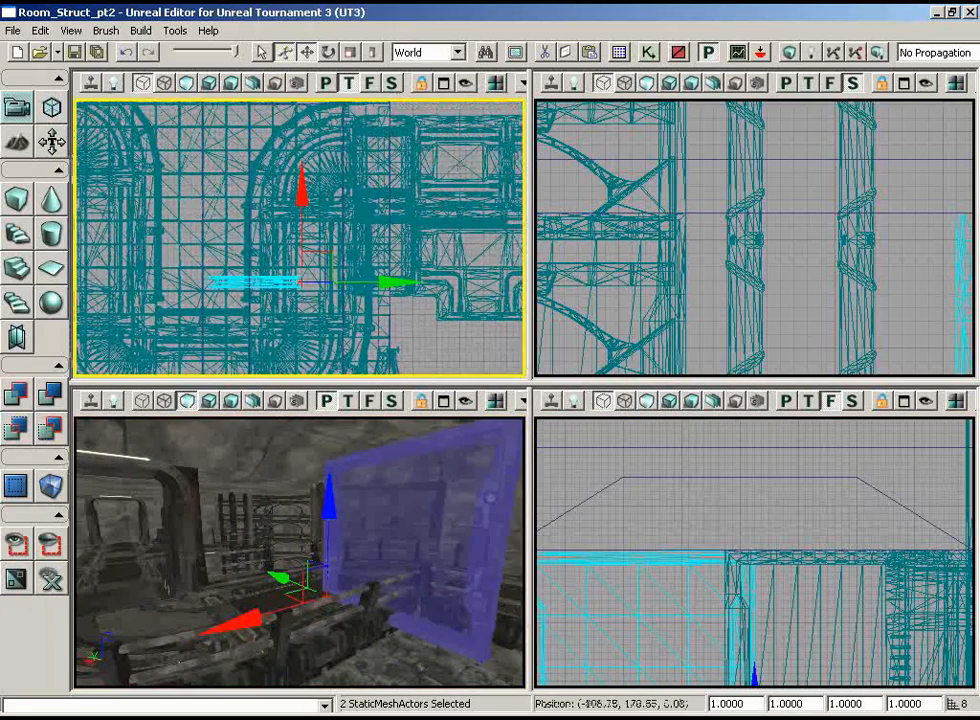
# Step: Rotate the rectangular frame and its pane 90 degrees about the vertical axis so they run along the X axis
pyautogui.moveTo(399, 585); pyautogui.dragTo(465, 540)
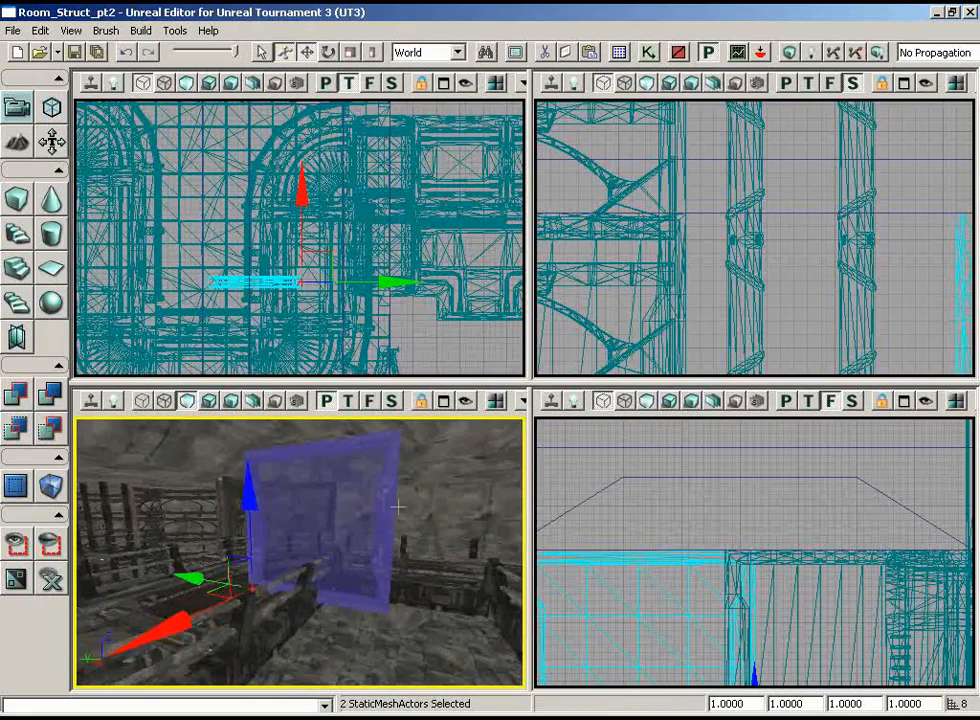
pyautogui.press('space')
pyautogui.moveTo(374, 232); pyautogui.dragTo(74, 178)
pyautogui.moveTo(421, 651); pyautogui.dragTo(116, 586)
pyautogui.moveTo(458, 290); pyautogui.dragTo(444, 383)
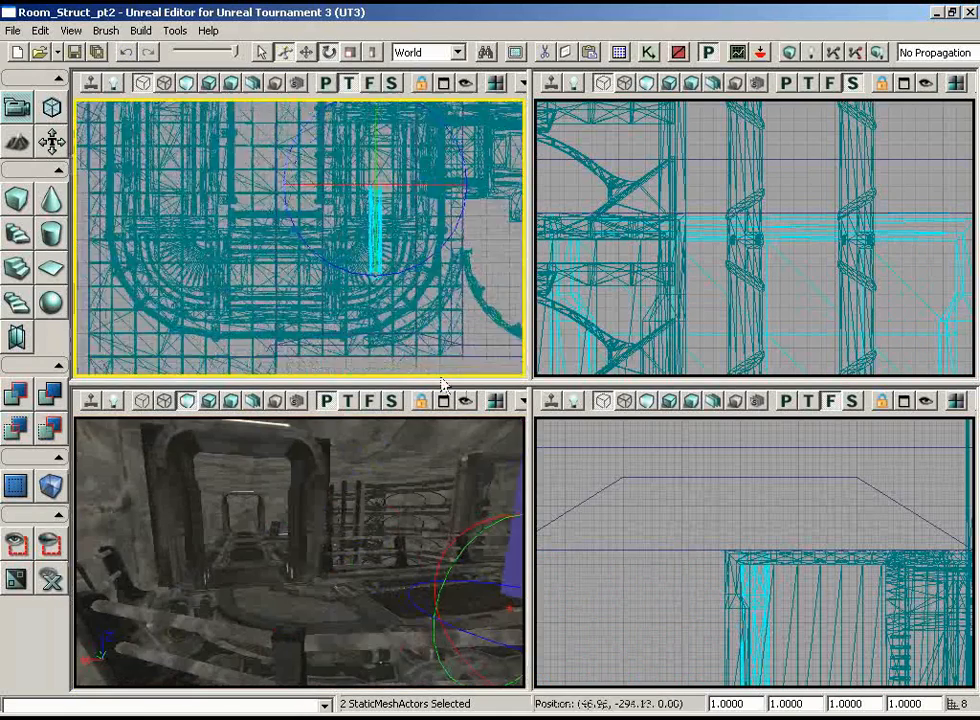
pyautogui.scroll(-3, 444, 372)
# Step: Move the rotated frame and pane outward along the Y axis, past the walkway railing to line up with the curved window
pyautogui.press('space')
pyautogui.press('space')
pyautogui.press('space')
pyautogui.scroll(3, 421, 255)
pyautogui.moveTo(421, 255); pyautogui.dragTo(525, 268)
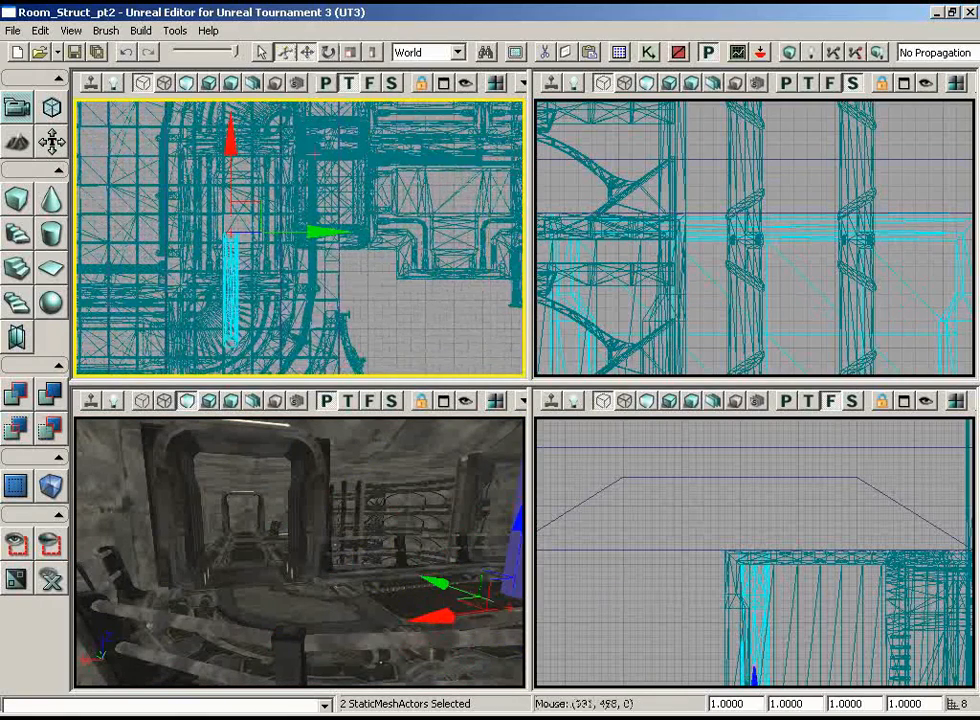
pyautogui.moveTo(262, 203); pyautogui.dragTo(417, 178)
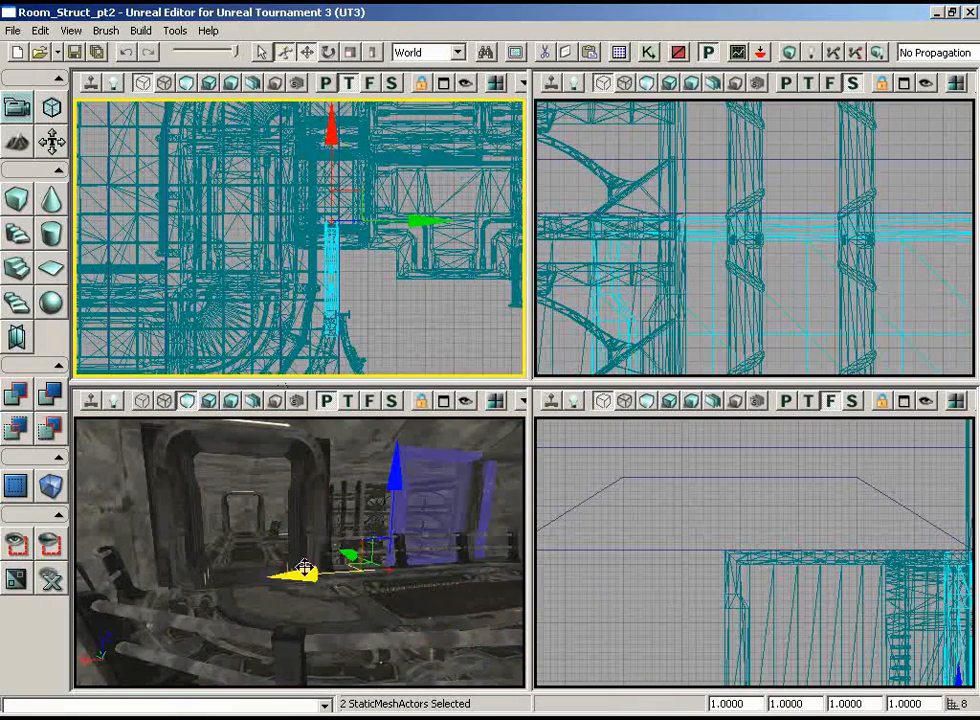
# Step: Shift the frame and pane along the X axis into the gap between the wall pillar and the curved window
pyautogui.moveTo(316, 560); pyautogui.dragTo(294, 599)
pyautogui.moveTo(178, 597); pyautogui.dragTo(251, 415)
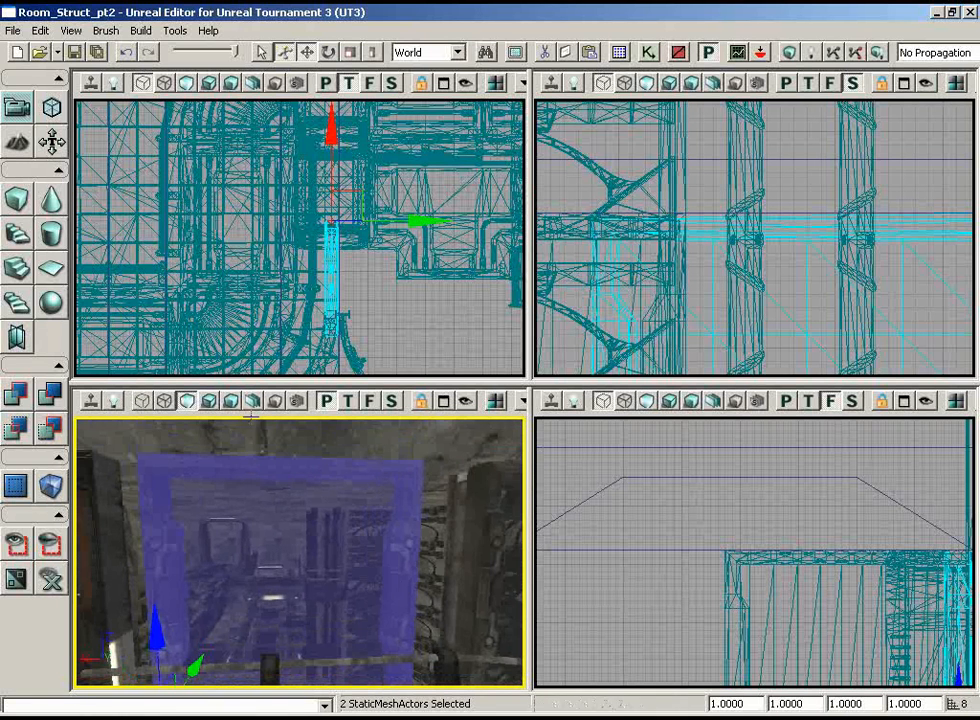
pyautogui.moveTo(430, 580); pyautogui.dragTo(402, 618)
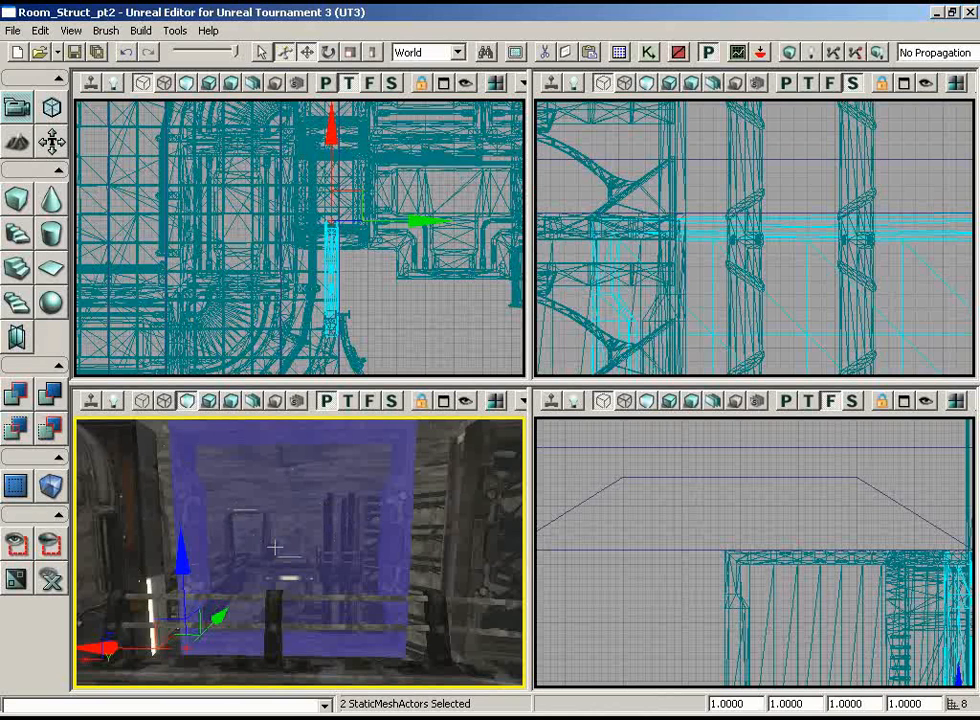
pyautogui.moveTo(395, 518); pyautogui.dragTo(396, 566)
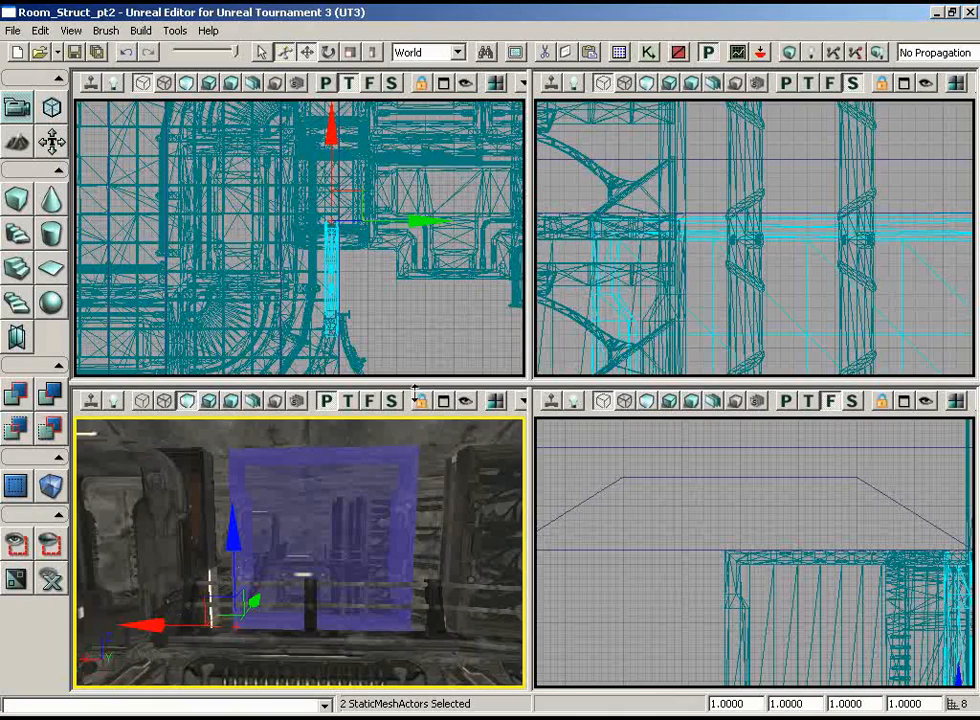
pyautogui.moveTo(414, 372); pyautogui.dragTo(370, 343)
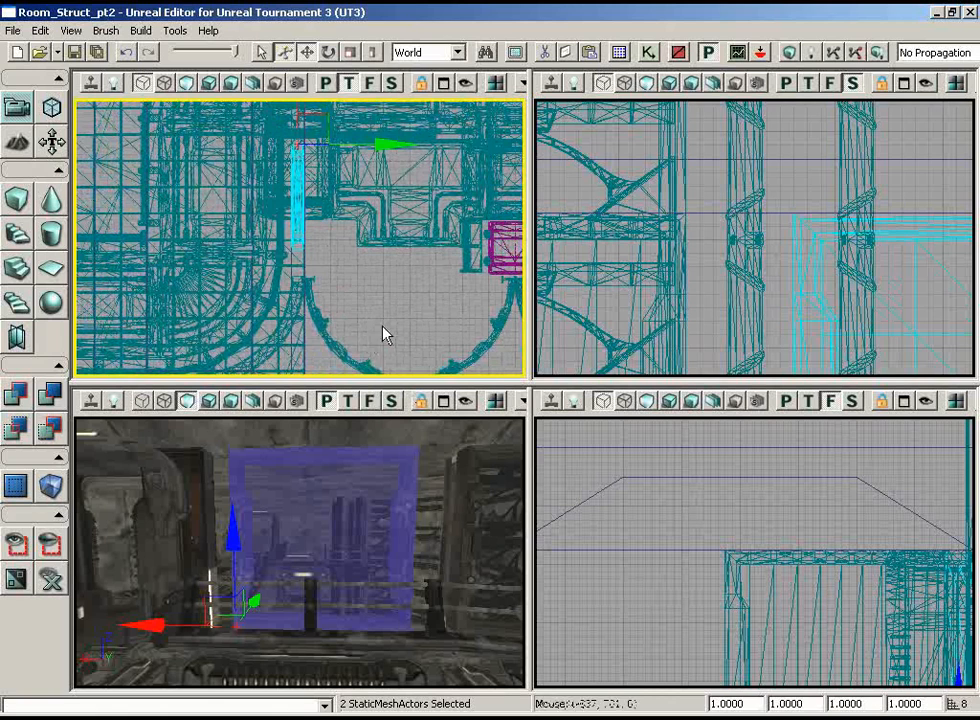
pyautogui.moveTo(337, 280); pyautogui.dragTo(296, 138)
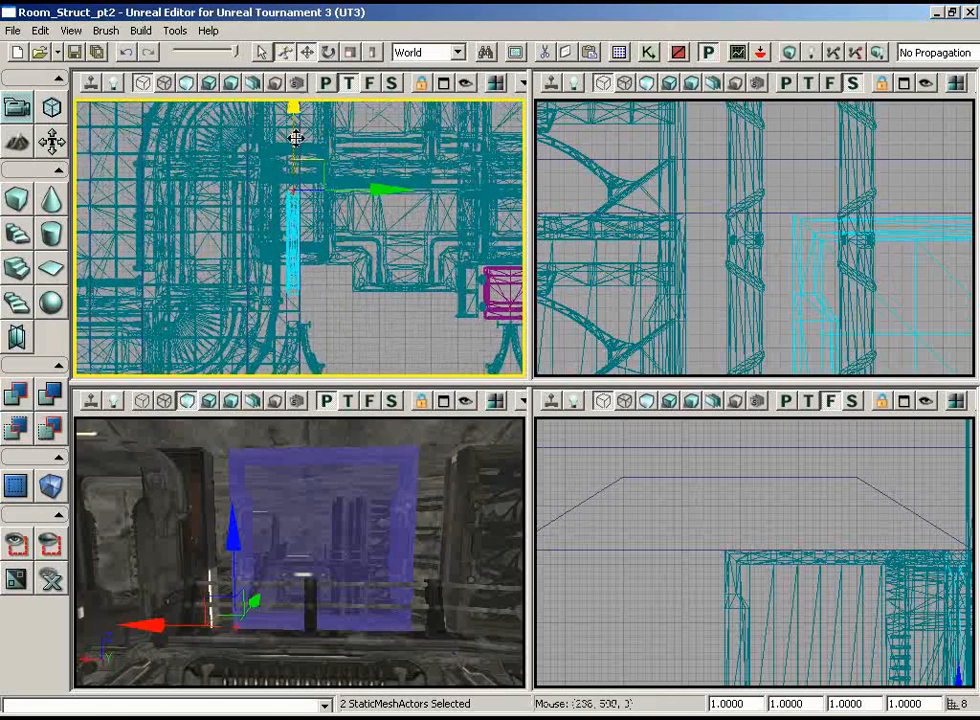
pyautogui.moveTo(347, 338); pyautogui.dragTo(371, 334)
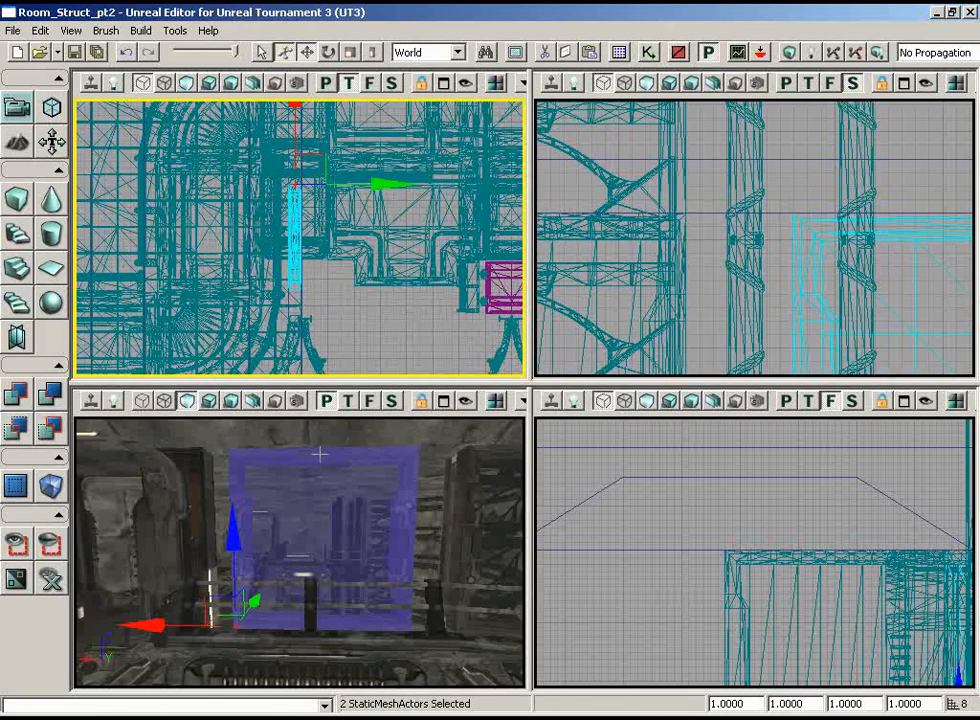
pyautogui.moveTo(350, 303); pyautogui.dragTo(343, 333)
pyautogui.click(350, 465)
pyautogui.moveTo(350, 465)
pyautogui.mouseDown()
pyautogui.moveTo(350, 440)
pyautogui.moveTo(350, 448)
pyautogui.mouseUp()
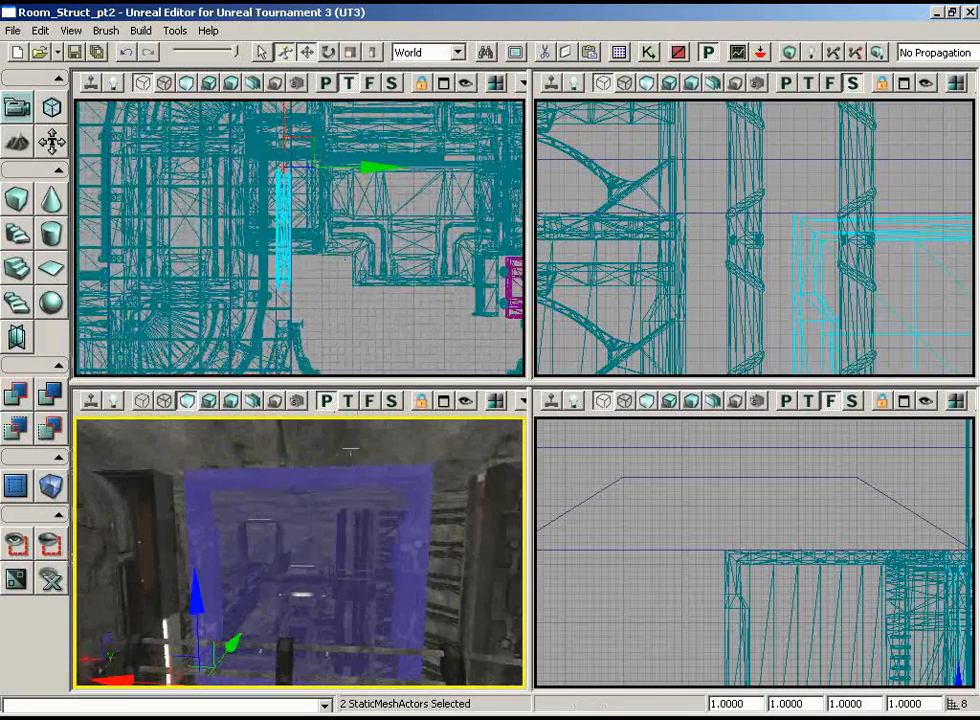
# Step: Add the curved window frame and the neighbouring wall pillar to the selection and show only the selected actors
pyautogui.moveTo(356, 492); pyautogui.dragTo(250, 517)
pyautogui.keyDown('ctrl'); pyautogui.click(482, 503); pyautogui.keyUp('ctrl')
pyautogui.keyDown('ctrl'); pyautogui.click(243, 518); pyautogui.keyUp('ctrl')
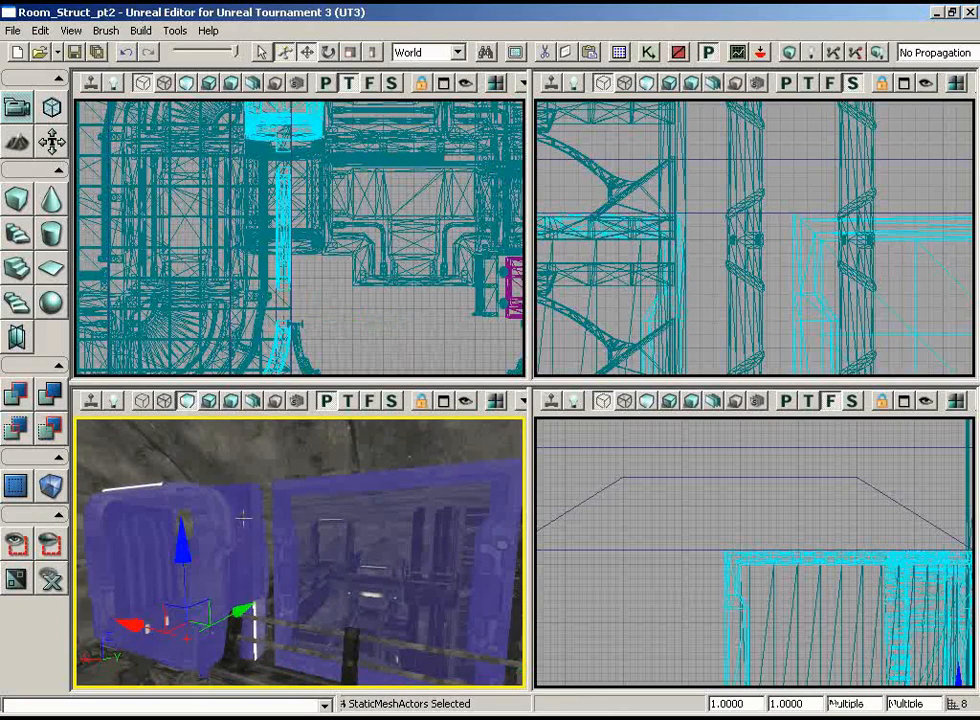
pyautogui.click(18, 548)
# Step: Measure the gap between the pillar and the curved window, and work out the scale for two windows in Calculator
pyautogui.moveTo(320, 278); pyautogui.dragTo(320, 190)
pyautogui.moveTo(330, 322); pyautogui.dragTo(302, 265)
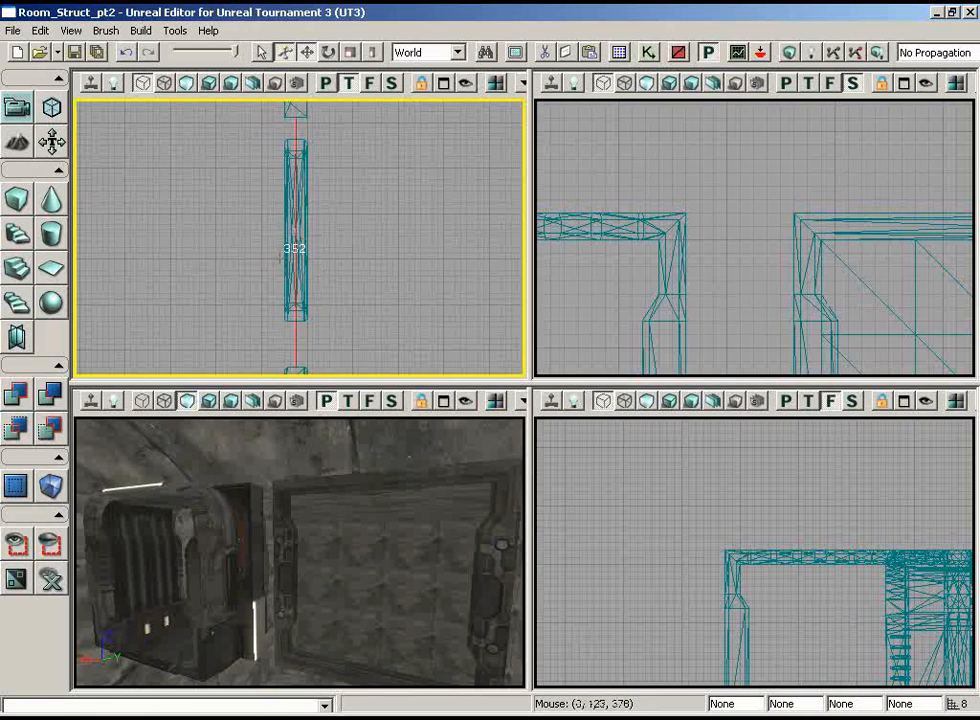
pyautogui.hotkey('alt', 'Tab')
pyautogui.click(594, 259)
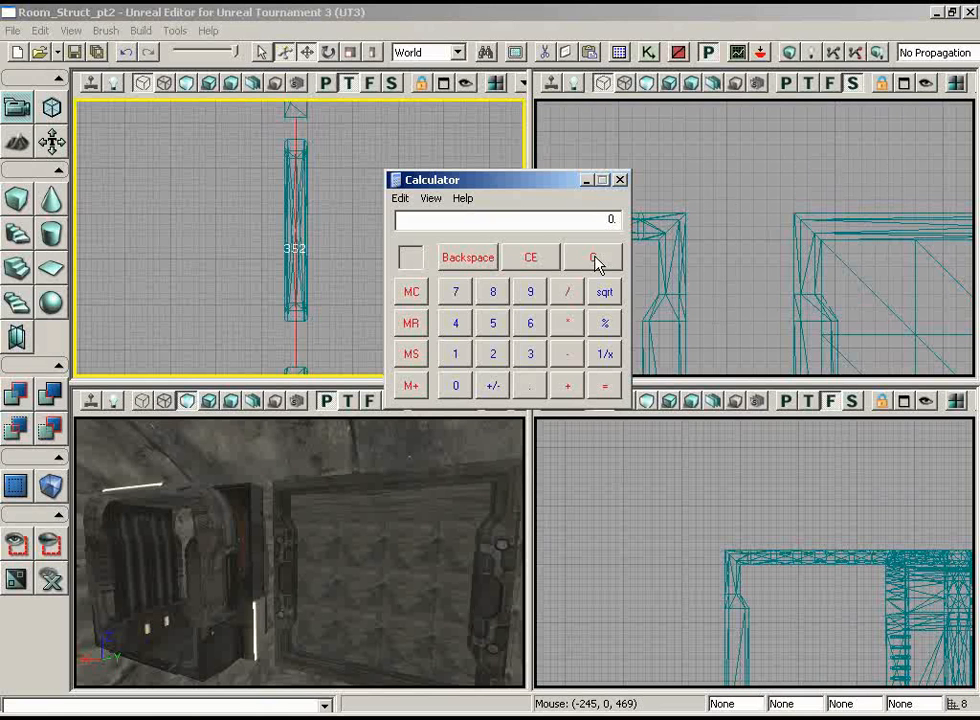
pyautogui.write('/2=')
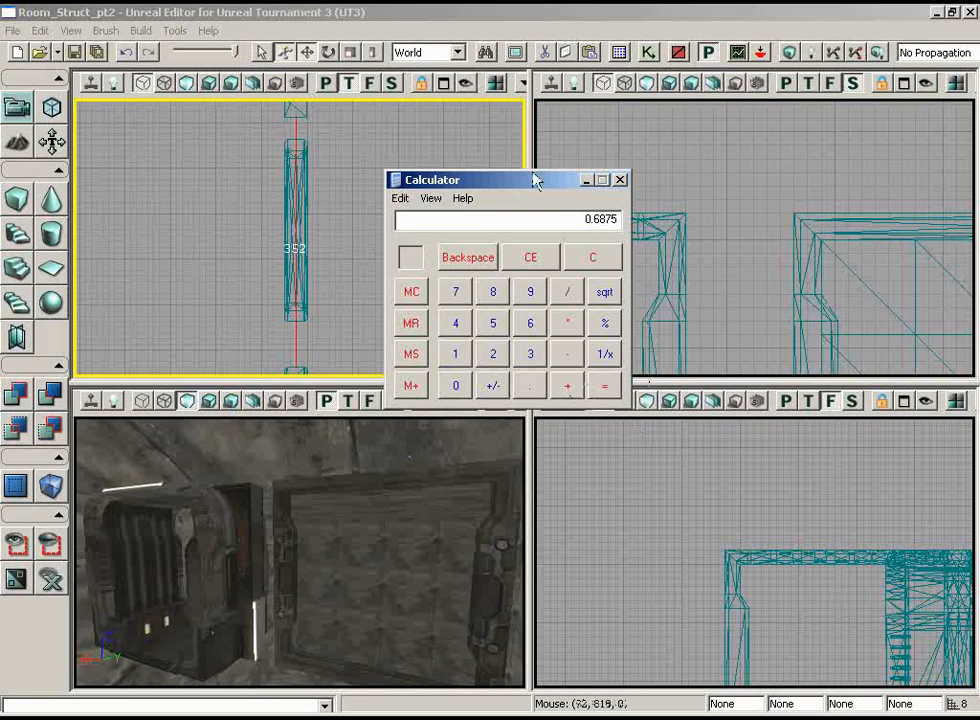
pyautogui.moveTo(560, 188); pyautogui.dragTo(588, 194)
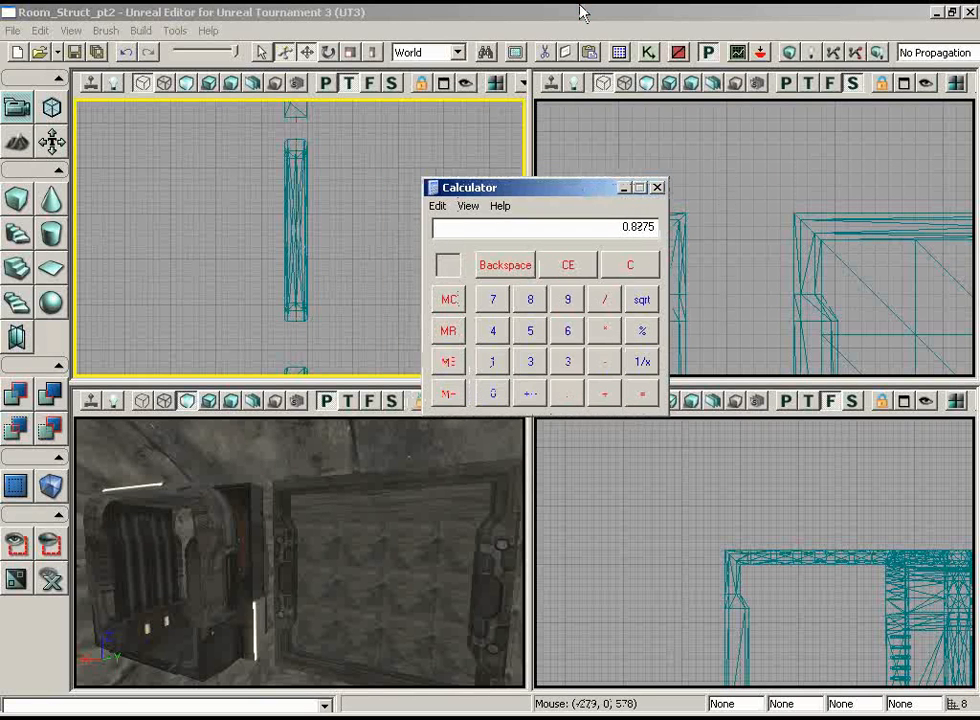
# Step: Back in Unreal Editor, select the rectangular frame and its pane and set their DrawScale3D Y to 0.6875
pyautogui.click(447, 10)
pyautogui.click(296, 300)
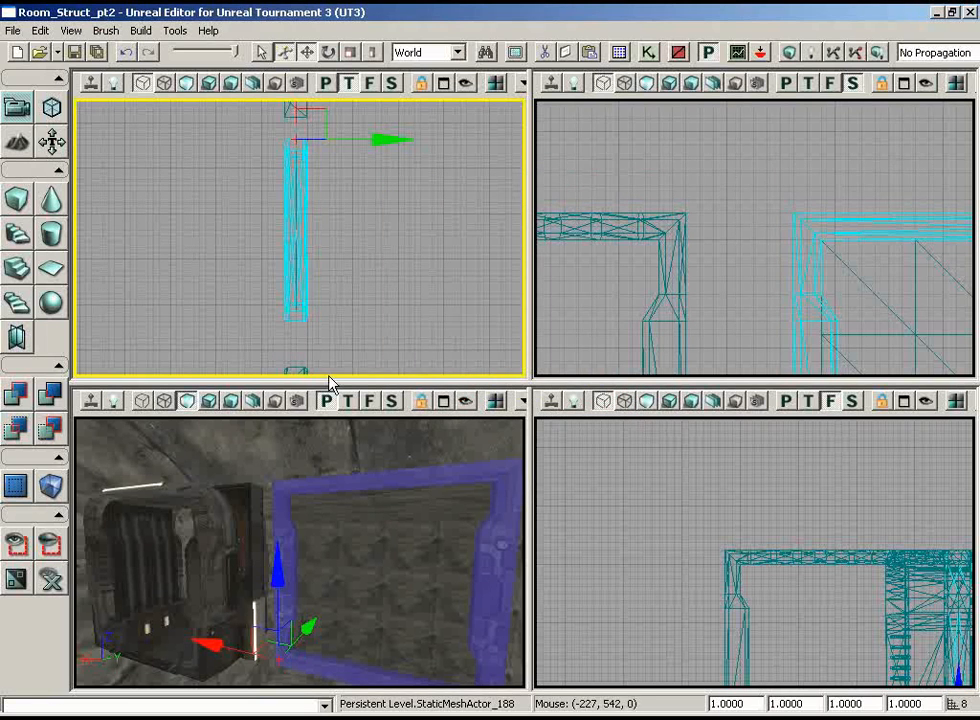
pyautogui.keyDown('ctrl'); pyautogui.click(395, 561); pyautogui.keyUp('ctrl')
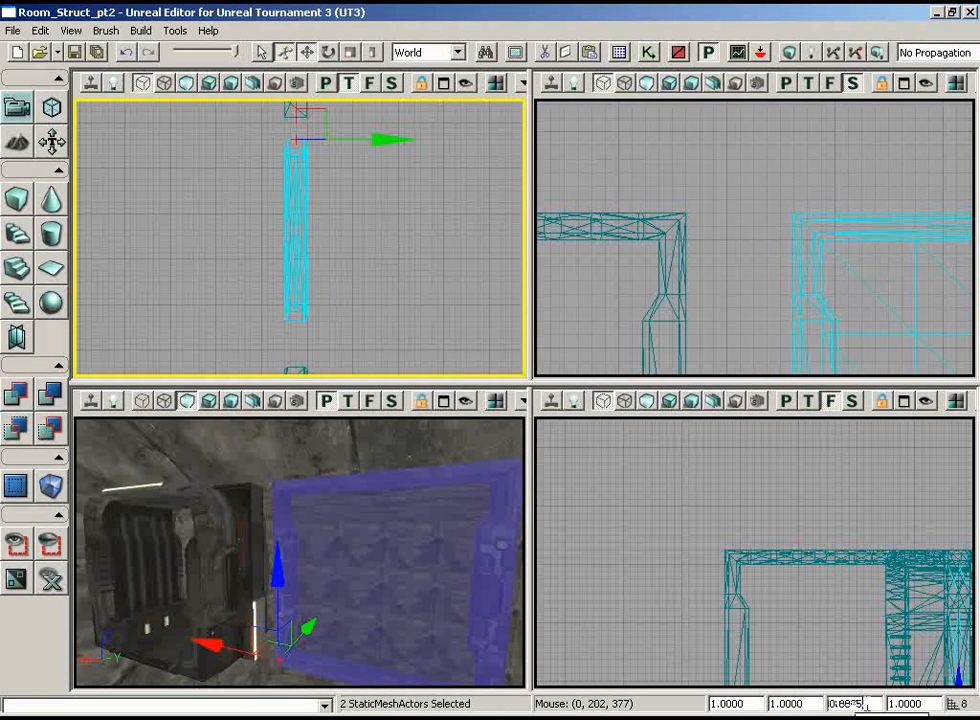
pyautogui.press('Return')
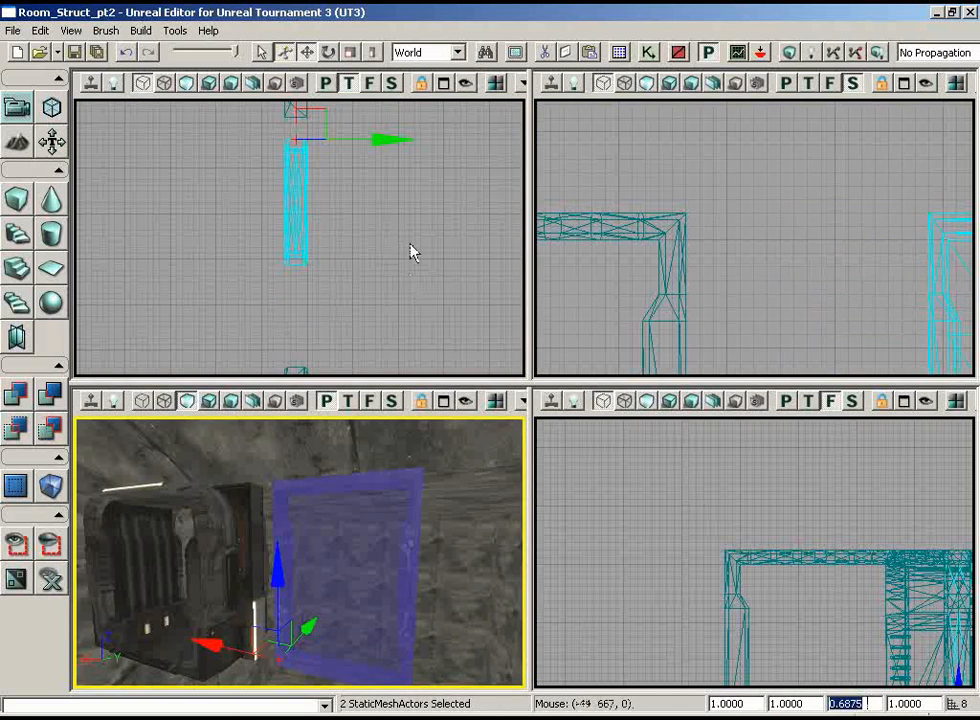
# Step: Move the scaled frame and pane along the X axis until their end meets the curved window frame
pyautogui.moveTo(413, 253); pyautogui.dragTo(333, 282)
pyautogui.moveTo(273, 146)
pyautogui.mouseDown()
pyautogui.moveTo(274, 244)
pyautogui.moveTo(276, 152)
pyautogui.mouseUp()
pyautogui.scroll(4, 326, 313)
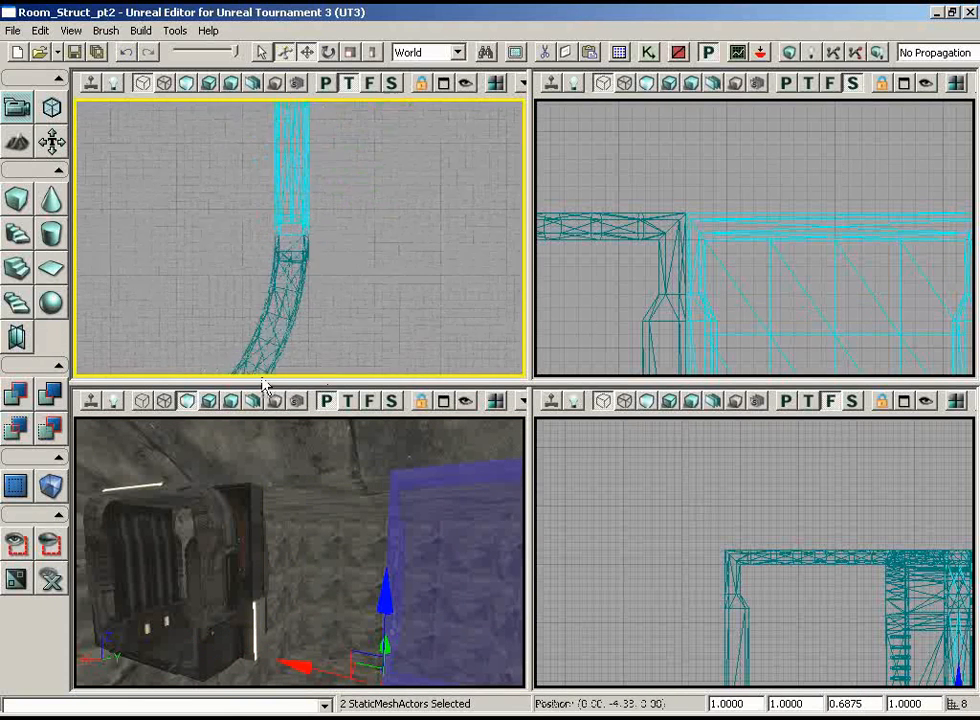
pyautogui.moveTo(300, 550); pyautogui.dragTo(350, 530)
# Step: Try deleting the pane of the scaled rectangular window, and undo the deletion
pyautogui.click(327, 493)
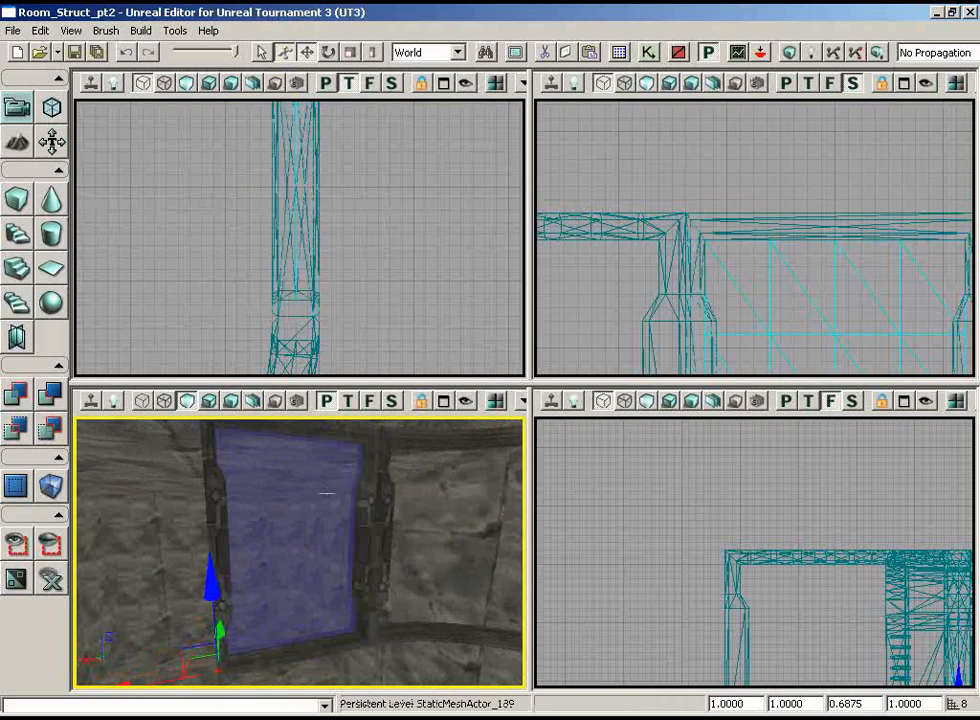
pyautogui.click(369, 505)
pyautogui.click(312, 500)
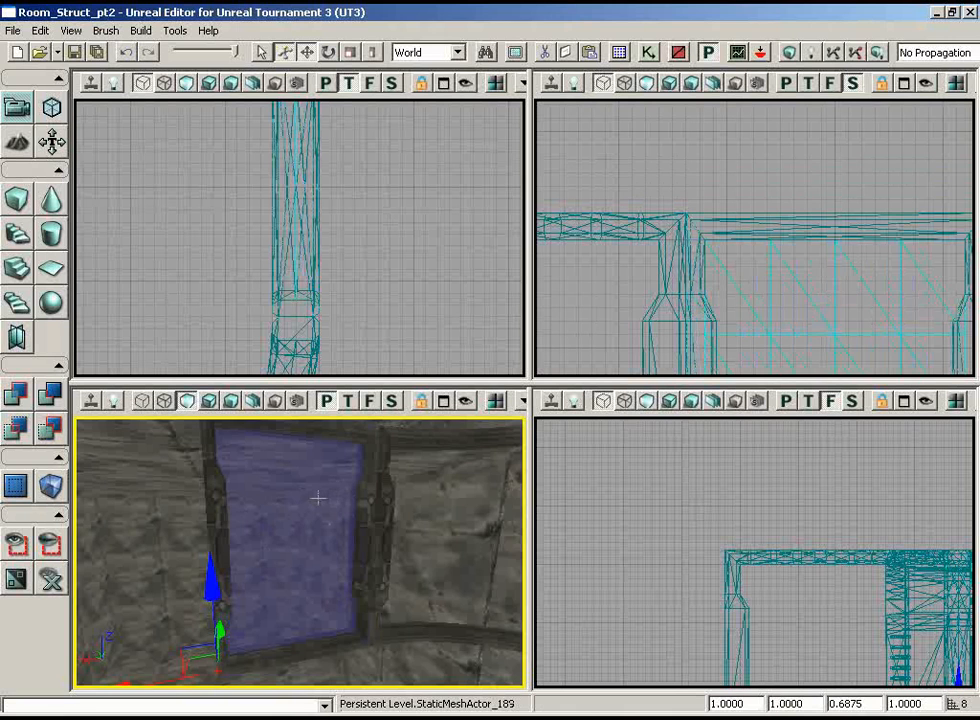
pyautogui.moveTo(238, 501); pyautogui.dragTo(387, 563)
pyautogui.press('Delete')
pyautogui.hotkey('ctrl', 'z')
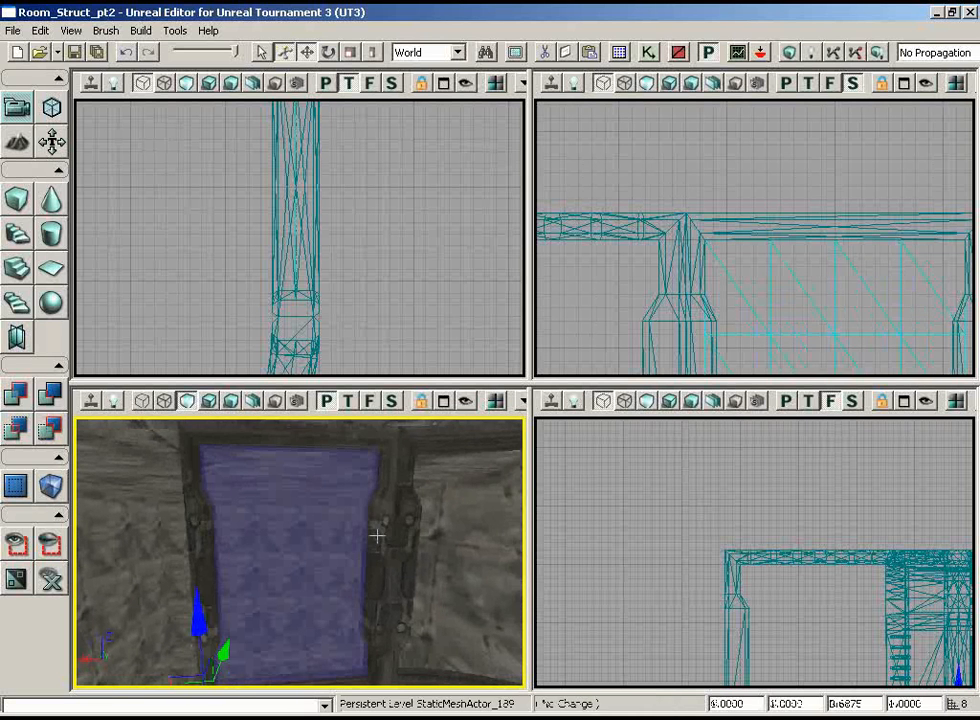
# Step: Select the scaled frame with its pane and make a copy rotated 180 degrees to fill the gap beside the pillar
pyautogui.keyDown('ctrl'); pyautogui.click(377, 536); pyautogui.keyUp('ctrl')
pyautogui.scroll(-7, 371, 229)
pyautogui.moveTo(371, 229); pyautogui.dragTo(346, 99, button='right')
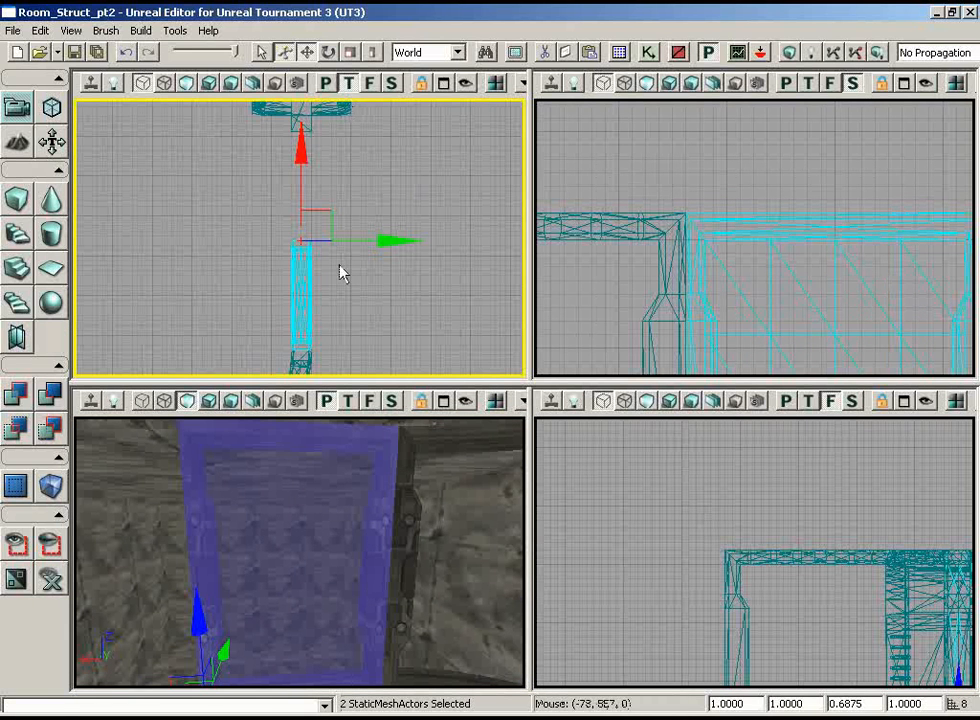
pyautogui.press('space')
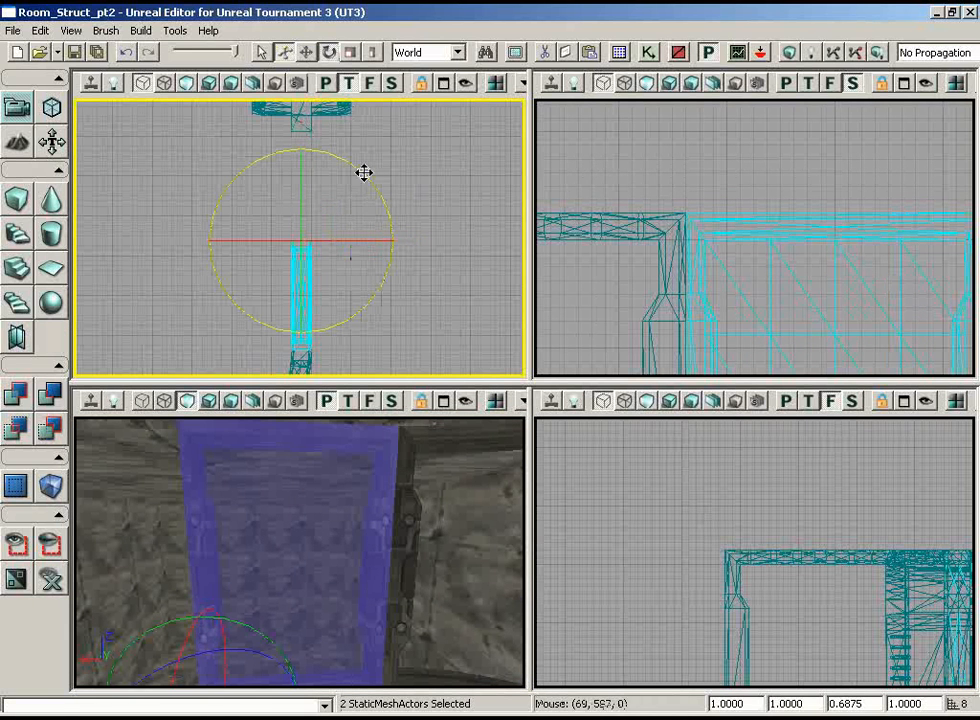
pyautogui.moveTo(364, 173); pyautogui.dragTo(74, 99)
pyautogui.moveTo(338, 482); pyautogui.dragTo(237, 508)
pyautogui.press('space')
pyautogui.press('space')
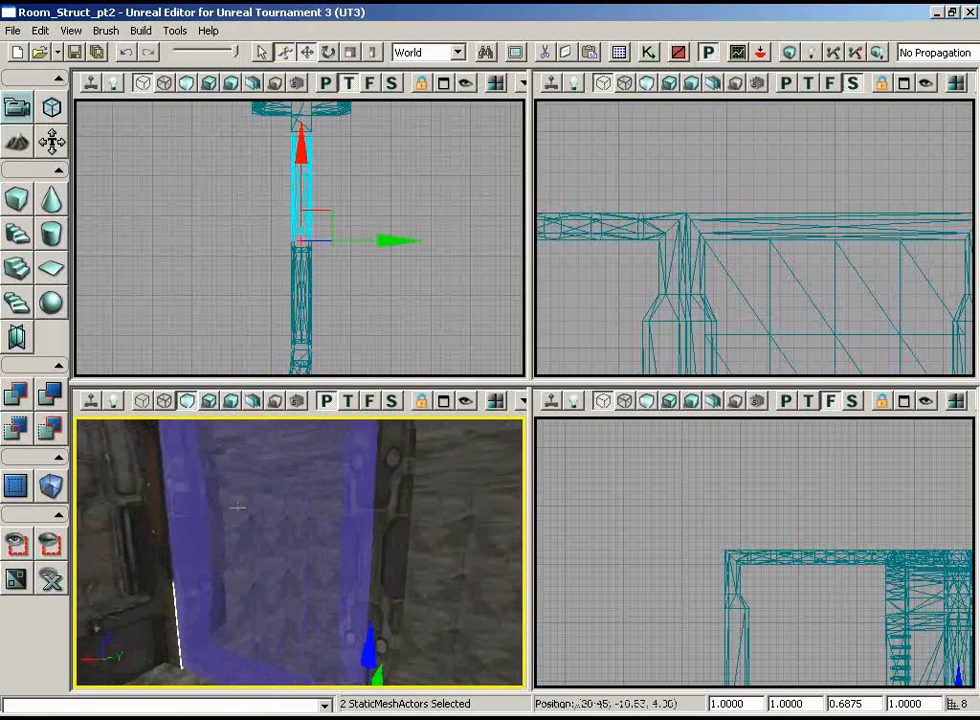
# Step: Check which side each of the two adjacent panes faces by picking them in the perspective view
pyautogui.click(475, 570)
pyautogui.moveTo(475, 570); pyautogui.dragTo(451, 557, button='right')
pyautogui.moveTo(451, 557); pyautogui.dragTo(451, 557)
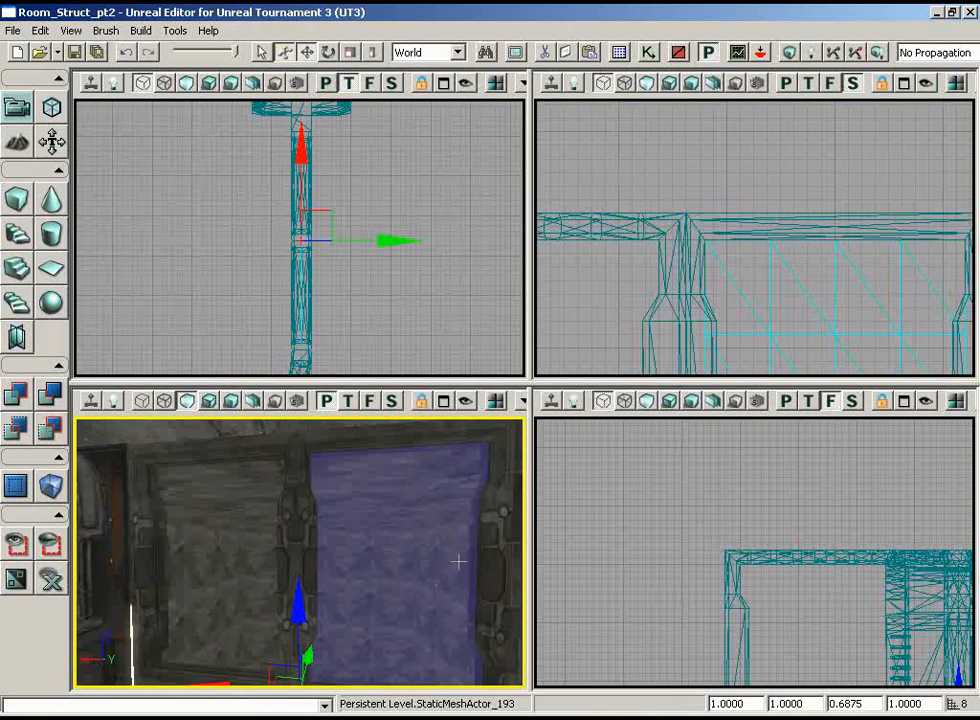
pyautogui.click(232, 544)
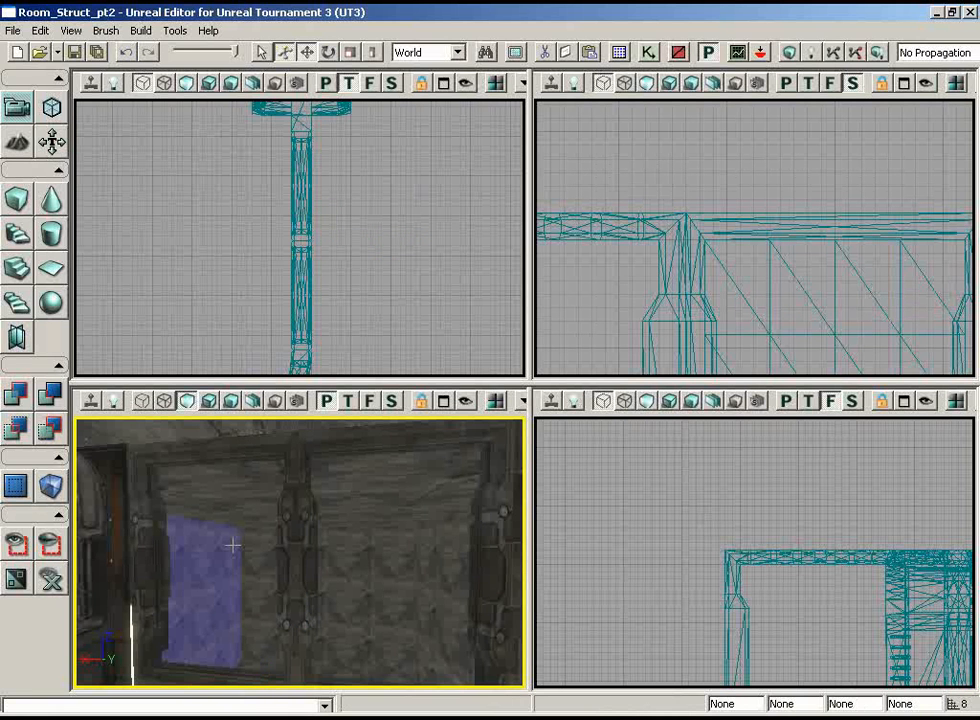
pyautogui.moveTo(253, 571); pyautogui.dragTo(78, 565)
# Step: Select the pane next to the pillar and set its DrawScale3D X to -1 to flip its facing
pyautogui.click(300, 549)
pyautogui.moveTo(396, 632); pyautogui.dragTo(366, 638)
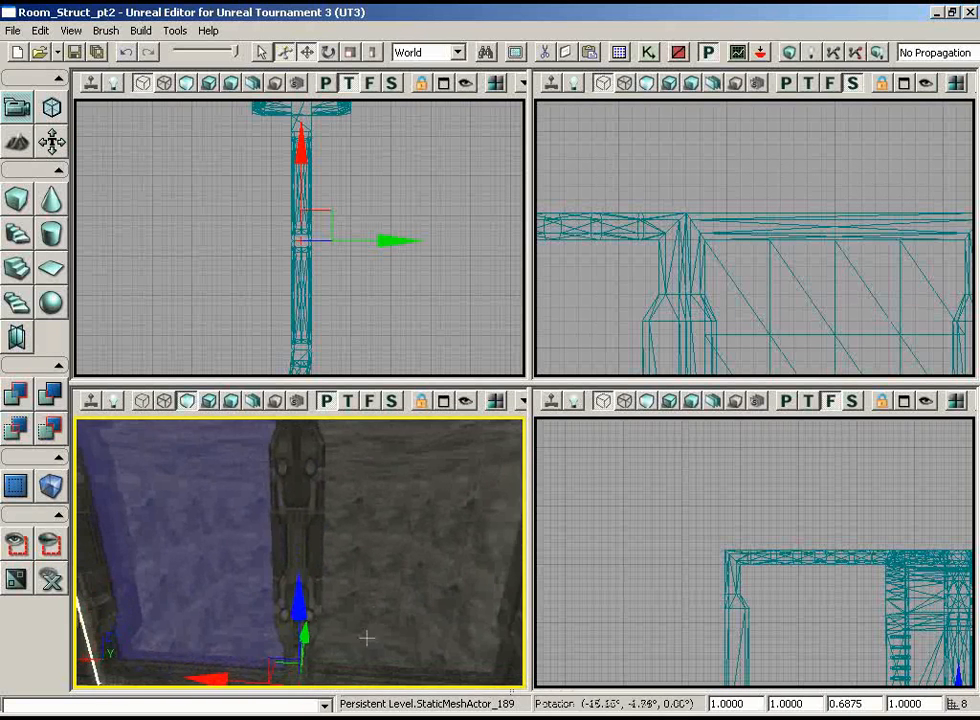
pyautogui.moveTo(219, 597); pyautogui.dragTo(232, 517)
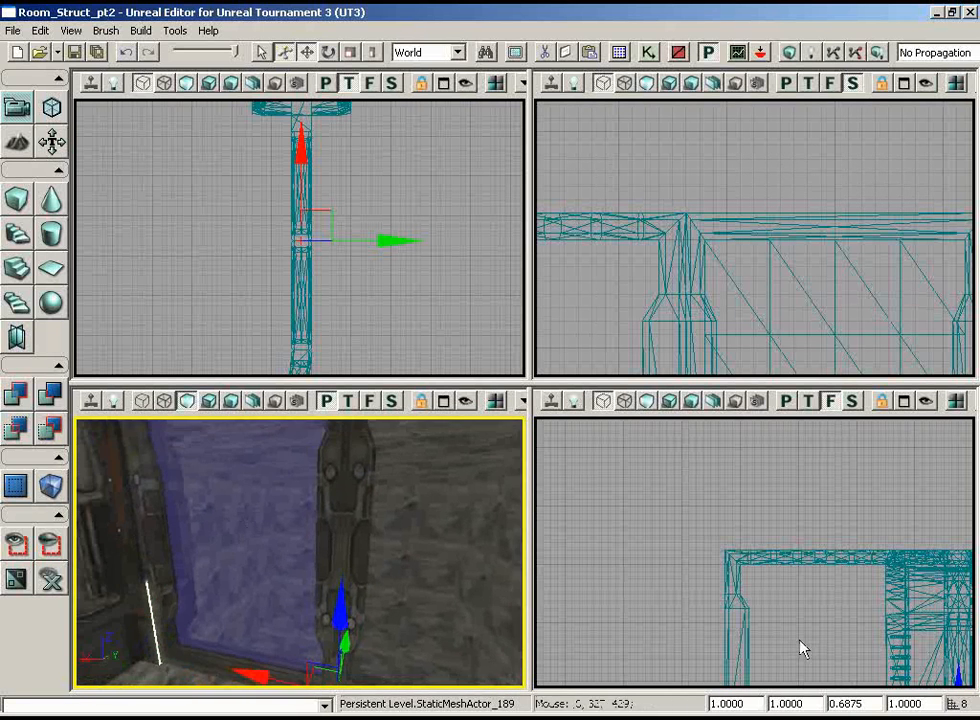
pyautogui.click(795, 700)
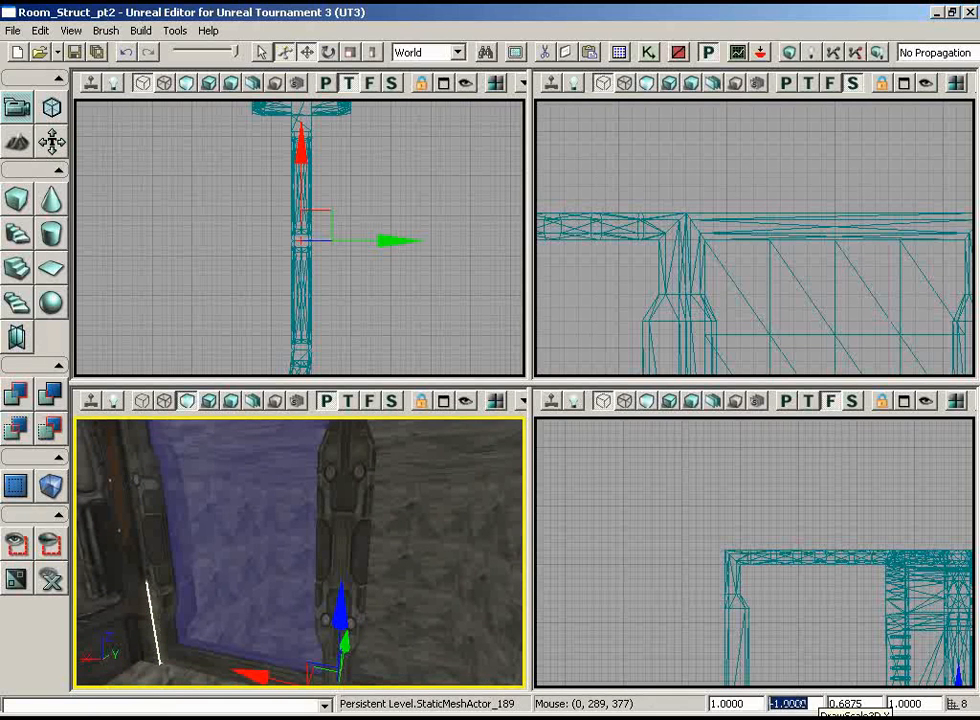
pyautogui.moveTo(249, 494); pyautogui.dragTo(262, 556)
# Step: Check that both rectangular panes face the same way by selecting them in turn
pyautogui.click(353, 533)
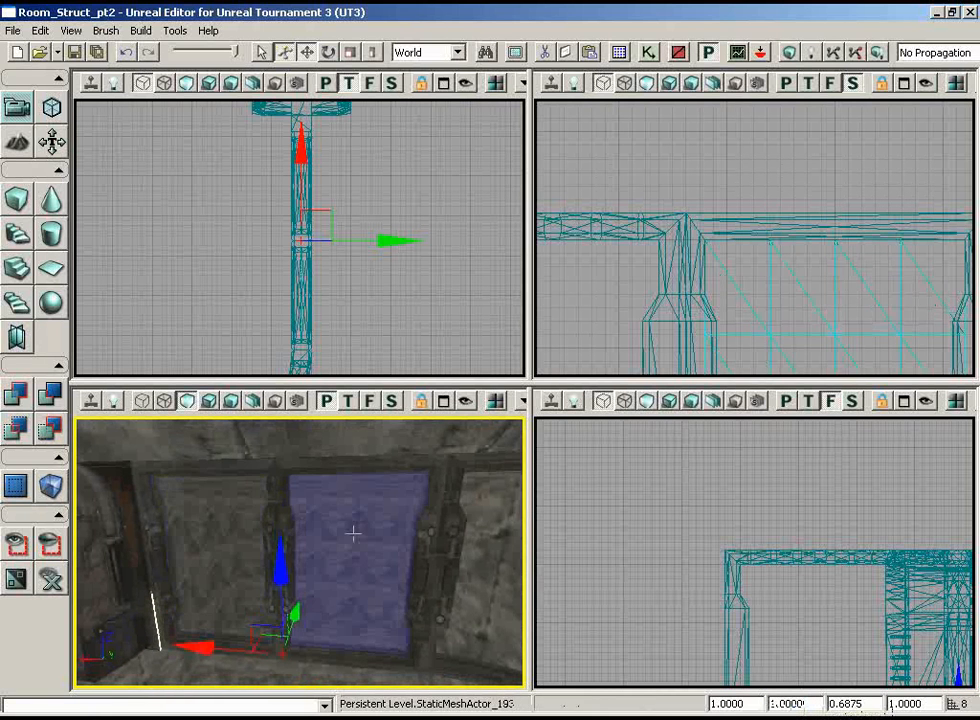
pyautogui.click(240, 538)
pyautogui.click(343, 547)
pyautogui.click(232, 547)
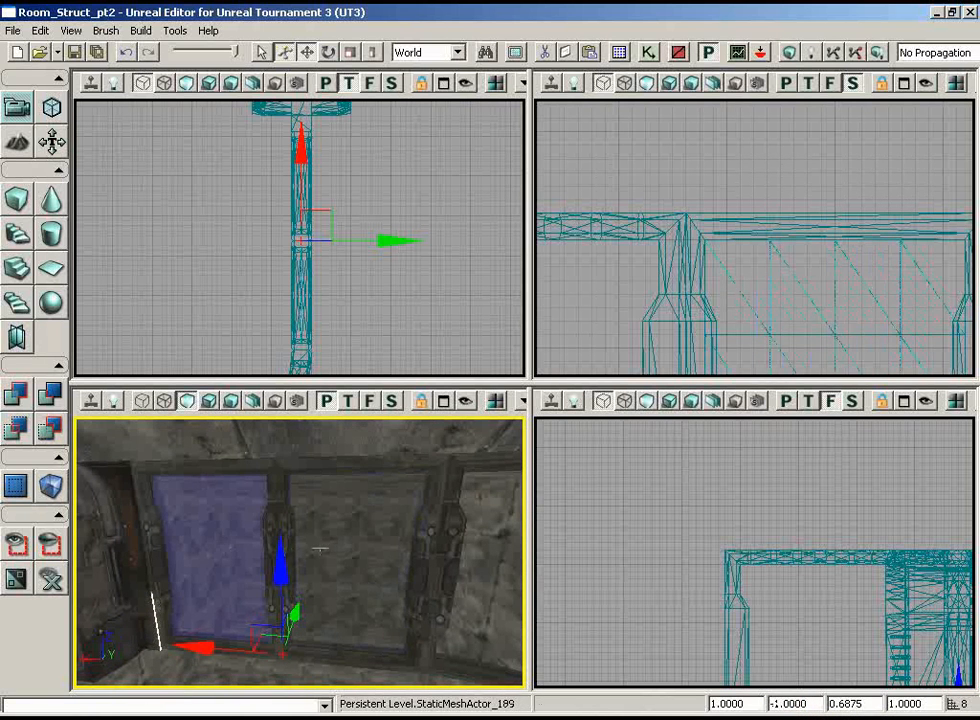
pyautogui.click(342, 547)
pyautogui.moveTo(366, 545)
pyautogui.mouseDown()
pyautogui.moveTo(337, 514)
pyautogui.moveTo(347, 518)
pyautogui.moveTo(339, 632)
pyautogui.moveTo(339, 577)
pyautogui.moveTo(352, 604)
pyautogui.moveTo(358, 537)
pyautogui.mouseUp()
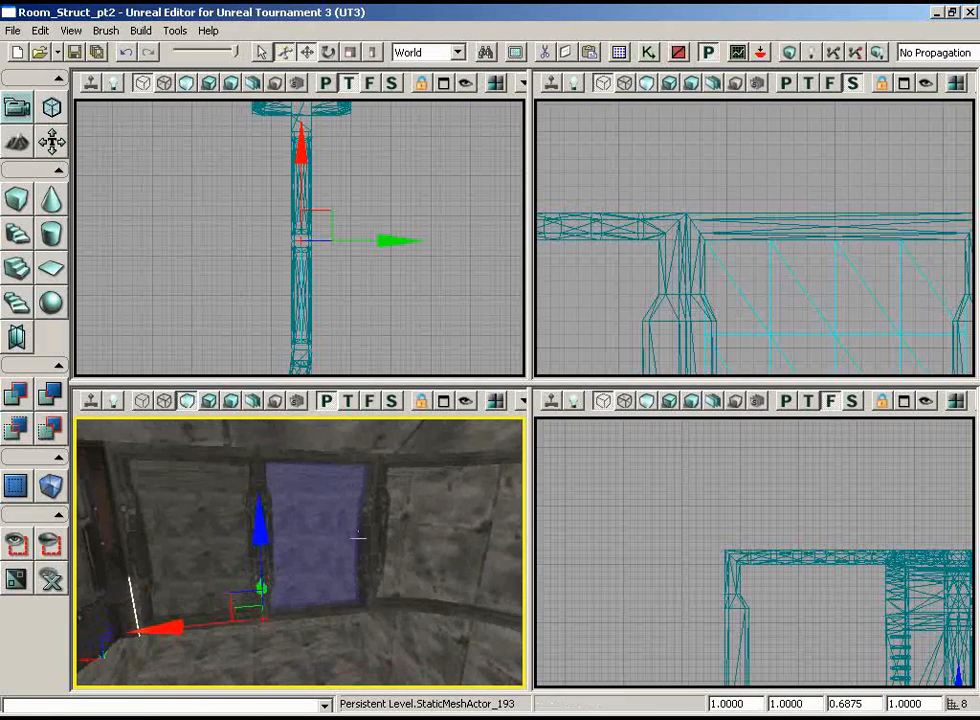
# Step: Show all hidden actors again and view the row of windows from the walkway
pyautogui.click(51, 578)
pyautogui.moveTo(424, 537); pyautogui.dragTo(102, 417)
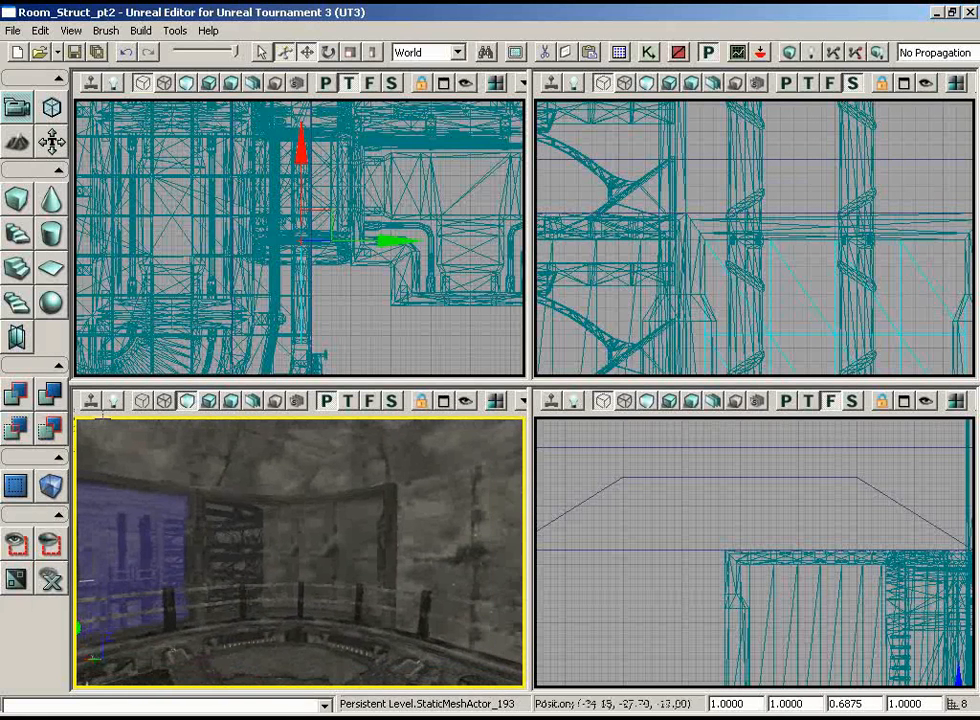
# Step: Duplicate the curved corner window frame with its pane and move the copy to the opposite corner of the walkway
pyautogui.click(320, 538)
pyautogui.keyDown('ctrl'); pyautogui.click(396, 534); pyautogui.keyUp('ctrl')
pyautogui.scroll(-3, 375, 338)
pyautogui.moveTo(370, 338); pyautogui.dragTo(175, 175)
pyautogui.scroll(-4, 343, 349)
pyautogui.scroll(-2, 175, 175)
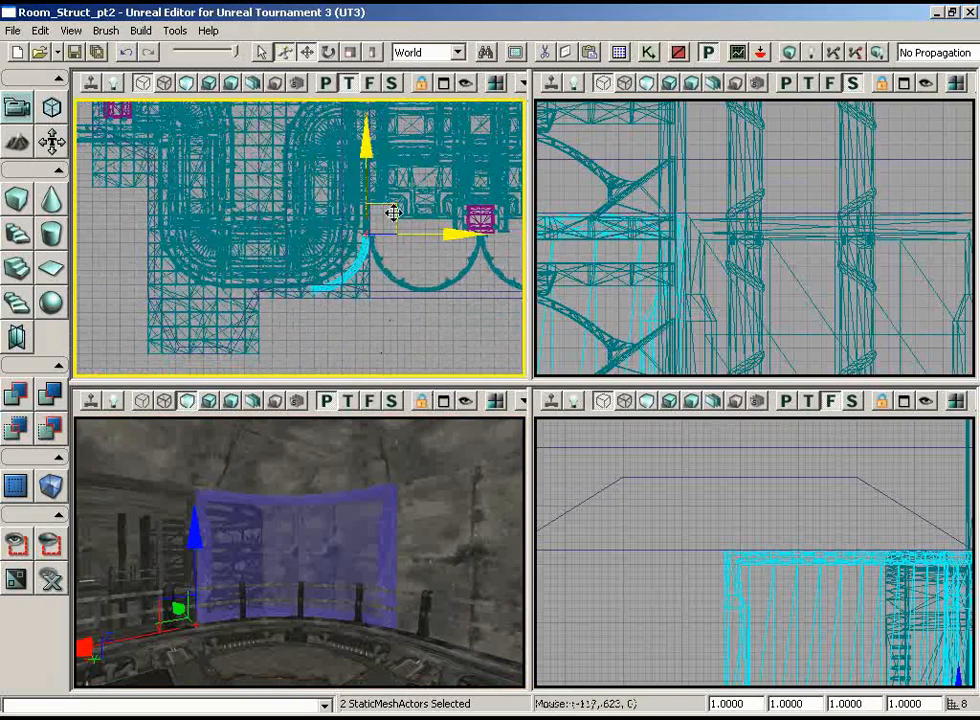
pyautogui.moveTo(396, 212); pyautogui.dragTo(153, 247)
pyautogui.moveTo(437, 267); pyautogui.dragTo(253, 311)
pyautogui.scroll(1, 253, 311)
pyautogui.scroll(1, 253, 318)
# Step: Rotate the copied curved window 90 degrees about the vertical axis so its curve follows the corner railing
pyautogui.press('space')
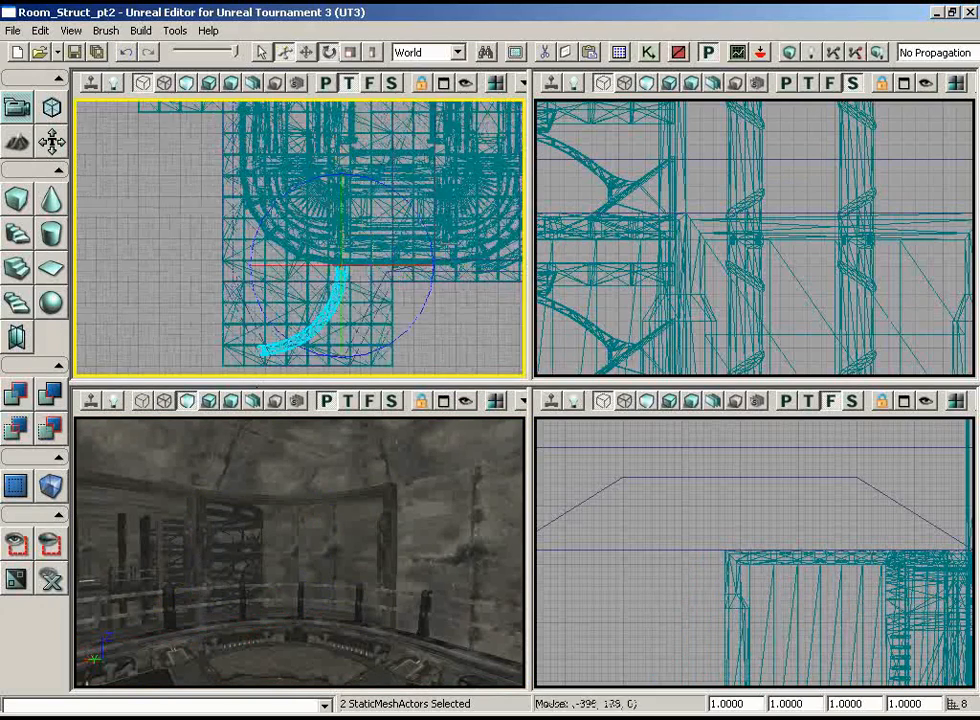
pyautogui.moveTo(431, 228); pyautogui.dragTo(525, 290)
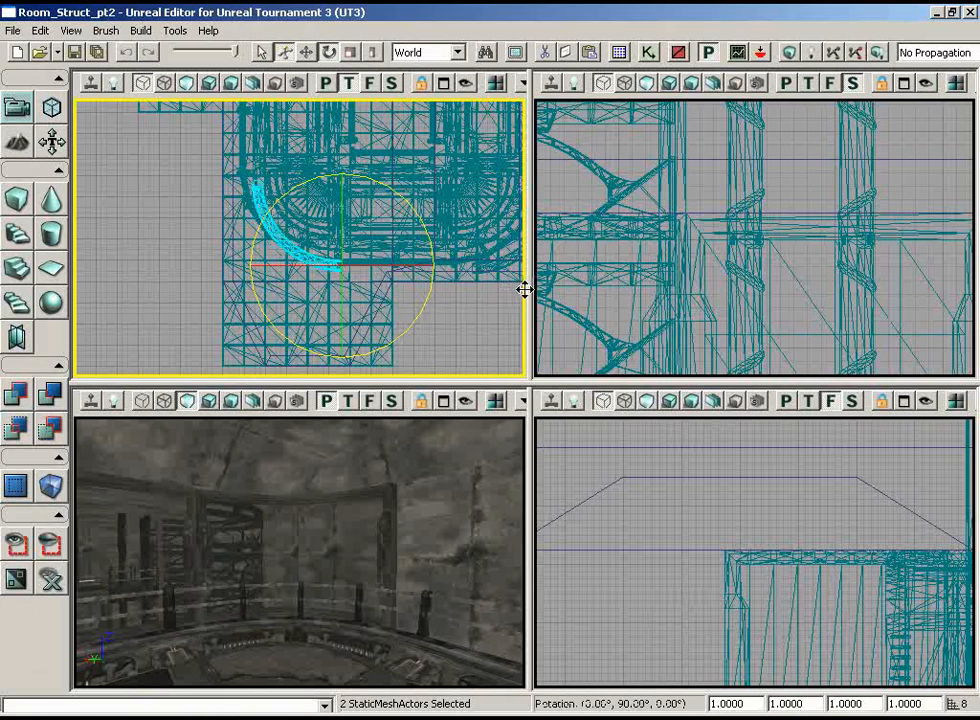
pyautogui.scroll(1, 442, 374)
pyautogui.moveTo(460, 336); pyautogui.dragTo(384, 250, button='right')
pyautogui.scroll(5, 508, 331)
pyautogui.press('space')
pyautogui.press('space')
pyautogui.press('space')
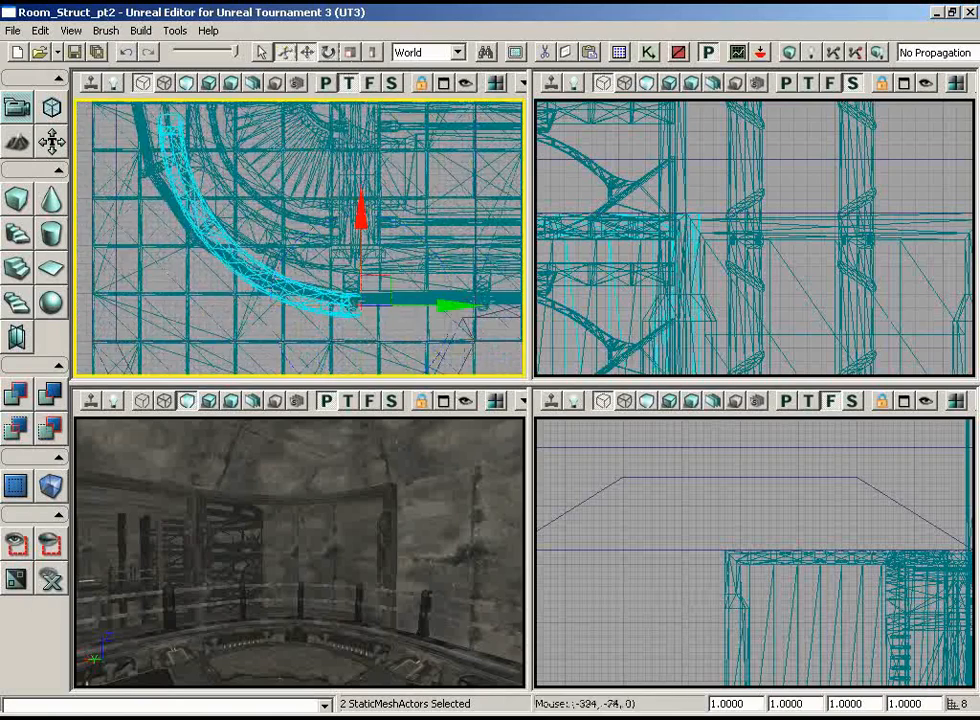
# Step: Slide the rotated curved window along Y until it sits outside the curved corner railing
pyautogui.moveTo(430, 280); pyautogui.dragTo(197, 105, button='right')
pyautogui.scroll(2, 197, 105)
pyautogui.moveTo(400, 330); pyautogui.dragTo(348, 272, button='right')
pyautogui.scroll(-3, 348, 272)
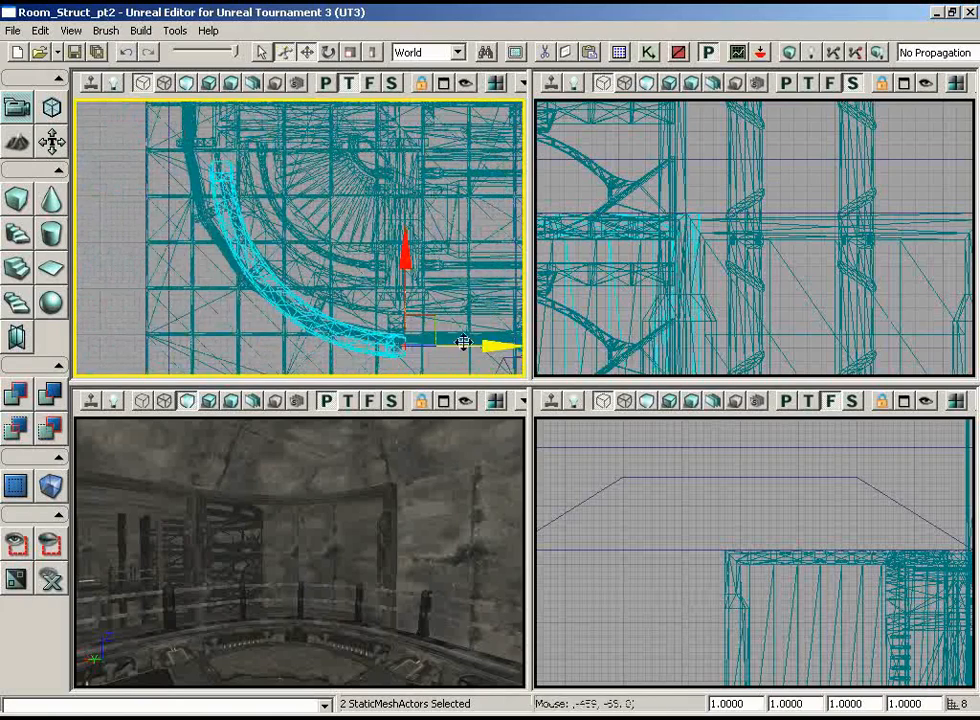
pyautogui.moveTo(468, 343); pyautogui.dragTo(413, 340)
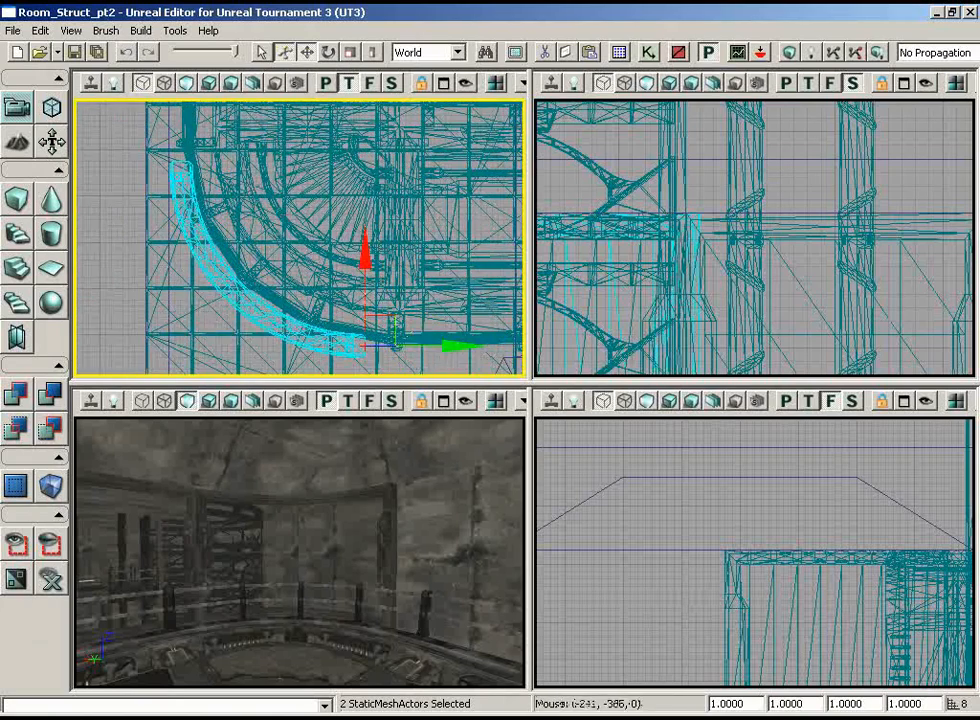
pyautogui.moveTo(413, 340); pyautogui.dragTo(475, 369, button='right')
pyautogui.scroll(1, 475, 369)
pyautogui.scroll(5, 252, 175)
pyautogui.moveTo(100, 105); pyautogui.dragTo(252, 175, button='right')
pyautogui.keyDown('ctrl'); pyautogui.moveTo(313, 182); pyautogui.dragTo(279, 182); pyautogui.keyUp('ctrl')
pyautogui.moveTo(302, 176); pyautogui.dragTo(238, 60, button='right')
pyautogui.scroll(-8, 298, 176)
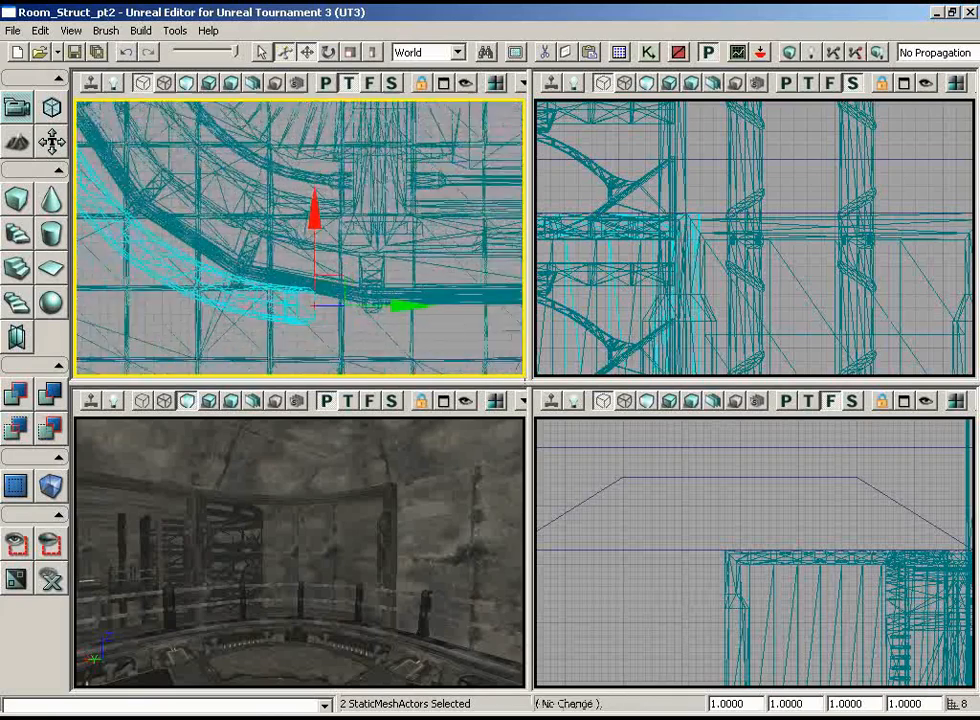
# Step: Nudge the curved corner window along X, outward from the straight railing at the end of the walkway
pyautogui.scroll(-3, 313, 197)
pyautogui.scroll(-1, 313, 197)
pyautogui.moveTo(313, 197); pyautogui.dragTo(332, 235)
pyautogui.scroll(2, 366, 250)
pyautogui.moveTo(332, 235); pyautogui.dragTo(350, 282)
pyautogui.scroll(-4, 332, 231)
pyautogui.moveTo(332, 227); pyautogui.dragTo(357, 312)
pyautogui.scroll(2, 367, 270)
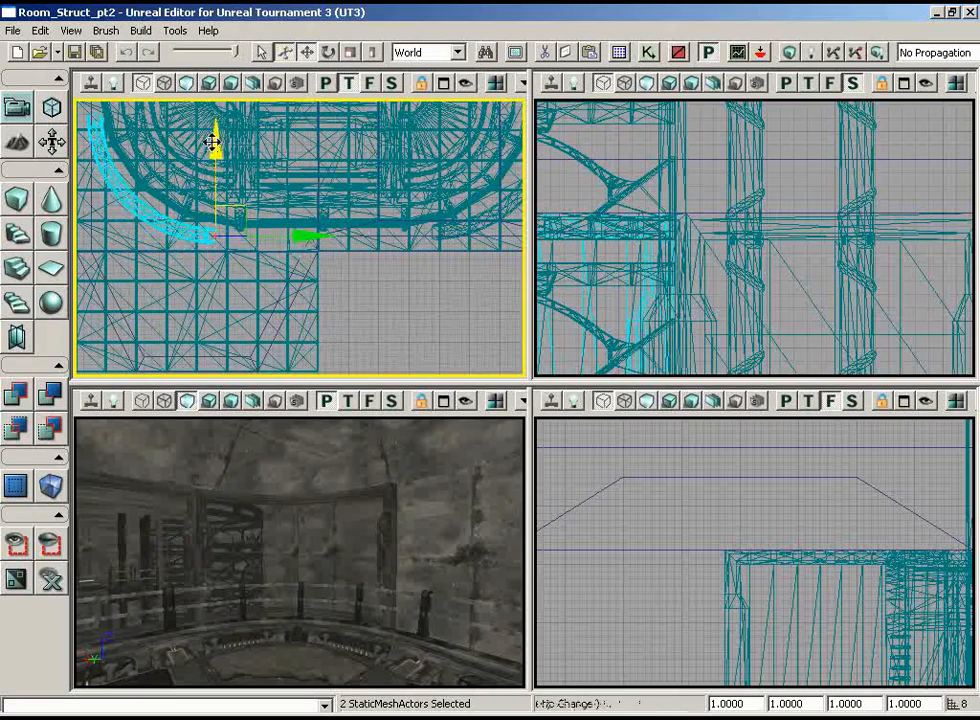
pyautogui.scroll(2, 421, 278)
pyautogui.moveTo(421, 278); pyautogui.dragTo(433, 247)
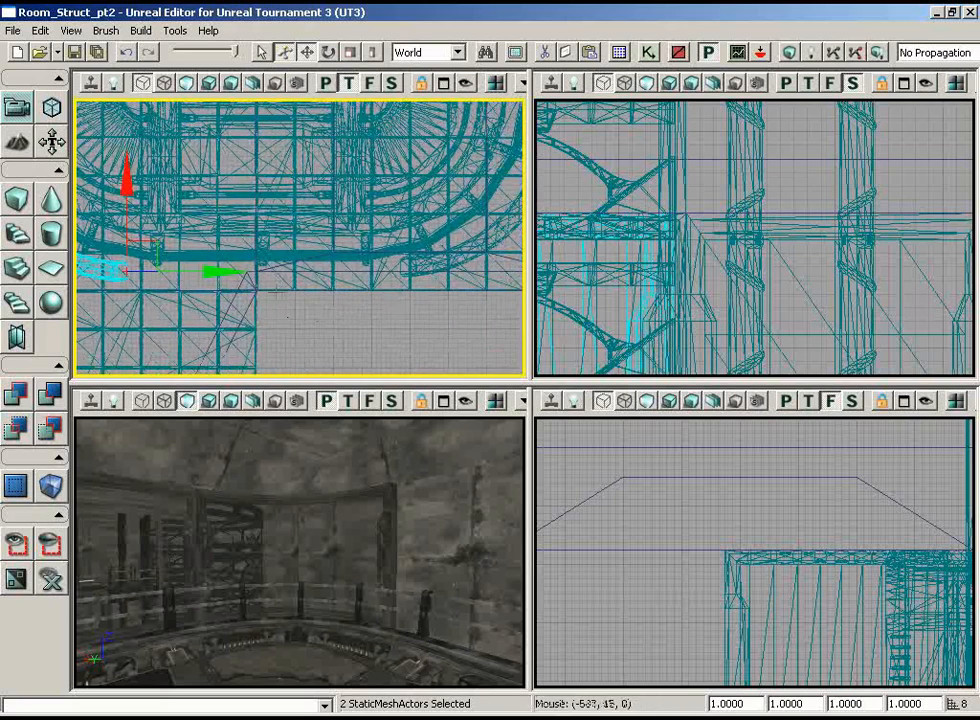
# Step: Slide the curved window next to the opposite corner window and adjust its X position until their ends line up
pyautogui.moveTo(227, 275); pyautogui.dragTo(525, 260)
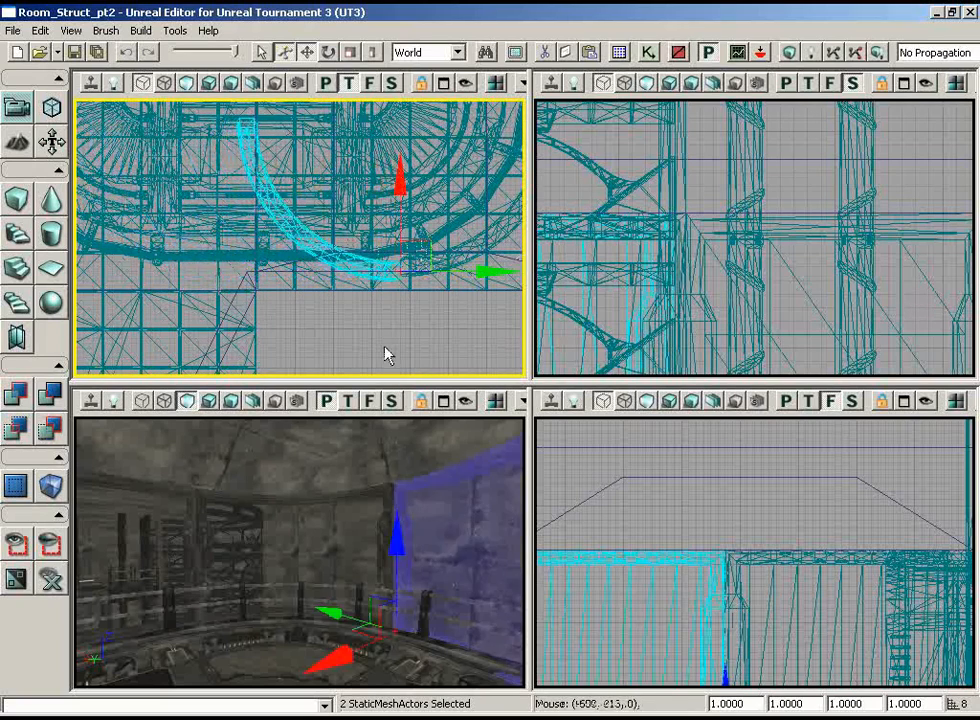
pyautogui.scroll(4, 467, 376)
pyautogui.moveTo(387, 350); pyautogui.dragTo(500, 343)
pyautogui.scroll(4, 527, 279)
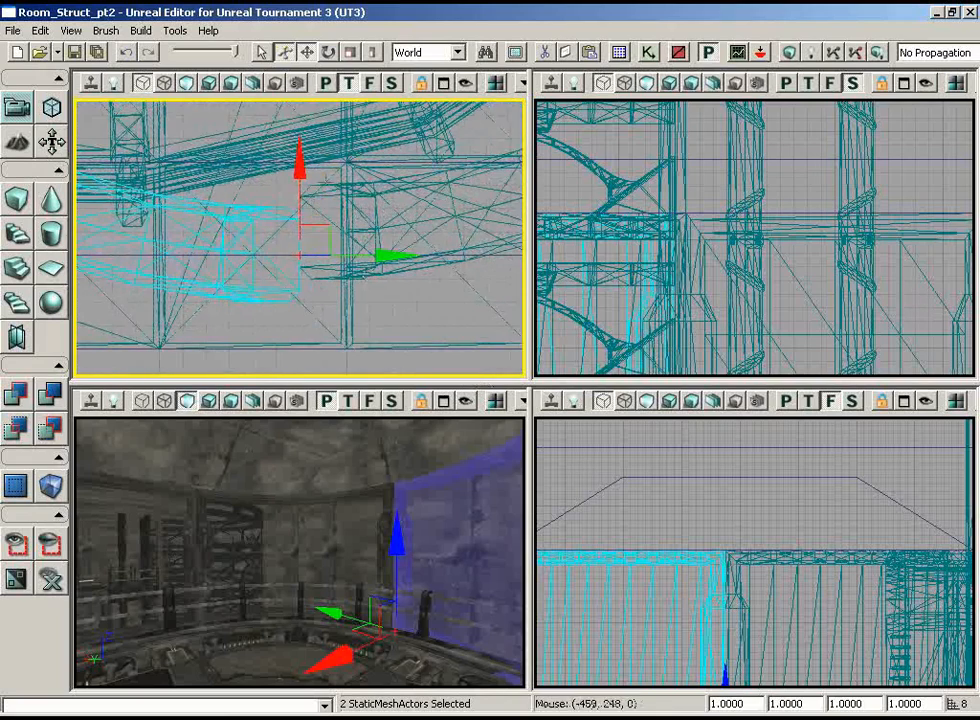
pyautogui.scroll(-6, 332, 308)
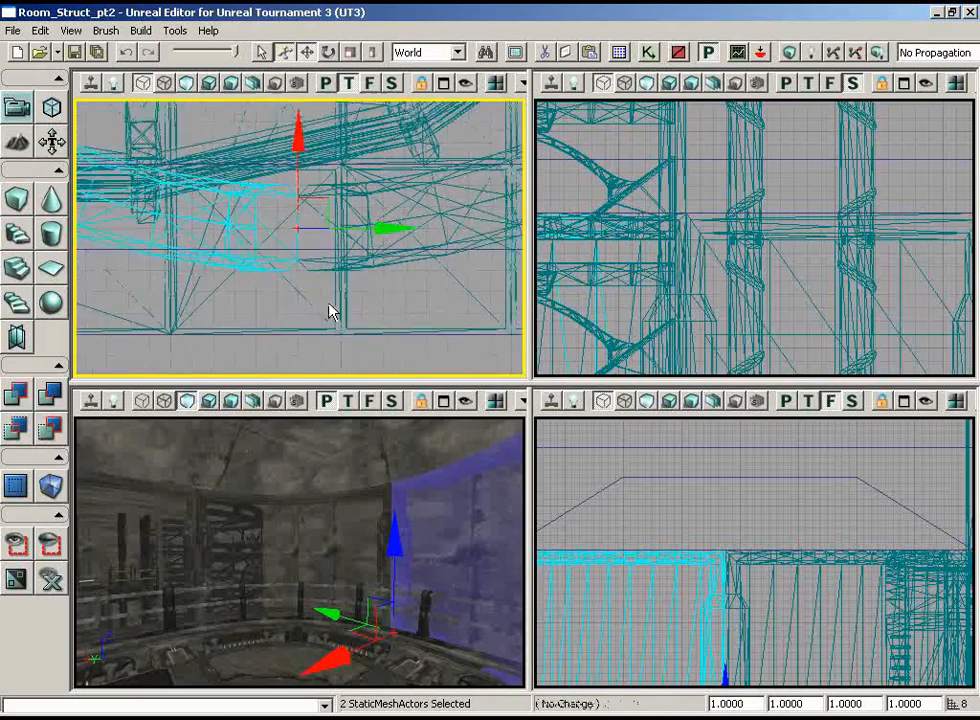
pyautogui.scroll(-2, 352, 128)
pyautogui.moveTo(352, 128); pyautogui.dragTo(133, 105)
pyautogui.scroll(-1, 168, 116)
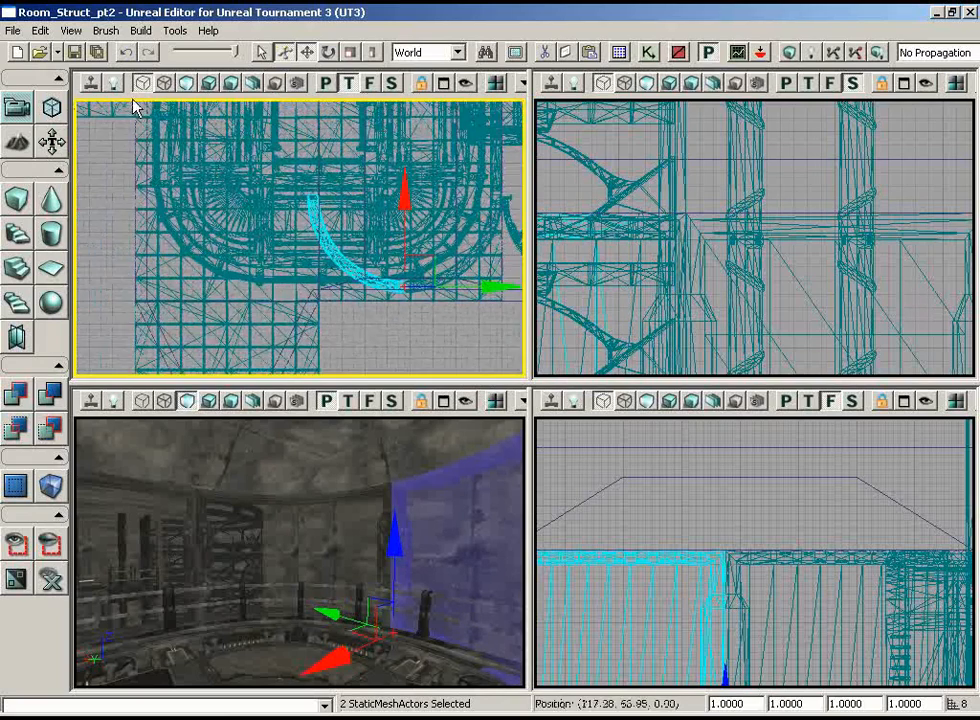
# Step: Slide the aligned curved window along Y back to its own corner, just outside the railing
pyautogui.moveTo(478, 286); pyautogui.dragTo(318, 286)
pyautogui.moveTo(402, 324); pyautogui.dragTo(82, 228)
pyautogui.scroll(8, 88, 351)
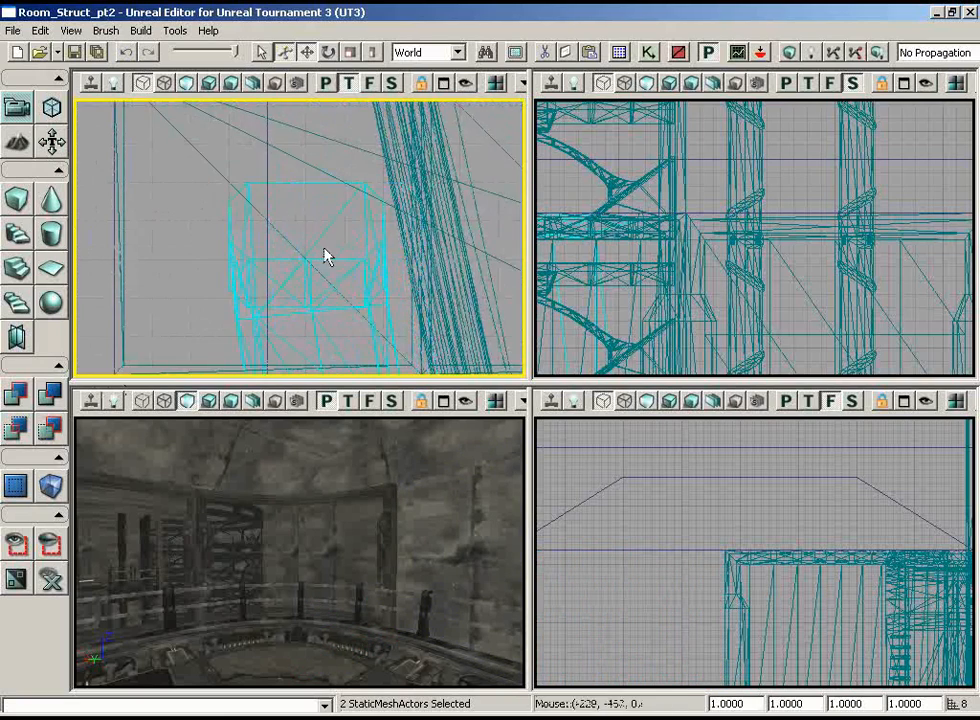
pyautogui.moveTo(325, 250); pyautogui.dragTo(513, 250)
# Step: Duplicate the two adjacent flat windows with their panes and rotate the copies 90 degrees about the vertical axis
pyautogui.moveTo(306, 467); pyautogui.dragTo(430, 490, button='right')
pyautogui.moveTo(310, 520); pyautogui.dragTo(357, 591, button='right')
pyautogui.click(350, 588)
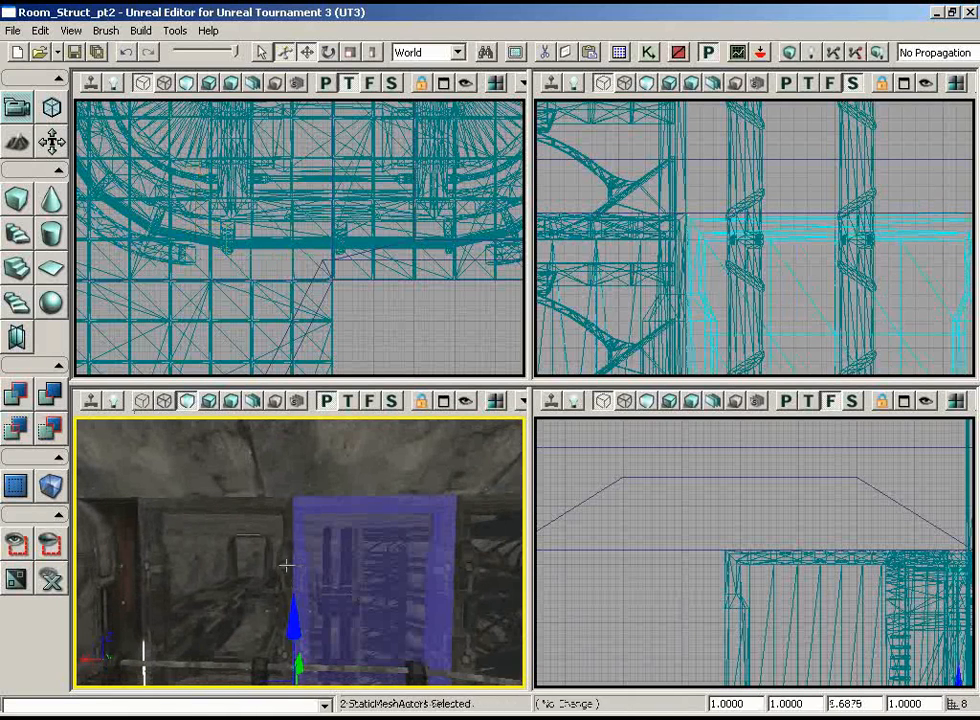
pyautogui.keyDown('ctrl'); pyautogui.click(252, 564); pyautogui.keyUp('ctrl')
pyautogui.keyDown('ctrl'); pyautogui.click(222, 586); pyautogui.keyUp('ctrl')
pyautogui.scroll(-4, 405, 270)
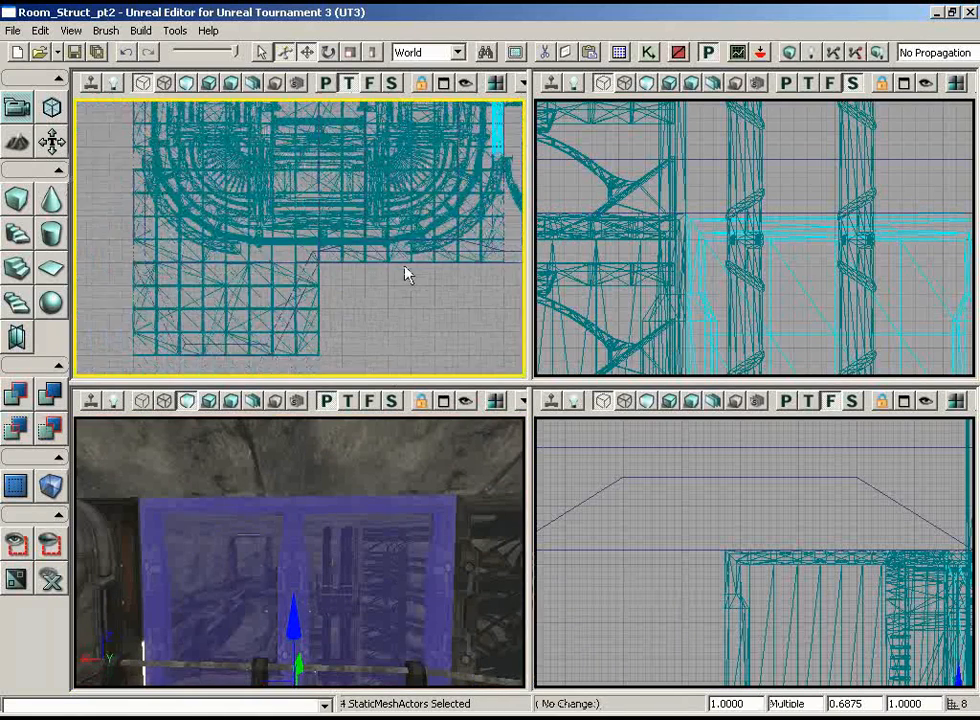
pyautogui.moveTo(405, 268); pyautogui.dragTo(409, 346, button='right')
pyautogui.press('space')
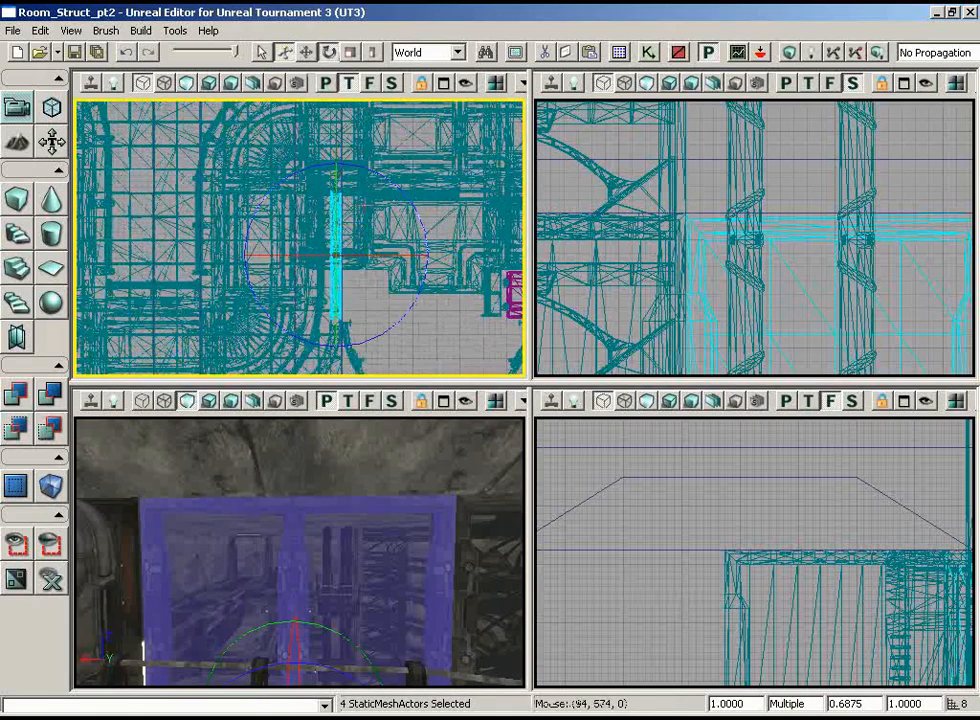
pyautogui.moveTo(381, 172); pyautogui.dragTo(478, 360)
pyautogui.moveTo(343, 480); pyautogui.dragTo(468, 688)
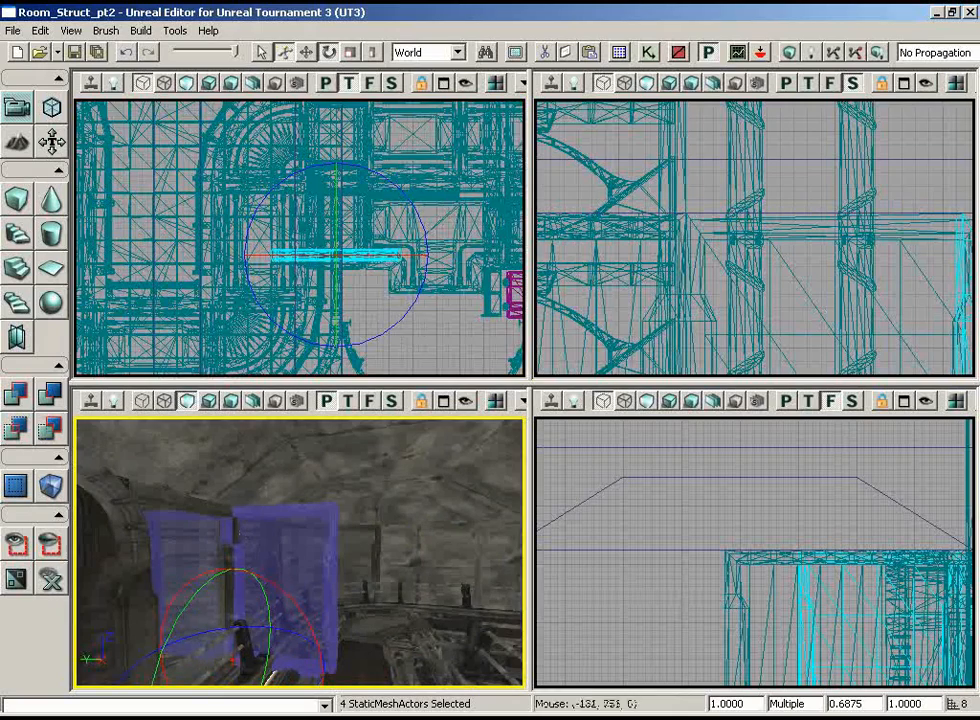
# Step: Move the copied pair of flat windows to the straight end of the walkway, between the two curved corner windows
pyautogui.moveTo(431, 254); pyautogui.dragTo(431, 297, button='right')
pyautogui.scroll(-3, 431, 297)
pyautogui.press('space')
pyautogui.moveTo(330, 210); pyautogui.dragTo(127, 350)
pyautogui.scroll(5, 281, 282)
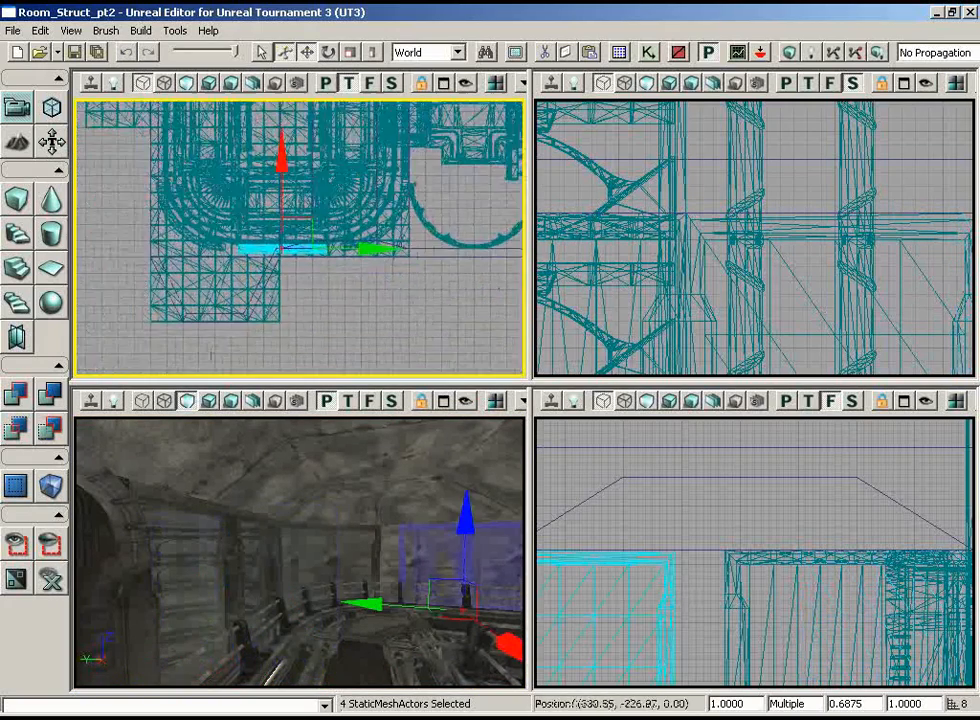
pyautogui.moveTo(226, 254); pyautogui.dragTo(232, 222)
pyautogui.click(222, 261)
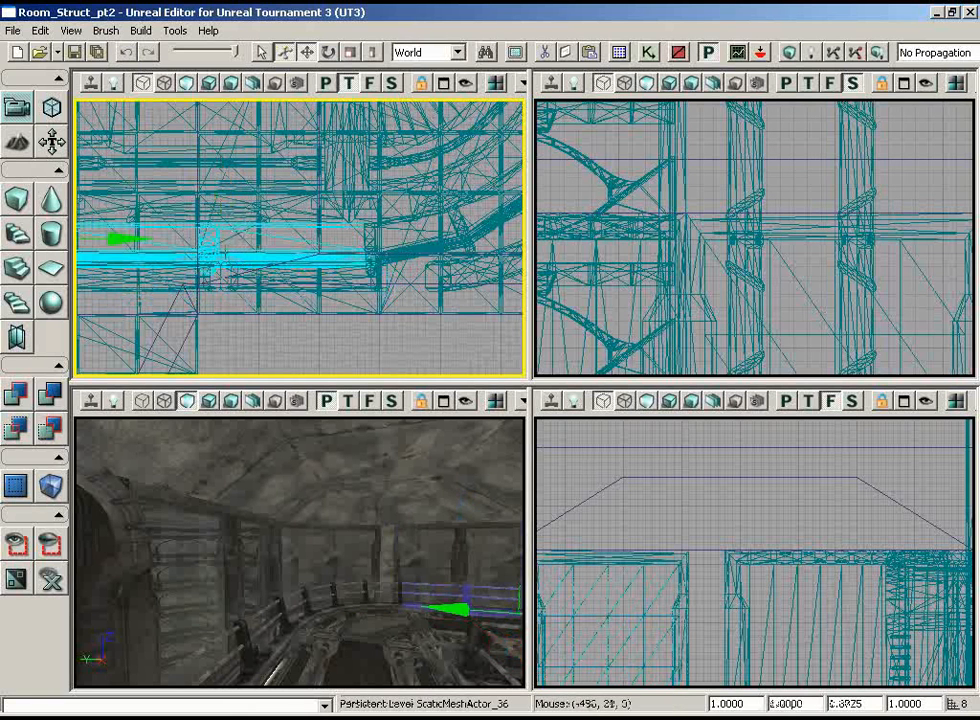
# Step: Reselect both flat frames and their panes and nudge them toward the middle of the gap between the corner windows
pyautogui.moveTo(293, 567); pyautogui.dragTo(270, 553)
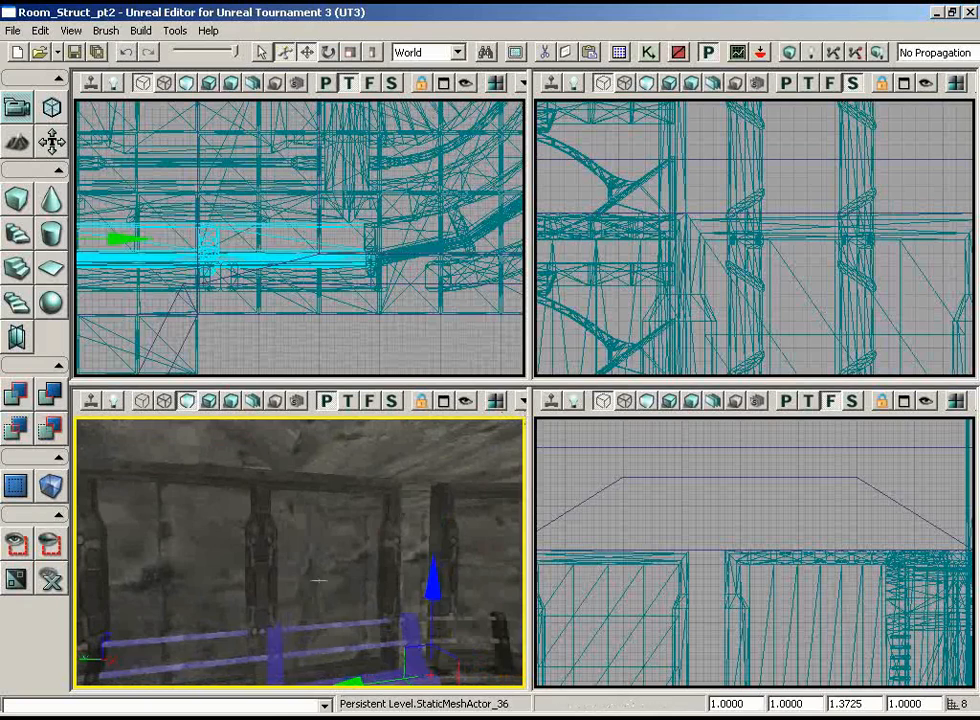
pyautogui.click(270, 553)
pyautogui.keyDown('ctrl'); pyautogui.click(259, 552); pyautogui.keyUp('ctrl')
pyautogui.keyDown('ctrl'); pyautogui.click(256, 545); pyautogui.keyUp('ctrl')
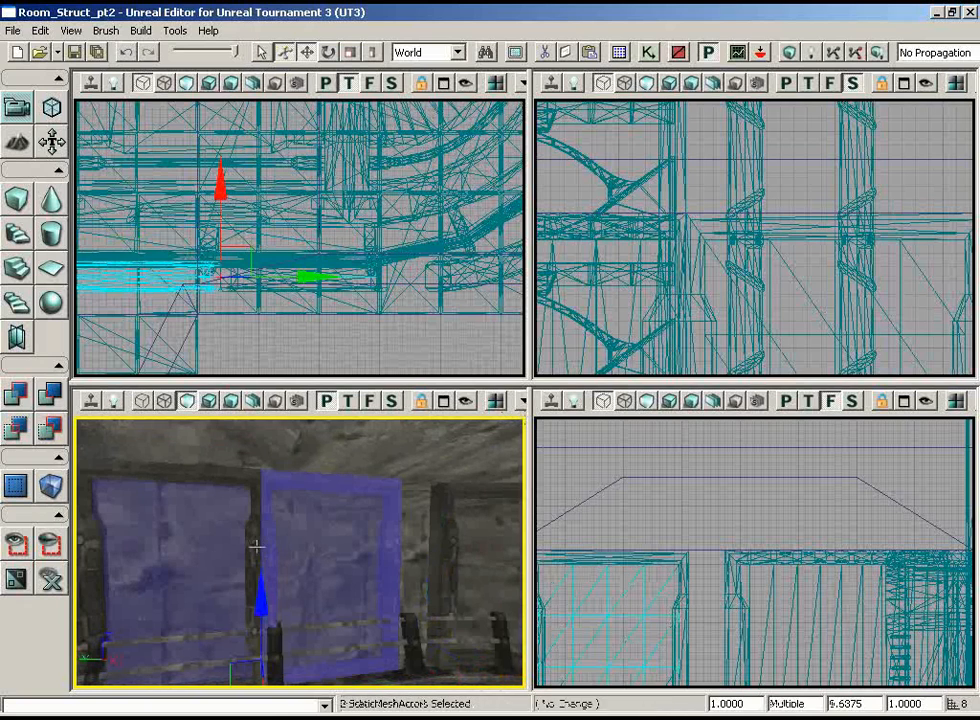
pyautogui.keyDown('ctrl'); pyautogui.click(277, 530); pyautogui.keyUp('ctrl')
pyautogui.moveTo(300, 240); pyautogui.dragTo(294, 271)
pyautogui.moveTo(360, 587)
pyautogui.mouseDown()
pyautogui.moveTo(313, 587)
pyautogui.moveTo(360, 587)
pyautogui.mouseUp()
pyautogui.moveTo(464, 380); pyautogui.dragTo(460, 345)
# Step: Isolate the flat windows with the two neighbouring corner frames and measure the gap between the corner frames
pyautogui.keyDown('ctrl'); pyautogui.click(432, 551); pyautogui.keyUp('ctrl')
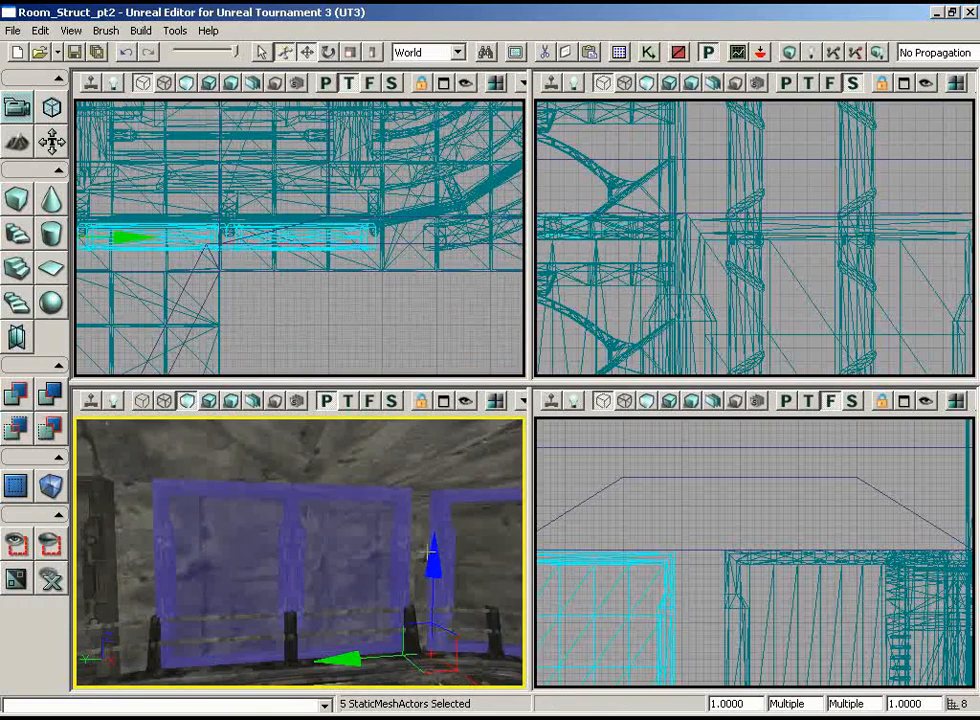
pyautogui.keyDown('ctrl'); pyautogui.click(106, 540); pyautogui.keyUp('ctrl')
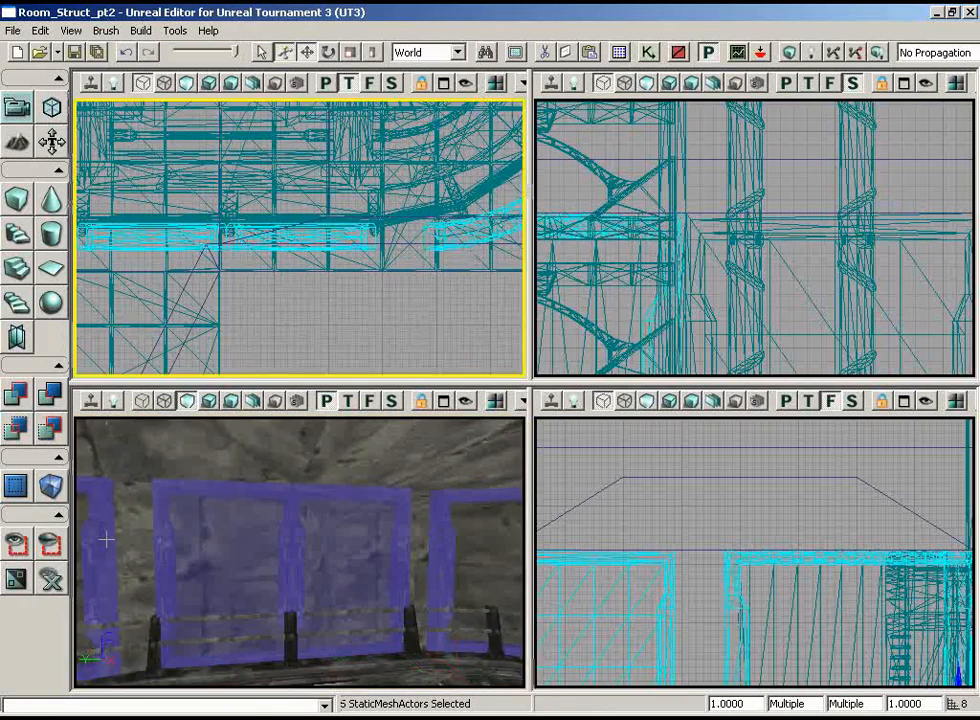
pyautogui.click(20, 548)
pyautogui.moveTo(207, 287); pyautogui.dragTo(214, 317)
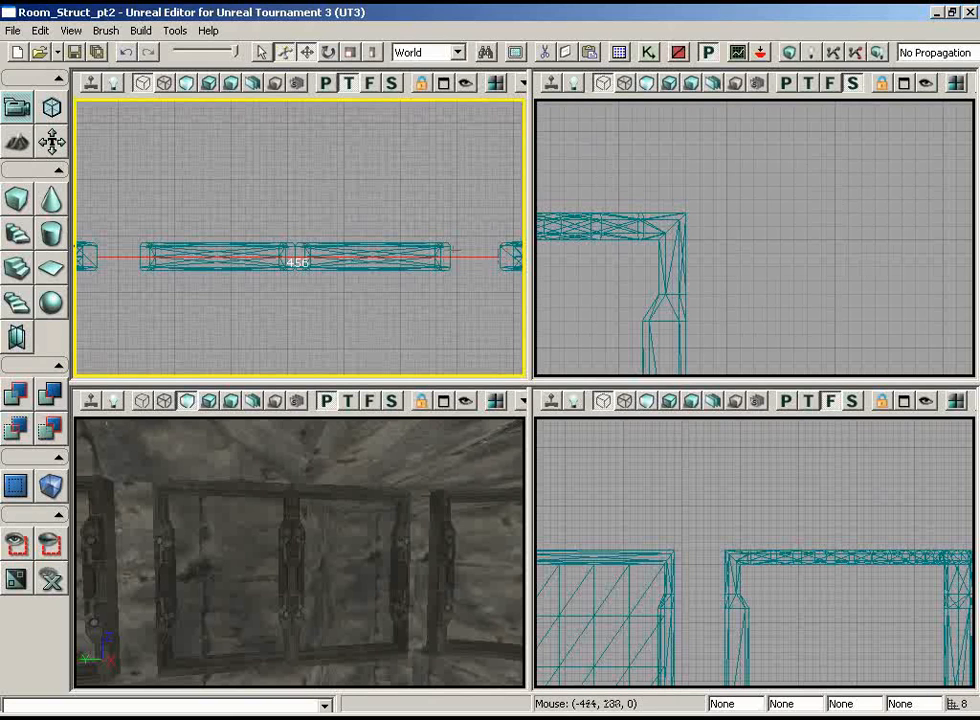
# Step: Switch to Calculator and work out the scale factor per window by halving 456 and dividing by 256
pyautogui.hotkey('alt', 'Tab')
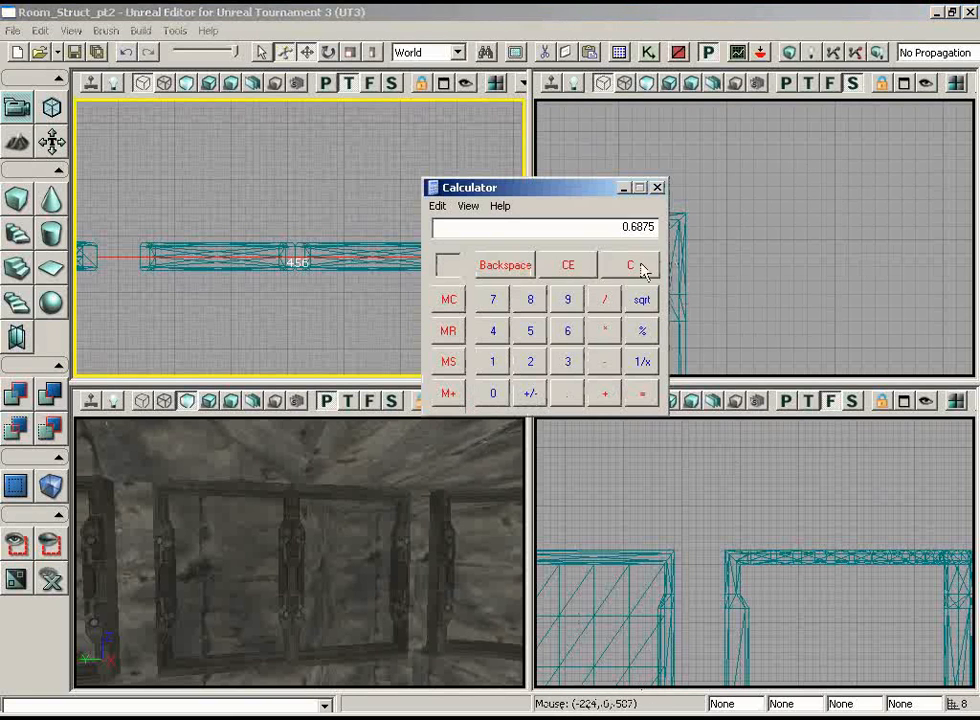
pyautogui.write('56')
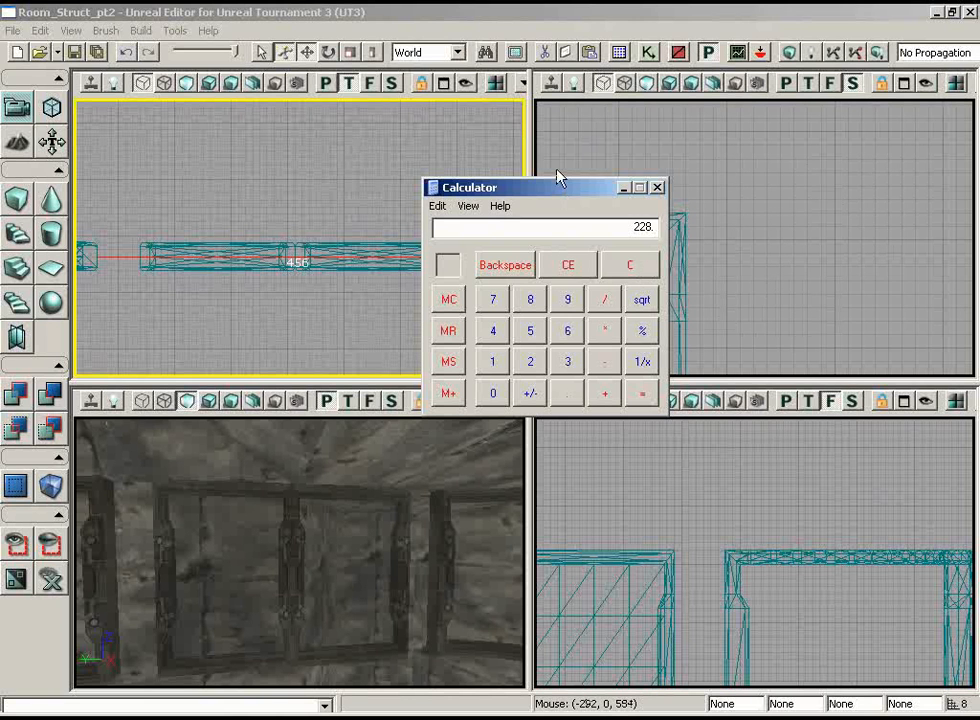
pyautogui.write('/256')
pyautogui.press('Return')
pyautogui.click(619, 7)
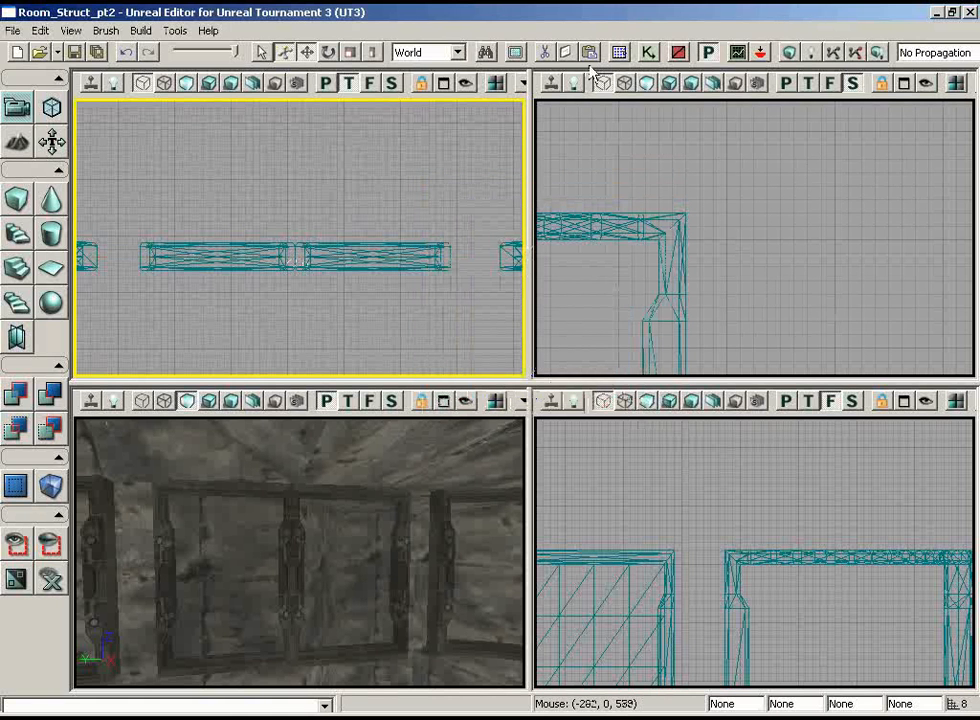
# Step: Select both flat frames with their panes and set their DrawScale3D Y to 0.8906
pyautogui.click(356, 268)
pyautogui.keyDown('ctrl'); pyautogui.click(350, 536); pyautogui.keyUp('ctrl')
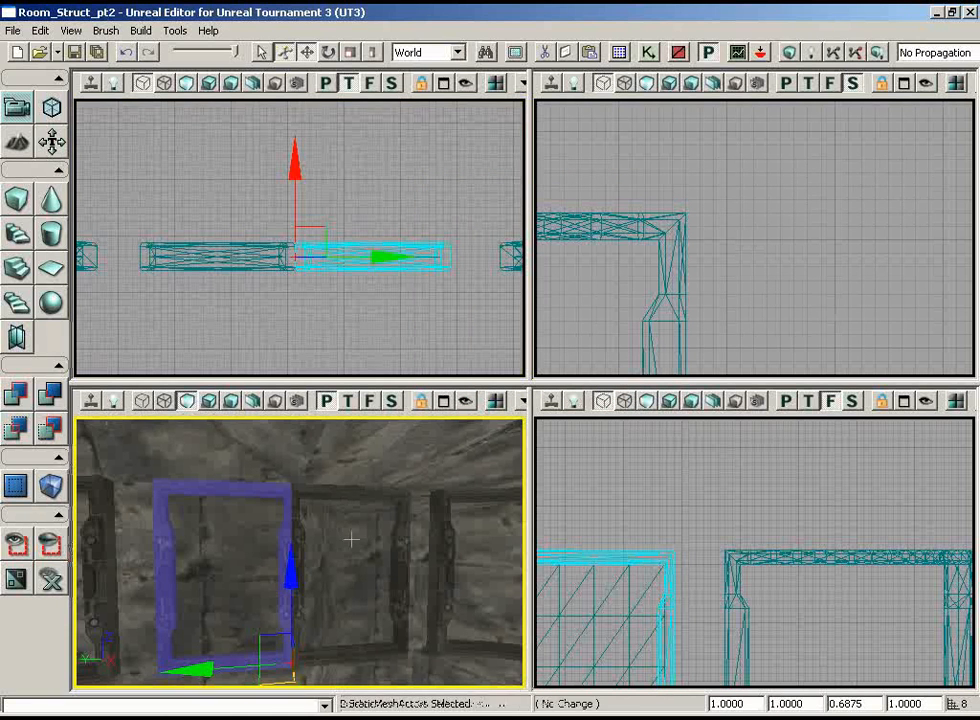
pyautogui.keyDown('ctrl'); pyautogui.click(254, 542); pyautogui.keyUp('ctrl')
pyautogui.keyDown('ctrl'); pyautogui.click(301, 538); pyautogui.keyUp('ctrl')
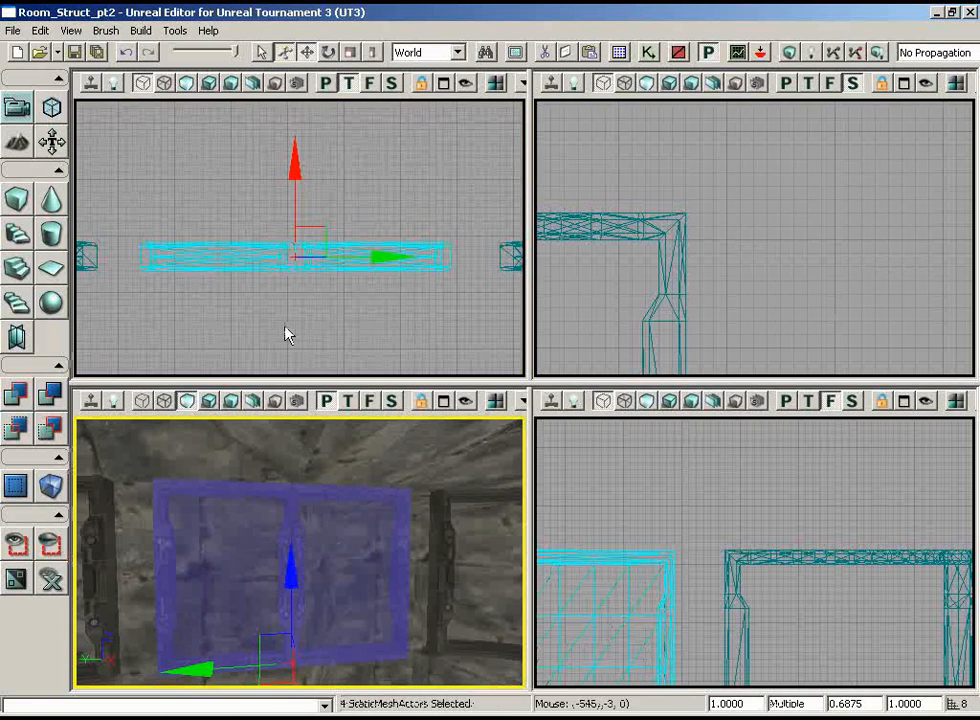
pyautogui.moveTo(287, 334); pyautogui.dragTo(320, 356)
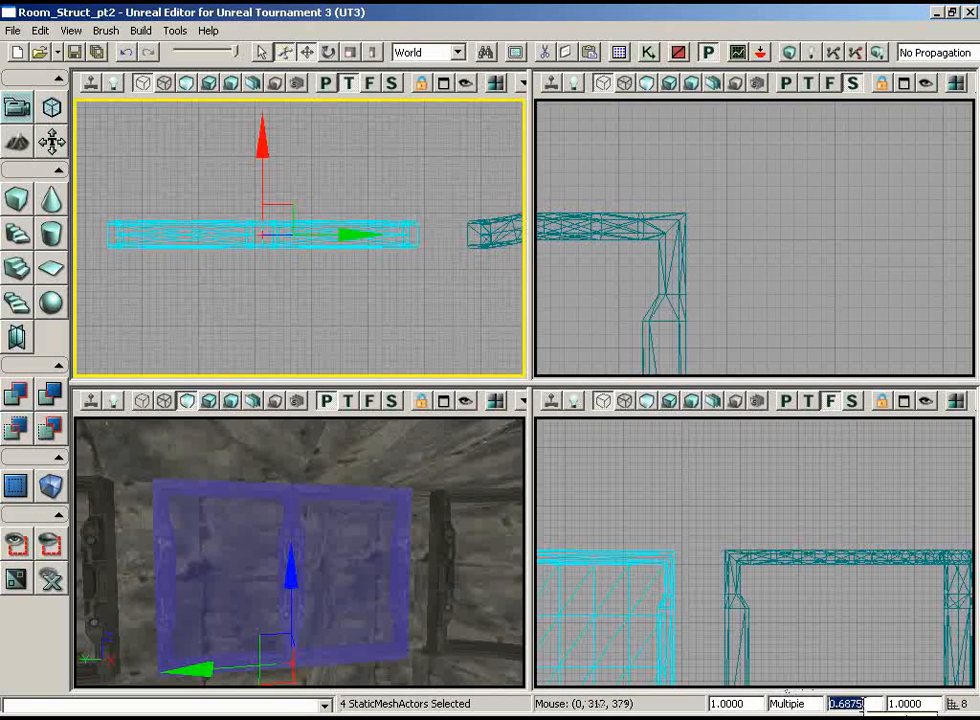
pyautogui.press('Return')
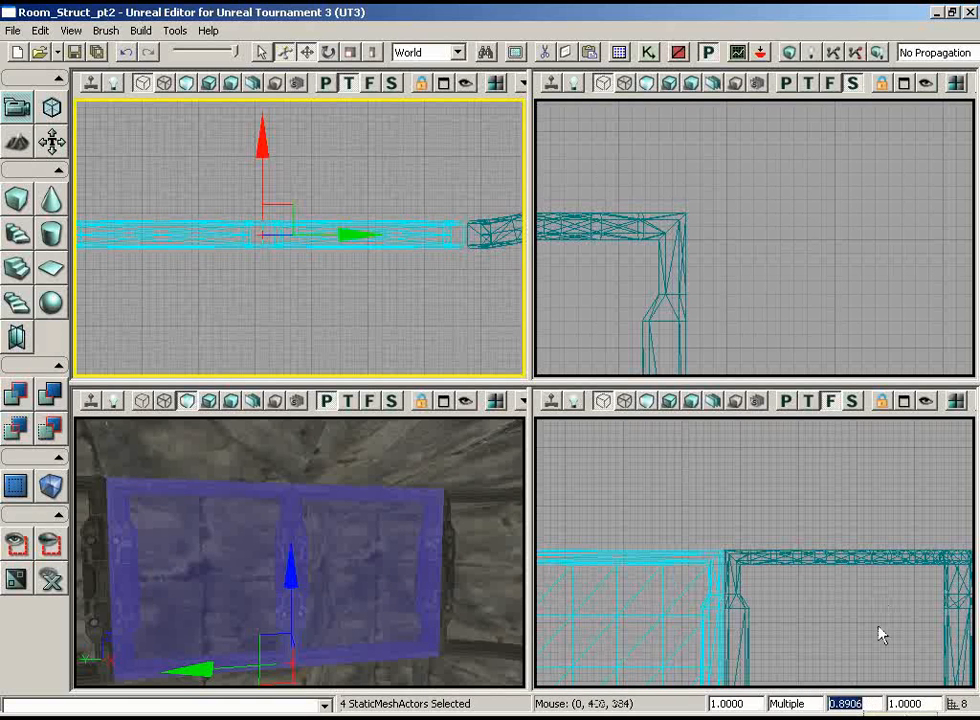
# Step: Set the drag grid to 4 and nudge the flat windows along the wall to center them between the corner frames
pyautogui.moveTo(517, 281); pyautogui.dragTo(492, 279)
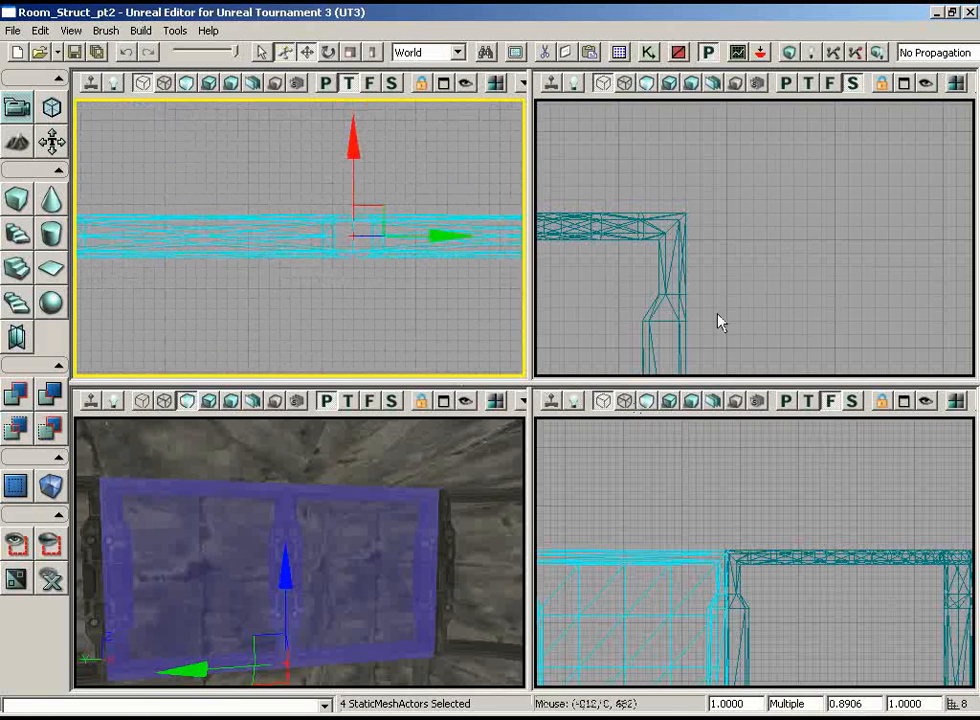
pyautogui.click(71, 30)
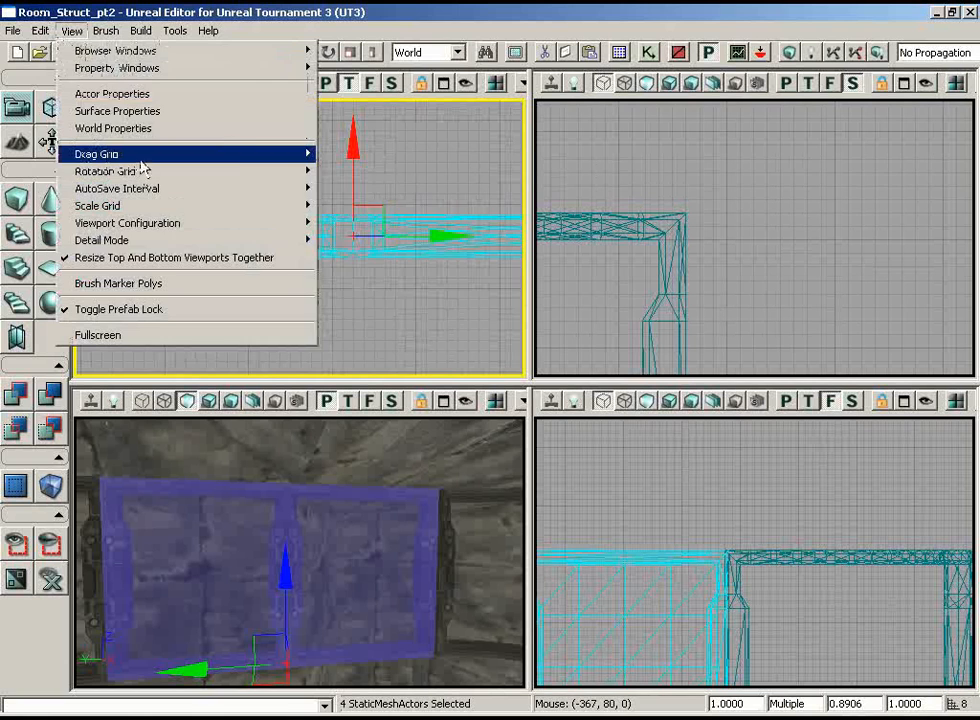
pyautogui.moveTo(143, 158)
pyautogui.click(352, 211)
pyautogui.moveTo(389, 298); pyautogui.dragTo(518, 285)
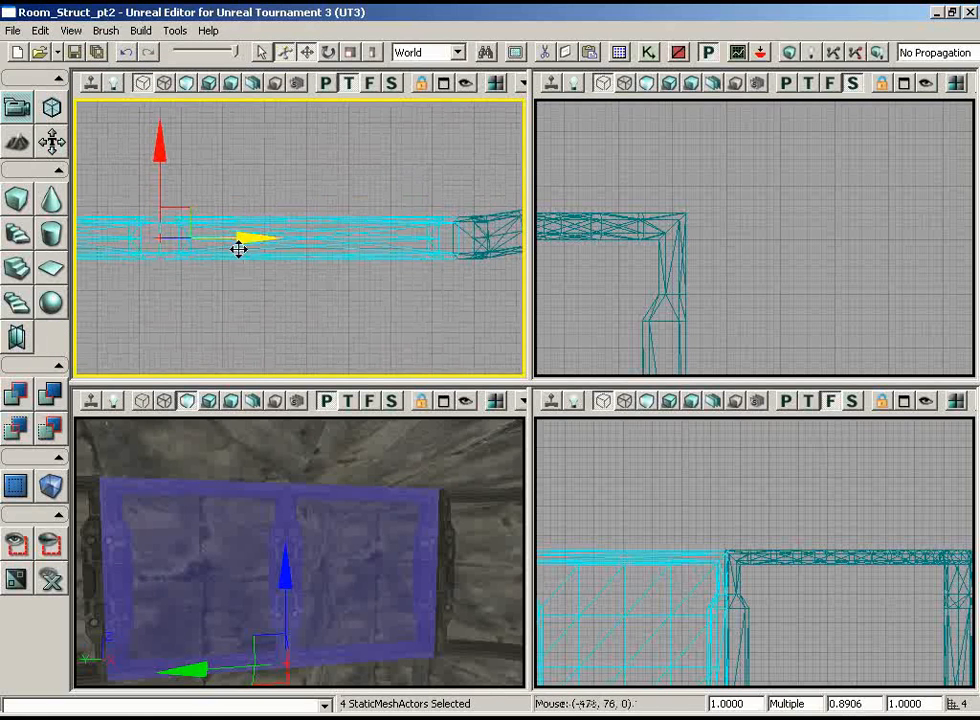
pyautogui.moveTo(229, 241); pyautogui.dragTo(220, 241)
# Step: Check the windows' other end against its corner frame, set the drag grid back to 8 and unhide all hidden objects
pyautogui.moveTo(390, 291); pyautogui.dragTo(78, 203)
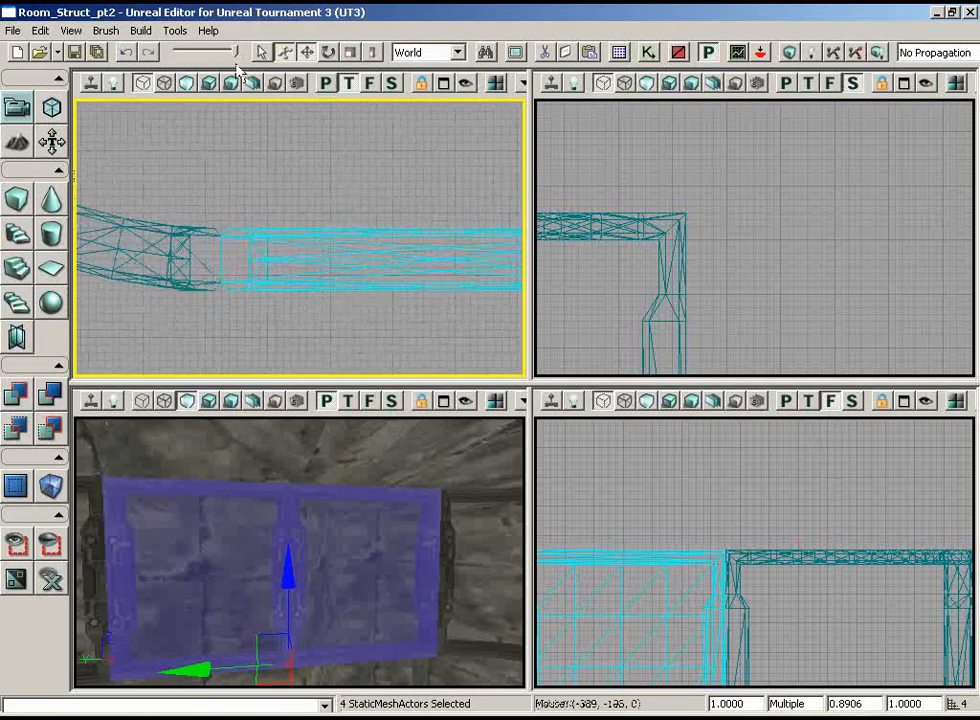
pyautogui.click(71, 30)
pyautogui.moveTo(280, 153)
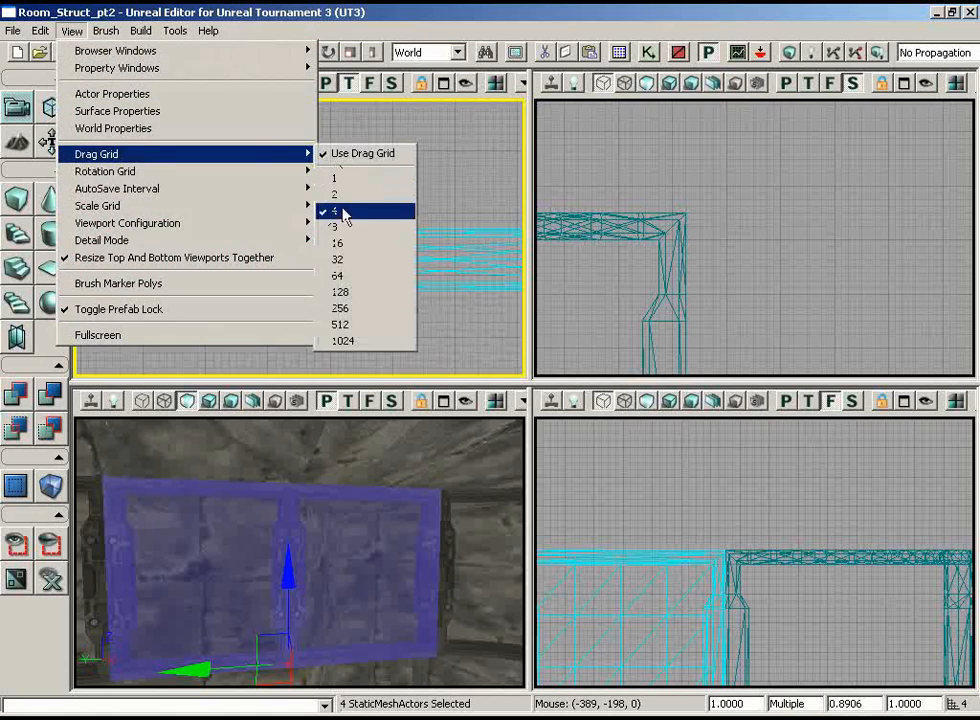
pyautogui.click(341, 228)
pyautogui.moveTo(392, 224); pyautogui.dragTo(527, 105)
pyautogui.moveTo(358, 540); pyautogui.dragTo(28, 458)
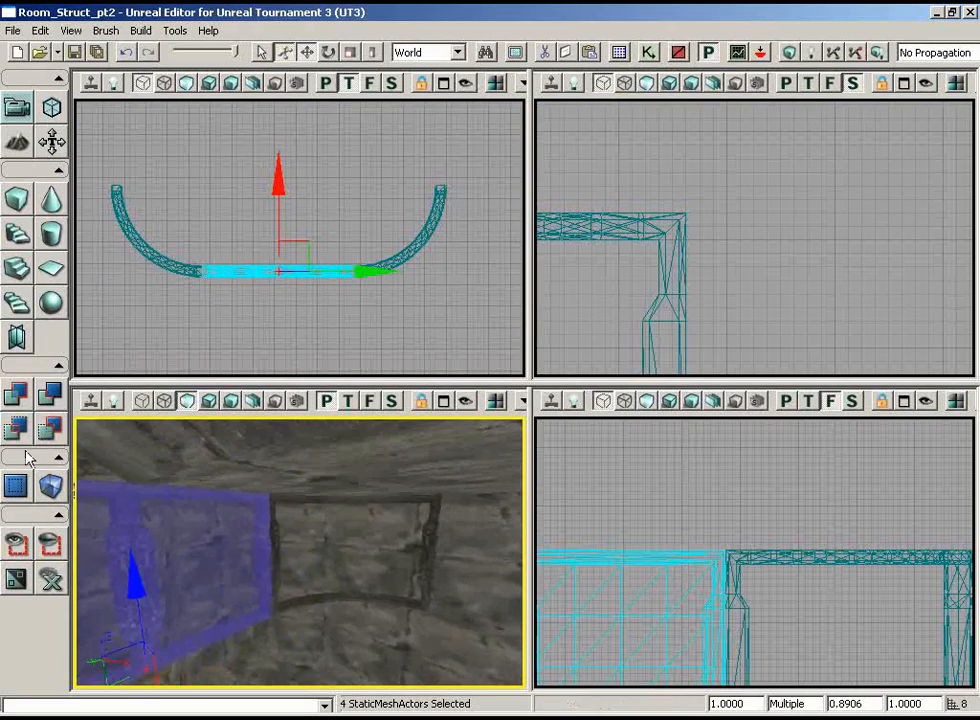
pyautogui.click(50, 578)
# Step: Duplicate the two flat windows with their panes and rotate the copy 90 degrees in the top view
pyautogui.moveTo(376, 573); pyautogui.dragTo(470, 418)
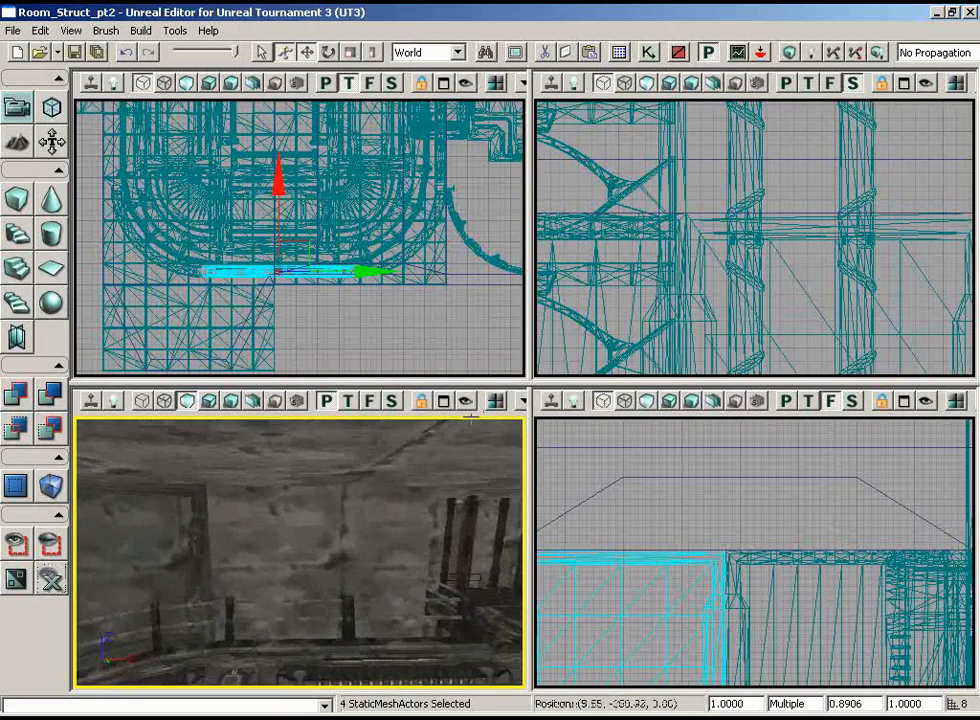
pyautogui.moveTo(339, 317); pyautogui.dragTo(245, 345)
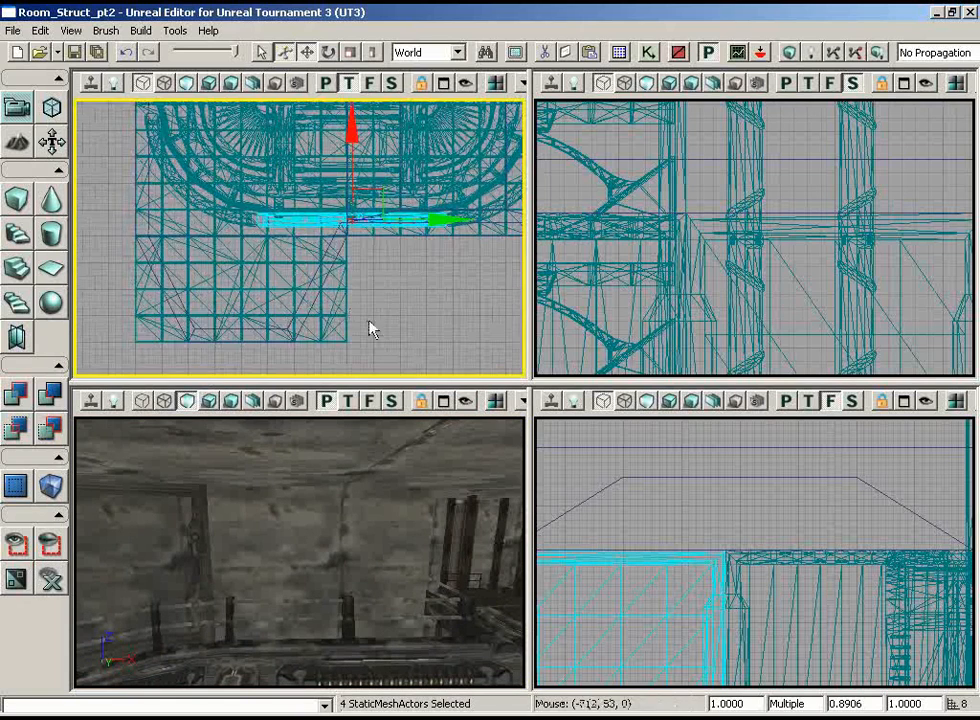
pyautogui.press('space')
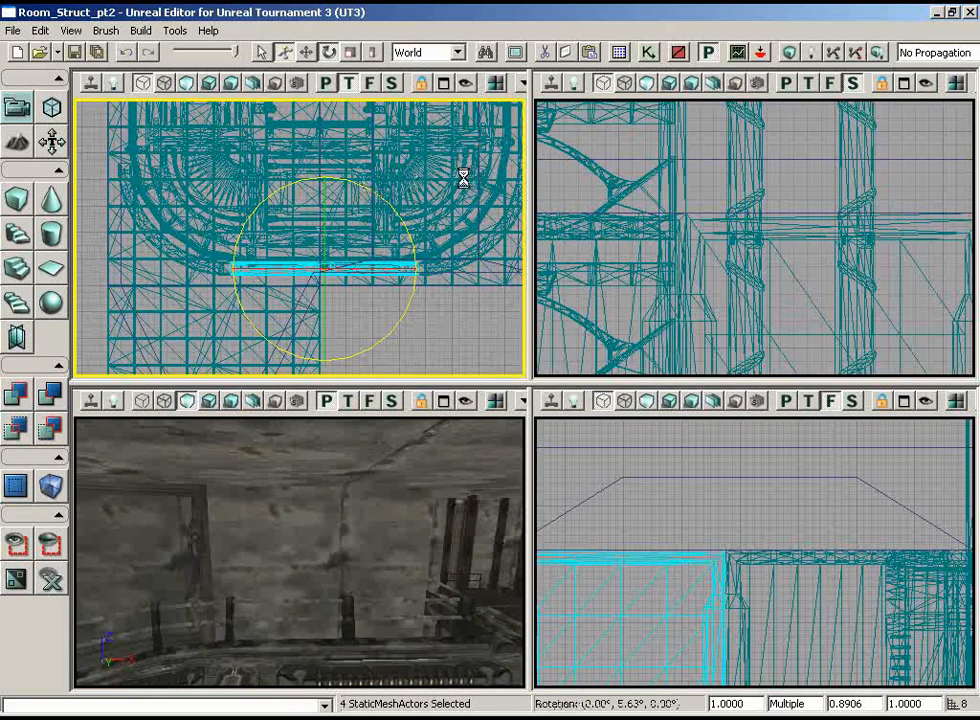
pyautogui.moveTo(463, 178); pyautogui.dragTo(524, 167)
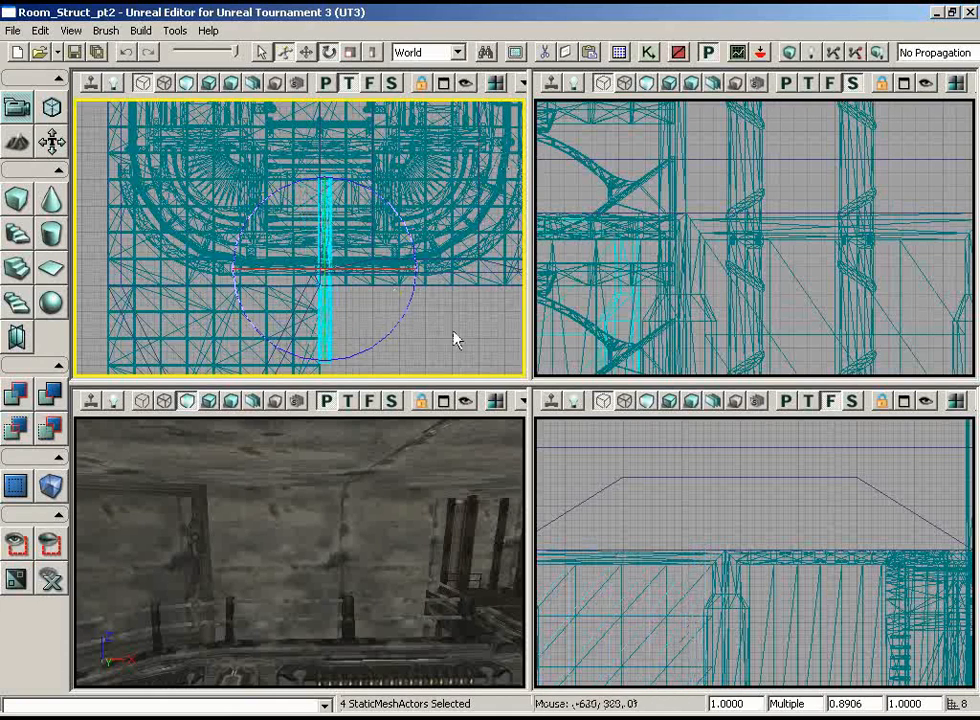
pyautogui.moveTo(453, 331); pyautogui.dragTo(461, 360)
# Step: Move the rotated windows onto the side wall, with their end close to the curved corner frame
pyautogui.moveTo(365, 269); pyautogui.dragTo(221, 149)
pyautogui.scroll(6, 225, 165)
pyautogui.scroll(-4, 221, 146)
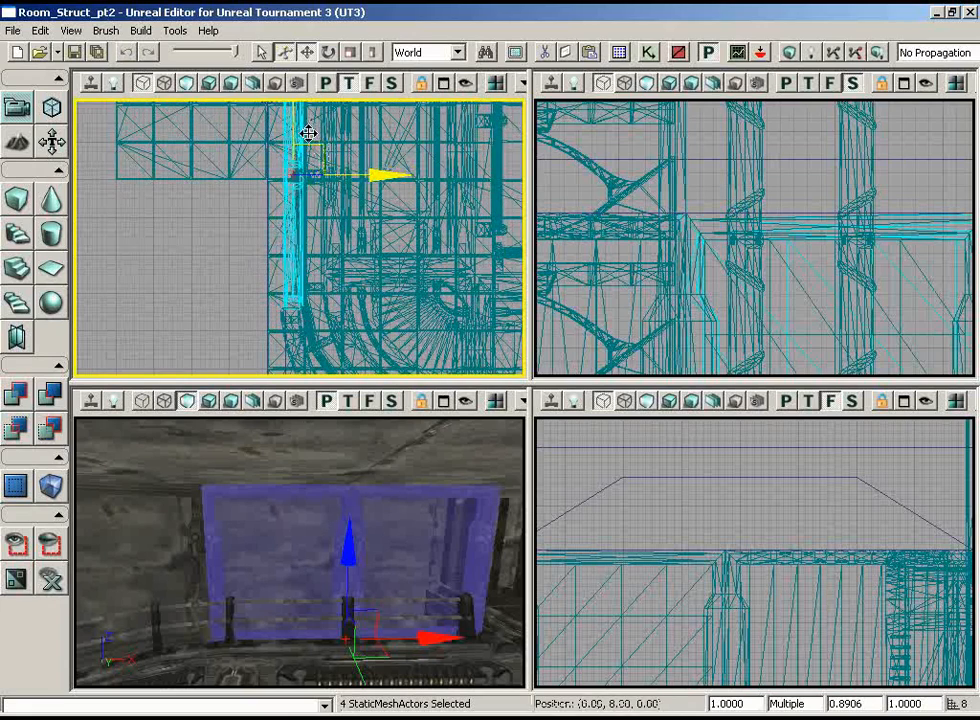
pyautogui.moveTo(308, 133); pyautogui.dragTo(306, 218)
pyautogui.scroll(6, 306, 218)
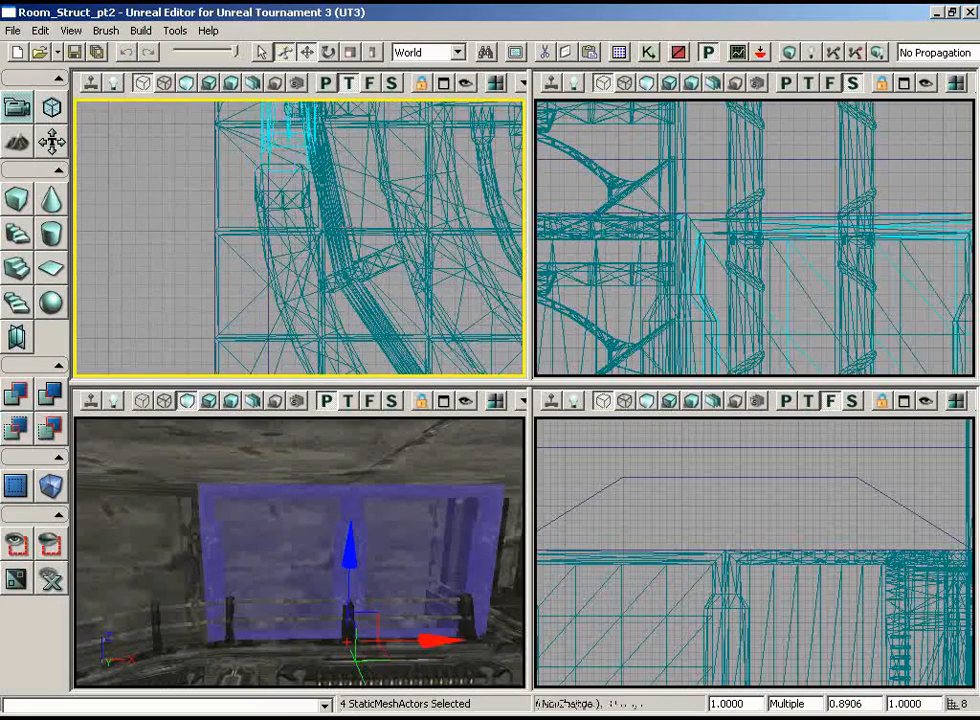
pyautogui.moveTo(300, 172); pyautogui.dragTo(358, 234)
pyautogui.scroll(5, 300, 235)
pyautogui.scroll(2, 358, 234)
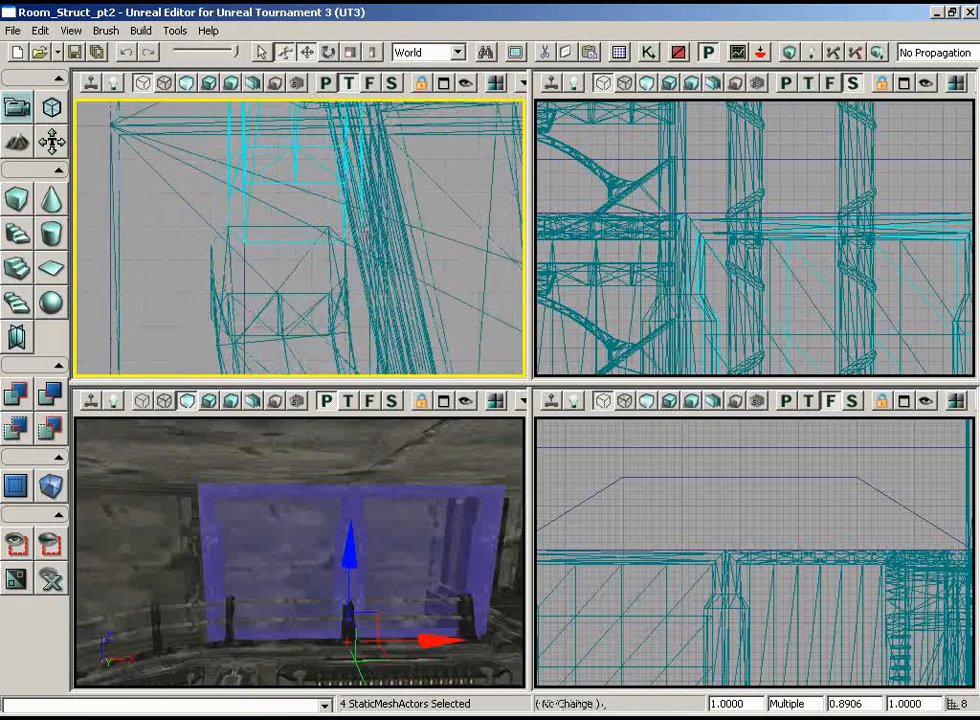
pyautogui.scroll(-5, 350, 230)
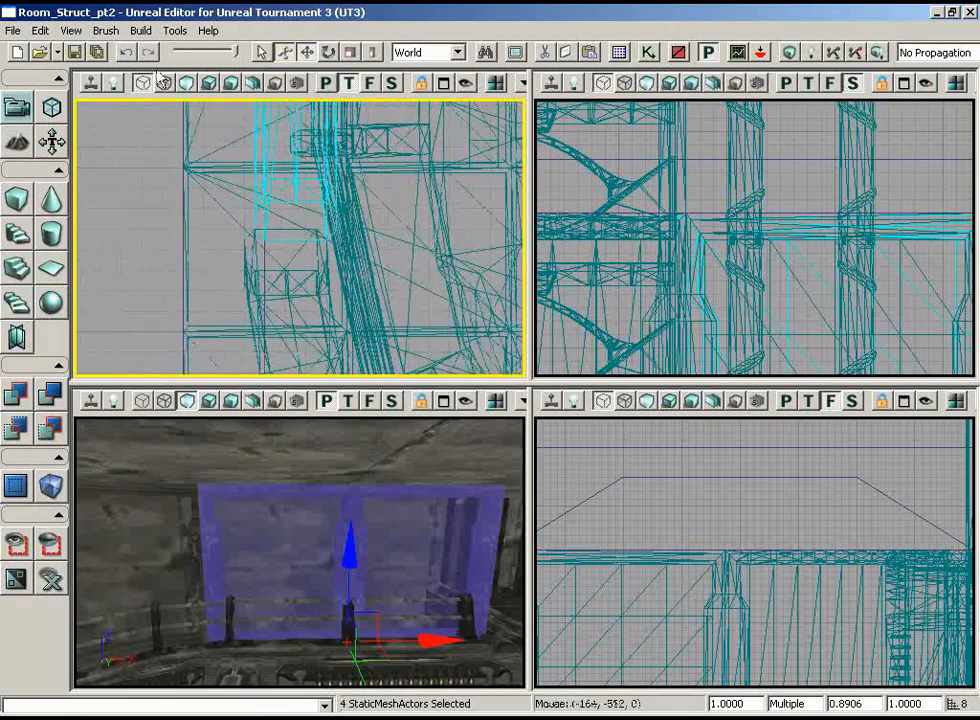
# Step: Set the drag grid to 4 and nudge the rotated windows into line with the corner frame
pyautogui.click(72, 31)
pyautogui.moveTo(185, 156)
pyautogui.click(392, 206)
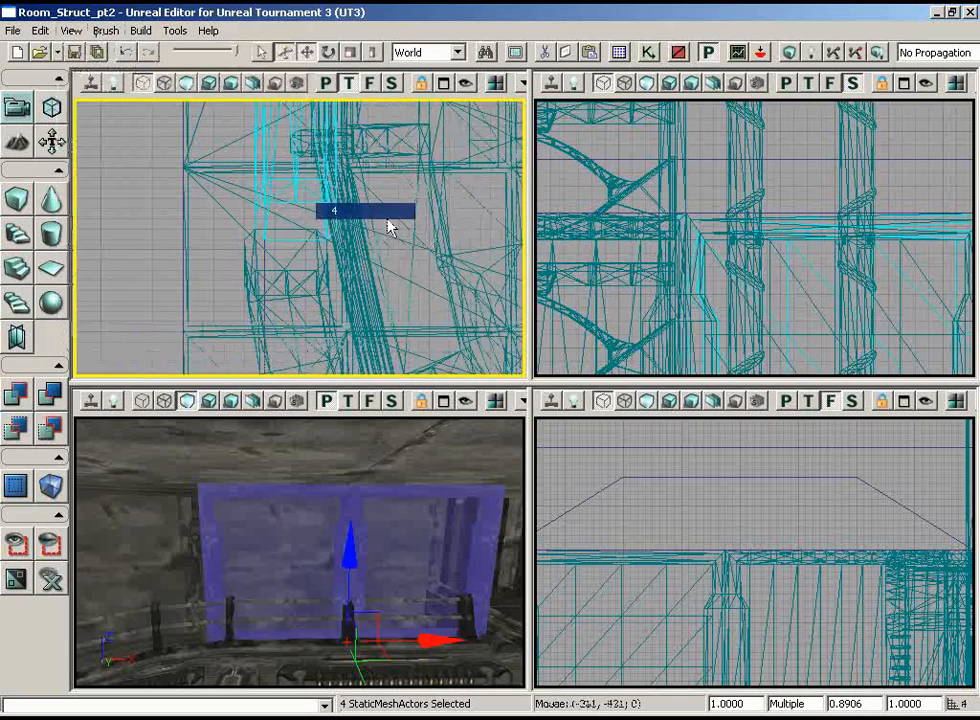
pyautogui.moveTo(387, 265); pyautogui.dragTo(405, 242)
pyautogui.scroll(-3, 384, 244)
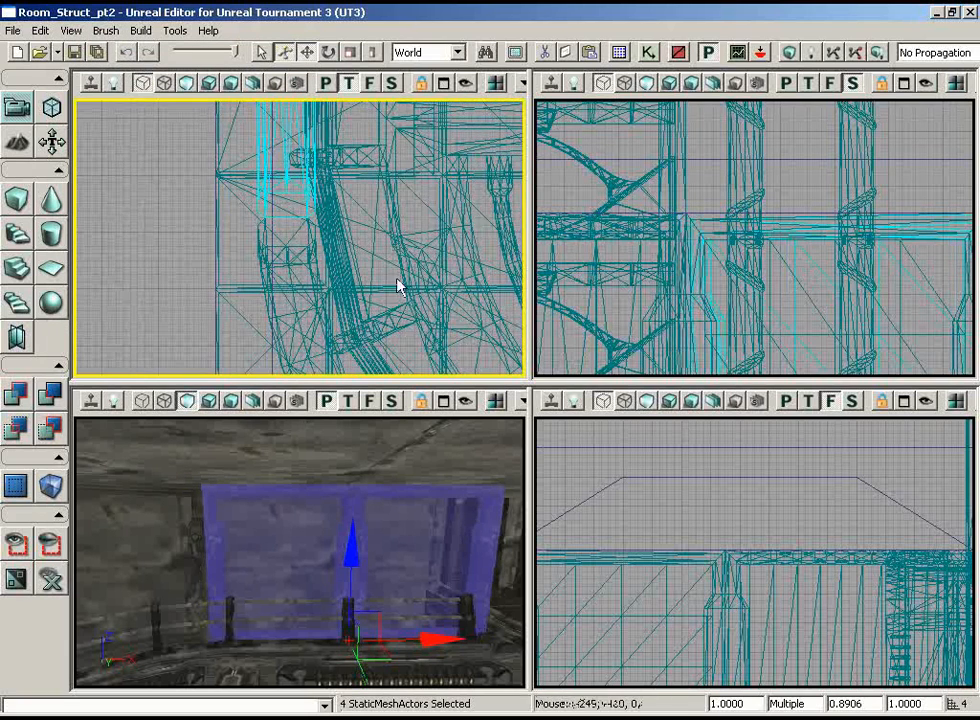
pyautogui.scroll(-7, 397, 287)
pyautogui.moveTo(397, 287); pyautogui.dragTo(392, 325)
# Step: Set the drag grid back to 8
pyautogui.click(72, 31)
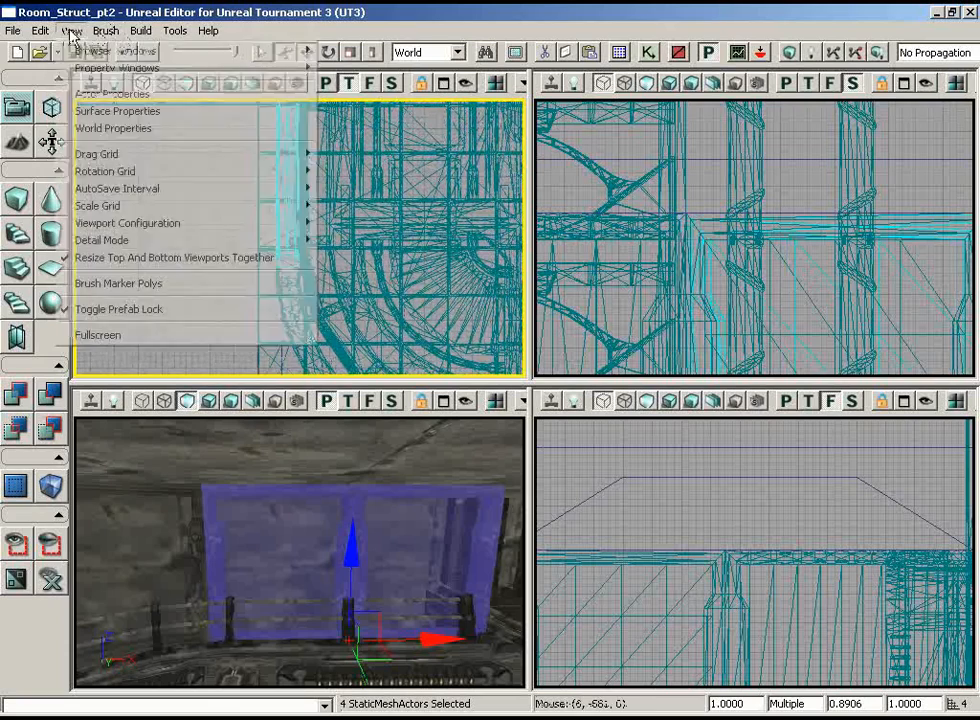
pyautogui.moveTo(176, 156)
pyautogui.click(362, 230)
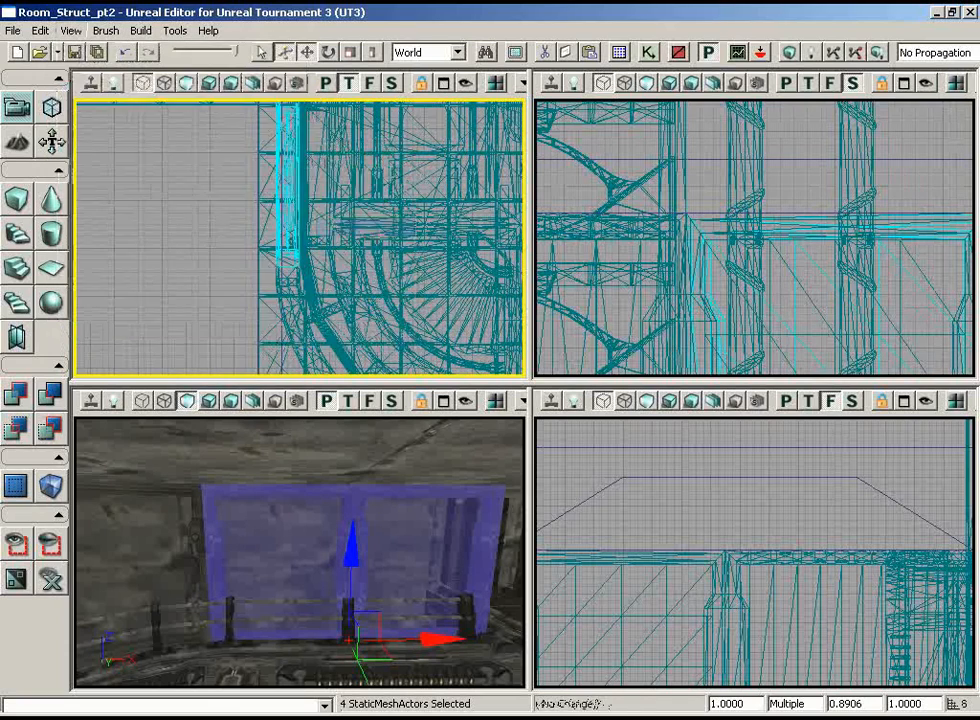
pyautogui.scroll(-7, 240, 200)
pyautogui.moveTo(180, 147); pyautogui.dragTo(245, 208)
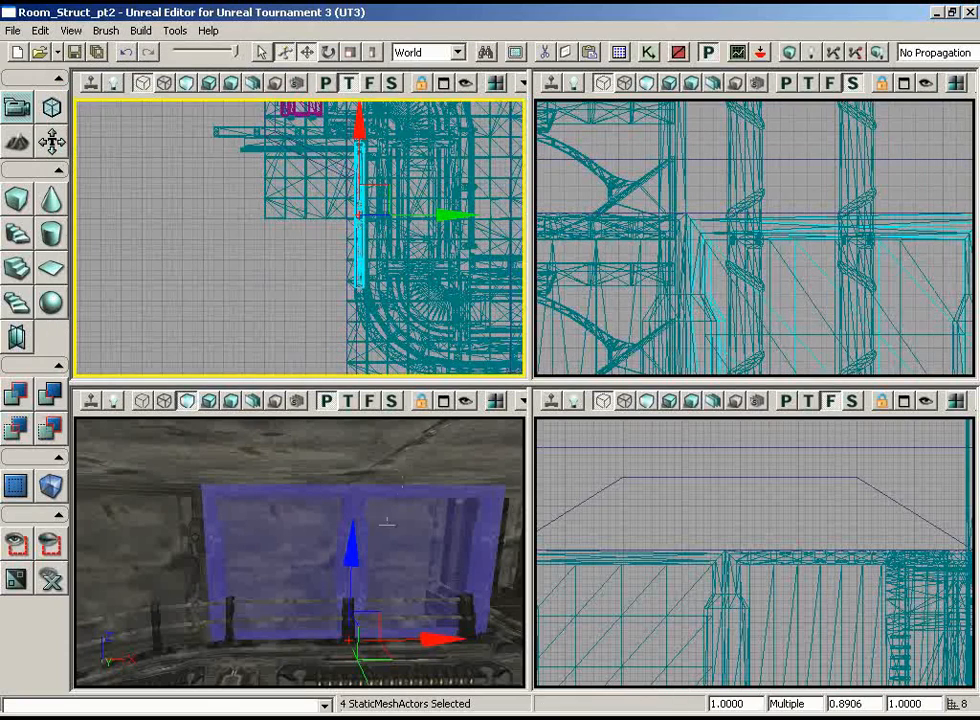
# Step: Examine how the rotated windows sit along the side wall from several angles in the perspective view
pyautogui.moveTo(387, 524); pyautogui.dragTo(421, 519)
pyautogui.moveTo(255, 495); pyautogui.dragTo(315, 589)
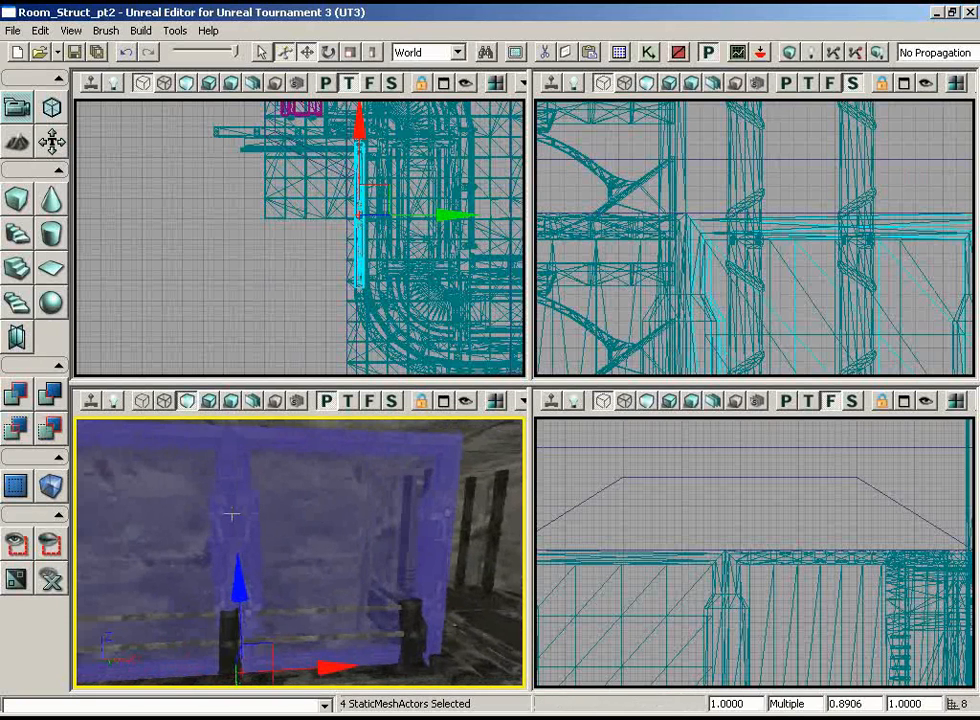
pyautogui.moveTo(323, 263); pyautogui.dragTo(260, 264, button='right')
pyautogui.moveTo(255, 495); pyautogui.dragTo(206, 502, button='right')
pyautogui.moveTo(206, 502); pyautogui.dragTo(329, 400, button='middle')
pyautogui.moveTo(329, 400); pyautogui.dragTo(315, 604)
pyautogui.moveTo(315, 604); pyautogui.dragTo(315, 549, button='middle')
pyautogui.moveTo(315, 549); pyautogui.dragTo(264, 417)
pyautogui.moveTo(264, 417); pyautogui.dragTo(403, 503, button='right')
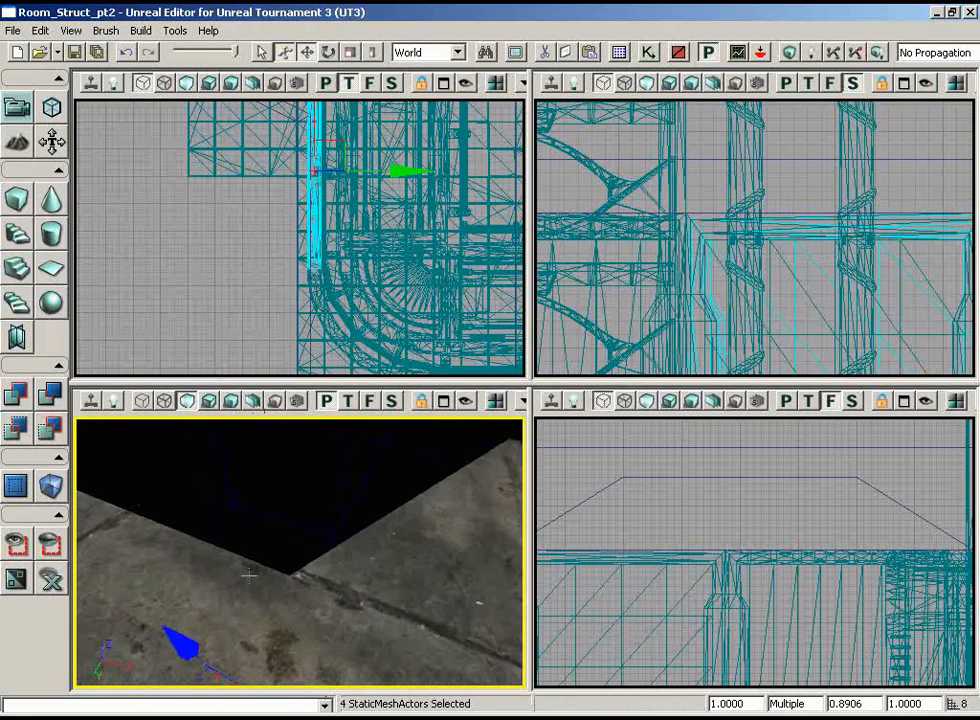
# Step: Toggle static meshes off and on in the top view to locate the brush corner beside the rotated windows
pyautogui.moveTo(268, 268); pyautogui.dragTo(240, 168)
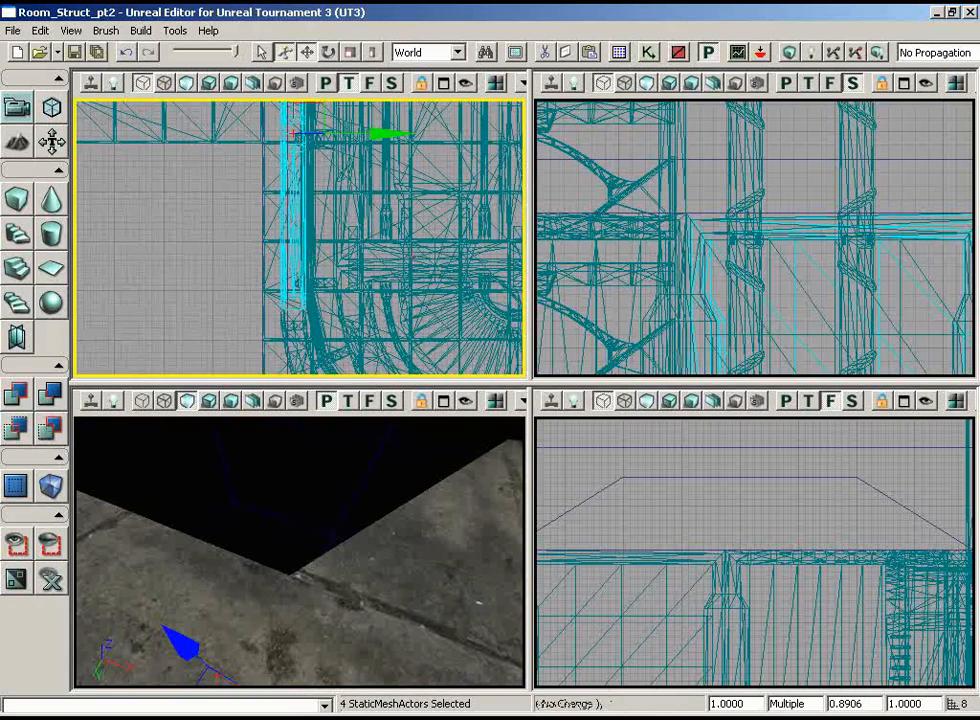
pyautogui.moveTo(308, 240)
pyautogui.mouseDown()
pyautogui.moveTo(291, 100)
pyautogui.moveTo(279, 151)
pyautogui.mouseUp()
pyautogui.press('w')
pyautogui.moveTo(393, 222); pyautogui.dragTo(343, 333)
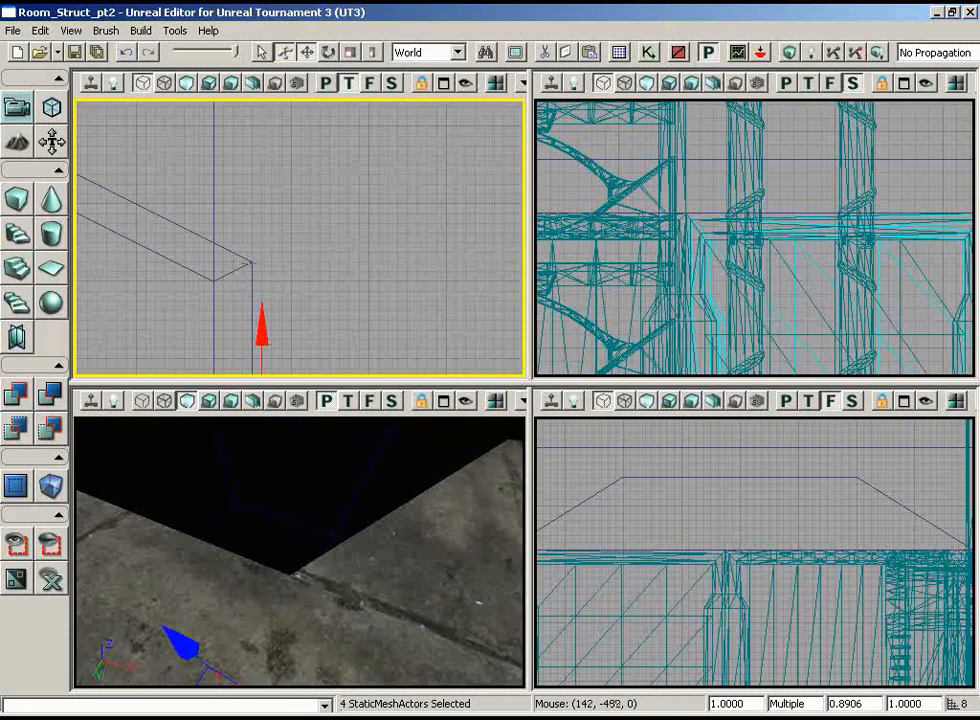
pyautogui.press('w')
pyautogui.moveTo(275, 293); pyautogui.dragTo(241, 374)
pyautogui.moveTo(361, 302); pyautogui.dragTo(211, 383)
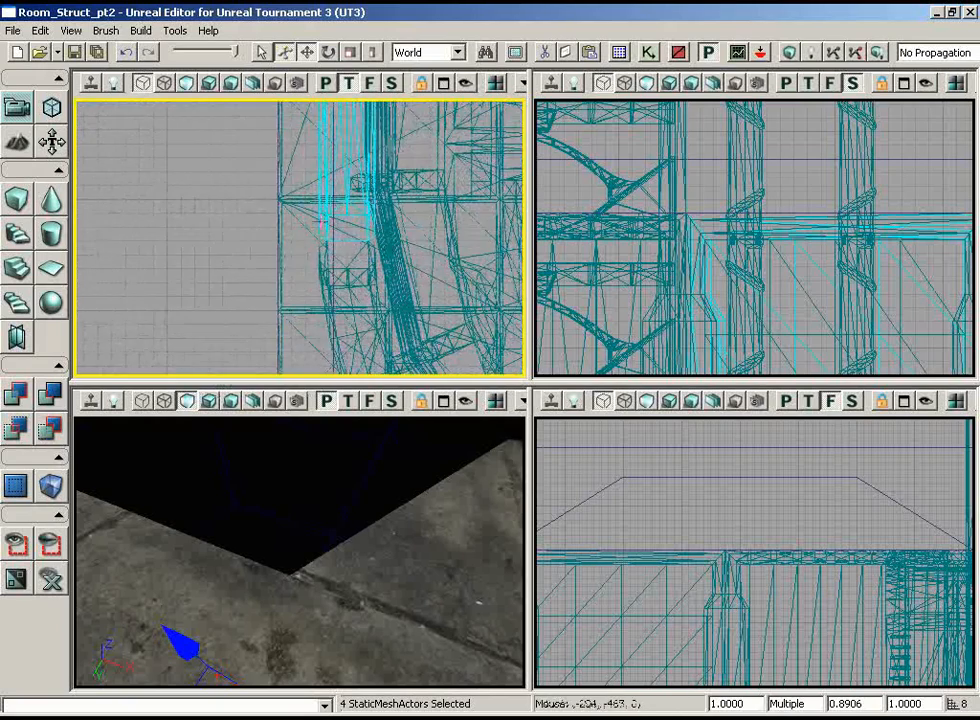
# Step: Add the brush to the selection, isolate it with the rotated windows and measure from its corner to the windows' corner-frame end
pyautogui.moveTo(338, 233); pyautogui.dragTo(317, 260)
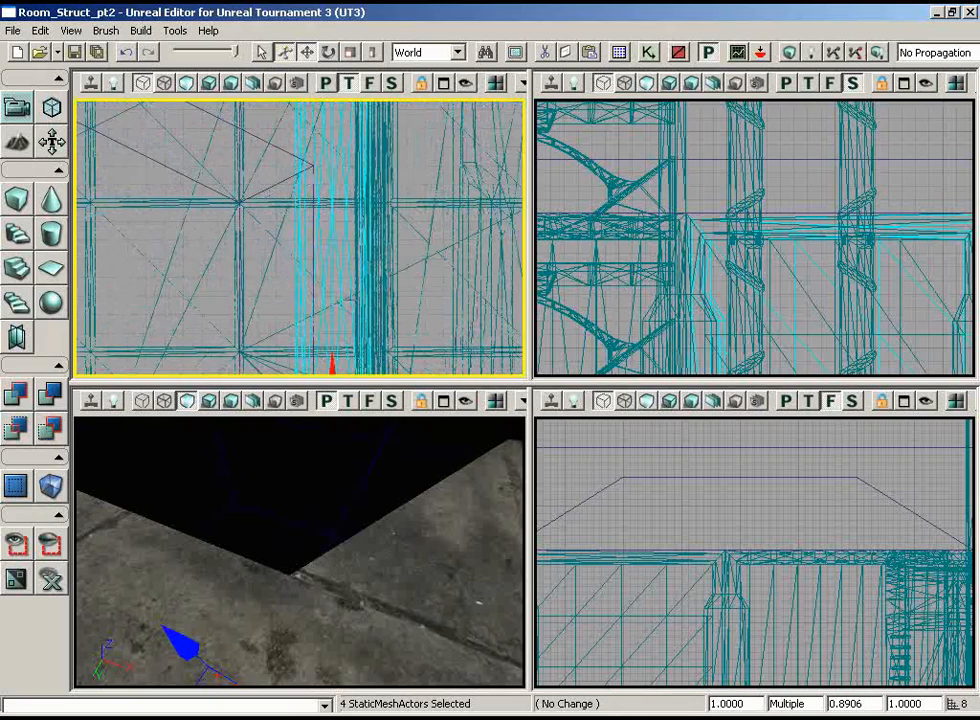
pyautogui.keyDown('ctrl'); pyautogui.click(312, 166); pyautogui.keyUp('ctrl')
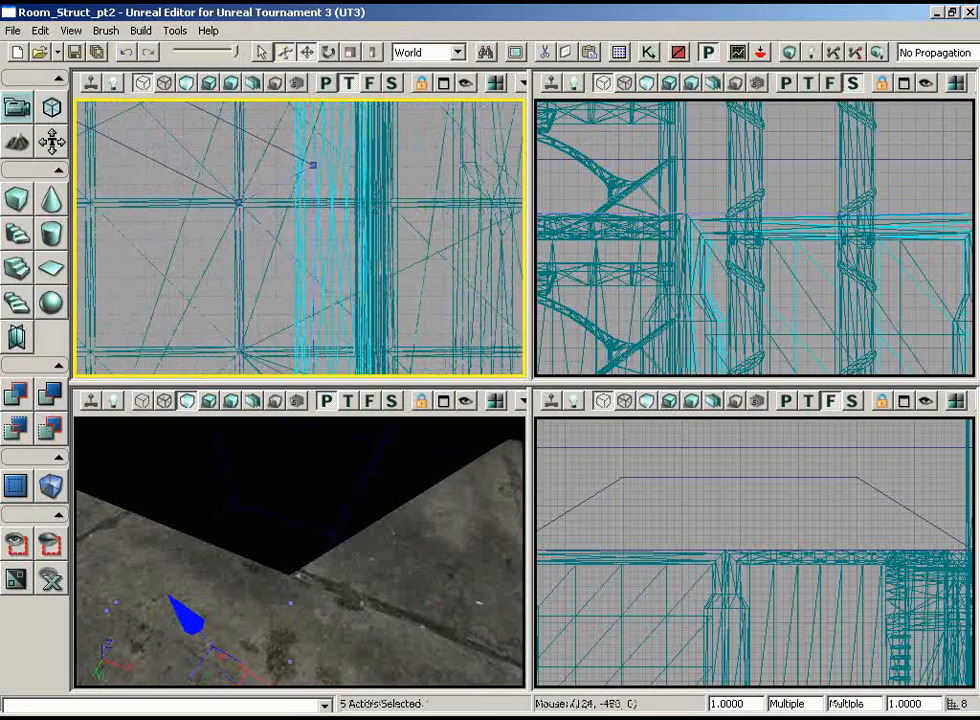
pyautogui.moveTo(312, 166); pyautogui.dragTo(312, 220)
pyautogui.click(15, 543)
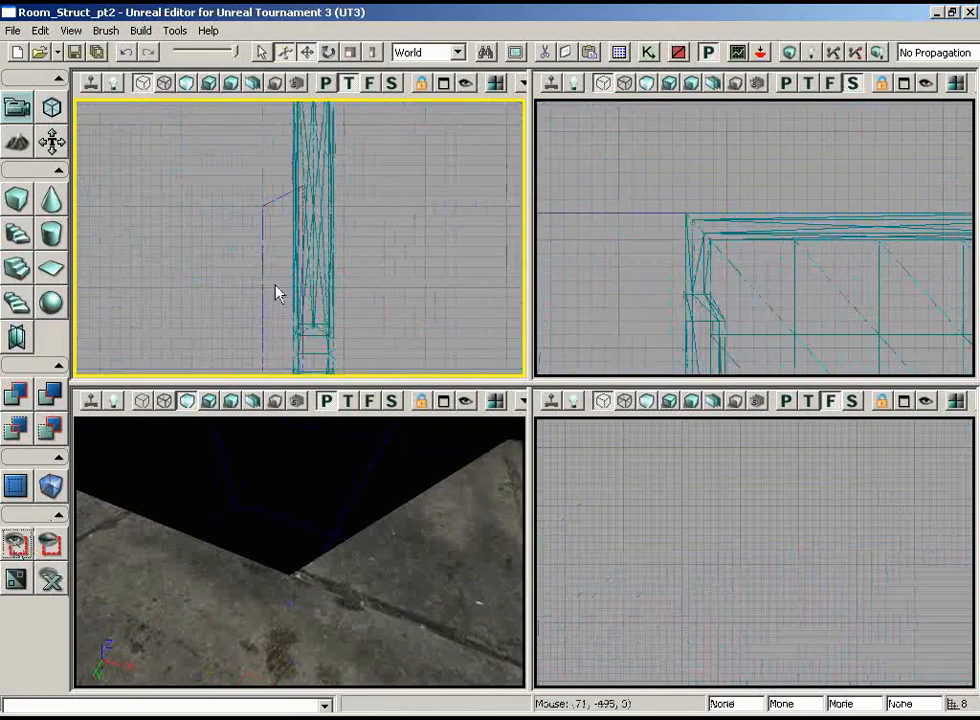
pyautogui.moveTo(276, 291); pyautogui.dragTo(237, 360)
pyautogui.moveTo(242, 181); pyautogui.dragTo(209, 98, button='middle')
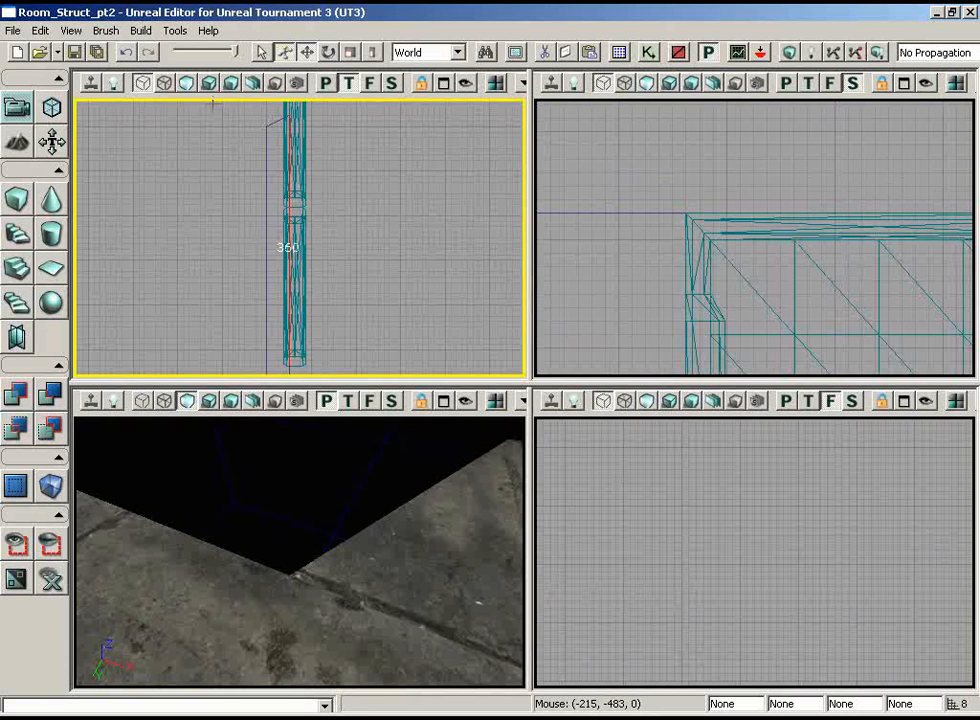
# Step: Switch to Calculator and work out the scale factor per window by halving 360 and dividing by 256
pyautogui.hotkey('alt', 'Tab')
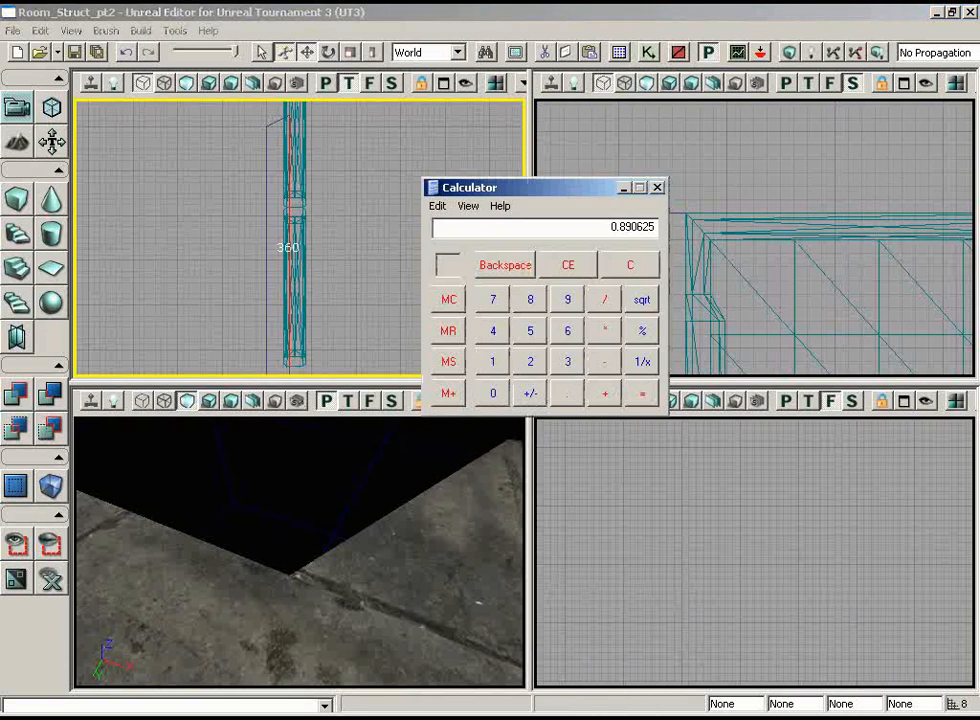
pyautogui.click(630, 266)
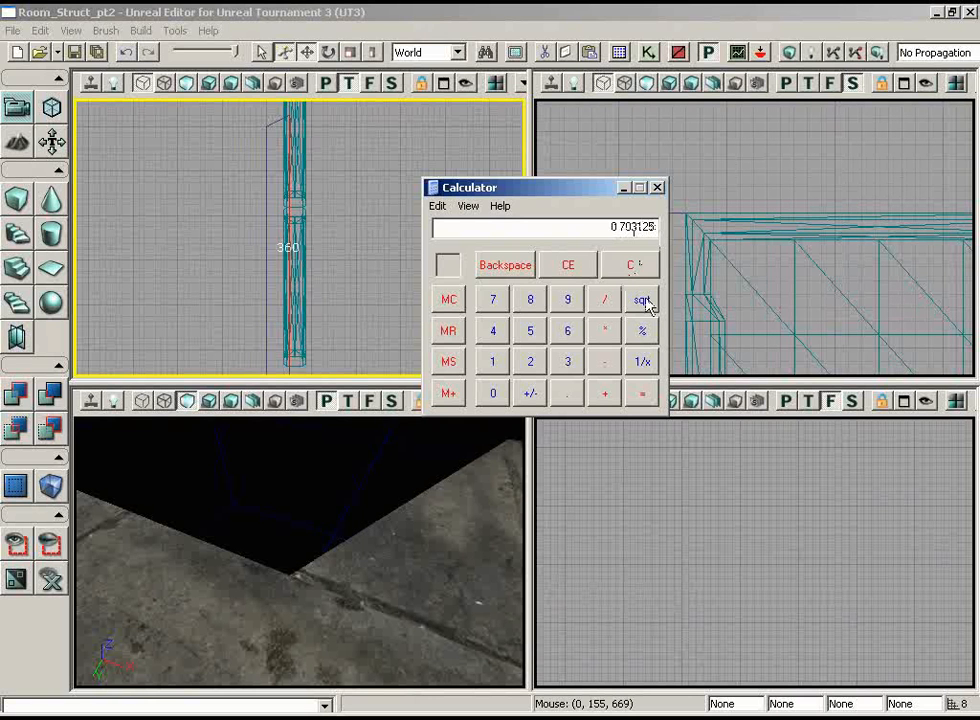
pyautogui.click(532, 12)
# Step: Select only the rotated side-wall windows, leaving out the brush, and set their DrawScale3D Y to 0.703125
pyautogui.moveTo(393, 540); pyautogui.dragTo(397, 467, button='right')
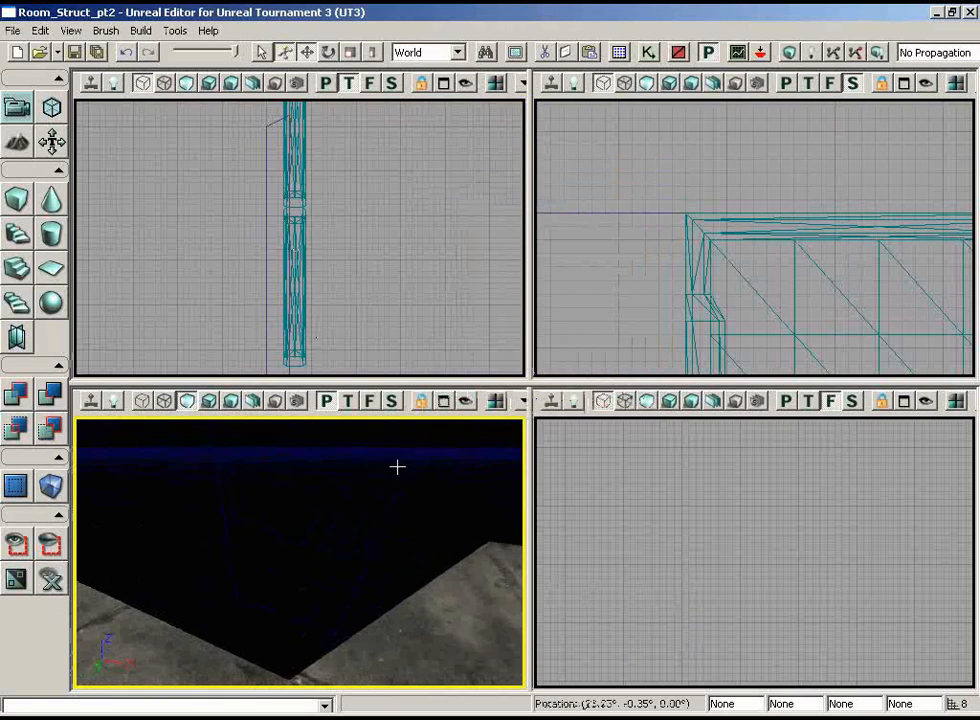
pyautogui.moveTo(398, 628); pyautogui.dragTo(376, 678, button='right')
pyautogui.moveTo(385, 320)
pyautogui.mouseDown(button='right')
pyautogui.moveTo(385, 374)
pyautogui.moveTo(375, 220)
pyautogui.moveTo(387, 276)
pyautogui.mouseUp(button='right')
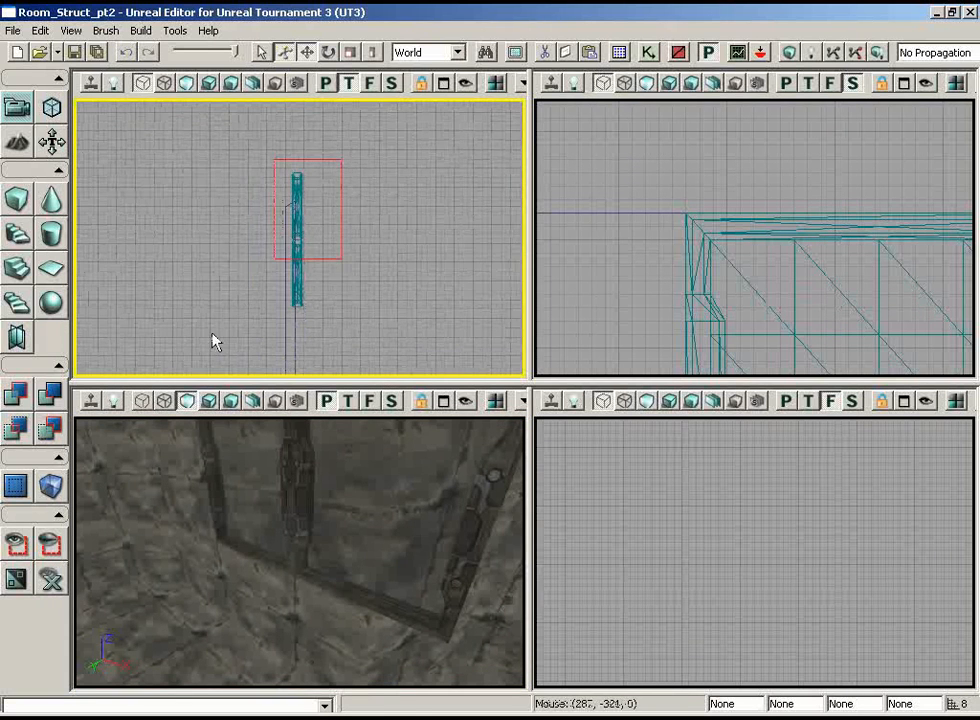
pyautogui.click(297, 250)
pyautogui.moveTo(313, 356); pyautogui.dragTo(313, 313, button='right')
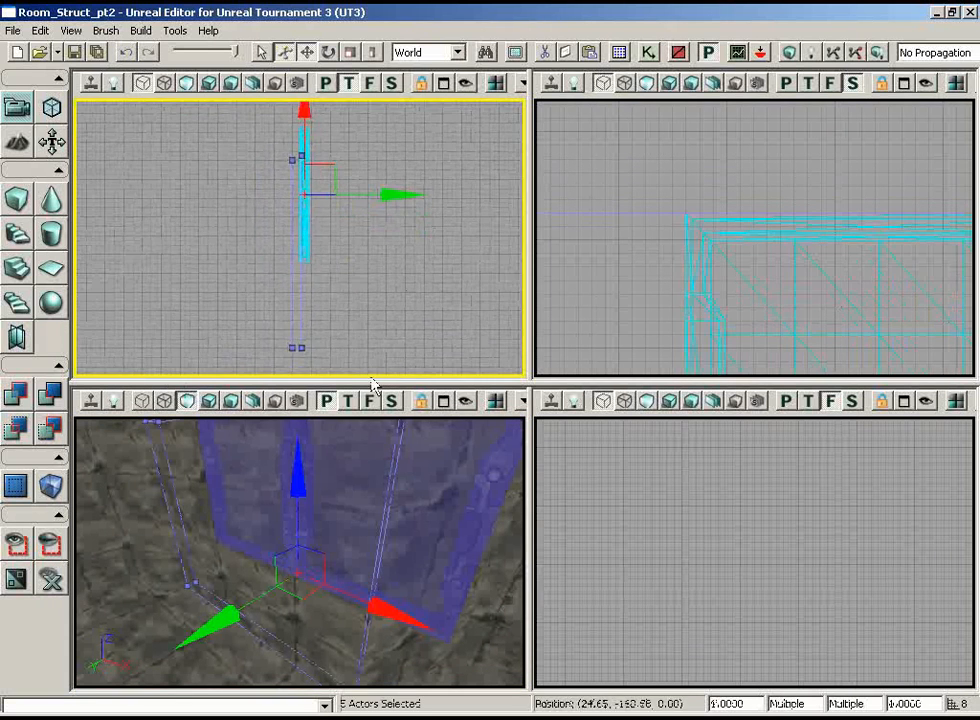
pyautogui.keyDown('ctrl'); pyautogui.click(300, 302); pyautogui.keyUp('ctrl')
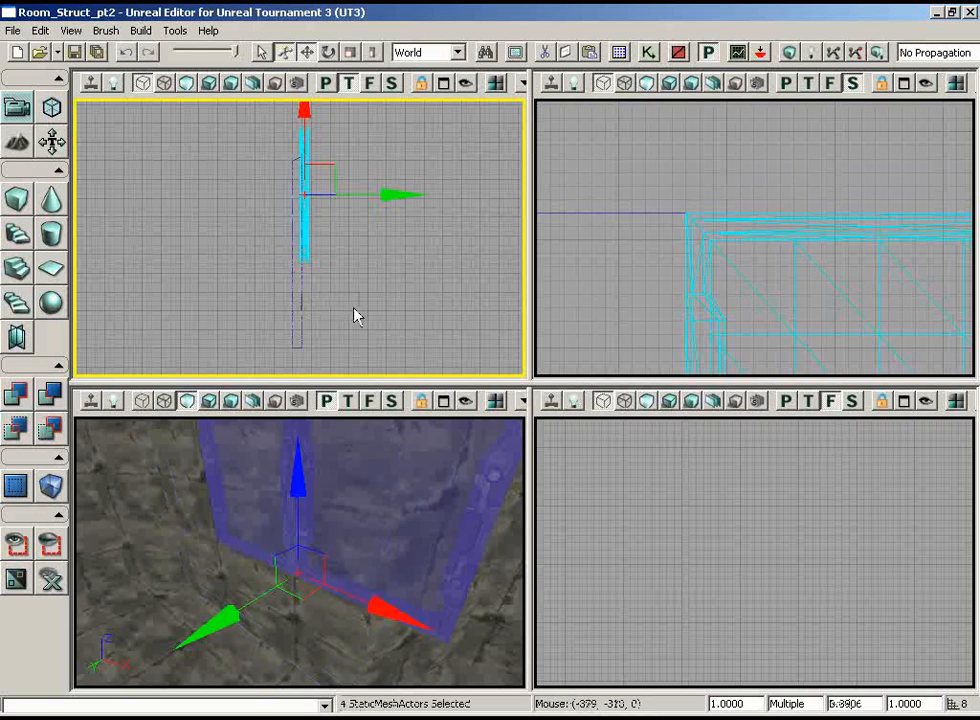
pyautogui.click(866, 703)
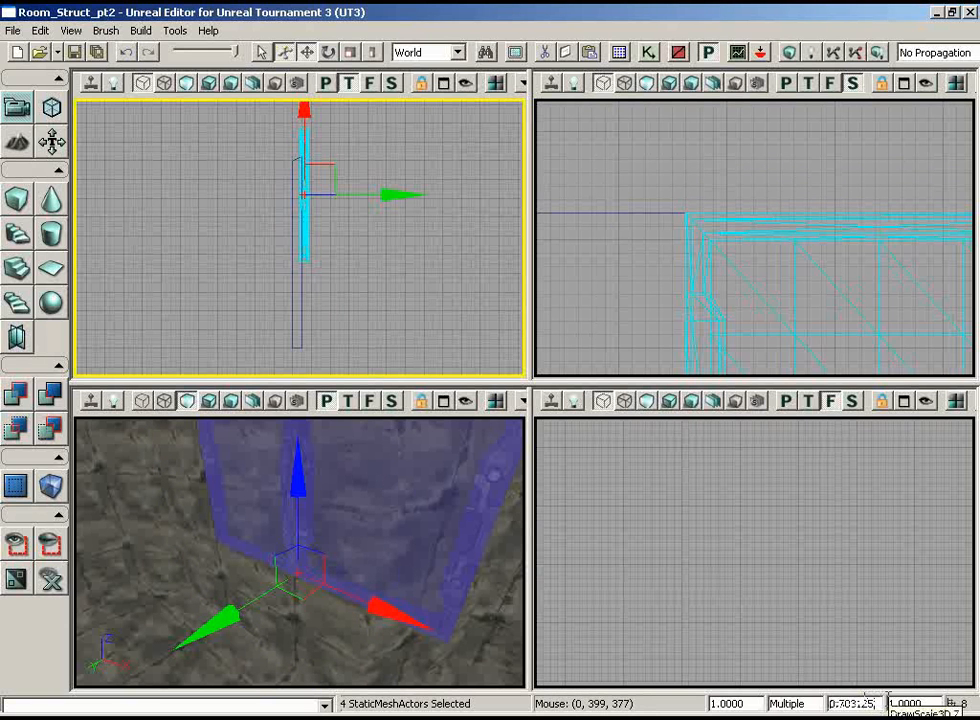
pyautogui.press('Return')
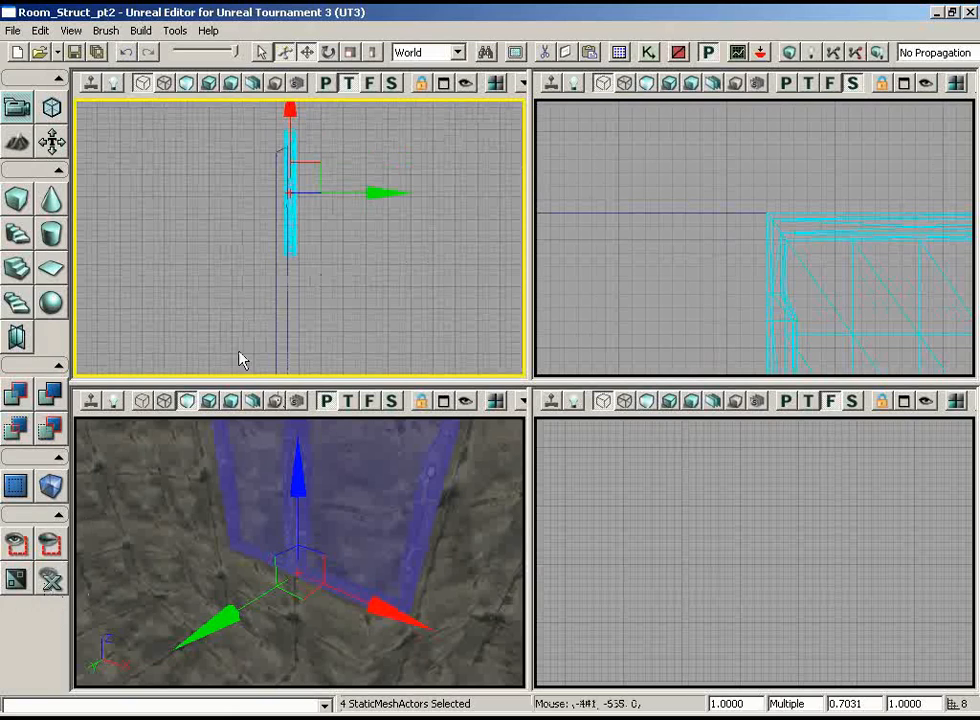
# Step: Unhide all actors, add the neighbouring curved corner frame to the selection and isolate it with the rotated windows
pyautogui.click(48, 580)
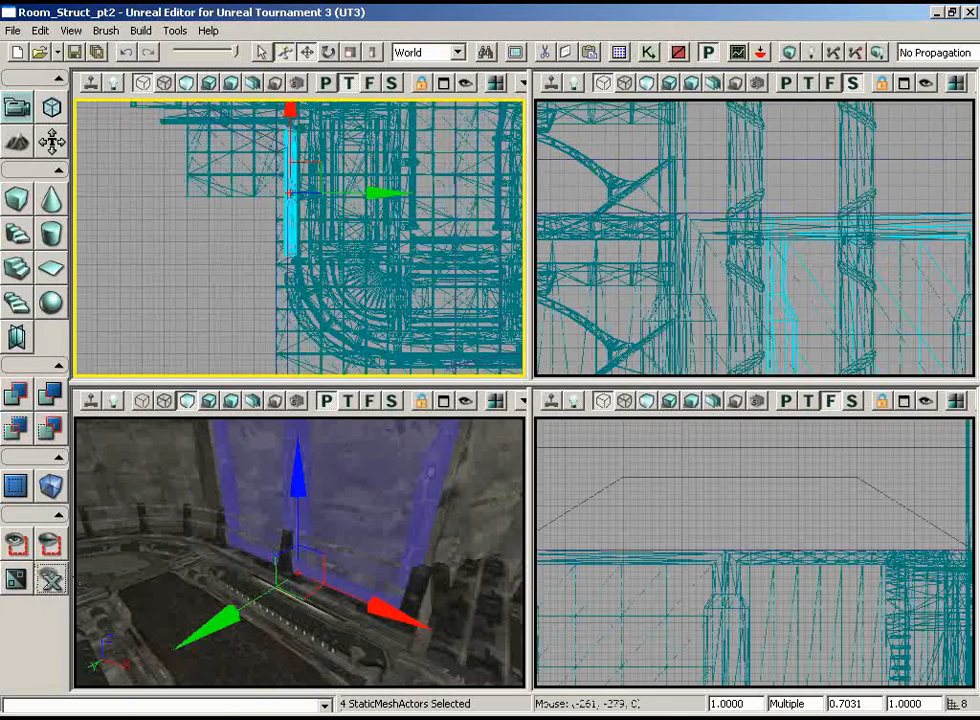
pyautogui.scroll(3, 299, 237)
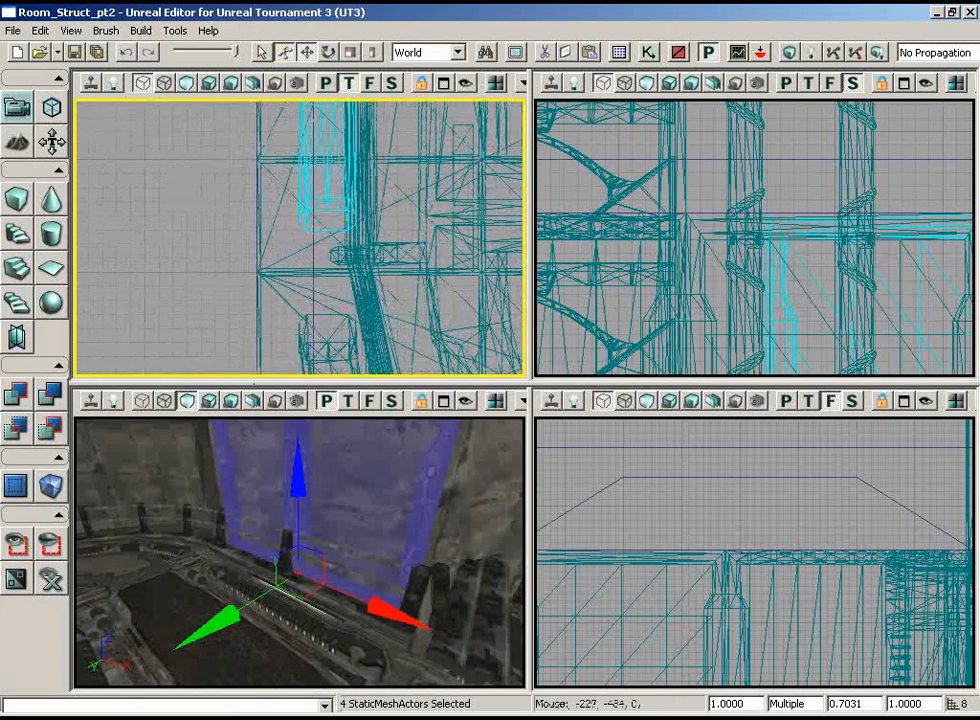
pyautogui.keyDown('ctrl'); pyautogui.click(350, 335); pyautogui.keyUp('ctrl')
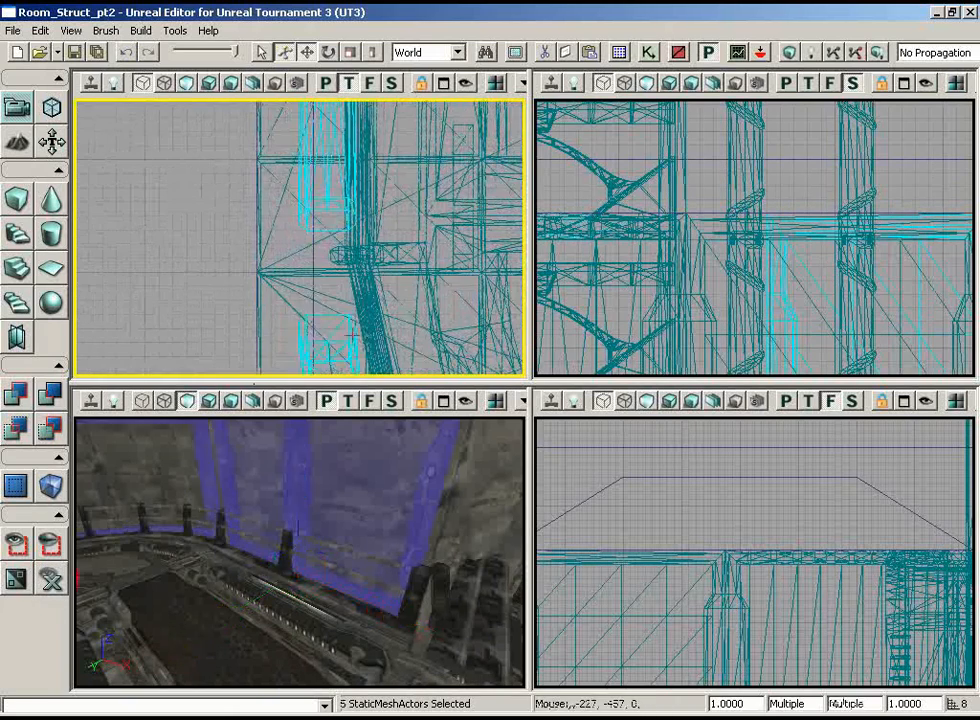
pyautogui.click(16, 543)
pyautogui.scroll(-3, 278, 250)
pyautogui.moveTo(278, 103); pyautogui.dragTo(258, 195)
pyautogui.scroll(2, 240, 304)
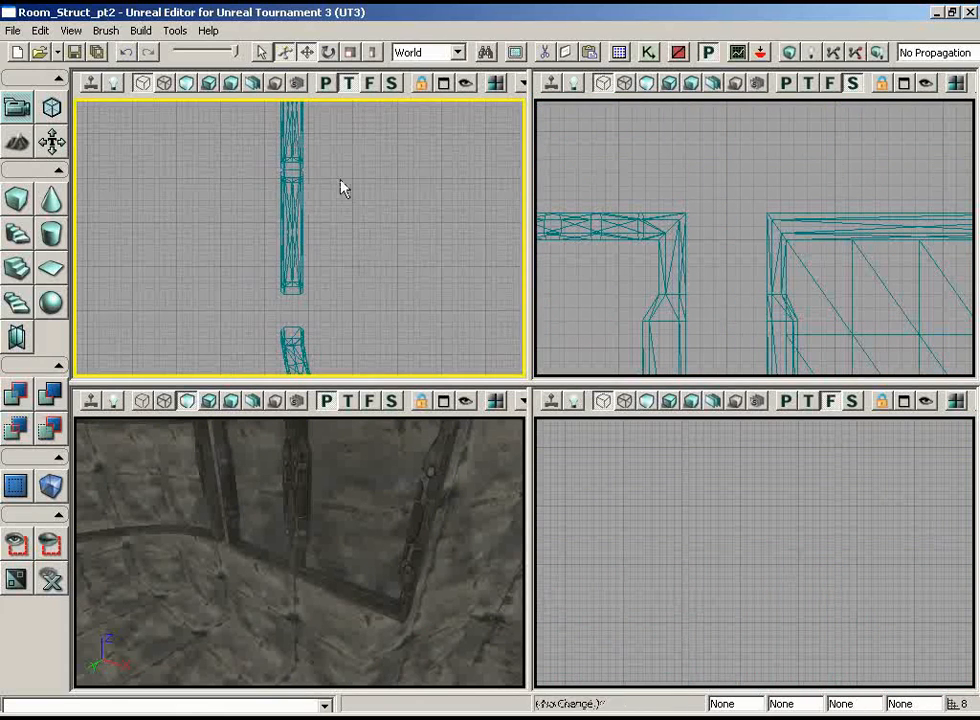
# Step: Move the scaled windows along the side wall in the top view until their end meets the curved corner frame
pyautogui.moveTo(340, 188); pyautogui.dragTo(289, 108)
pyautogui.keyDown('ctrl'); pyautogui.keyDown('alt'); pyautogui.moveTo(340, 218); pyautogui.dragTo(346, 300); pyautogui.keyUp('alt'); pyautogui.keyUp('ctrl')
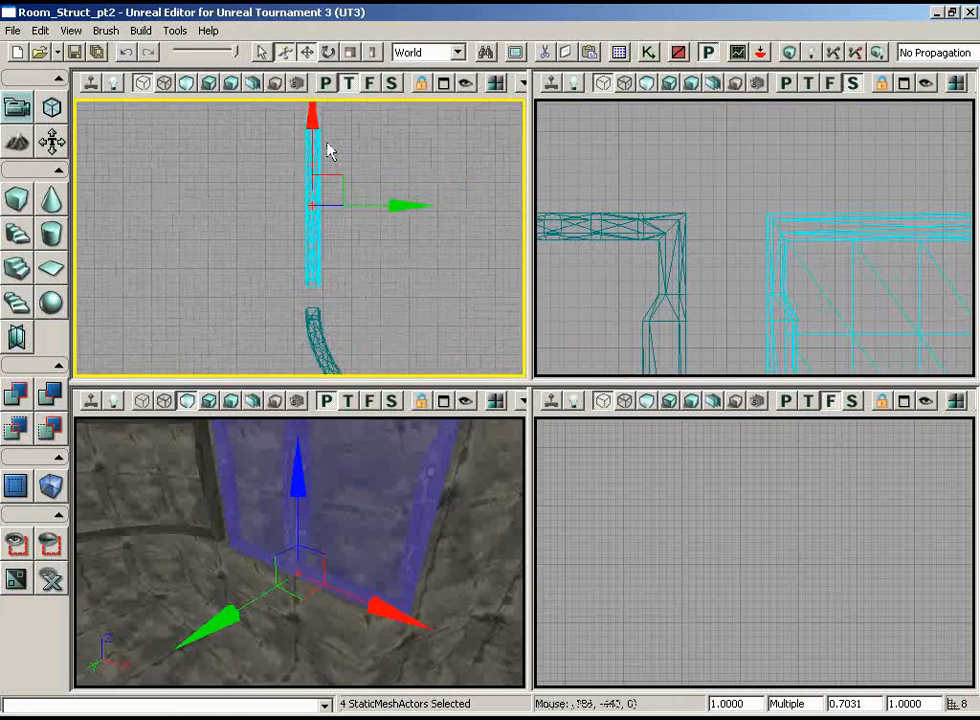
pyautogui.moveTo(316, 138); pyautogui.dragTo(332, 221)
pyautogui.scroll(6, 332, 370)
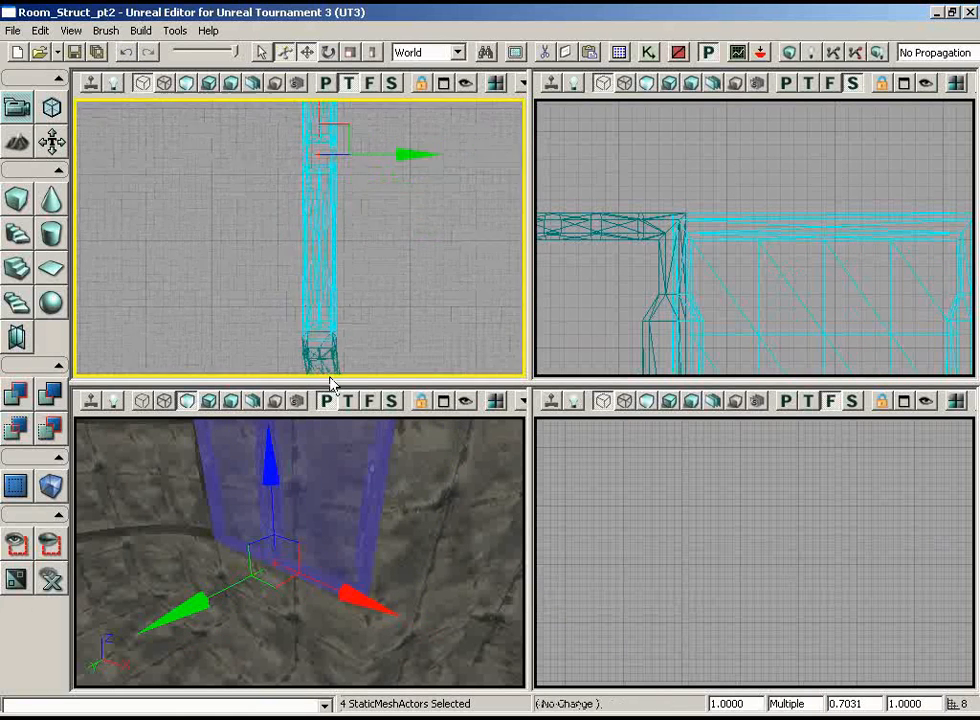
pyautogui.moveTo(260, 376); pyautogui.dragTo(189, 462)
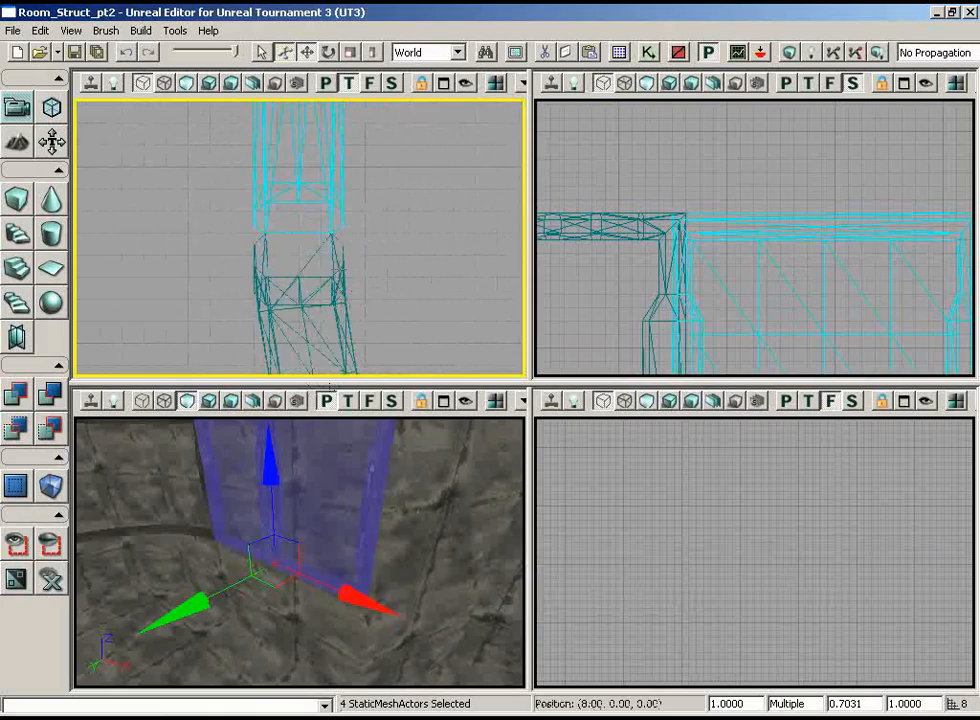
pyautogui.keyDown('ctrl'); pyautogui.moveTo(330, 387); pyautogui.dragTo(333, 362); pyautogui.keyUp('ctrl')
pyautogui.scroll(-6, 372, 275)
pyautogui.scroll(-2, 373, 103)
pyautogui.moveTo(374, 108)
pyautogui.mouseDown()
pyautogui.moveTo(364, 152)
pyautogui.moveTo(380, 117)
pyautogui.mouseUp()
# Step: Unhide all actors and examine how the scaled windows fit against the brush corner and along the upper walkway
pyautogui.click(50, 578)
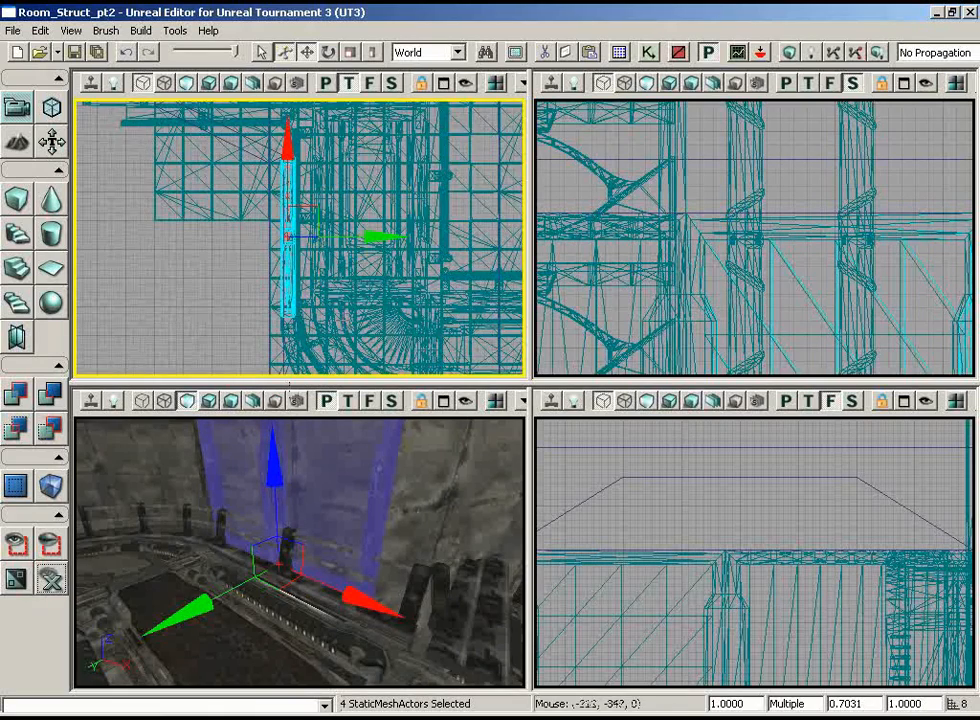
pyautogui.moveTo(252, 370); pyautogui.dragTo(241, 304)
pyautogui.scroll(6, 241, 376)
pyautogui.moveTo(241, 376); pyautogui.dragTo(154, 377)
pyautogui.scroll(2, 154, 377)
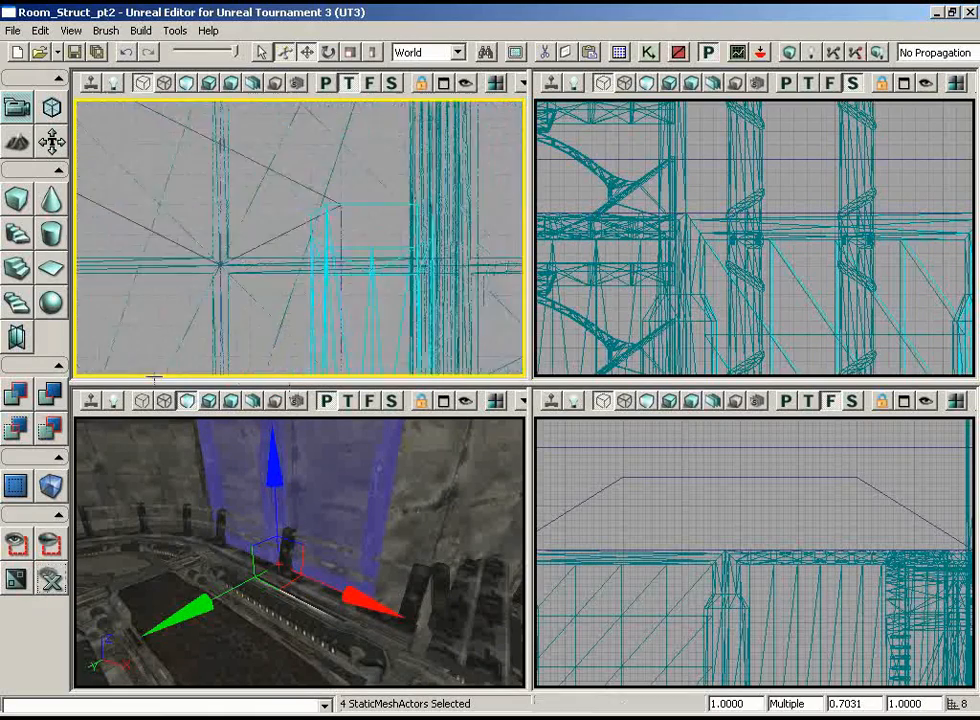
pyautogui.scroll(1, 306, 198)
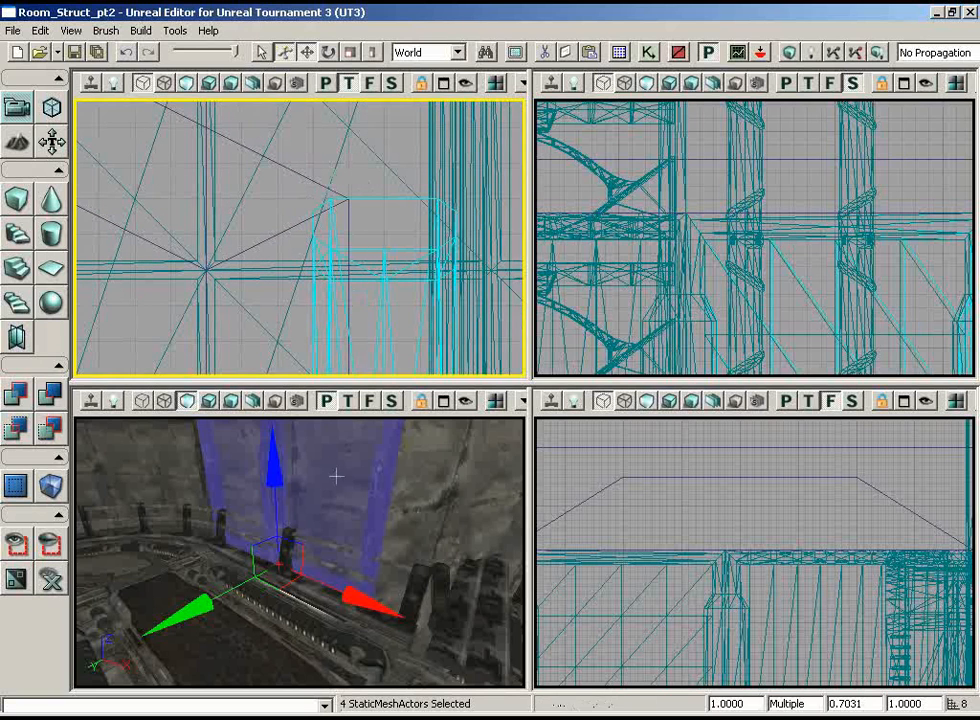
pyautogui.moveTo(336, 477); pyautogui.dragTo(104, 417)
pyautogui.moveTo(340, 497); pyautogui.dragTo(476, 454)
pyautogui.moveTo(378, 497); pyautogui.dragTo(375, 618)
pyautogui.moveTo(375, 618); pyautogui.dragTo(320, 431, button='right')
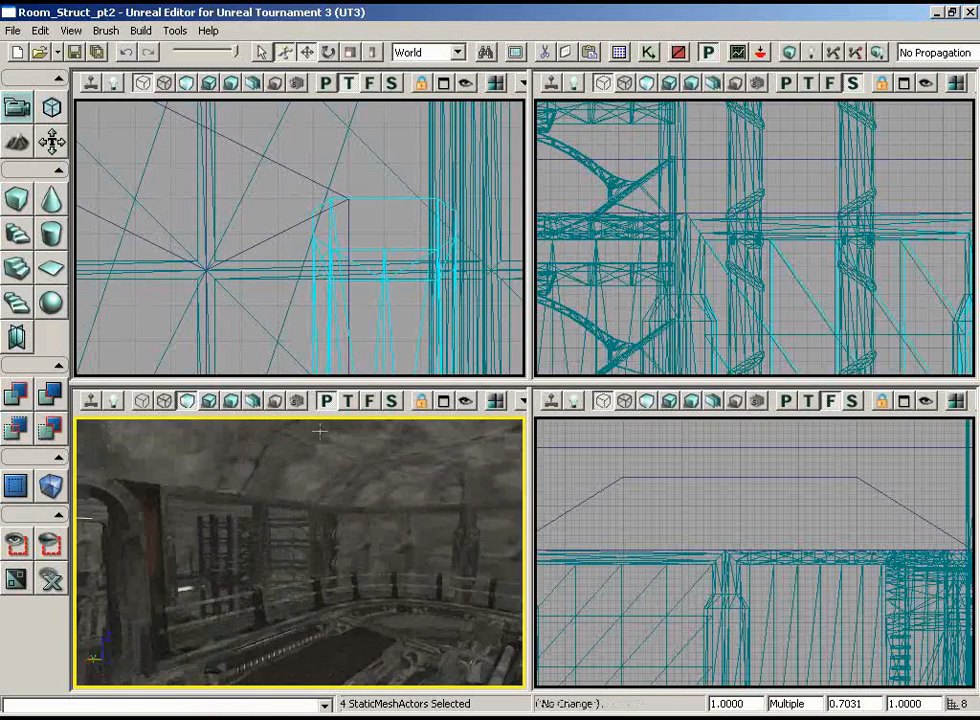
pyautogui.moveTo(320, 431); pyautogui.dragTo(354, 418)
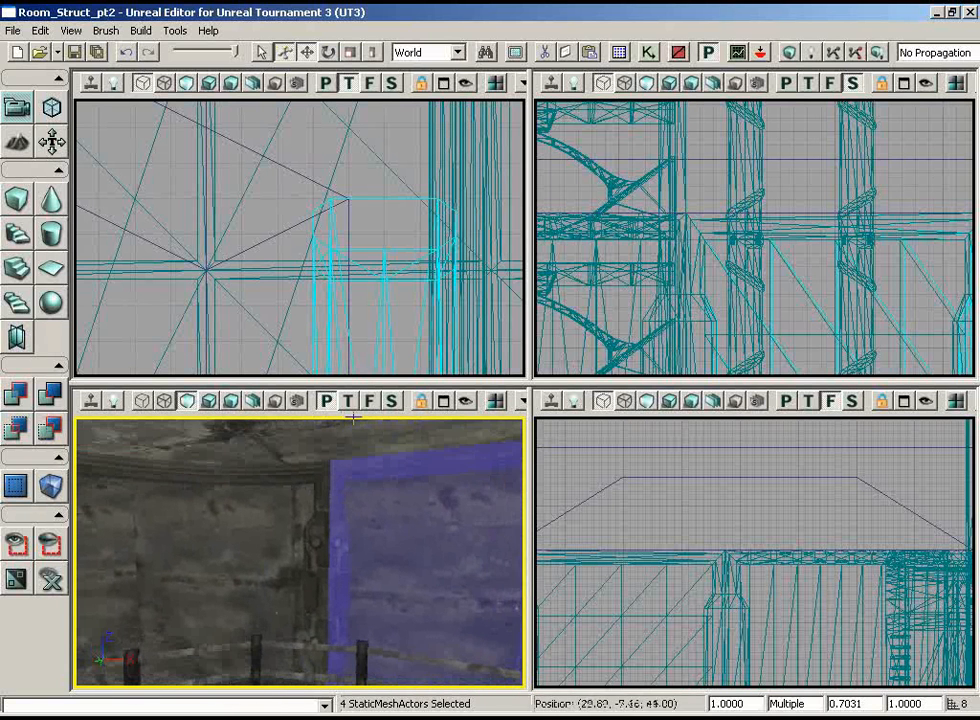
# Step: Select the straight and curved window frames with their panes, and extend the selection to matching static meshes of this class
pyautogui.click(431, 578)
pyautogui.keyDown('ctrl'); pyautogui.click(338, 571); pyautogui.keyUp('ctrl')
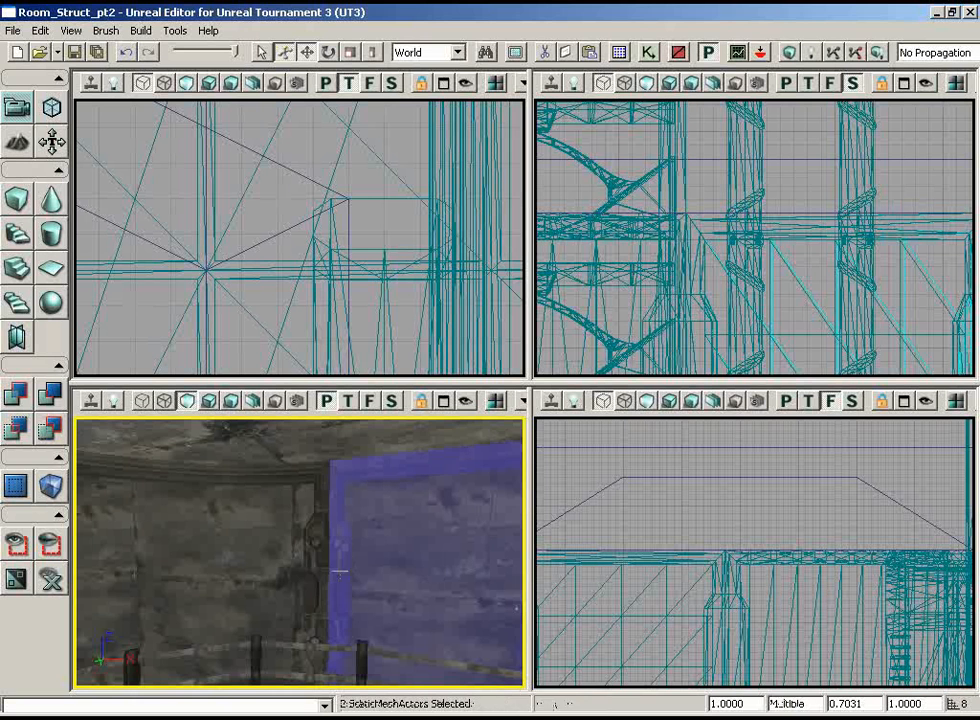
pyautogui.keyDown('ctrl'); pyautogui.click(316, 542); pyautogui.keyUp('ctrl')
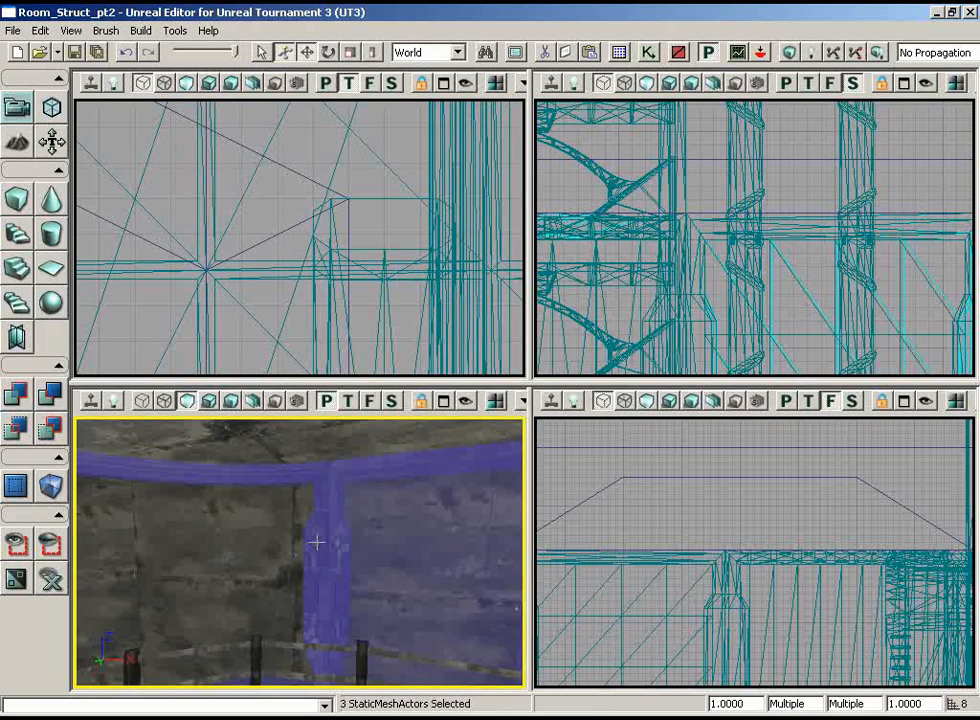
pyautogui.keyDown('ctrl'); pyautogui.click(200, 551); pyautogui.keyUp('ctrl')
pyautogui.moveTo(375, 562)
pyautogui.mouseDown(button='right')
pyautogui.moveTo(342, 596)
pyautogui.moveTo(339, 554)
pyautogui.moveTo(374, 561)
pyautogui.mouseUp(button='right')
pyautogui.moveTo(312, 531); pyautogui.dragTo(312, 558, button='right')
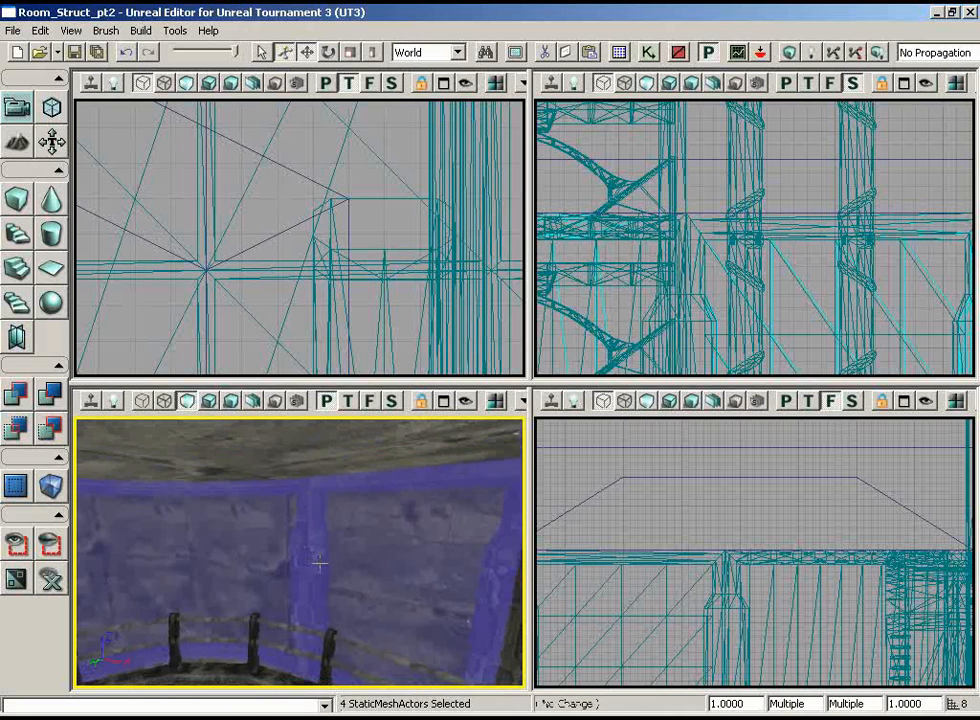
pyautogui.rightClick(318, 565)
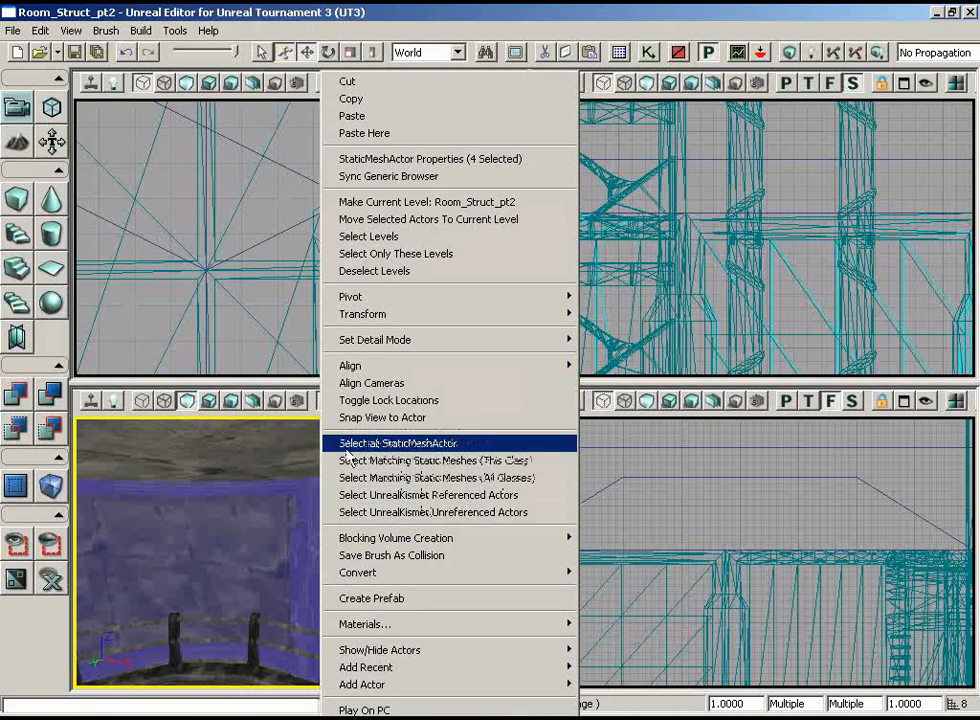
pyautogui.click(475, 462)
pyautogui.moveTo(448, 503); pyautogui.dragTo(381, 534, button='right')
pyautogui.moveTo(381, 534); pyautogui.dragTo(317, 665)
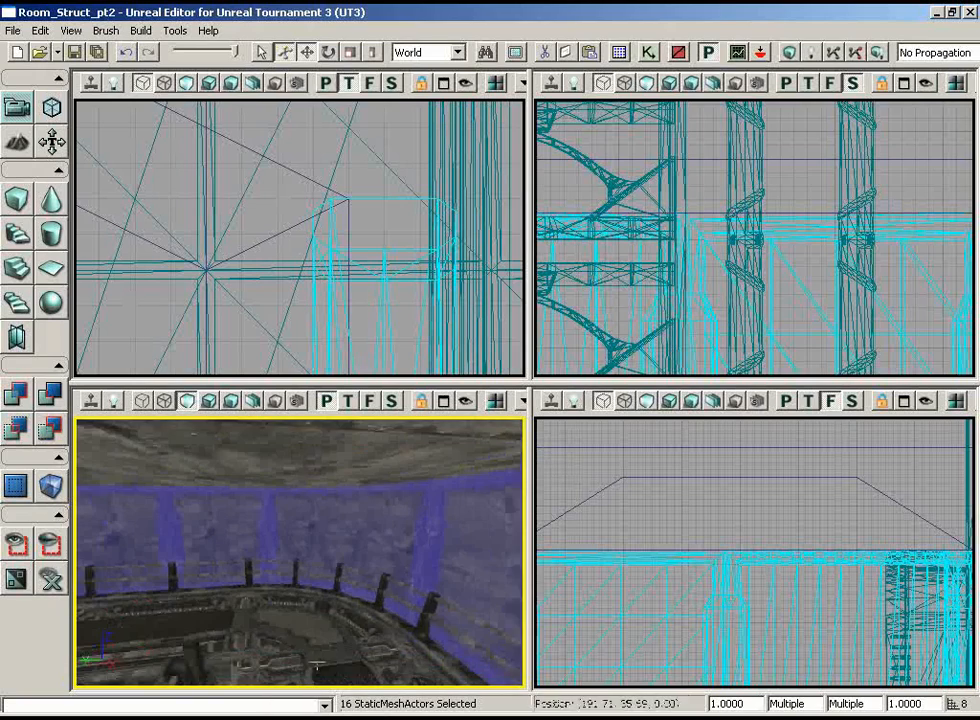
# Step: Set the drag grid to 16 and copy the selected windows down to the level beneath the upper walkway
pyautogui.moveTo(702, 272); pyautogui.dragTo(535, 630, button='right')
pyautogui.click(72, 30)
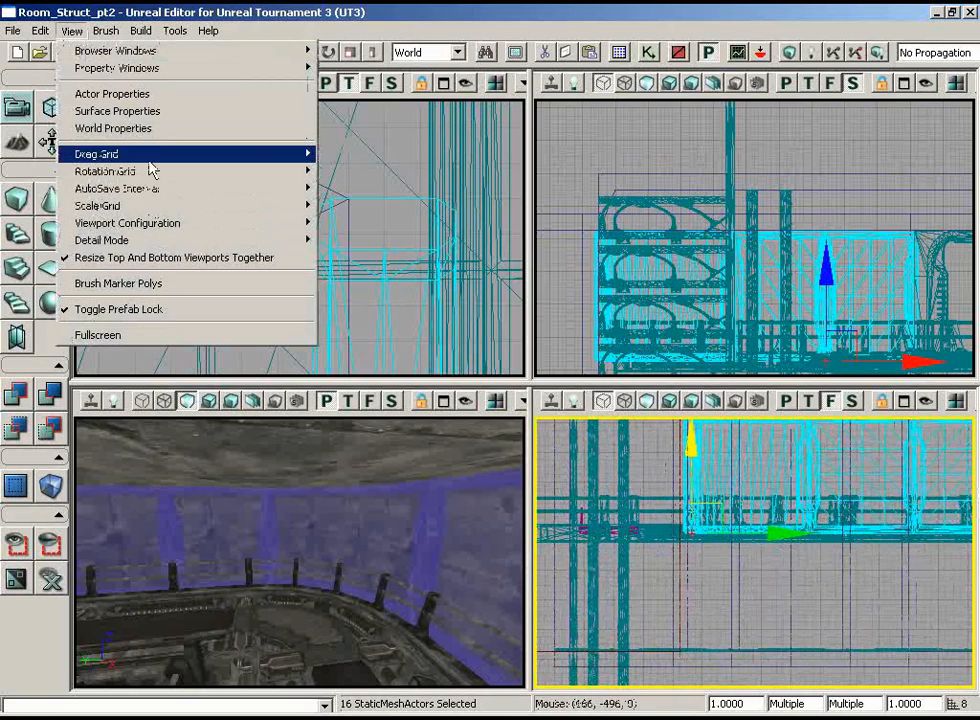
pyautogui.moveTo(152, 158)
pyautogui.click(372, 247)
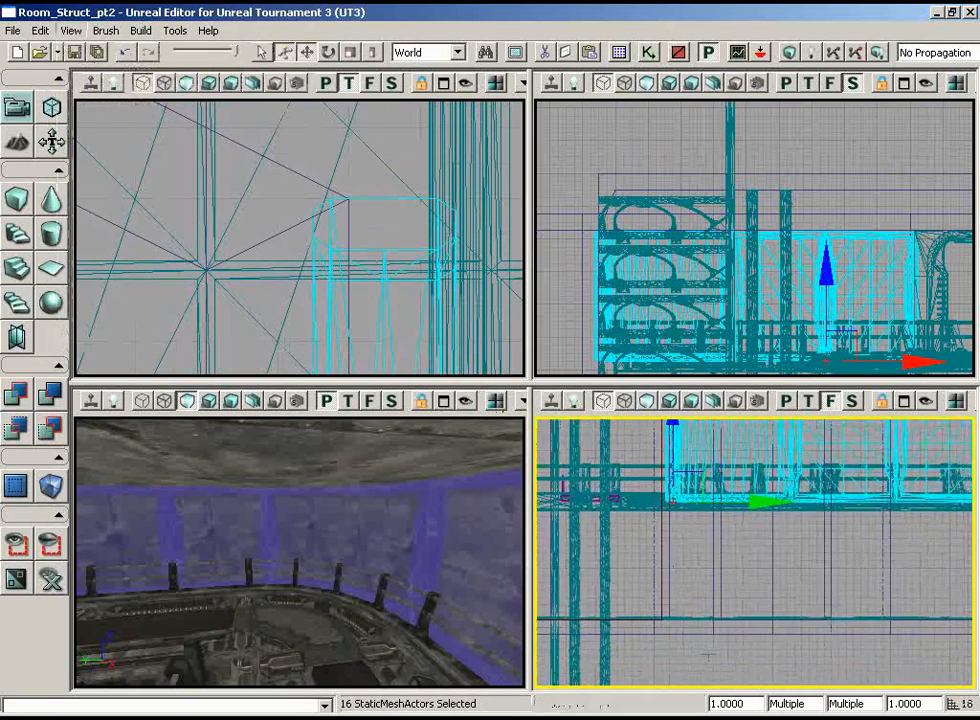
pyautogui.moveTo(708, 655); pyautogui.dragTo(695, 614, button='right')
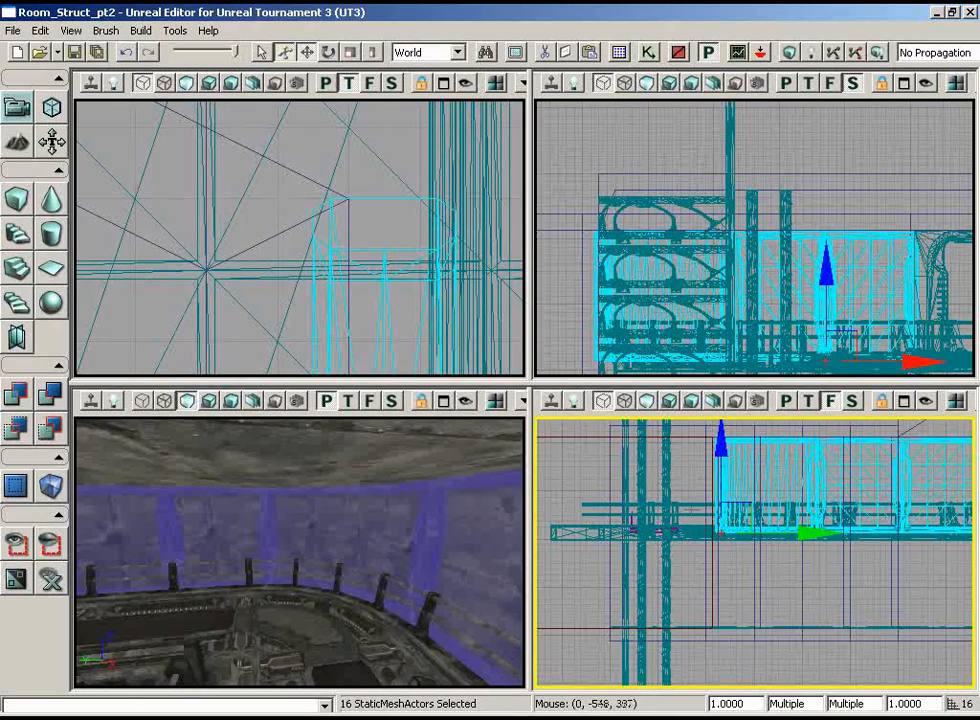
pyautogui.moveTo(720, 440); pyautogui.dragTo(713, 577)
pyautogui.moveTo(779, 682); pyautogui.dragTo(534, 490, button='right')
pyautogui.moveTo(435, 600)
pyautogui.mouseDown()
pyautogui.moveTo(433, 581)
pyautogui.moveTo(466, 643)
pyautogui.moveTo(518, 687)
pyautogui.moveTo(514, 615)
pyautogui.moveTo(519, 628)
pyautogui.moveTo(435, 575)
pyautogui.mouseUp()
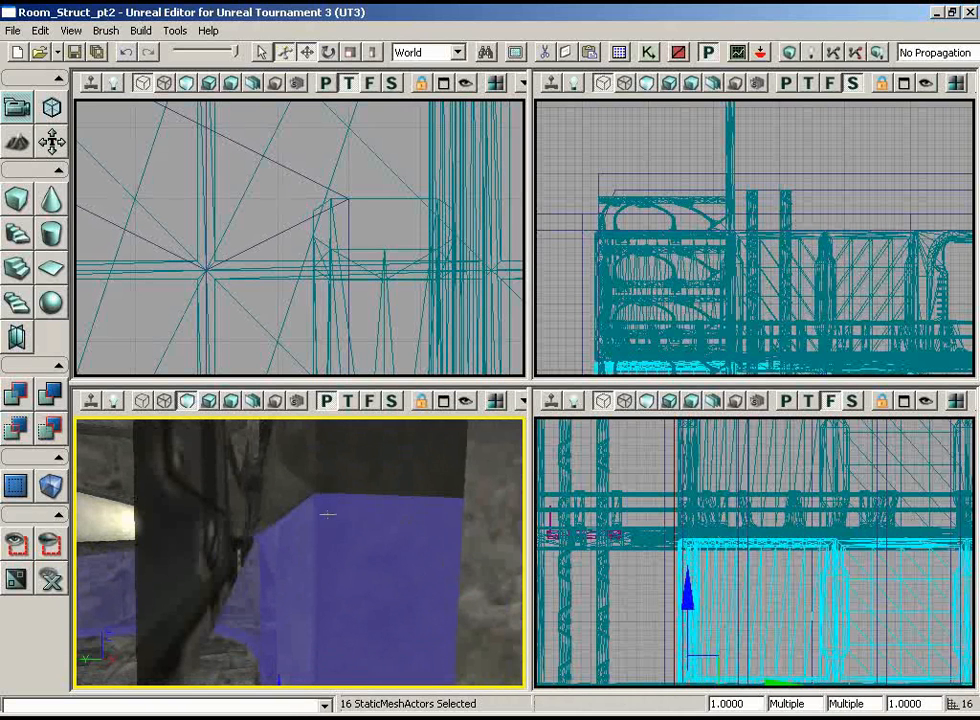
pyautogui.moveTo(319, 473)
pyautogui.mouseDown()
pyautogui.moveTo(252, 517)
pyautogui.moveTo(179, 448)
pyautogui.moveTo(126, 430)
pyautogui.moveTo(313, 477)
pyautogui.mouseUp()
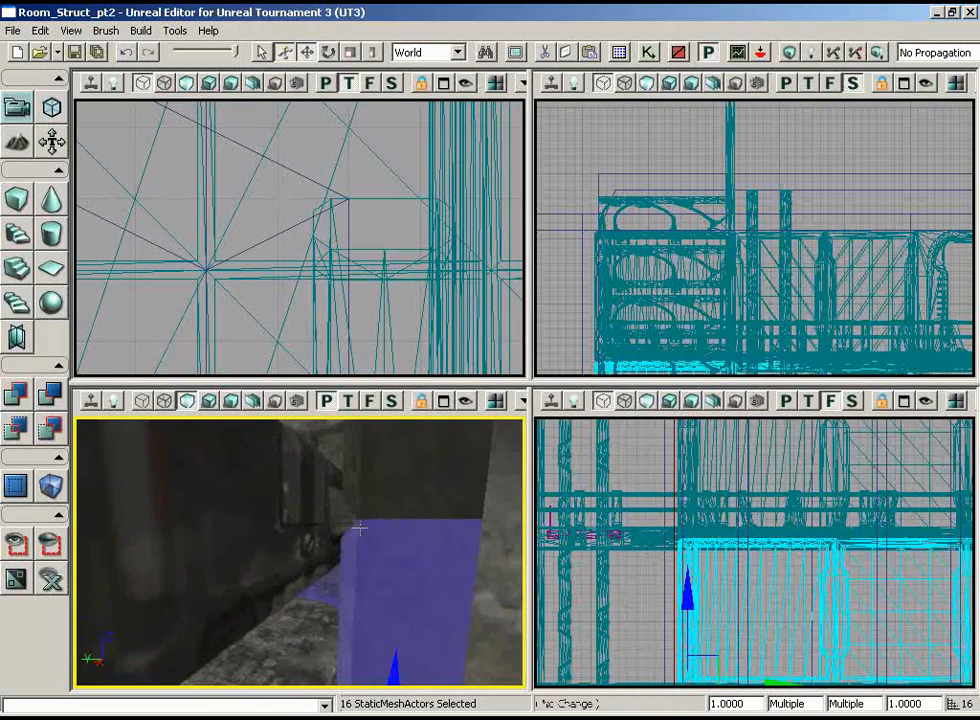
pyautogui.moveTo(360, 528)
pyautogui.mouseDown()
pyautogui.moveTo(346, 505)
pyautogui.moveTo(346, 516)
pyautogui.moveTo(482, 510)
pyautogui.moveTo(464, 488)
pyautogui.moveTo(357, 525)
pyautogui.mouseUp()
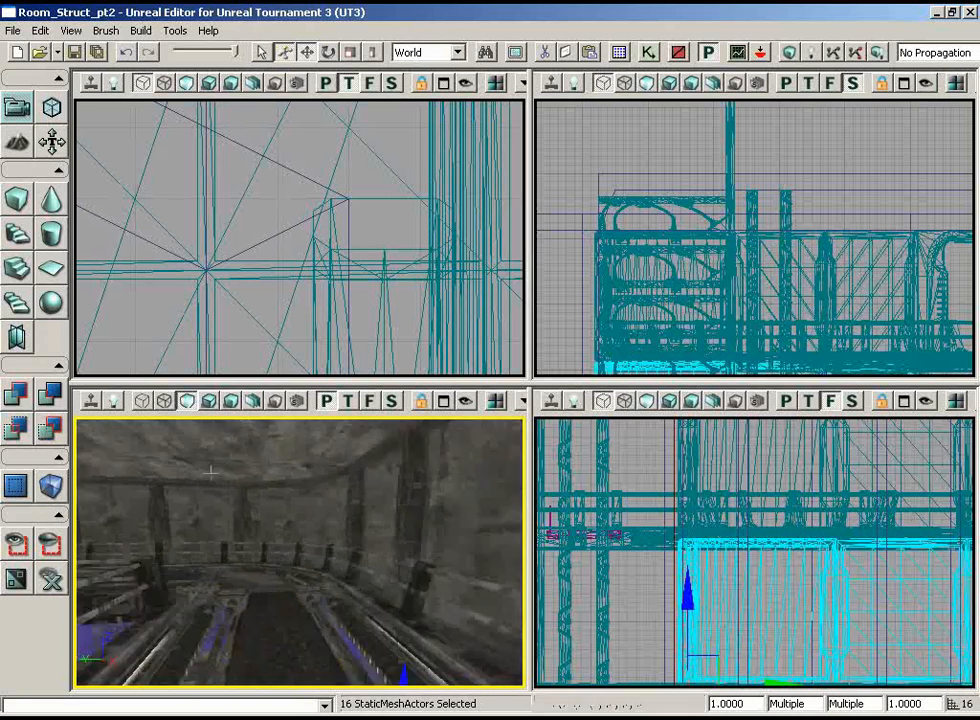
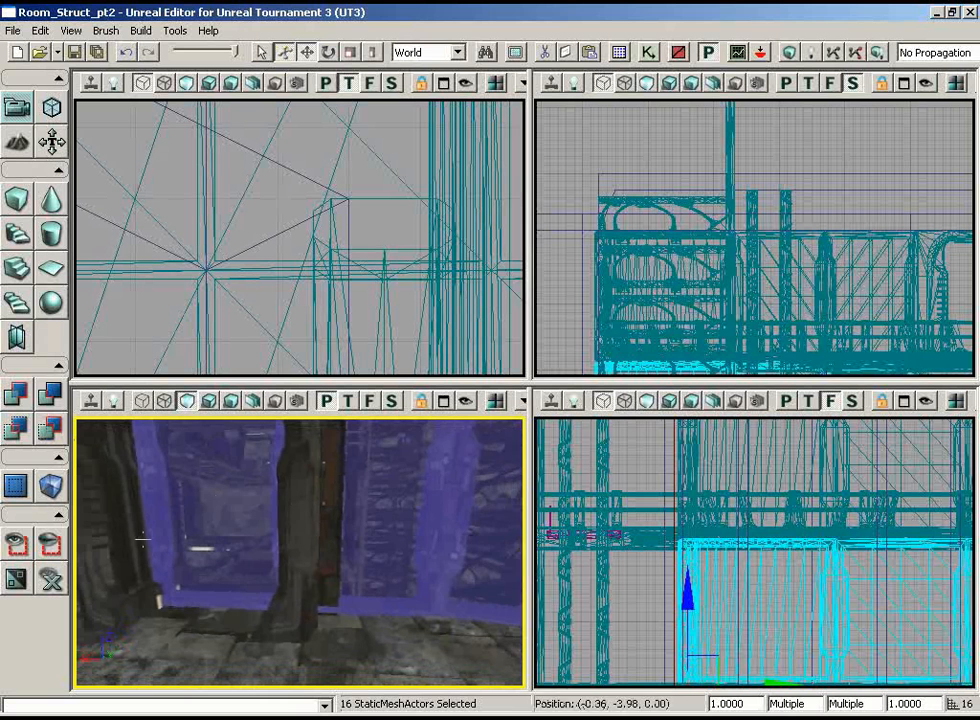
# Step: Isolate the lower window frame and pane together with the adjoining curved frame and the doorway mesh, hiding everything else
pyautogui.click(231, 499)
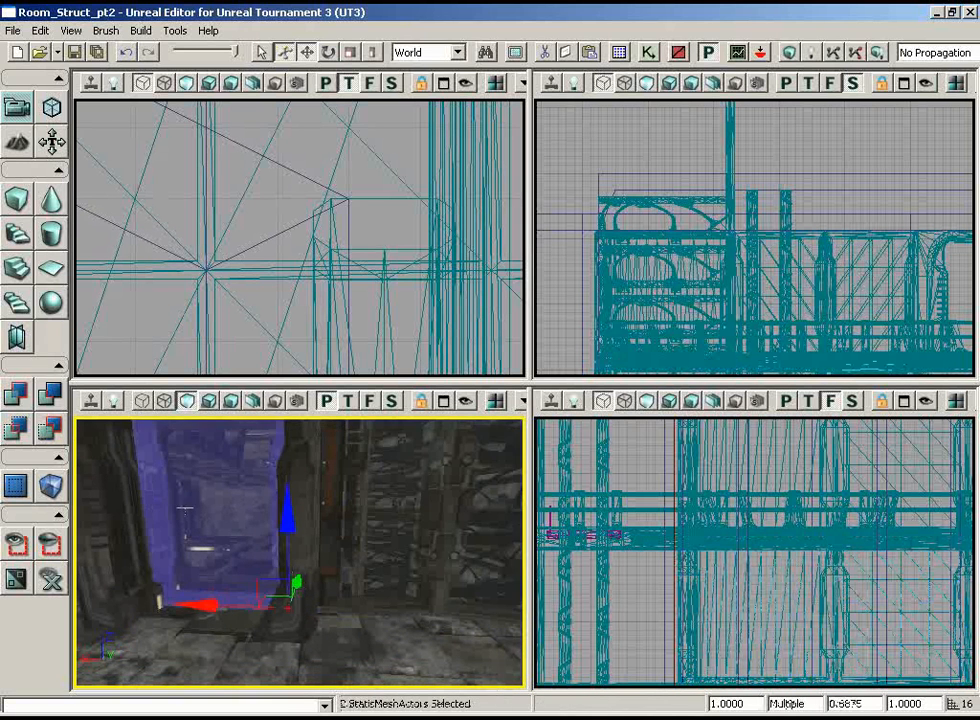
pyautogui.moveTo(244, 592); pyautogui.dragTo(219, 588)
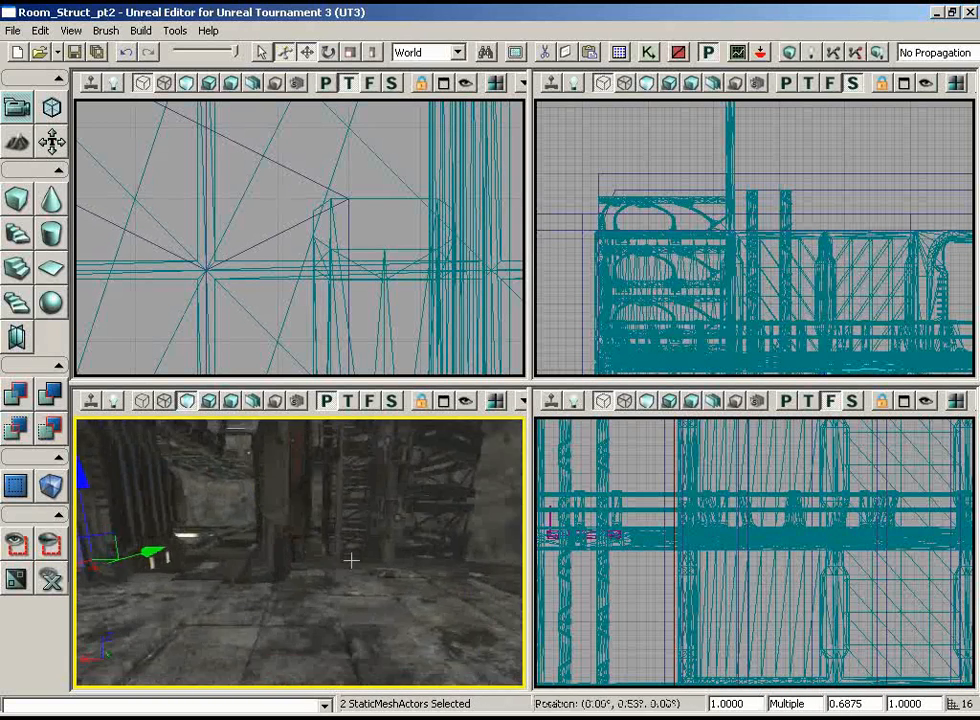
pyautogui.click(333, 513)
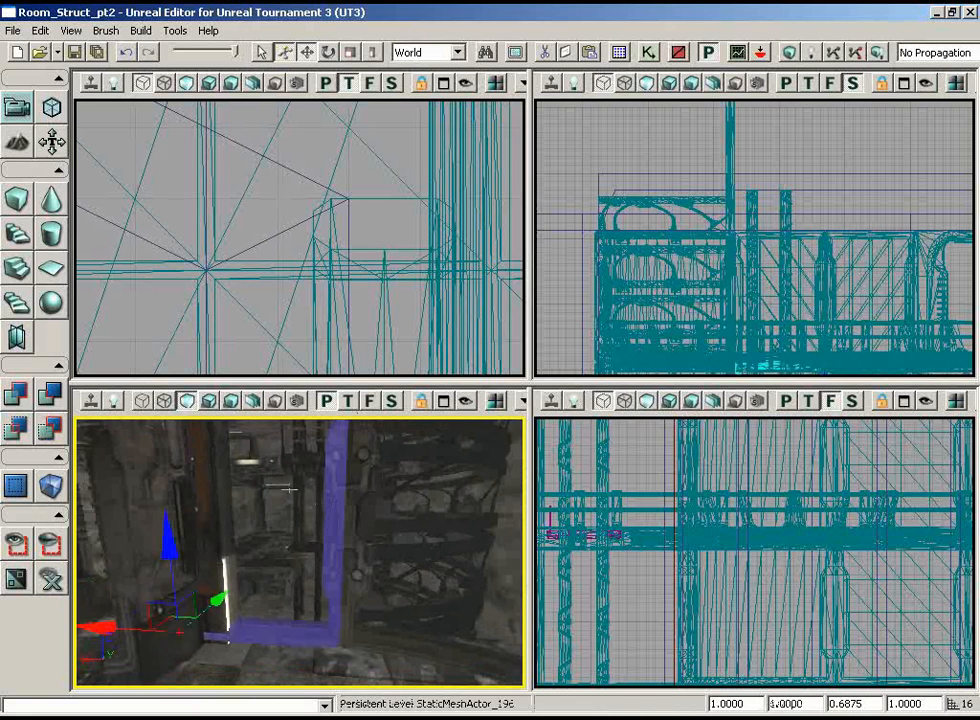
pyautogui.moveTo(246, 548); pyautogui.dragTo(331, 525)
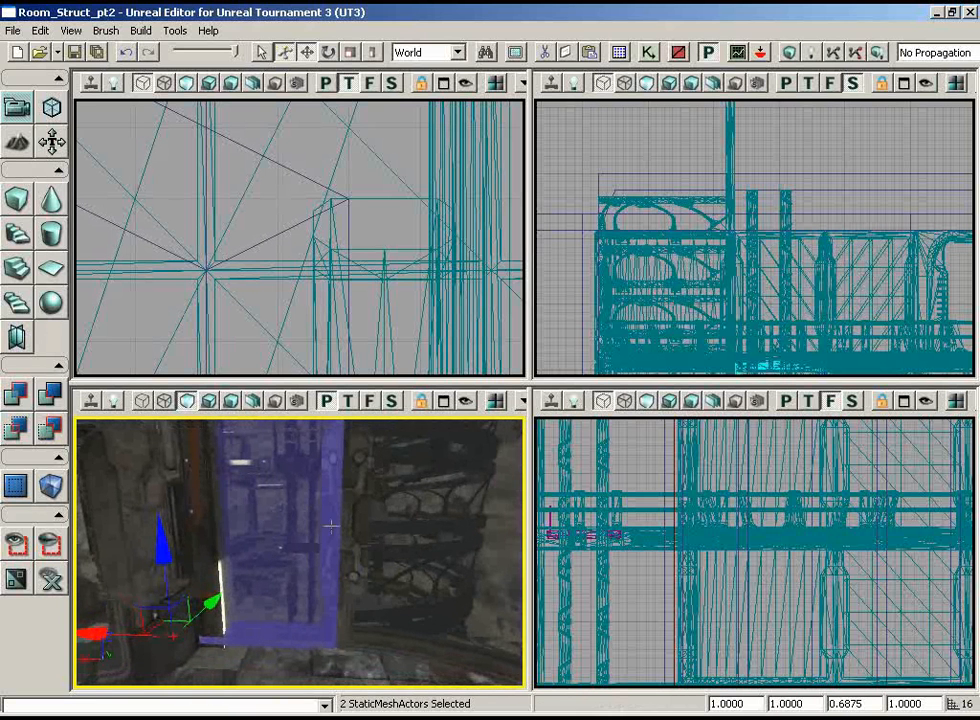
pyautogui.keyDown('ctrl'); pyautogui.click(359, 507); pyautogui.keyUp('ctrl')
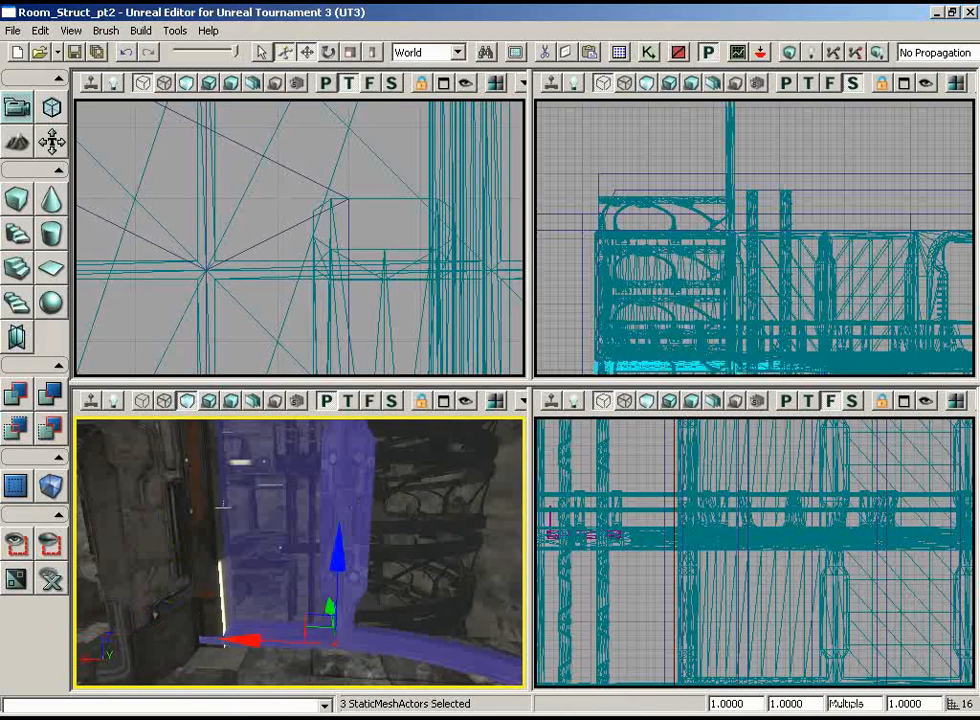
pyautogui.keyDown('ctrl'); pyautogui.click(210, 502); pyautogui.keyUp('ctrl')
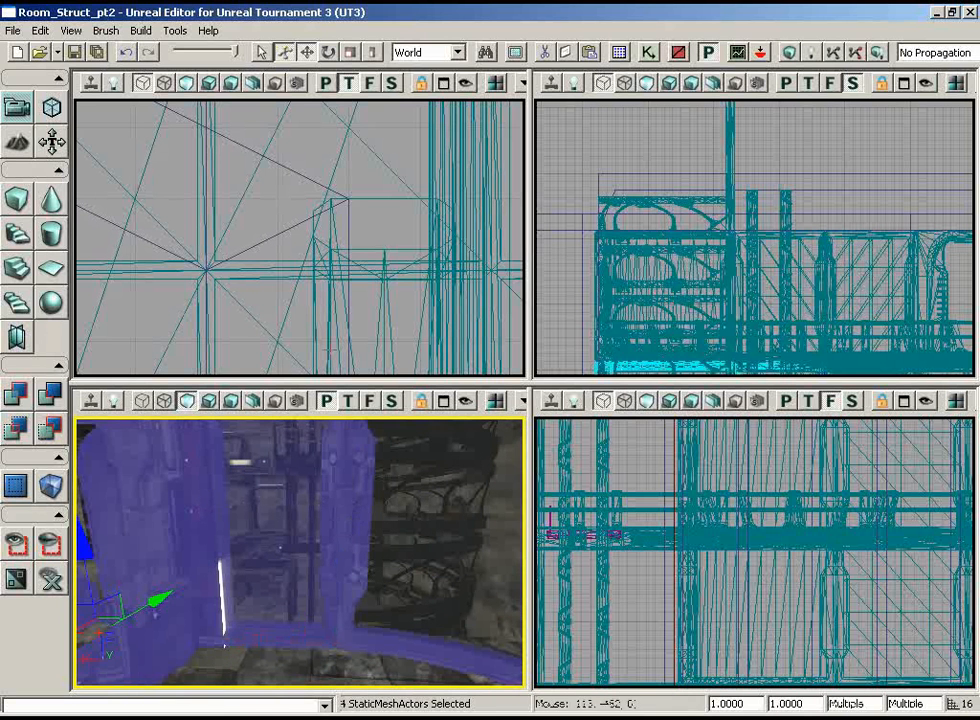
pyautogui.moveTo(330, 350); pyautogui.dragTo(527, 184)
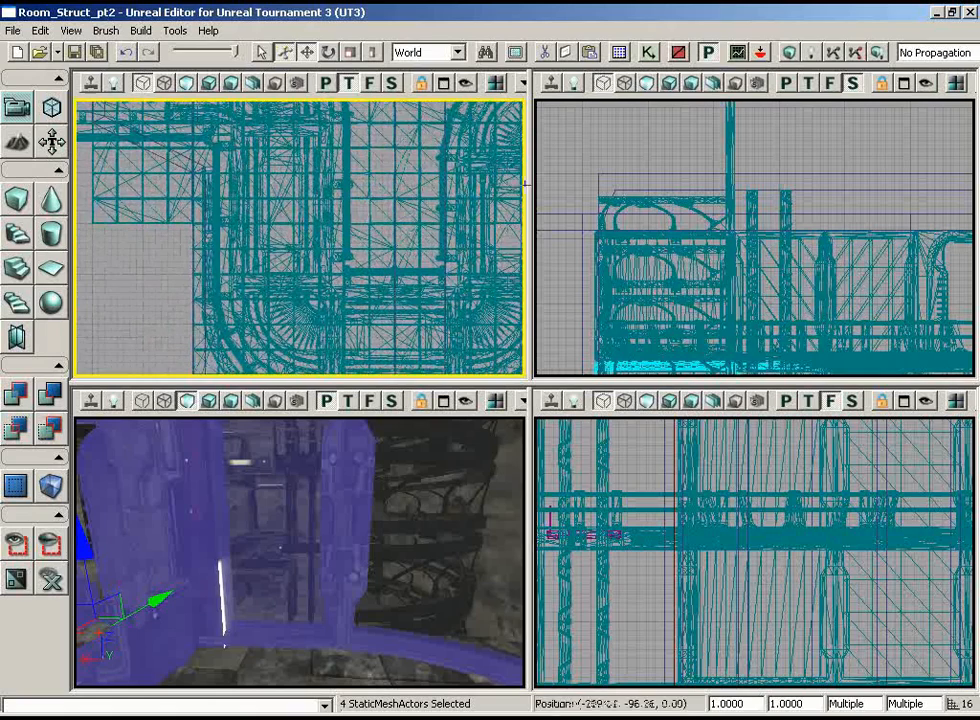
pyautogui.click(15, 543)
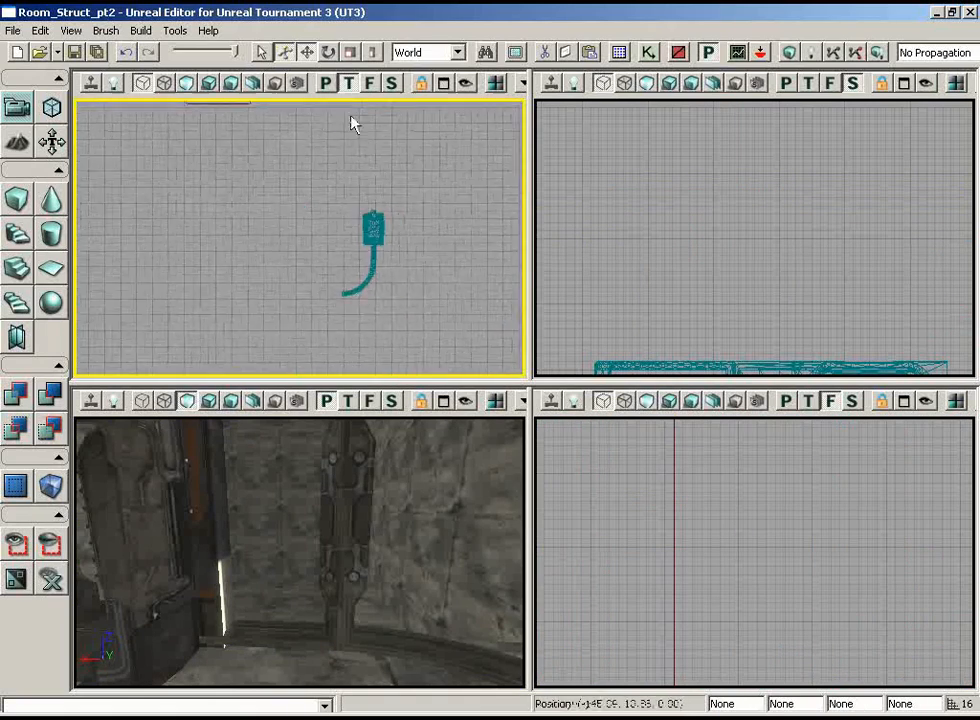
# Step: Set the drag grid to 8 and measure the gap between the doorway's end and the curved frame in the top view
pyautogui.moveTo(351, 117); pyautogui.dragTo(353, 381)
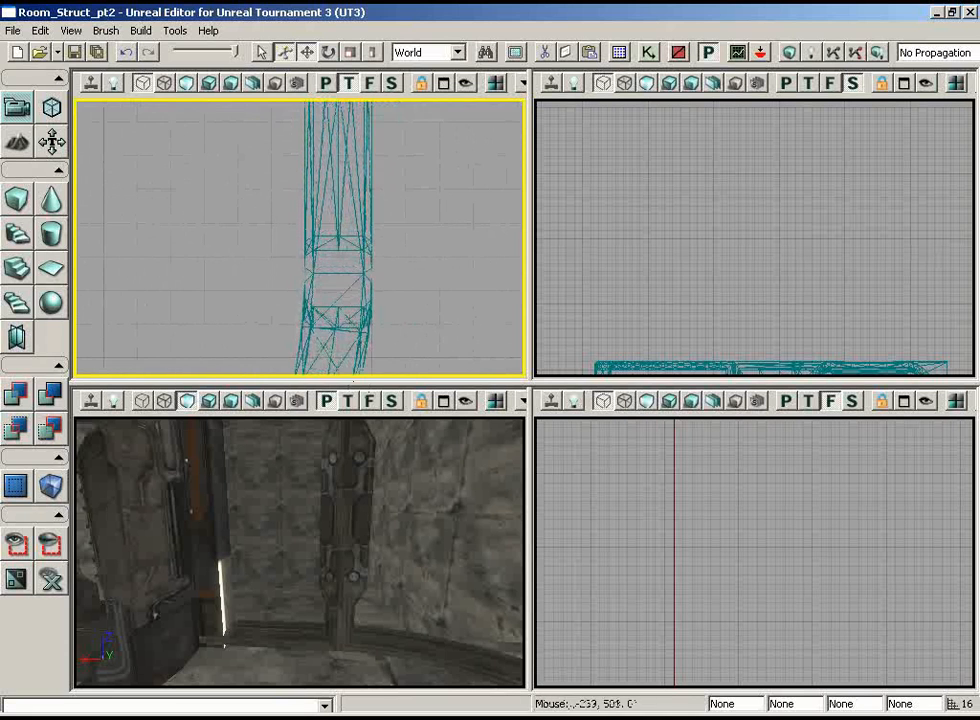
pyautogui.click(345, 365)
pyautogui.moveTo(440, 343)
pyautogui.mouseDown()
pyautogui.moveTo(433, 144)
pyautogui.moveTo(443, 334)
pyautogui.mouseUp()
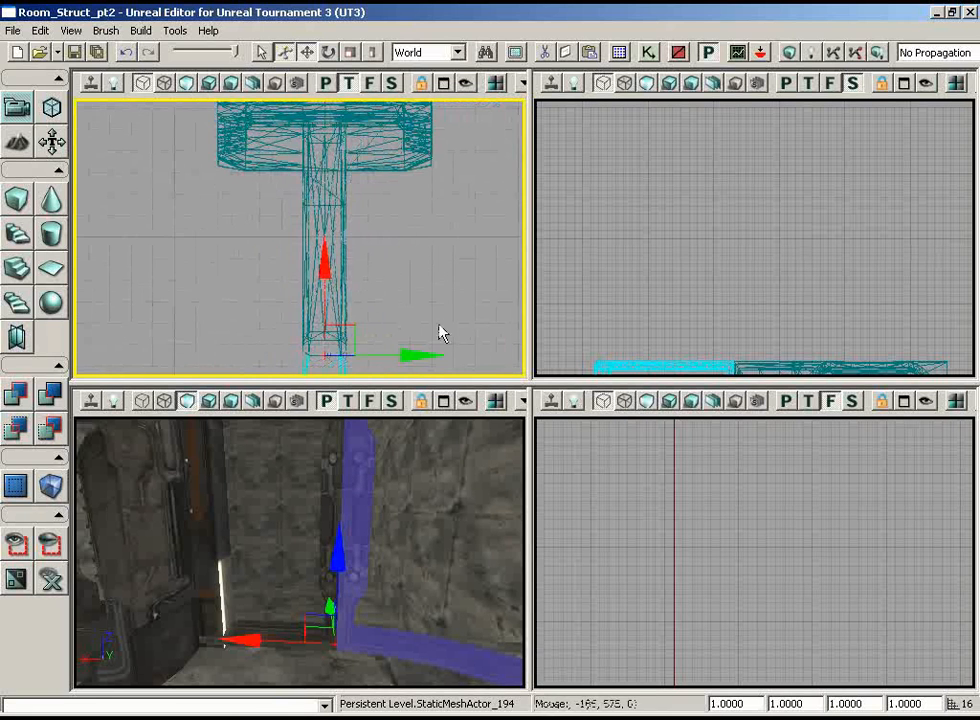
pyautogui.keyDown('ctrl'); pyautogui.click(395, 140); pyautogui.keyUp('ctrl')
pyautogui.moveTo(400, 245); pyautogui.dragTo(367, 262)
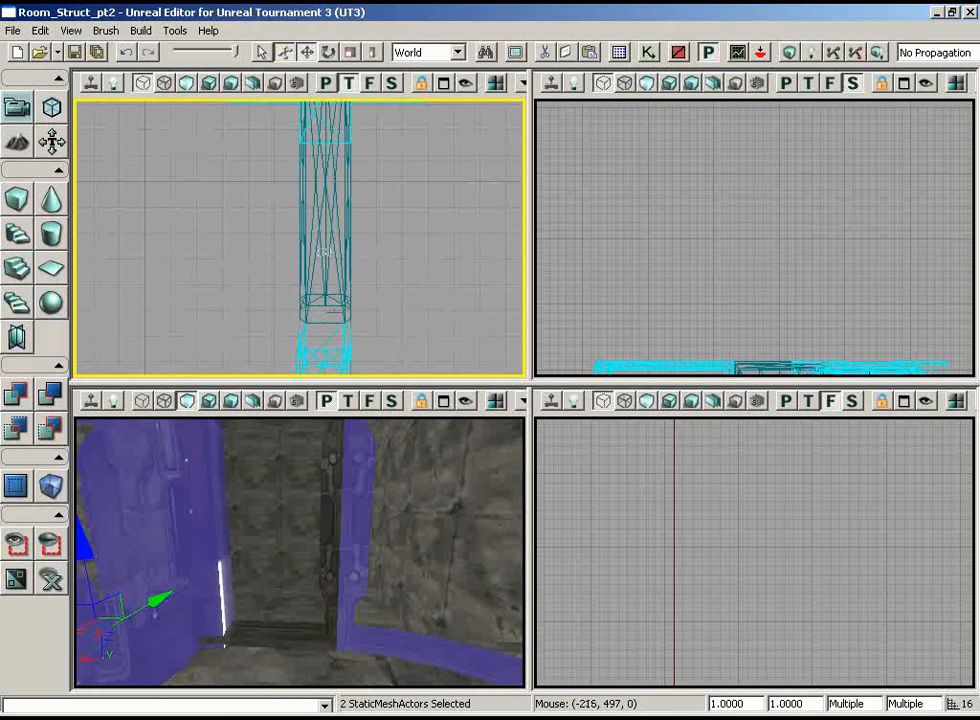
pyautogui.moveTo(326, 352); pyautogui.dragTo(326, 312, button='middle')
pyautogui.moveTo(394, 287); pyautogui.dragTo(385, 268)
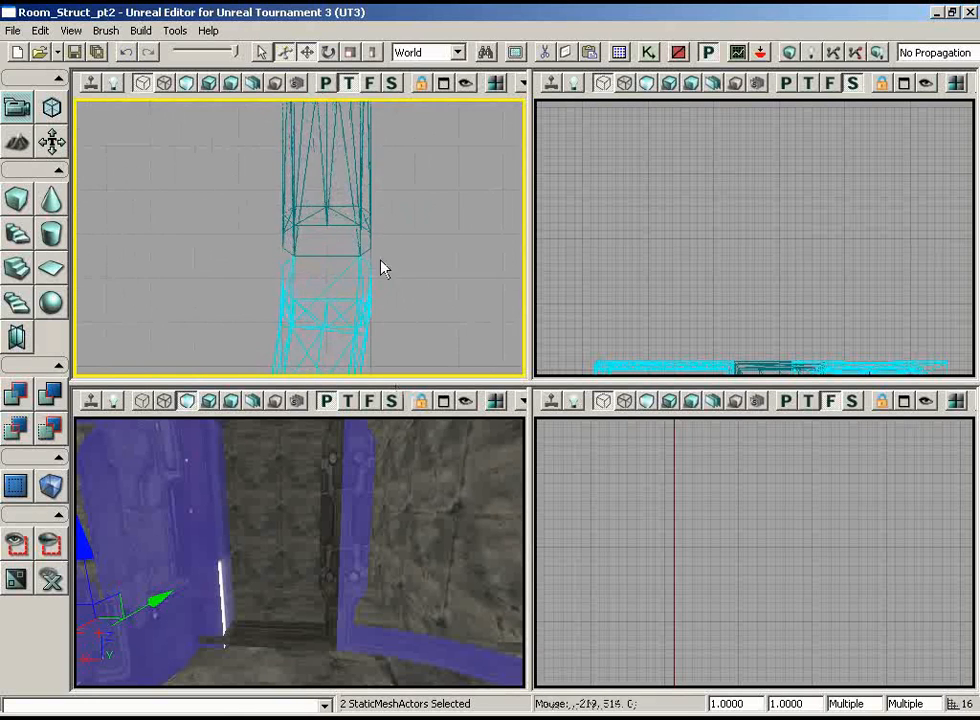
pyautogui.click(71, 30)
pyautogui.moveTo(251, 157)
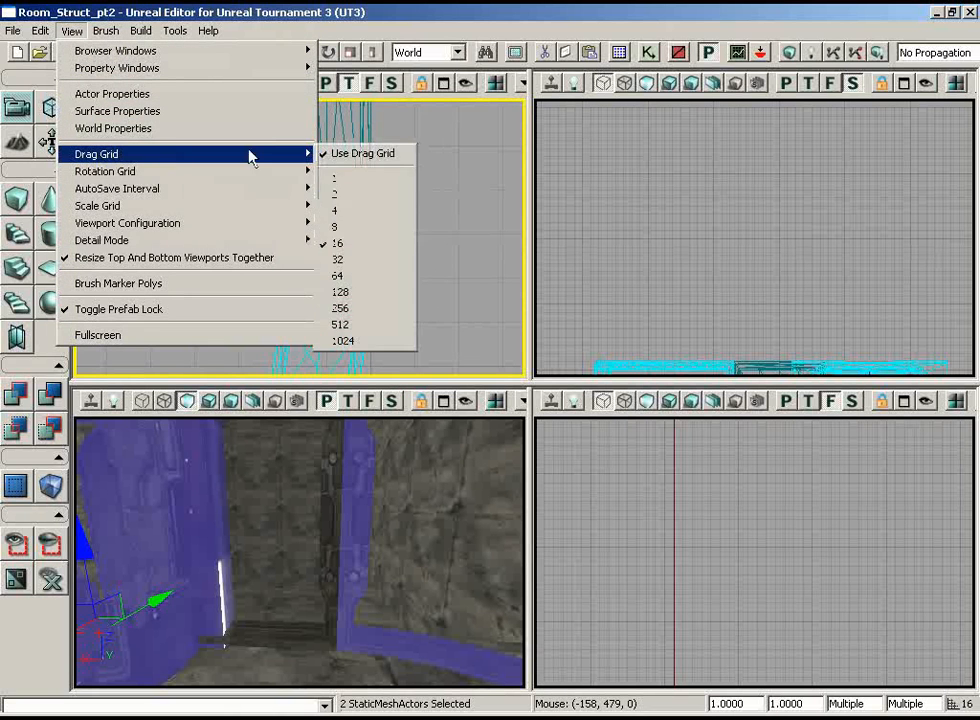
pyautogui.click(361, 227)
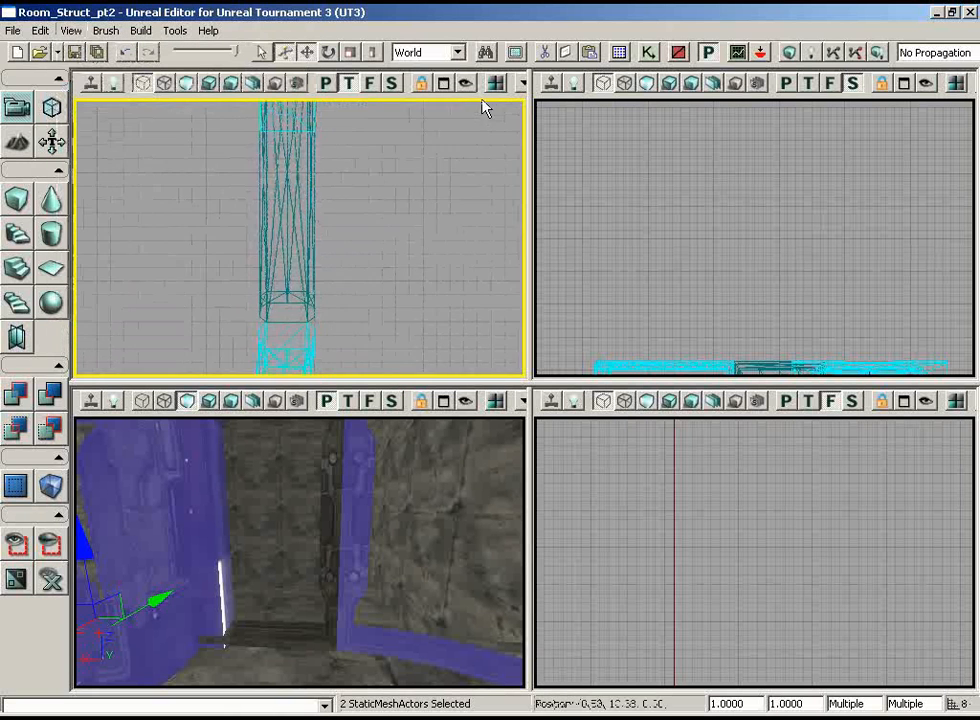
pyautogui.moveTo(432, 293)
pyautogui.mouseDown()
pyautogui.moveTo(435, 309)
pyautogui.moveTo(424, 311)
pyautogui.moveTo(435, 309)
pyautogui.mouseUp()
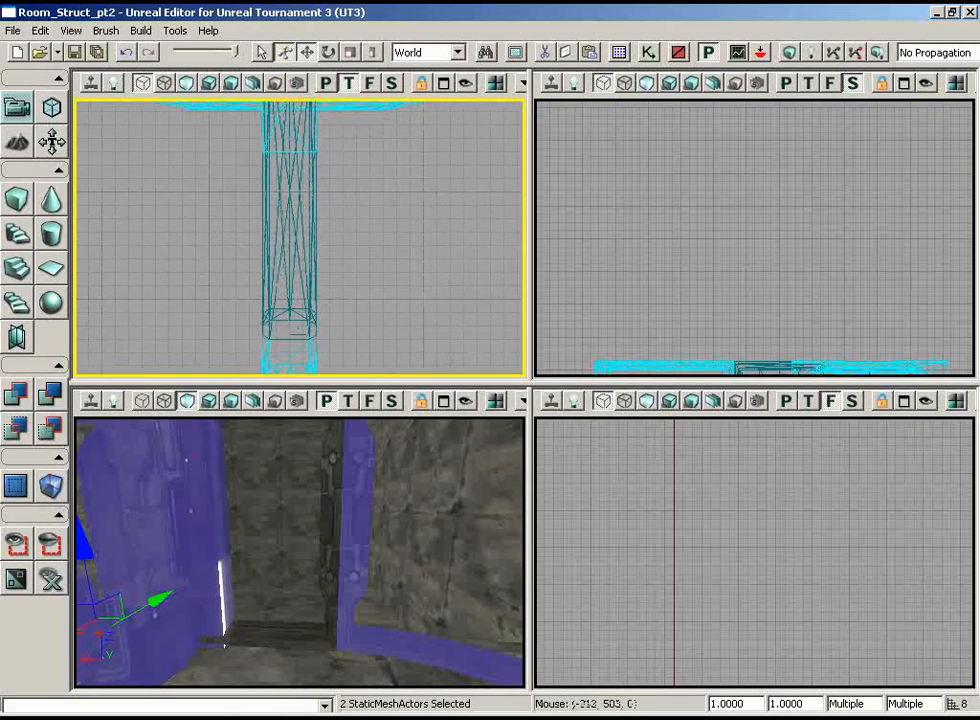
pyautogui.moveTo(292, 330)
pyautogui.mouseDown(button='middle')
pyautogui.moveTo(285, 200)
pyautogui.moveTo(255, 99)
pyautogui.mouseUp(button='middle')
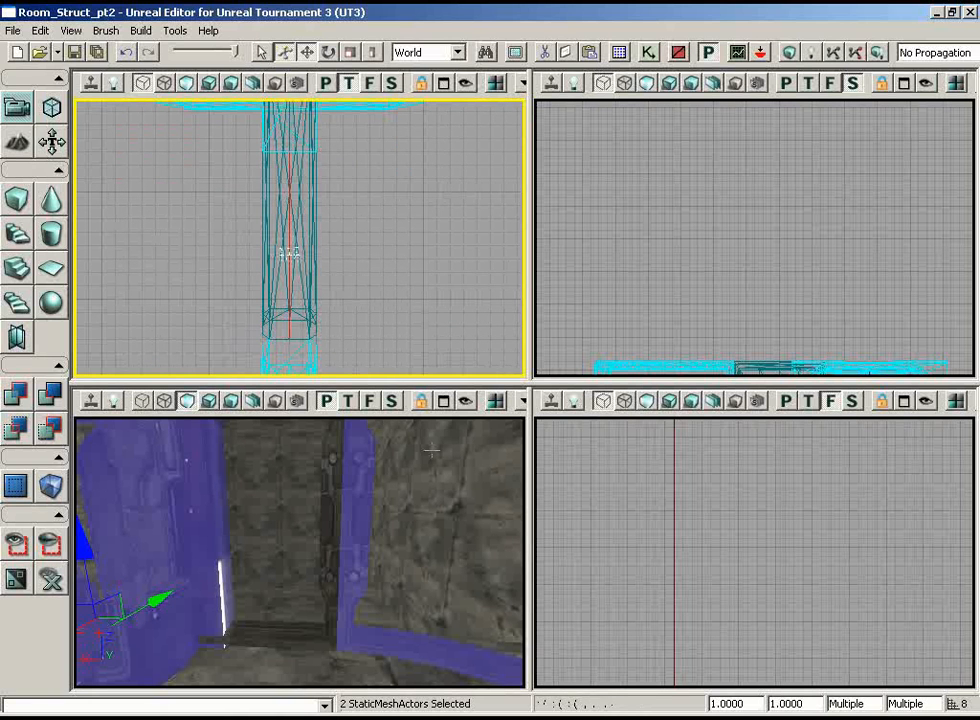
# Step: Switch to the Calculator, divide 112 by 256, and return to the Unreal Editor
pyautogui.hotkey('alt', 'Tab')
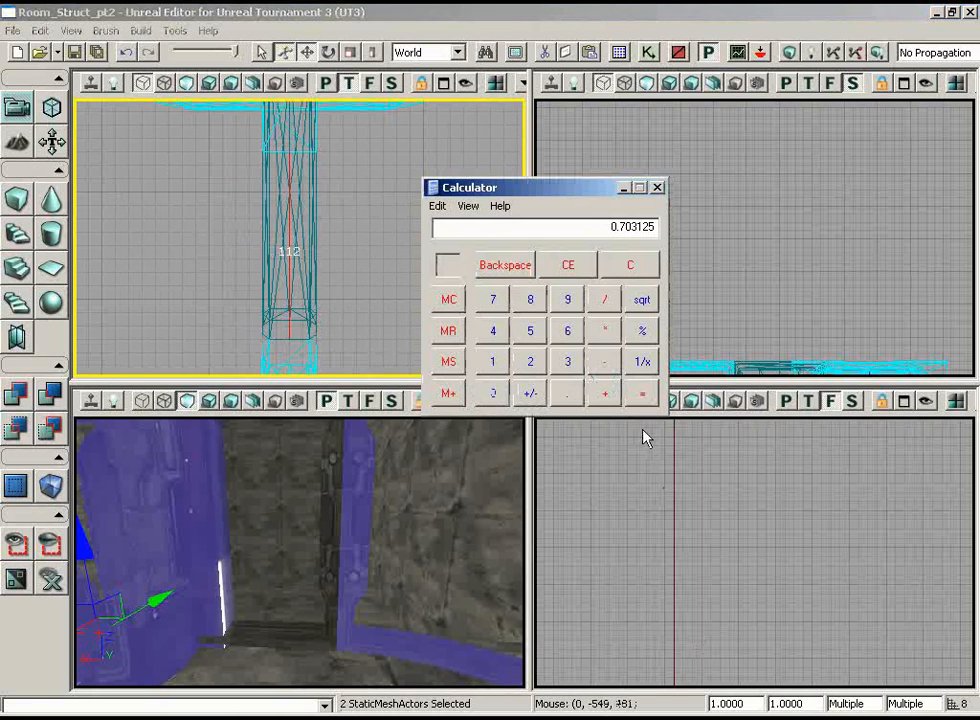
pyautogui.write('112/256')
pyautogui.press('Return')
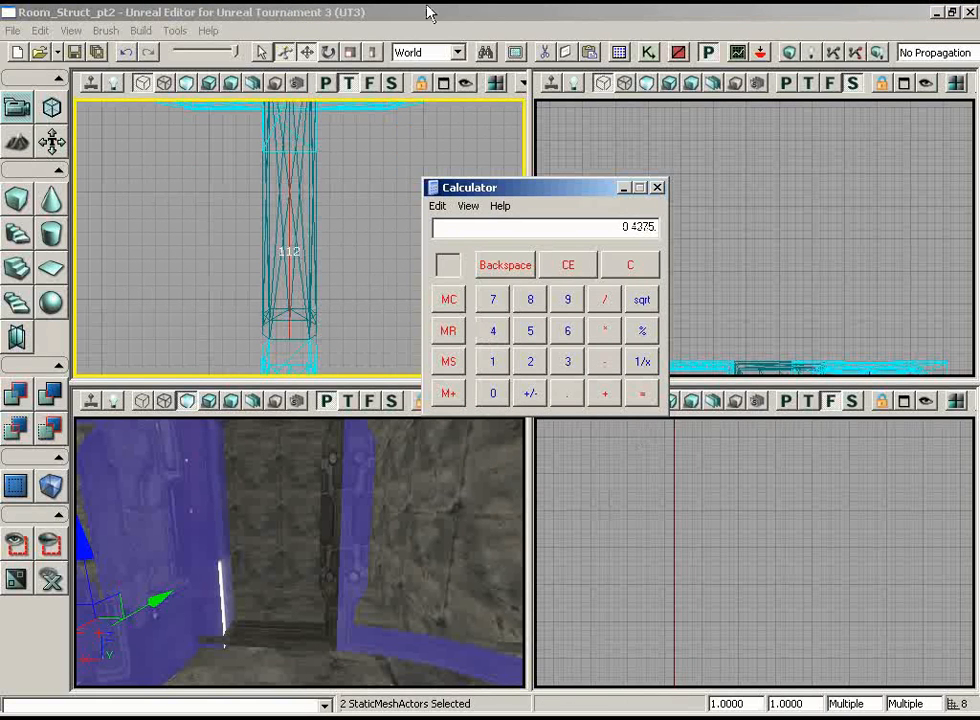
pyautogui.click(330, 10)
# Step: Set the window frame and pane's Y scale to 0.4375 and move them to fill the gap between doorway and curved frame
pyautogui.moveTo(351, 512); pyautogui.dragTo(287, 505)
pyautogui.keyDown('ctrl'); pyautogui.click(287, 505); pyautogui.keyUp('ctrl')
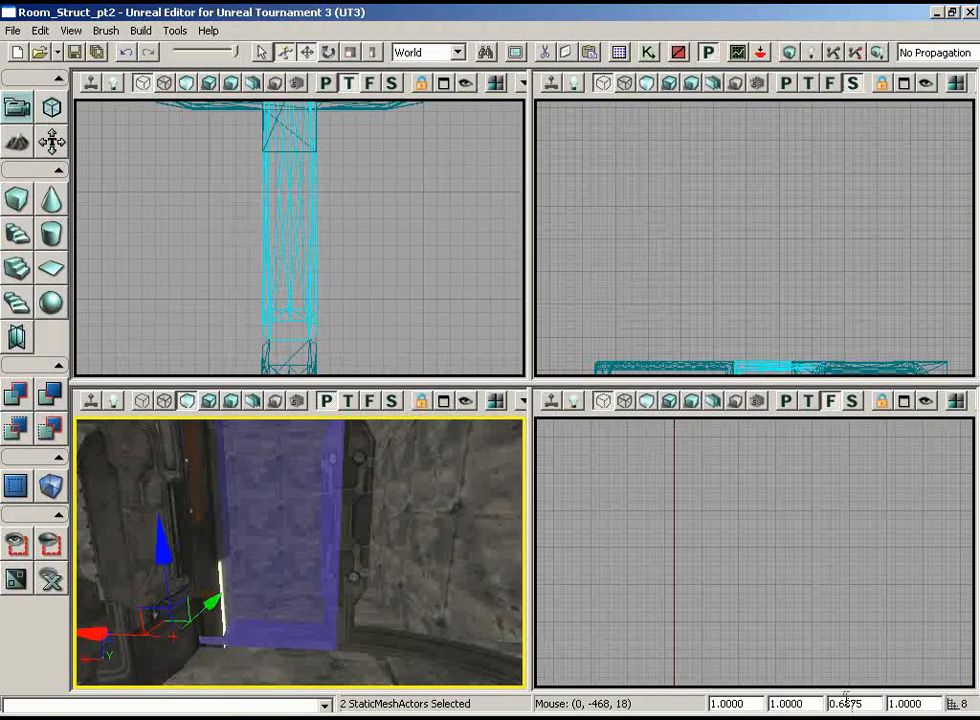
pyautogui.doubleClick(846, 702)
pyautogui.write('0.4375')
pyautogui.press('Return')
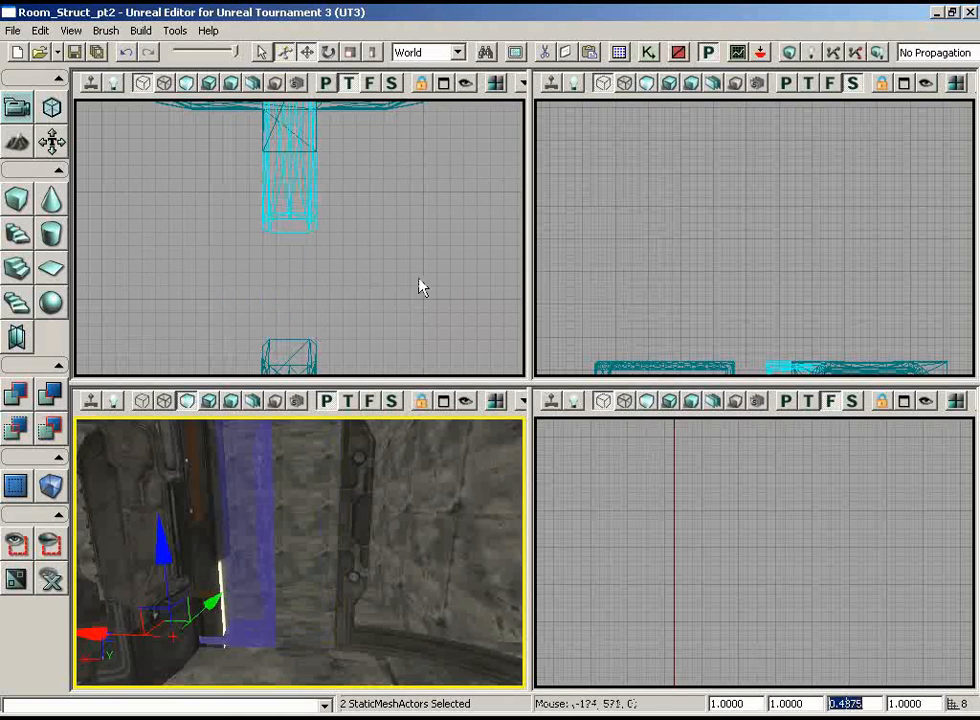
pyautogui.scroll(3, 415, 200)
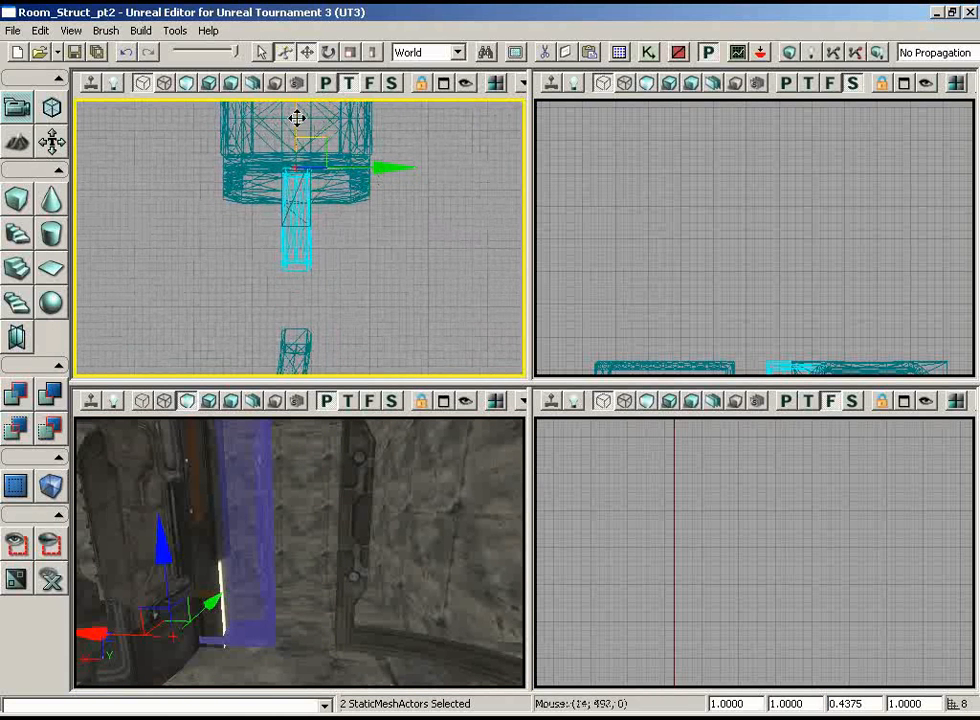
pyautogui.moveTo(297, 118); pyautogui.dragTo(291, 192)
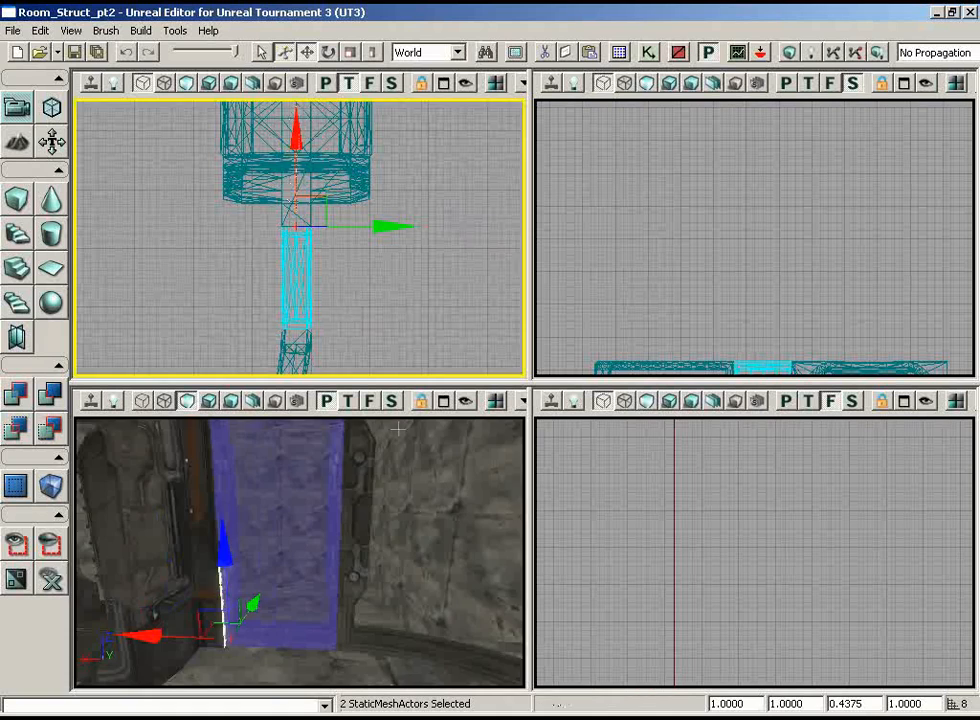
# Step: Unhide all actors, and isolate the doorway mesh, the window frame and pane on its other side, and the neighbouring wall brush
pyautogui.click(396, 538)
pyautogui.moveTo(396, 538); pyautogui.dragTo(150, 545)
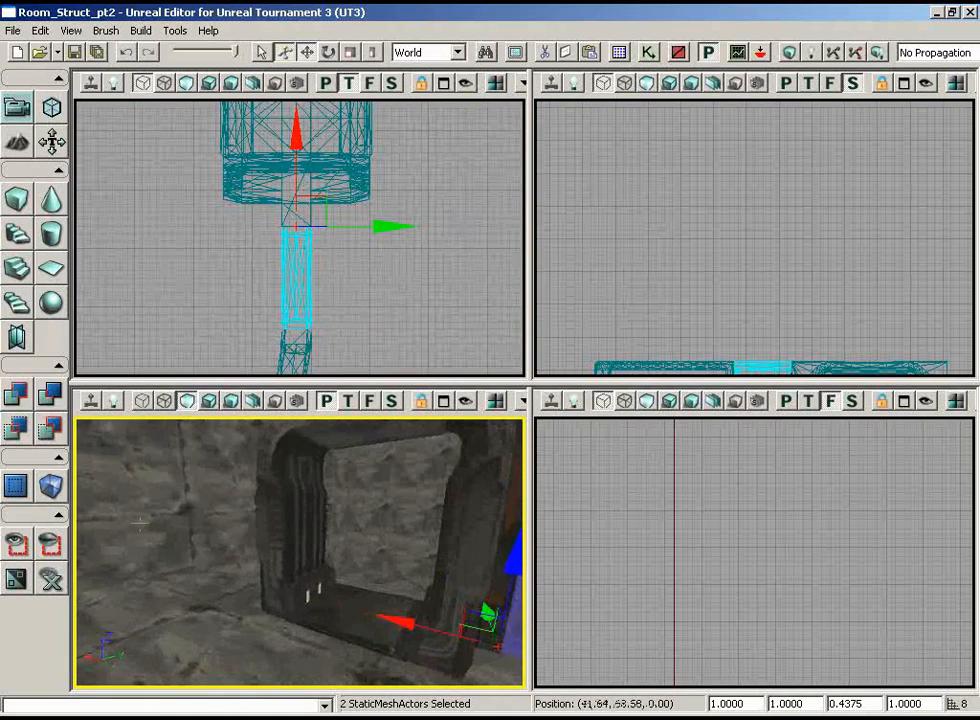
pyautogui.click(49, 578)
pyautogui.moveTo(219, 558); pyautogui.dragTo(403, 423)
pyautogui.click(410, 530)
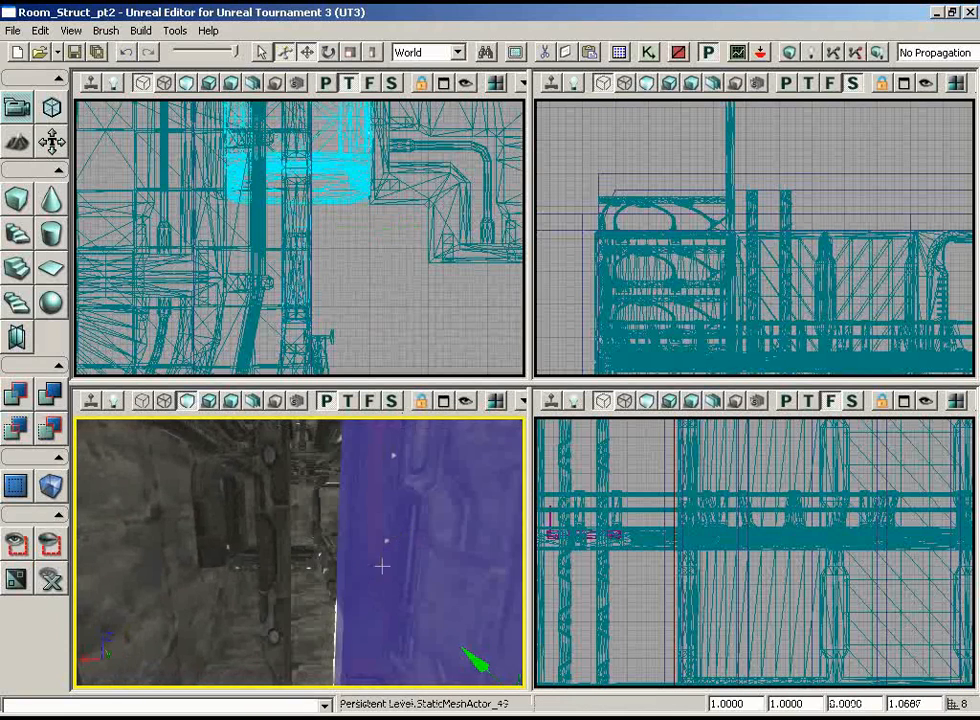
pyautogui.moveTo(383, 564); pyautogui.dragTo(371, 591)
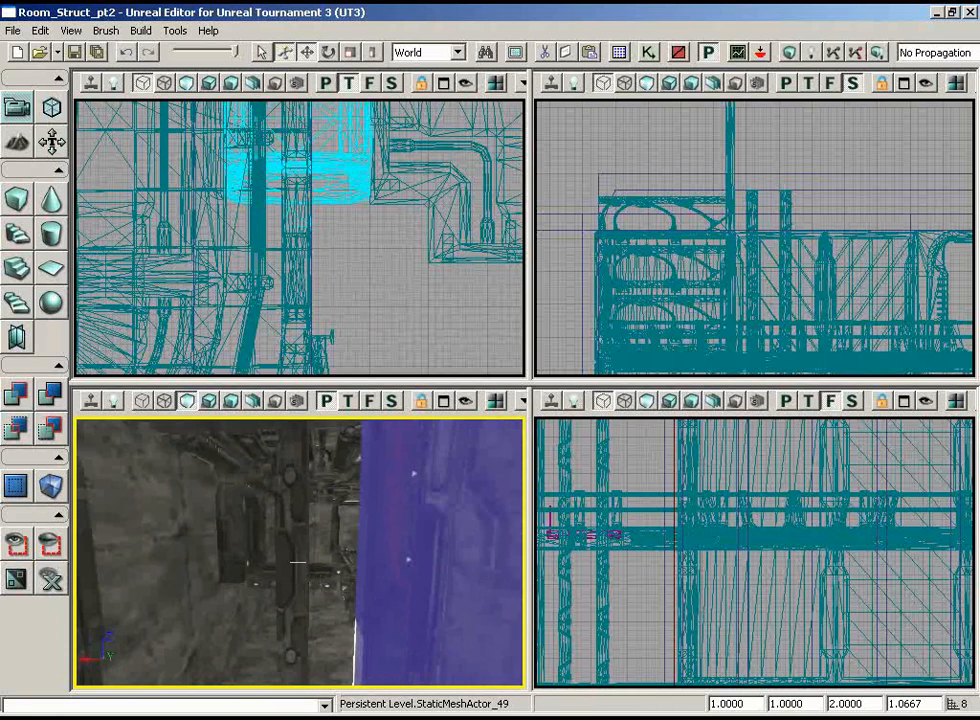
pyautogui.keyDown('ctrl'); pyautogui.click(292, 565); pyautogui.keyUp('ctrl')
pyautogui.keyDown('ctrl'); pyautogui.click(160, 550); pyautogui.keyUp('ctrl')
pyautogui.moveTo(377, 302); pyautogui.dragTo(300, 230)
pyautogui.keyDown('ctrl'); pyautogui.click(363, 189); pyautogui.keyUp('ctrl')
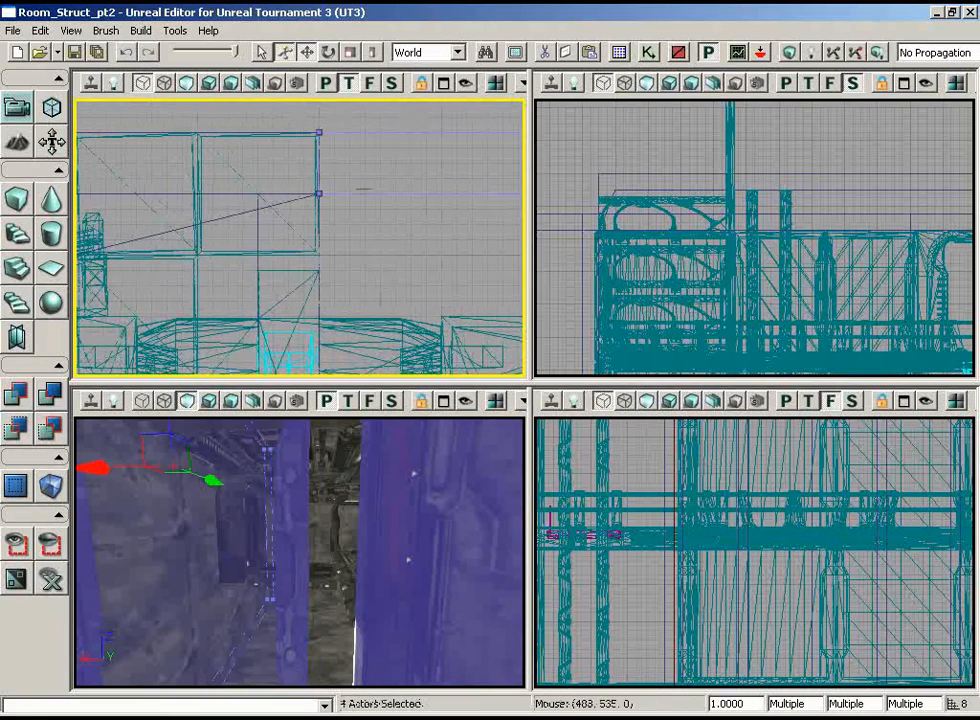
pyautogui.click(15, 544)
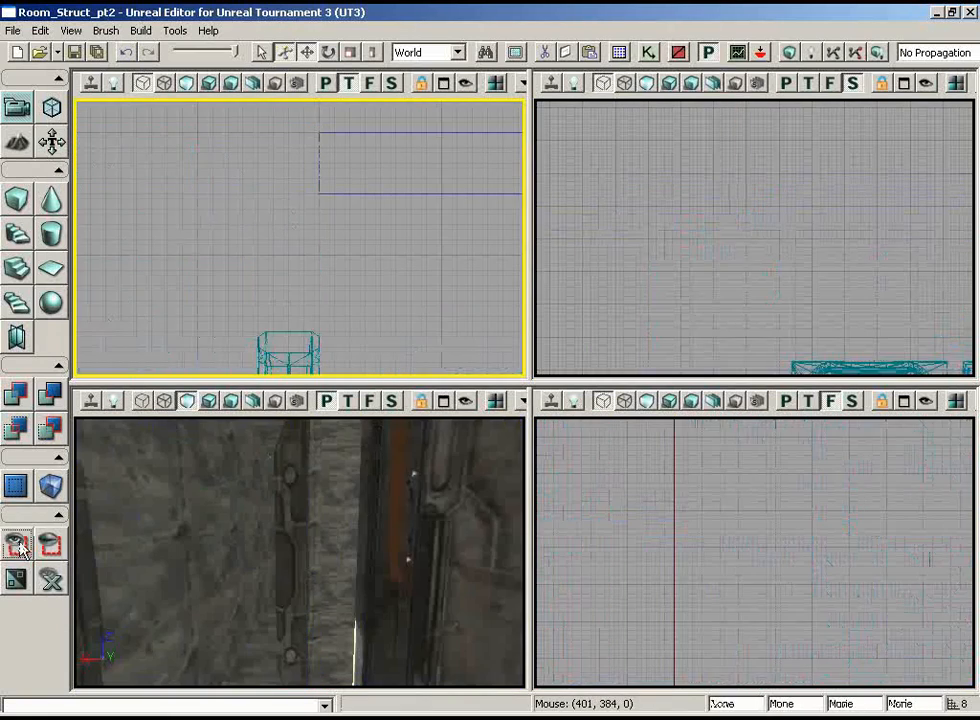
# Step: Measure the distance from the doorway's end to the wall brush in the top view
pyautogui.scroll(-7, 328, 247)
pyautogui.moveTo(328, 247); pyautogui.dragTo(306, 354)
pyautogui.scroll(2, 305, 363)
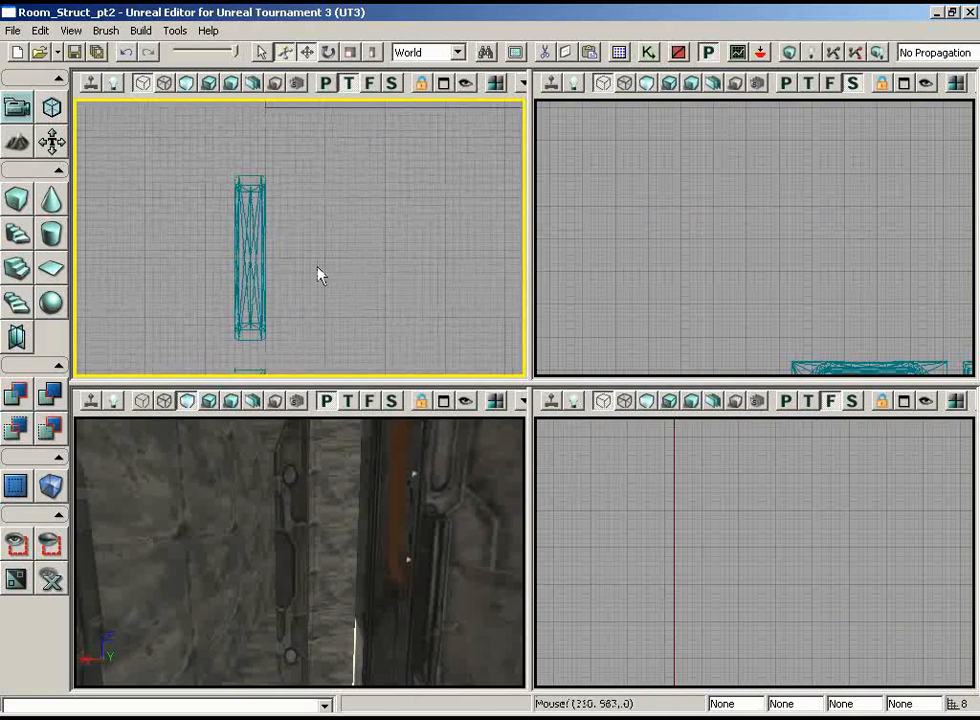
pyautogui.scroll(-1, 292, 280)
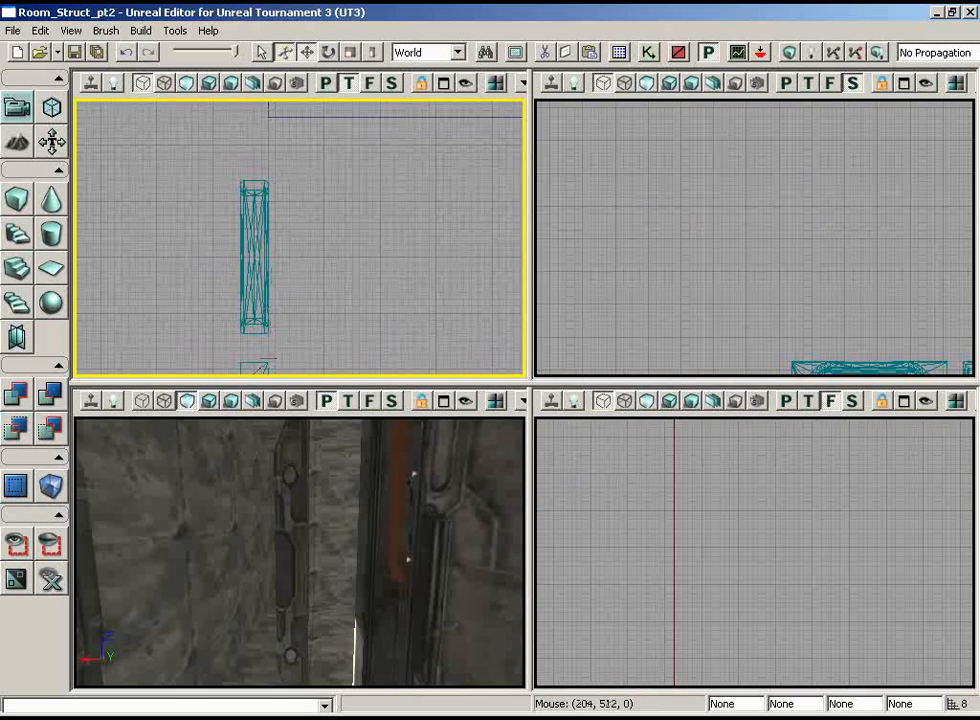
pyautogui.scroll(1, 269, 354)
pyautogui.scroll(-1, 283, 325)
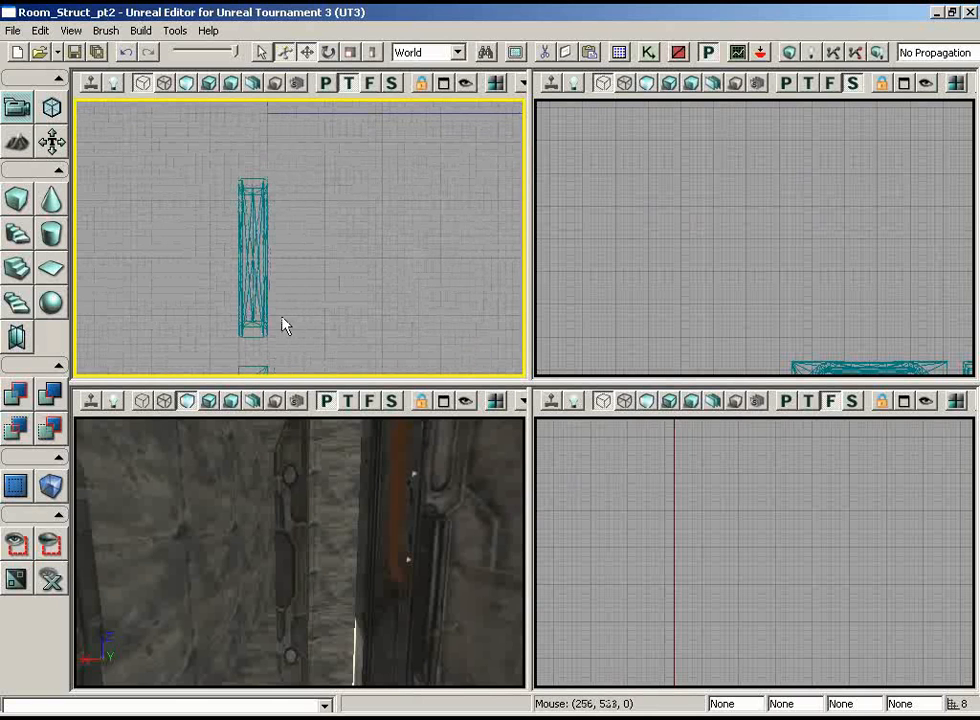
pyautogui.moveTo(265, 368); pyautogui.dragTo(263, 99, button='middle')
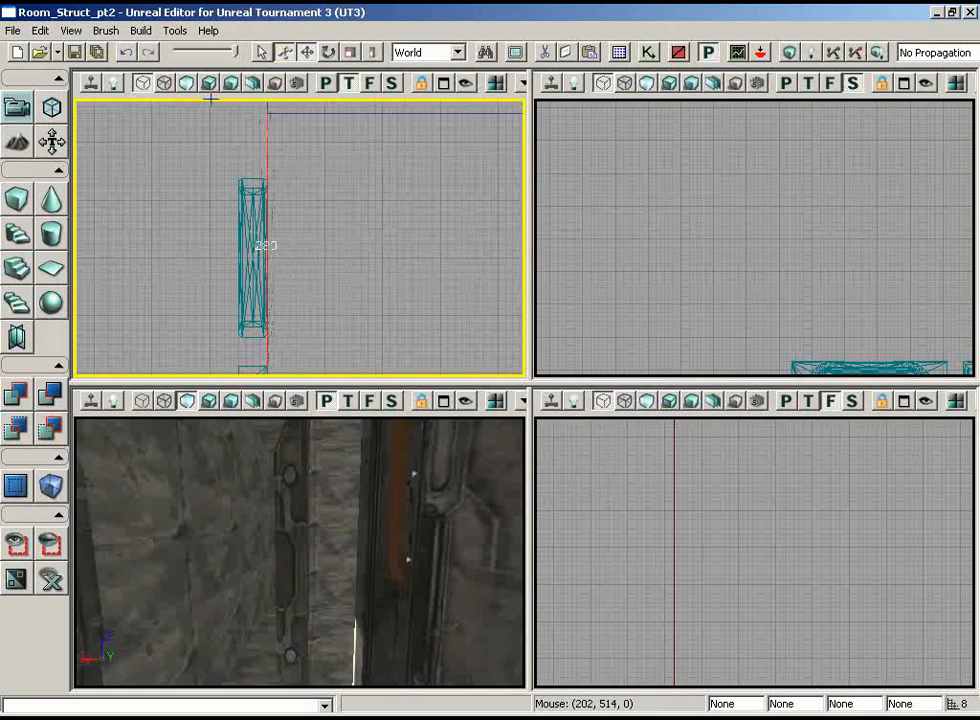
# Step: Switch to the Calculator, divide 280 by 256, and return to the Unreal Editor
pyautogui.hotkey('alt', 'Tab')
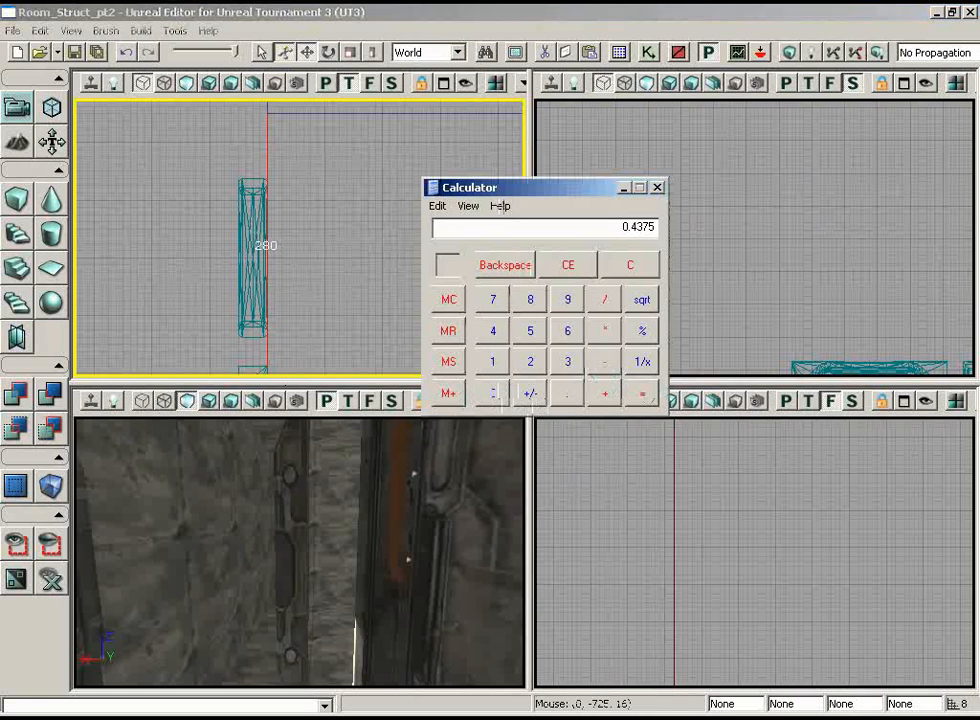
pyautogui.click(635, 264)
pyautogui.write('280.')
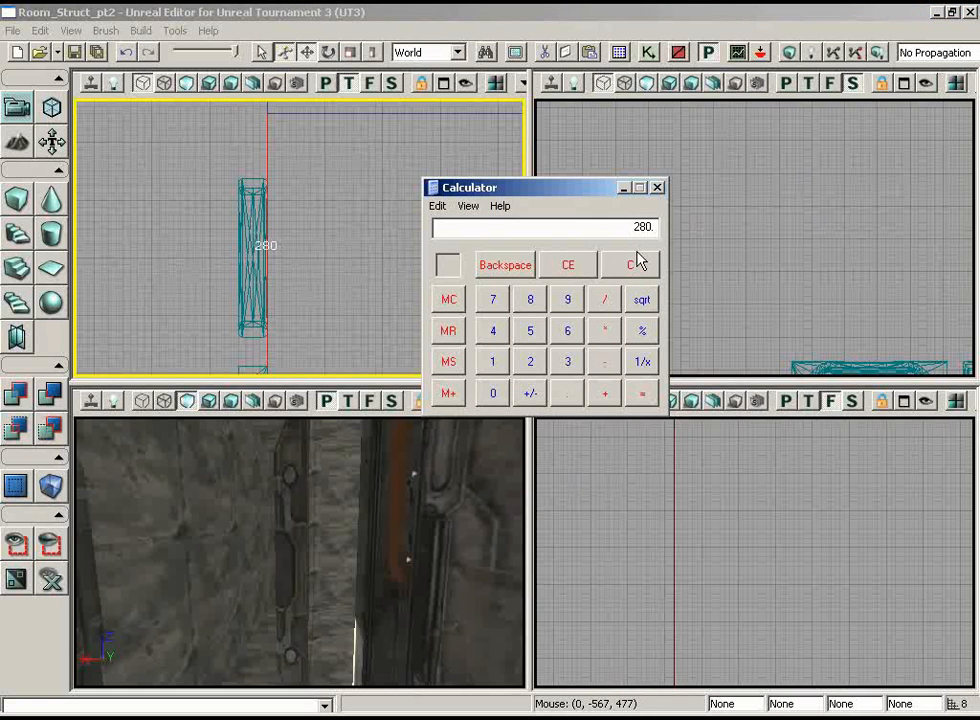
pyautogui.write('/256')
pyautogui.press('Return')
pyautogui.click(547, 13)
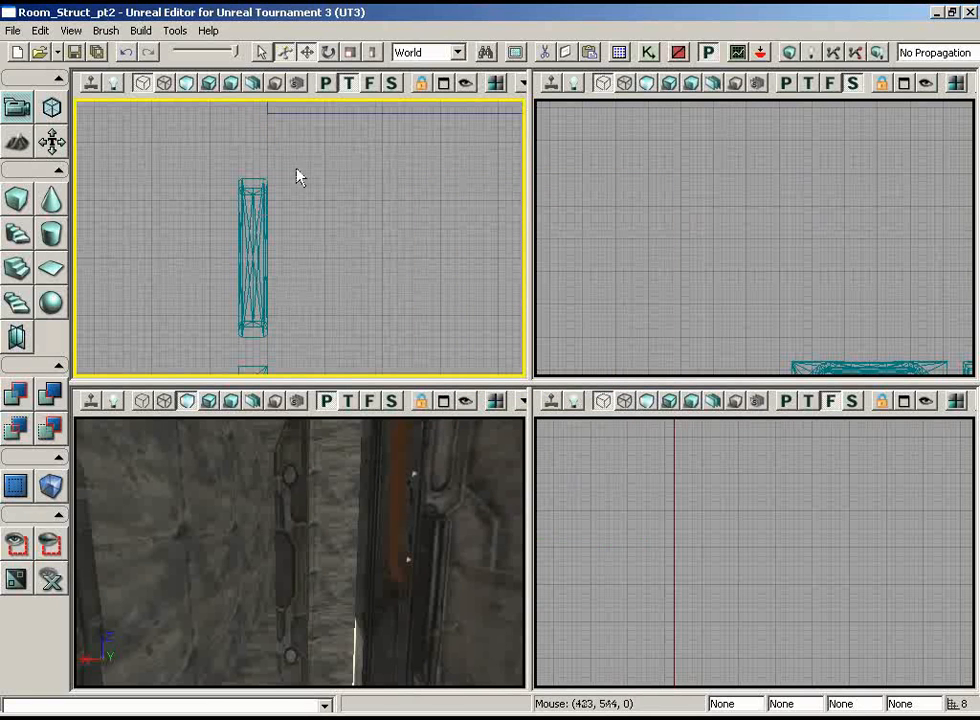
# Step: Select the window frame and pane beside the doorway and set their Y scale to 1.0938
pyautogui.keyDown('ctrl'); pyautogui.keyDown('alt'); pyautogui.moveTo(298, 177); pyautogui.dragTo(193, 346); pyautogui.keyUp('alt'); pyautogui.keyUp('ctrl')
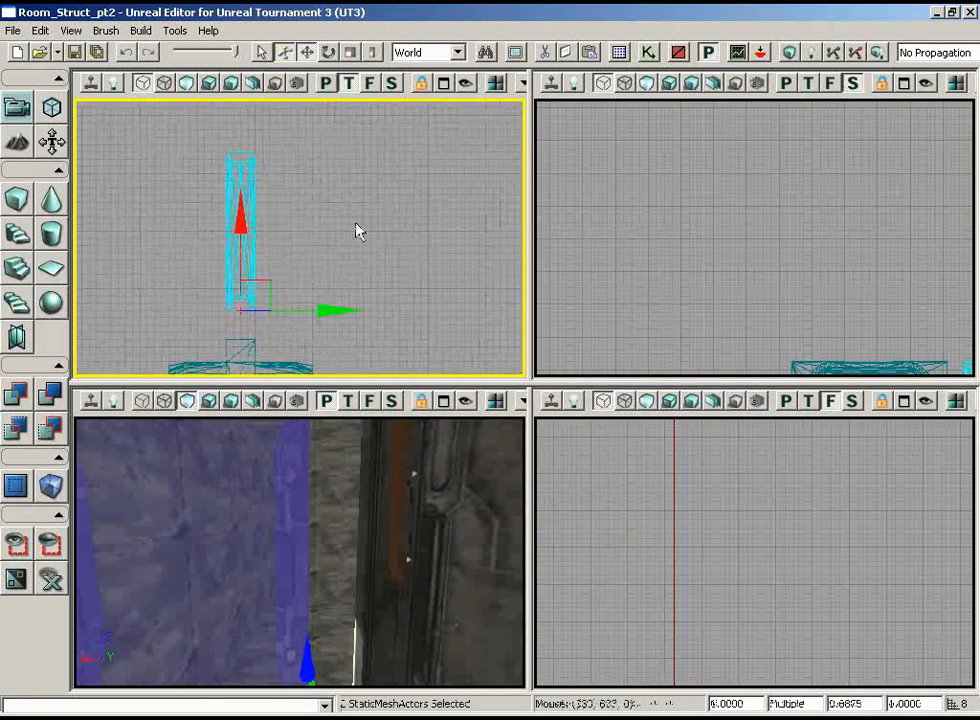
pyautogui.moveTo(409, 600); pyautogui.dragTo(376, 580, button='right')
pyautogui.moveTo(376, 580); pyautogui.dragTo(385, 630)
pyautogui.doubleClick(866, 703)
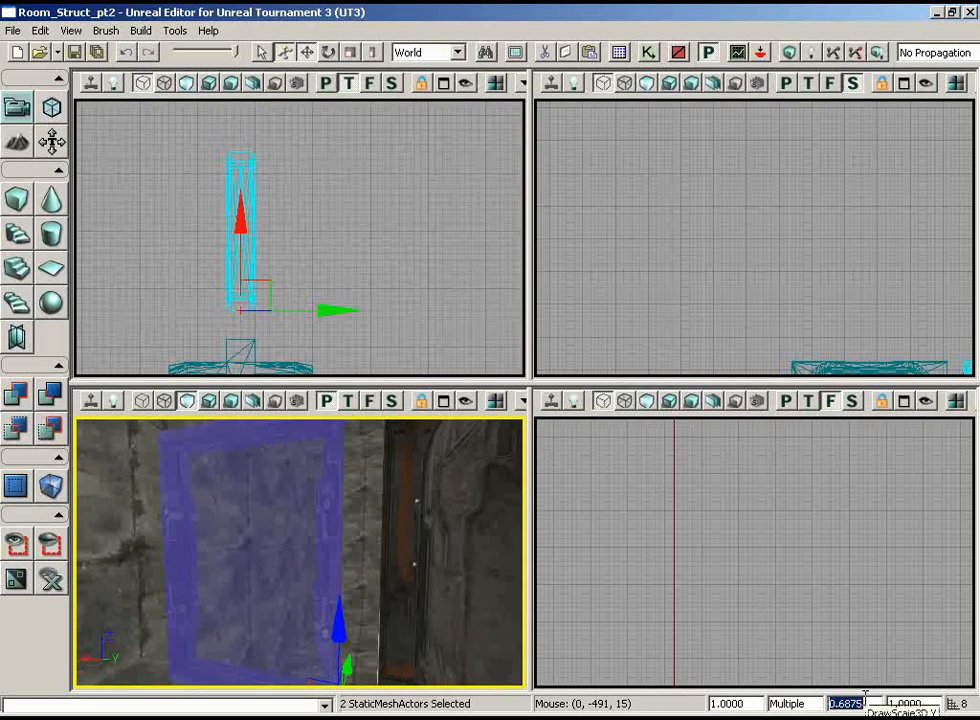
pyautogui.write('1.0938')
pyautogui.press('Return')
# Step: Move the rescaled window frame and pane to fill the gap between doorway and wall brush, and unhide all actors
pyautogui.moveTo(371, 356); pyautogui.dragTo(407, 295, button='right')
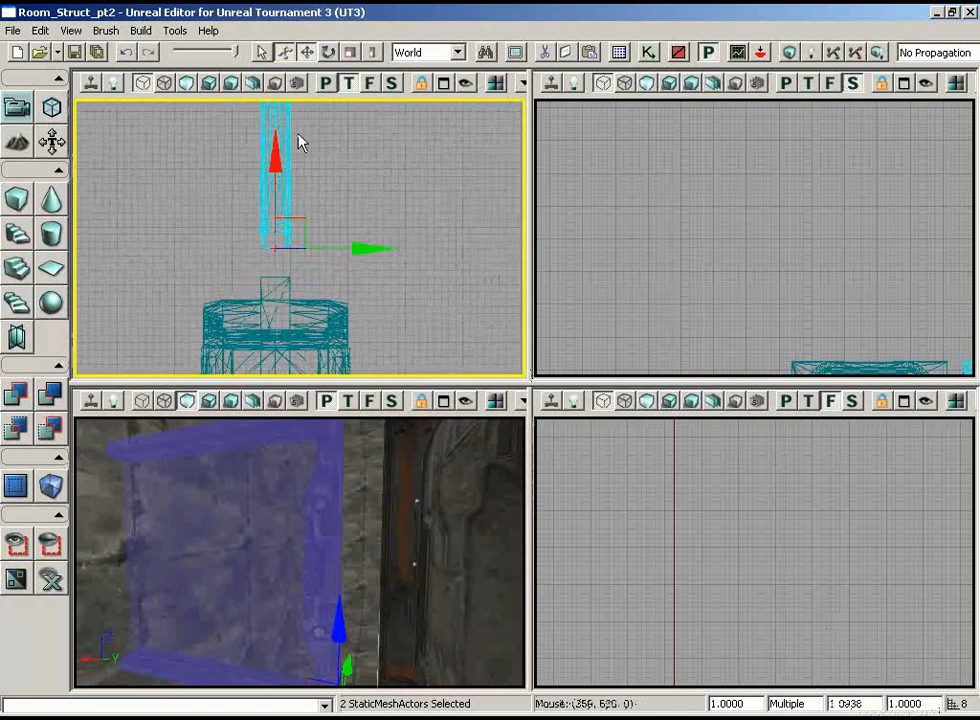
pyautogui.moveTo(271, 156); pyautogui.dragTo(272, 195)
pyautogui.moveTo(291, 168); pyautogui.dragTo(302, 301, button='right')
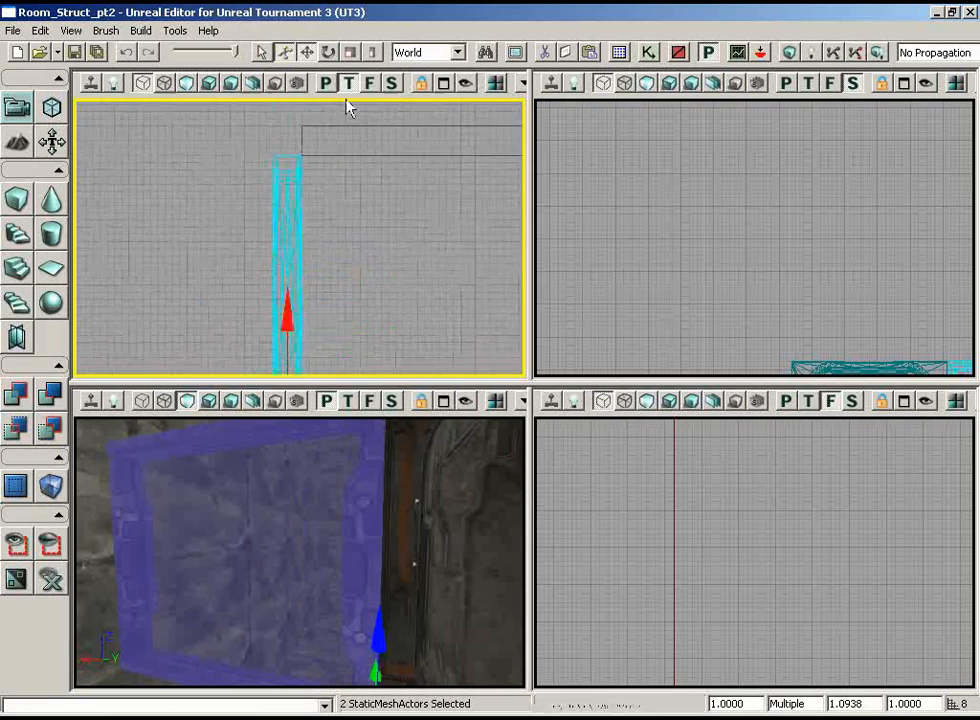
pyautogui.moveTo(297, 104); pyautogui.dragTo(308, 186, button='right')
pyautogui.scroll(3, 303, 238)
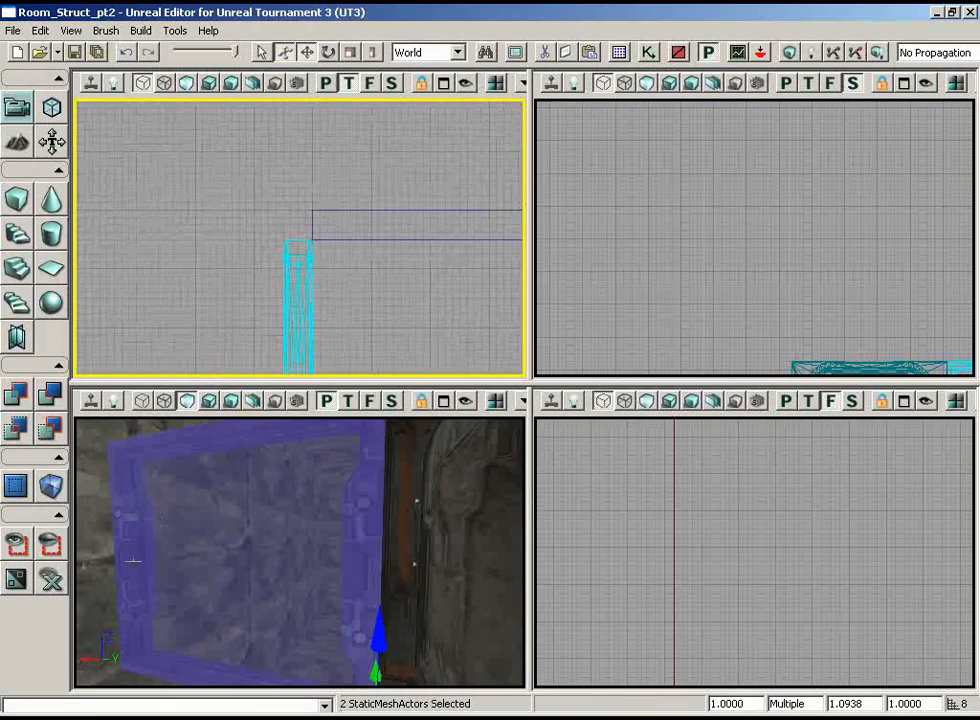
pyautogui.click(52, 578)
# Step: Inspect the rescaled window pieces along the lower-level walls, checking their fit between doorways, corners and walls
pyautogui.scroll(-2, 400, 228)
pyautogui.moveTo(400, 520); pyautogui.dragTo(372, 535)
pyautogui.moveTo(302, 504); pyautogui.dragTo(459, 532)
pyautogui.click(458, 503)
pyautogui.click(309, 466)
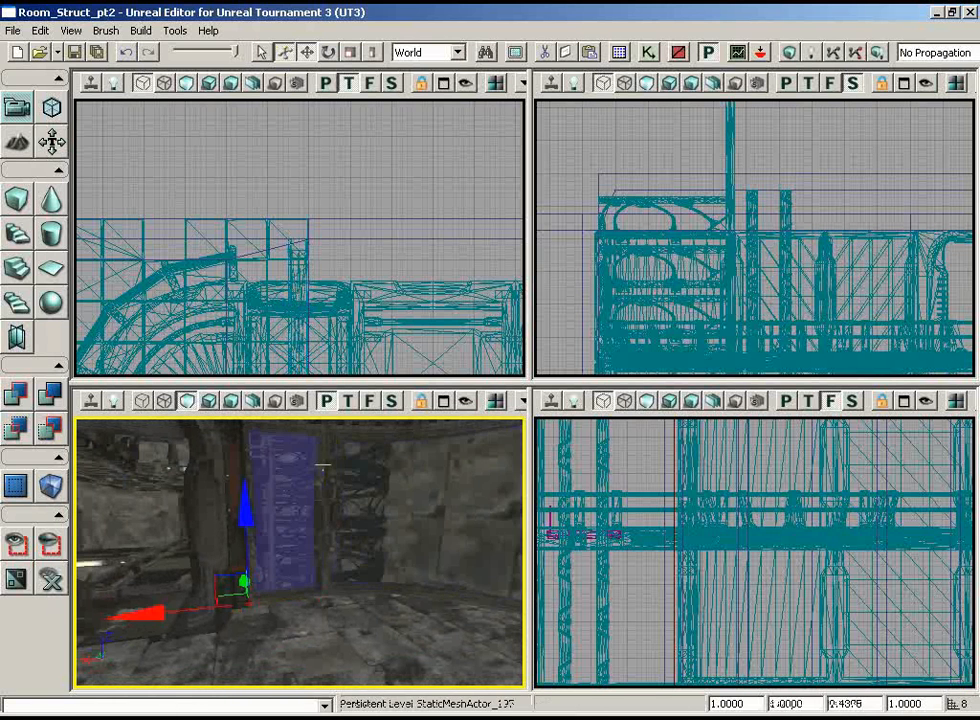
pyautogui.click(325, 464)
pyautogui.moveTo(378, 490); pyautogui.dragTo(524, 628)
pyautogui.click(376, 540)
pyautogui.click(256, 539)
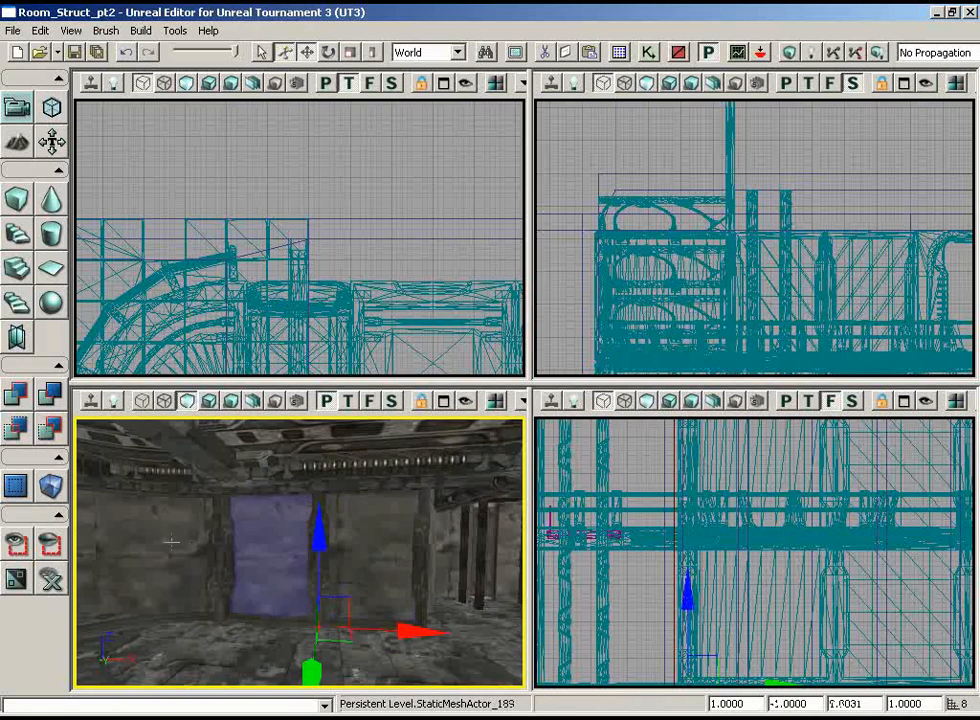
pyautogui.click(205, 550)
pyautogui.moveTo(212, 551); pyautogui.dragTo(72, 516)
pyautogui.click(247, 543)
pyautogui.click(193, 521)
pyautogui.click(290, 524)
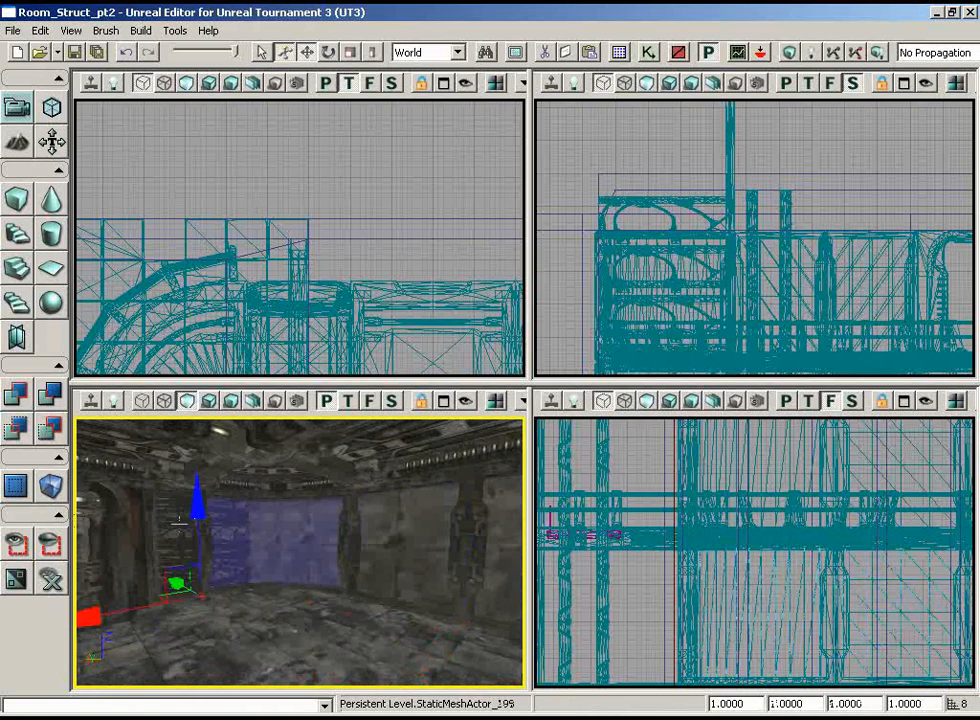
pyautogui.click(188, 517)
pyautogui.click(177, 520)
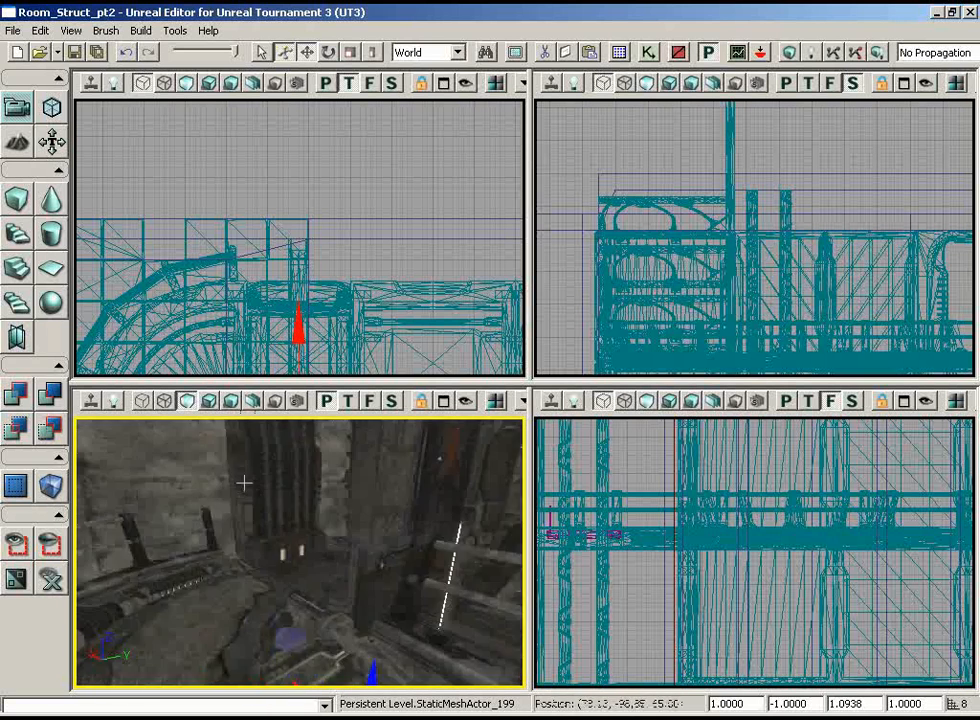
# Step: Choose the static mesh S_LT_Trims_SM_Railing01c from the LT_Trims package for the corner beside the doorway
pyautogui.moveTo(244, 483); pyautogui.dragTo(191, 415)
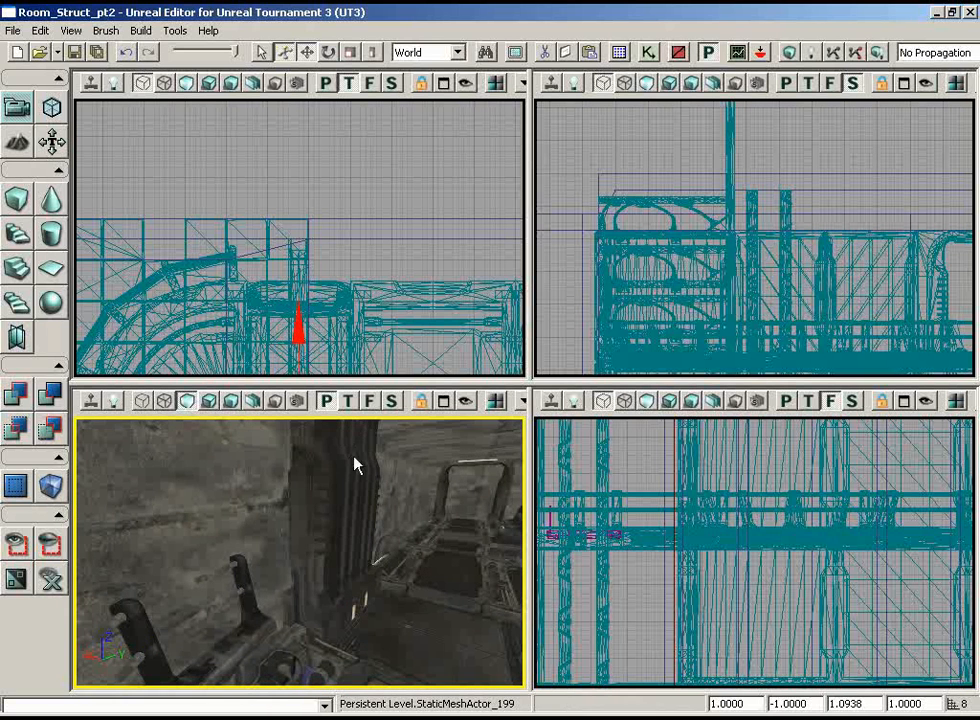
pyautogui.click(619, 52)
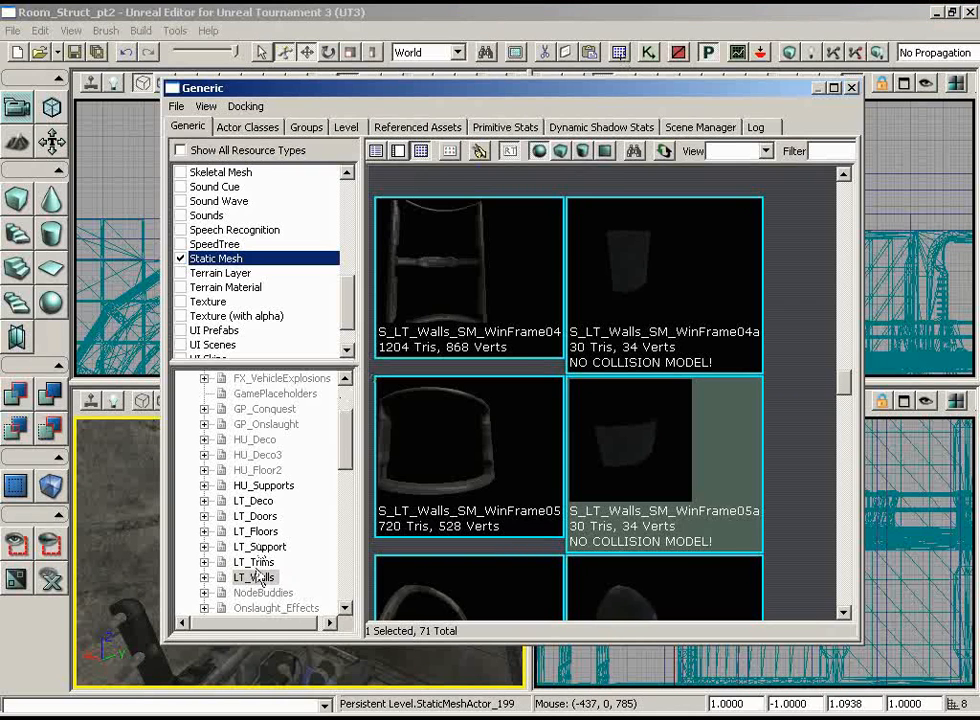
pyautogui.click(253, 562)
pyautogui.moveTo(849, 396); pyautogui.dragTo(835, 437)
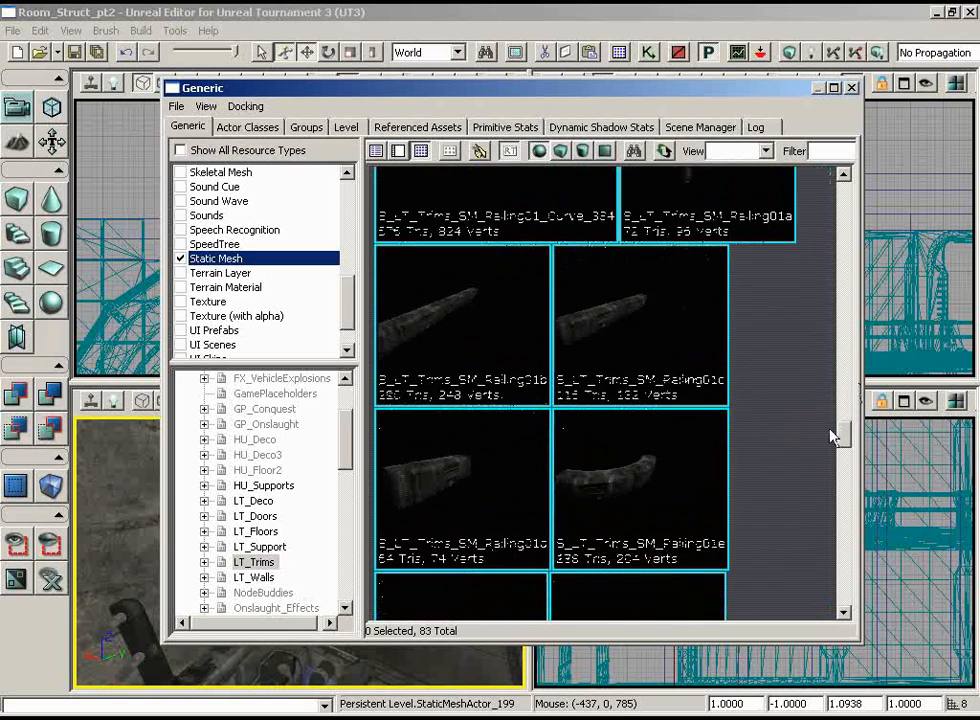
pyautogui.click(597, 390)
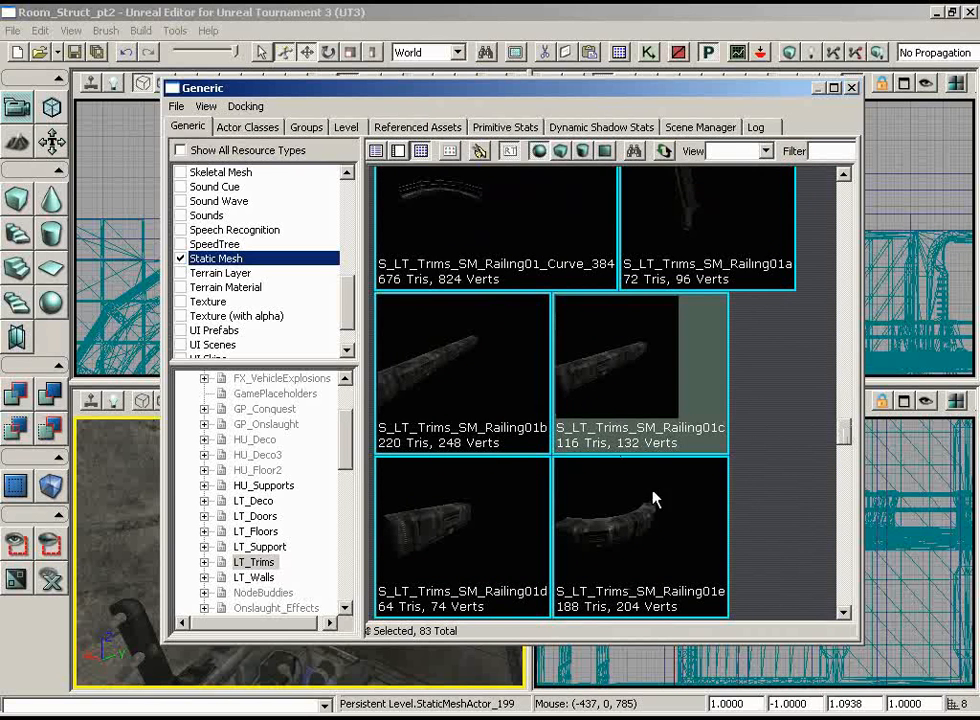
pyautogui.click(853, 89)
# Step: Add the chosen railing static mesh to the level in the corner beside the doorway
pyautogui.moveTo(343, 521); pyautogui.dragTo(311, 503, button='right')
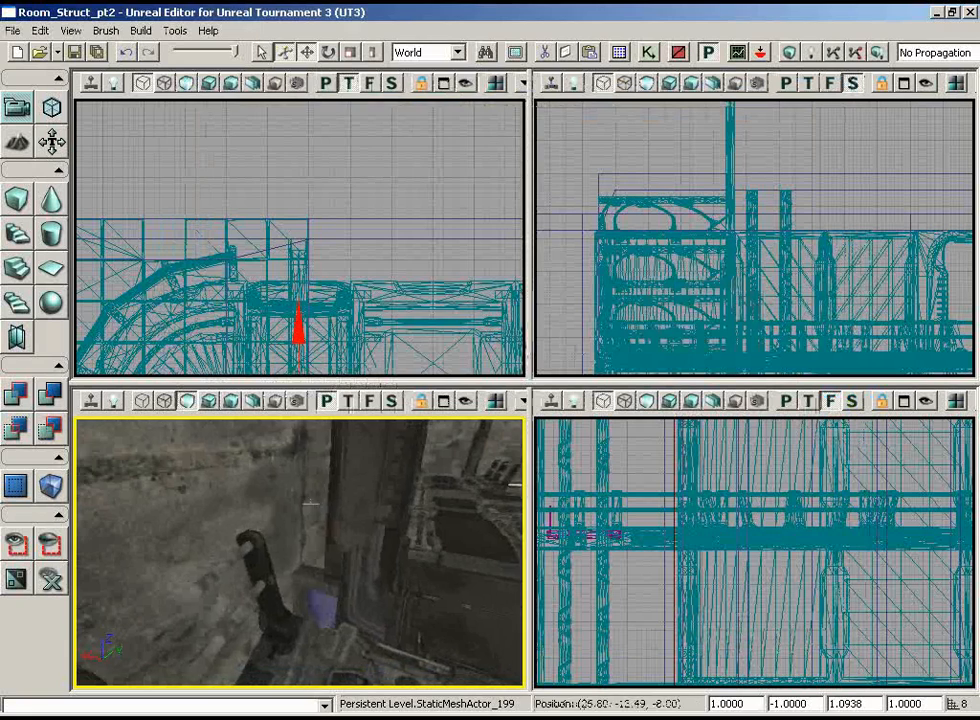
pyautogui.moveTo(291, 577); pyautogui.dragTo(287, 584)
pyautogui.rightClick(287, 584)
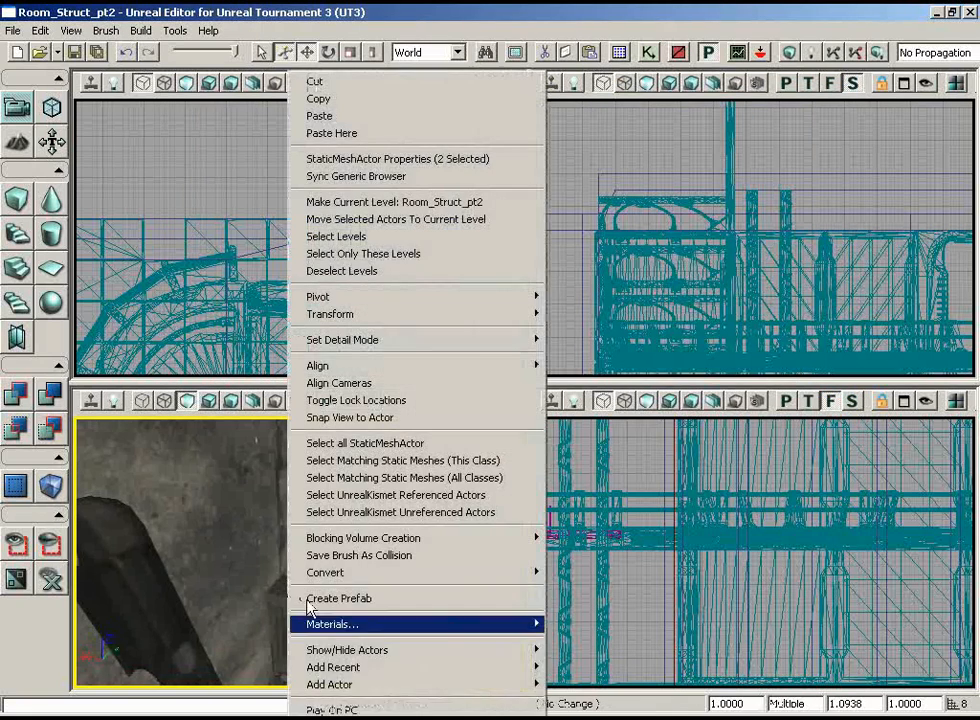
pyautogui.moveTo(411, 684)
pyautogui.click(200, 483)
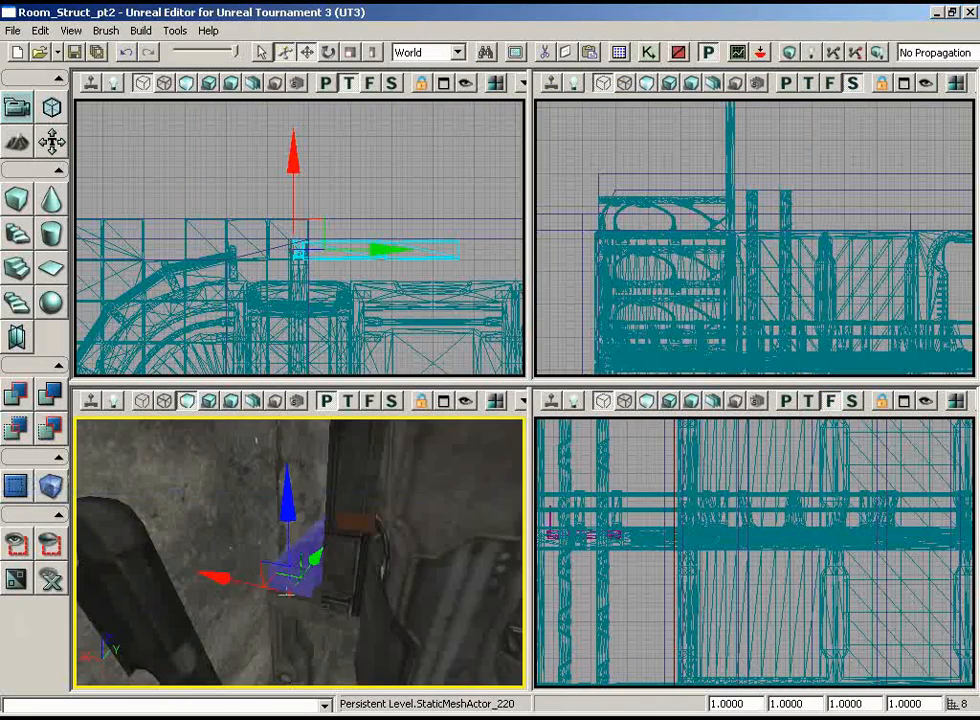
pyautogui.moveTo(287, 594); pyautogui.dragTo(330, 577)
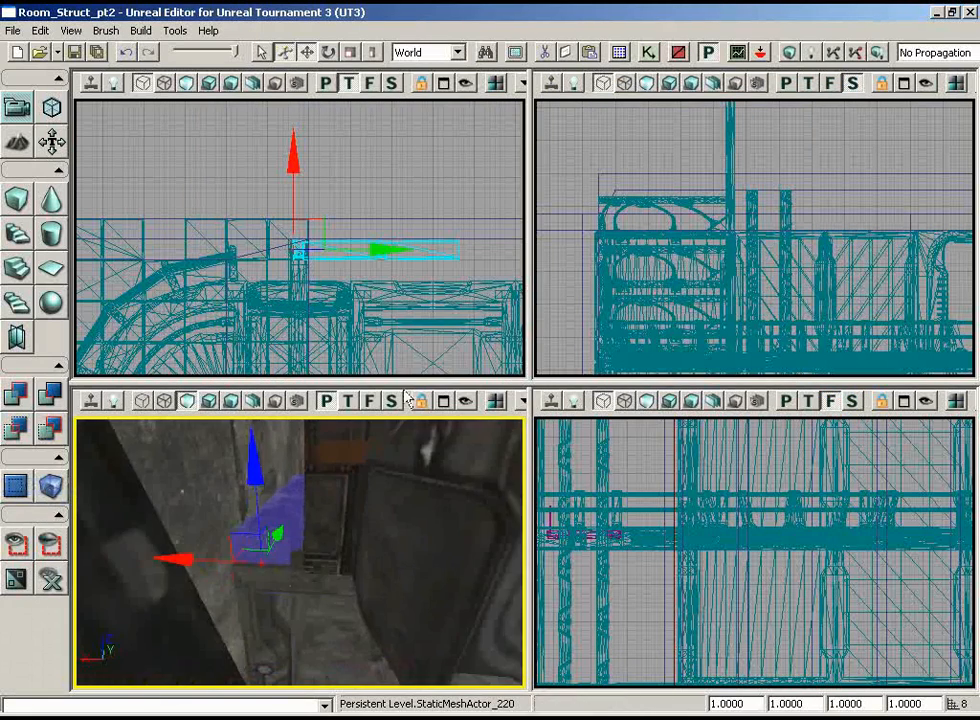
# Step: Rotate the railing mesh about the X axis so it stands upright like a column
pyautogui.moveTo(442, 346)
pyautogui.mouseDown()
pyautogui.moveTo(456, 325)
pyautogui.moveTo(457, 334)
pyautogui.mouseUp()
pyautogui.press('space')
pyautogui.moveTo(332, 596); pyautogui.dragTo(346, 575)
pyautogui.scroll(-5, 754, 552)
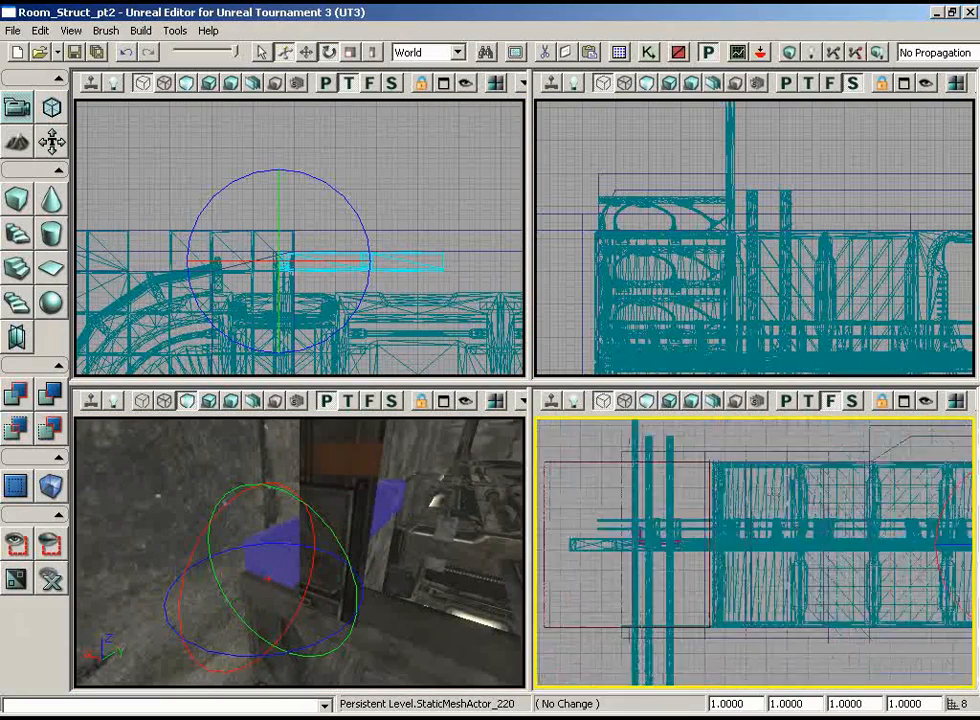
pyautogui.scroll(6, 754, 552)
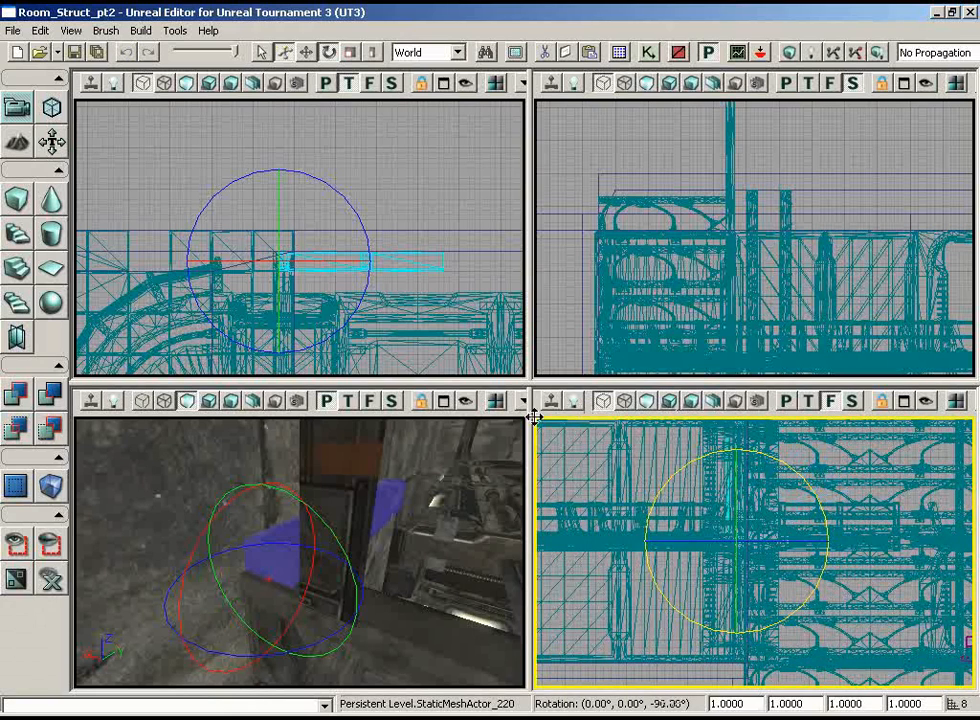
pyautogui.moveTo(557, 417); pyautogui.dragTo(825, 510)
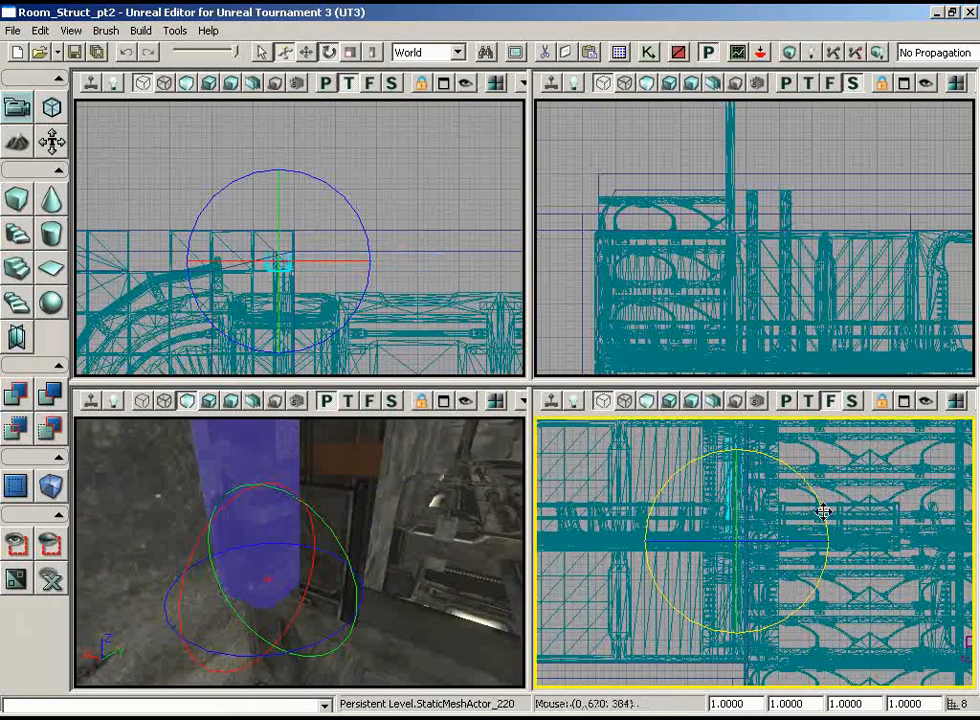
pyautogui.moveTo(387, 385); pyautogui.dragTo(346, 267, button='right')
pyautogui.scroll(3, 346, 267)
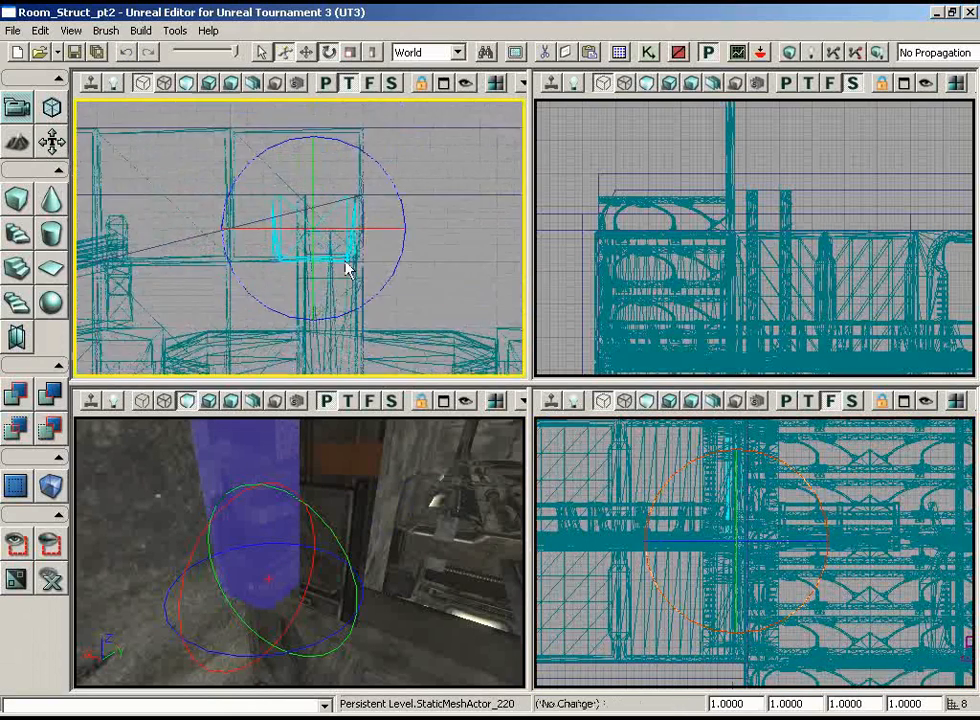
# Step: Move the upright railing piece along the Y axis to centre it over the end of the window frame
pyautogui.press('space')
pyautogui.press('space')
pyautogui.press('space')
pyautogui.moveTo(376, 229); pyautogui.dragTo(392, 225)
pyautogui.moveTo(300, 470); pyautogui.dragTo(243, 417)
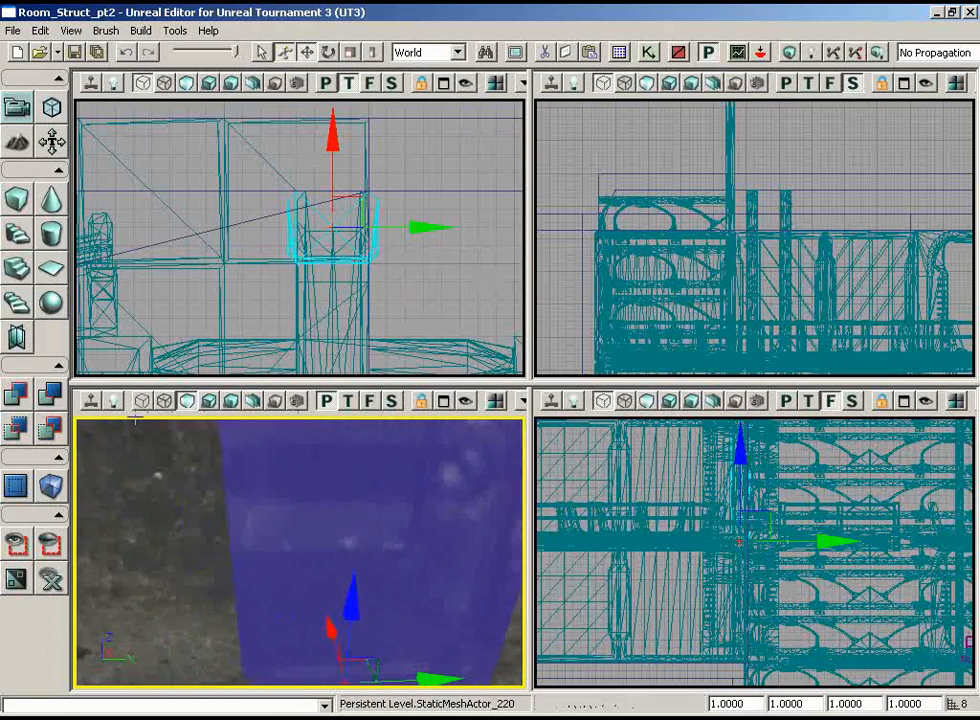
pyautogui.moveTo(243, 417); pyautogui.dragTo(322, 416, button='right')
pyautogui.moveTo(322, 416); pyautogui.dragTo(367, 501)
pyautogui.moveTo(415, 299); pyautogui.dragTo(410, 267)
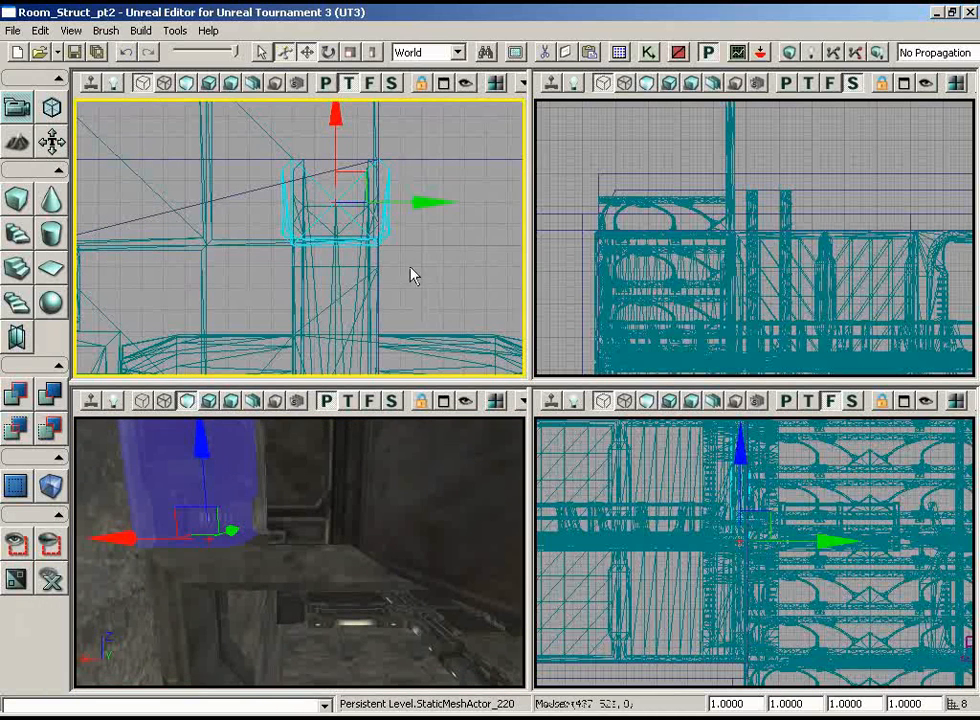
pyautogui.click(373, 498)
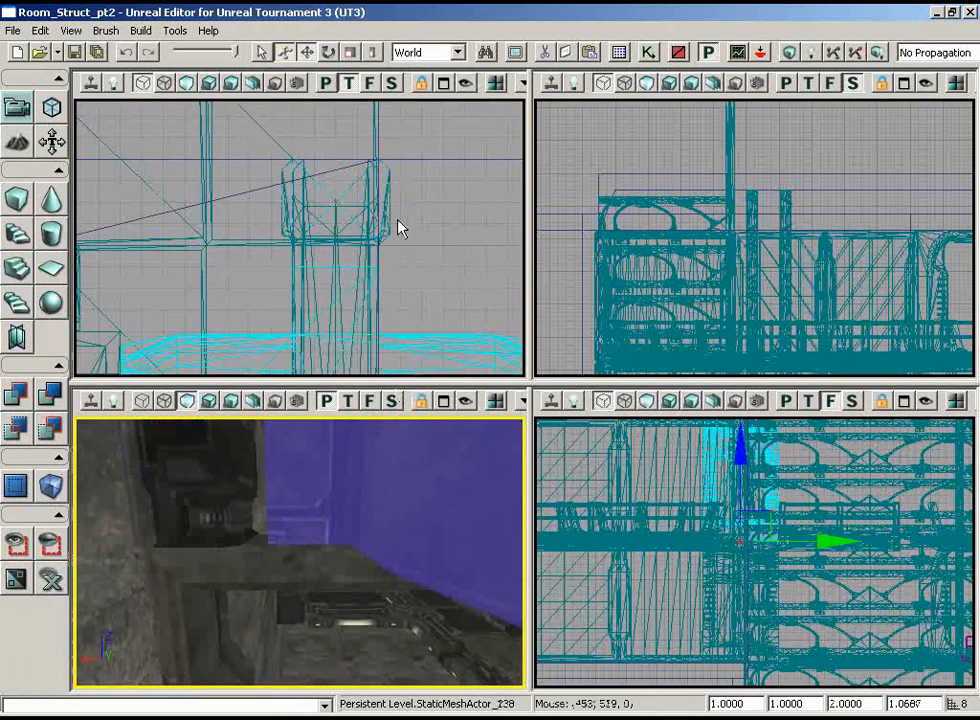
pyautogui.click(390, 225)
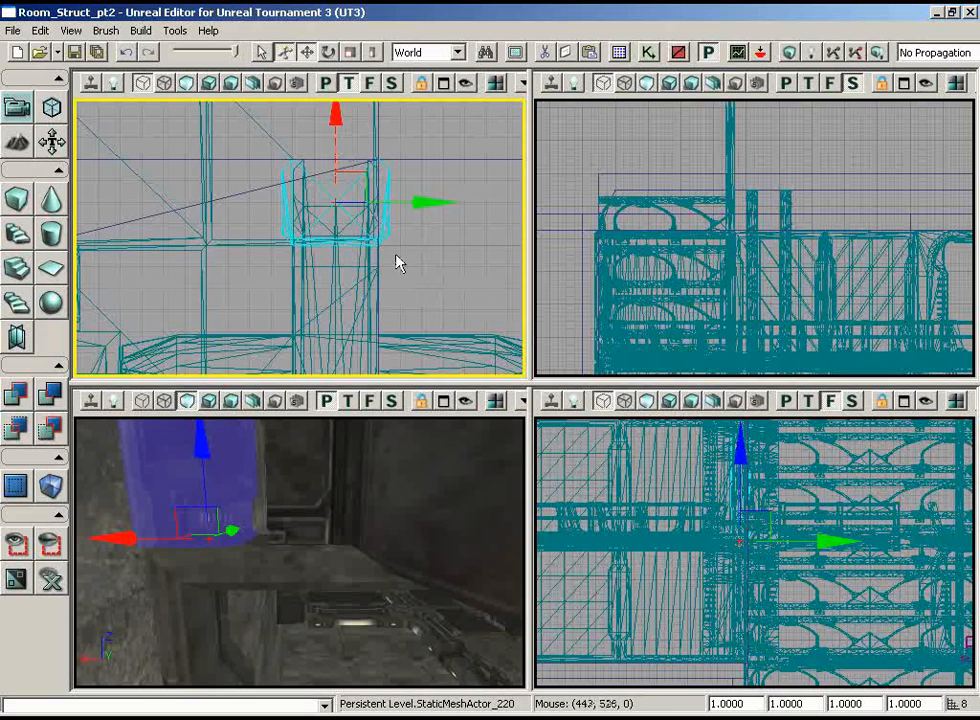
# Step: Rotate the upright railing piece a quarter turn about the Z axis and shift it along X away from the doorway
pyautogui.press('space')
pyautogui.moveTo(416, 153); pyautogui.dragTo(433, 169)
pyautogui.press('space')
pyautogui.press('space')
pyautogui.press('space')
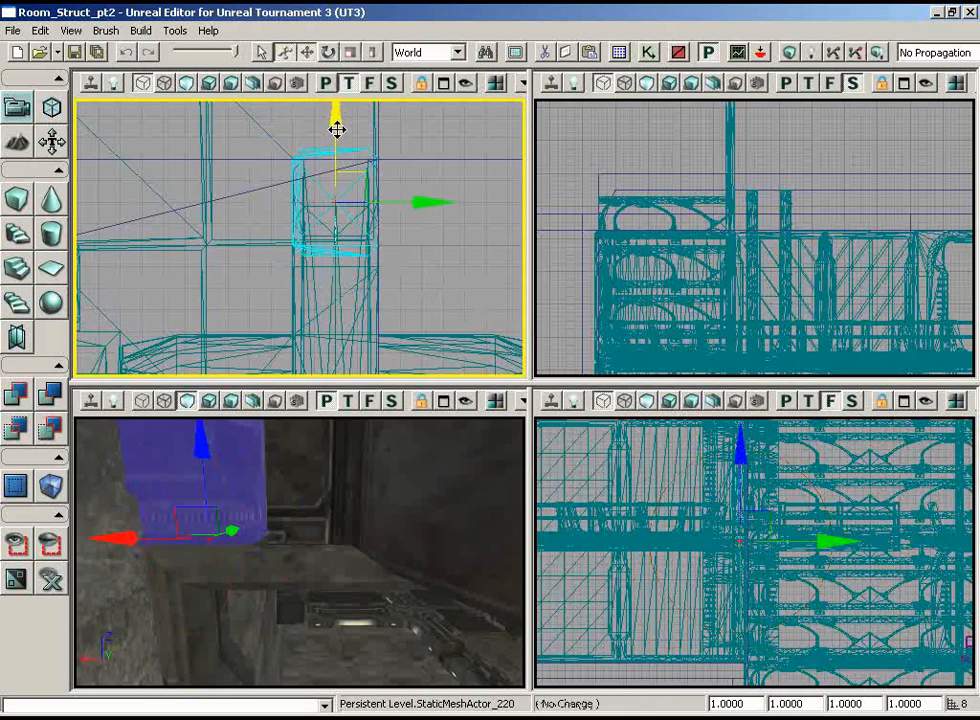
pyautogui.moveTo(337, 129); pyautogui.dragTo(337, 108)
# Step: Set the drag grid to 4 and isolate the railing piece, the doorway mesh and the wall brush
pyautogui.click(74, 31)
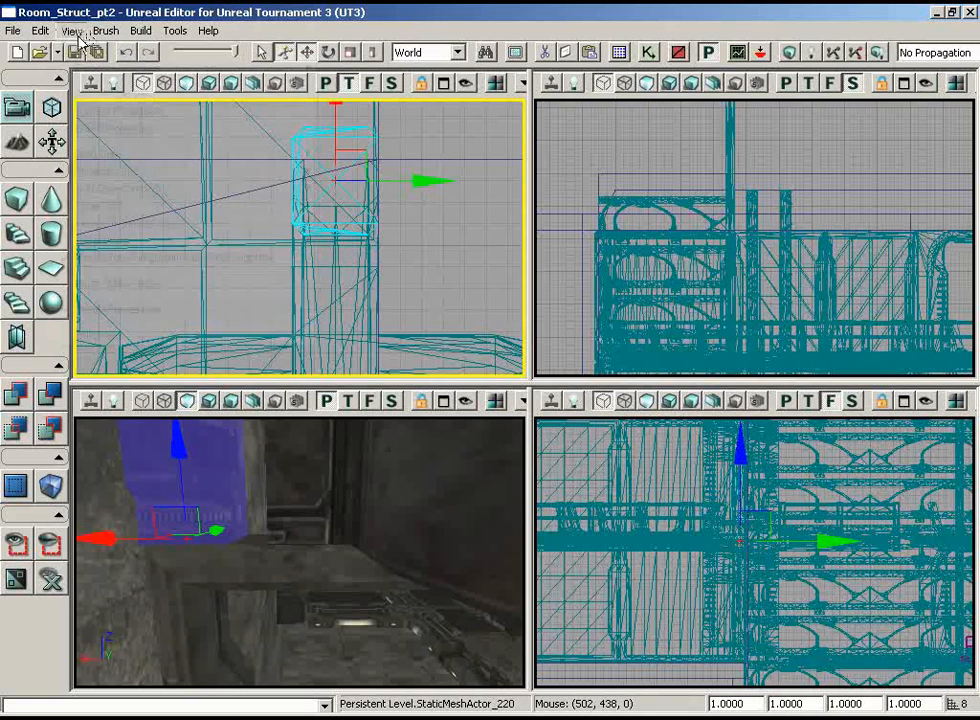
pyautogui.moveTo(103, 153)
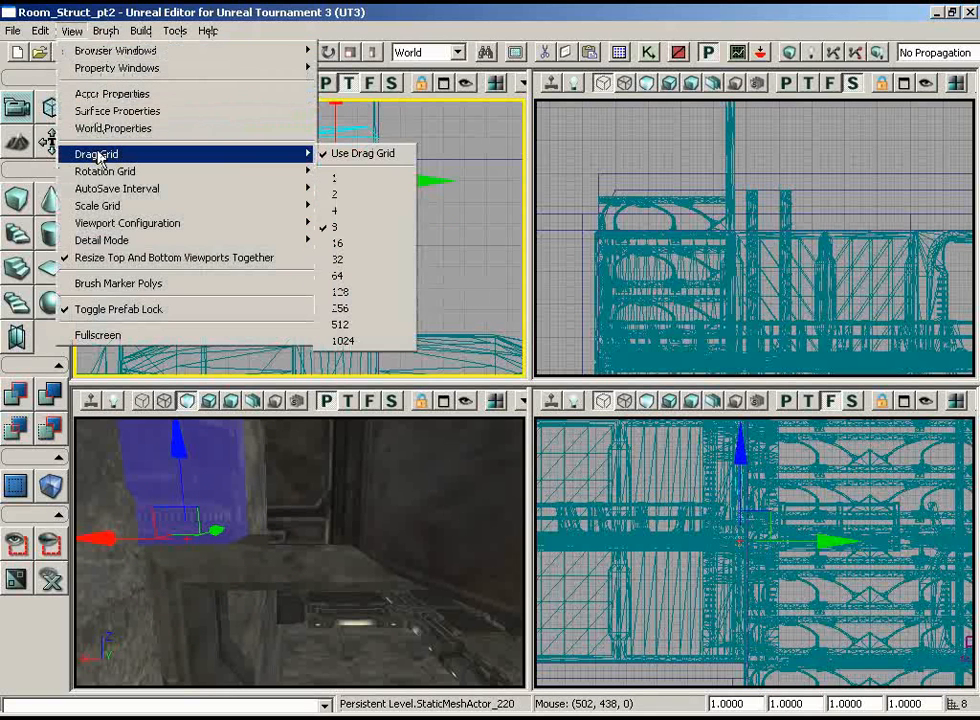
pyautogui.click(400, 234)
pyautogui.scroll(2, 440, 245)
pyautogui.keyDown('ctrl'); pyautogui.click(438, 346); pyautogui.keyUp('ctrl')
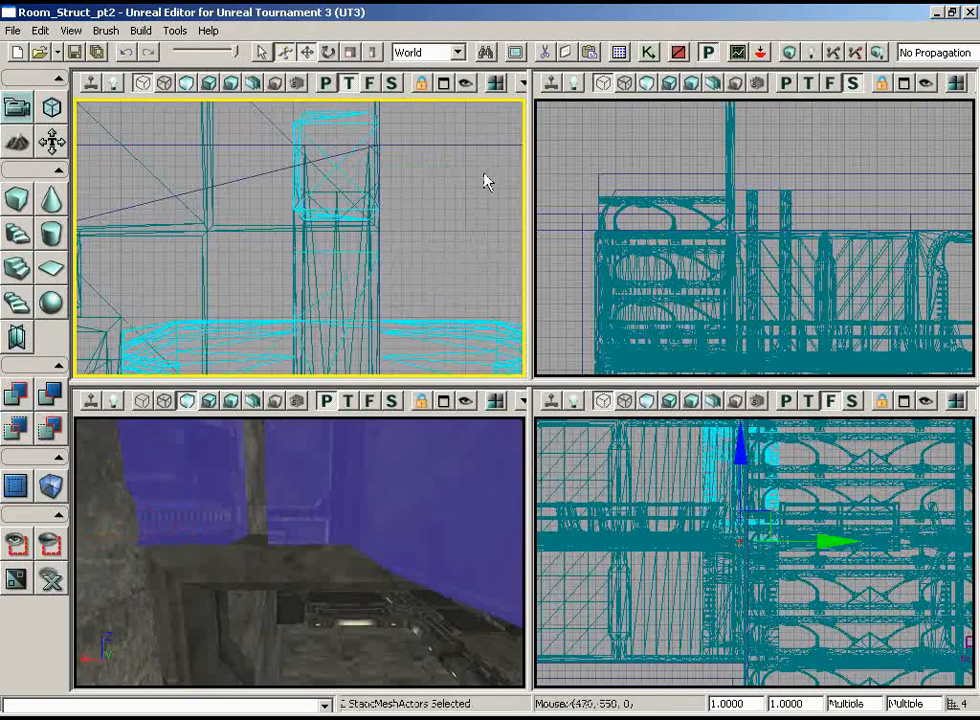
pyautogui.keyDown('ctrl'); pyautogui.click(459, 143); pyautogui.keyUp('ctrl')
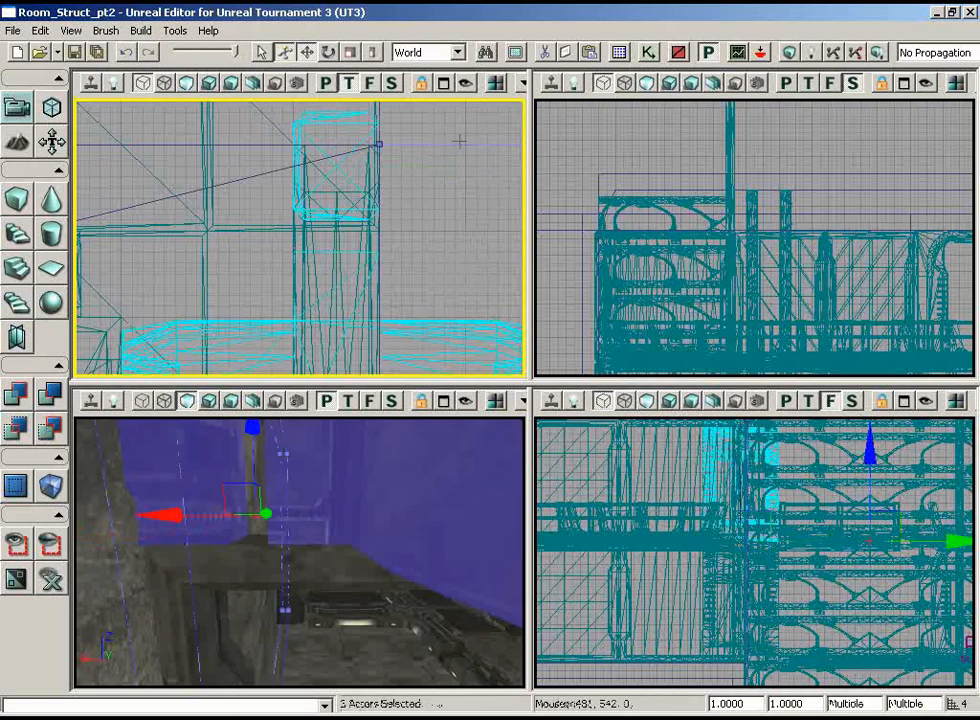
pyautogui.click(17, 544)
# Step: Move the upright railing piece toward the doorway until it is flush with the wall brush's edge
pyautogui.click(351, 210)
pyautogui.moveTo(423, 196); pyautogui.dragTo(427, 232)
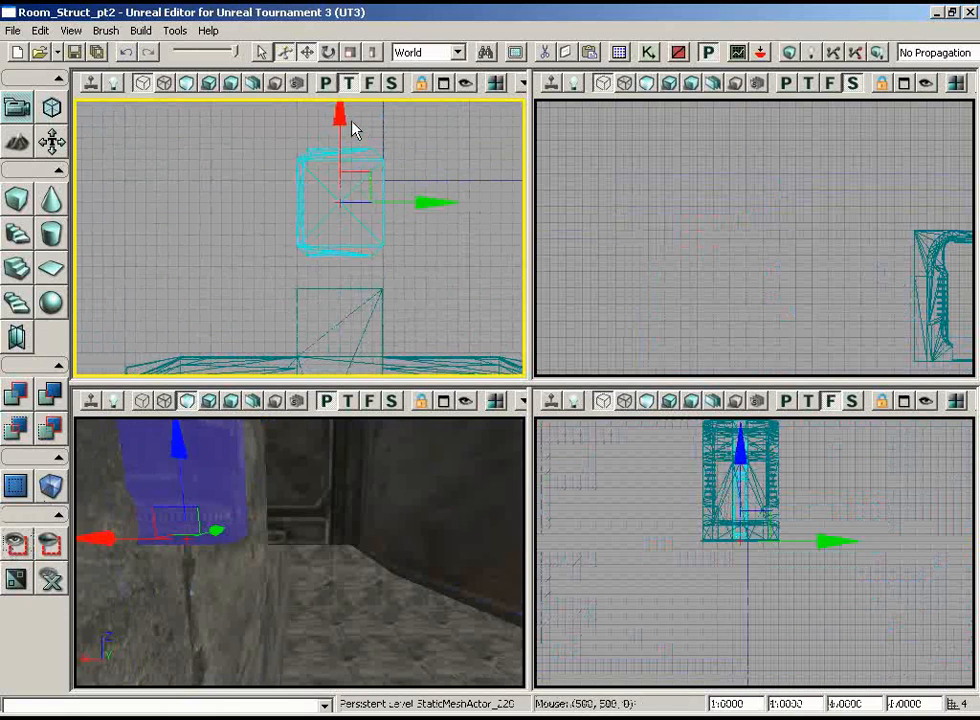
pyautogui.moveTo(342, 117); pyautogui.dragTo(343, 147)
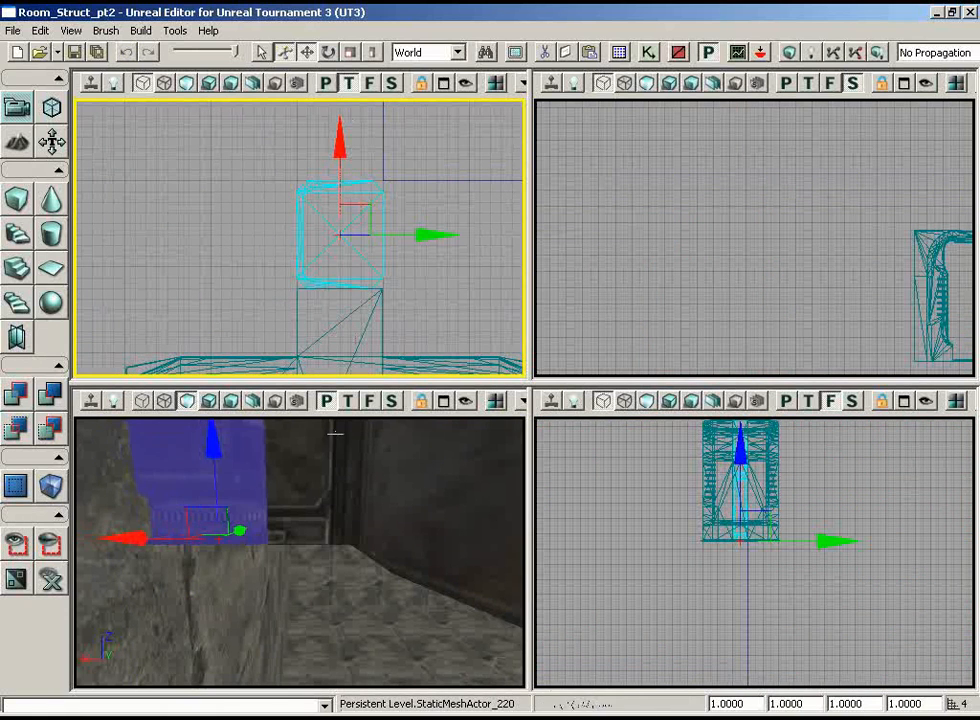
pyautogui.moveTo(335, 433); pyautogui.dragTo(302, 416, button='middle')
pyautogui.moveTo(302, 416); pyautogui.dragTo(325, 446, button='right')
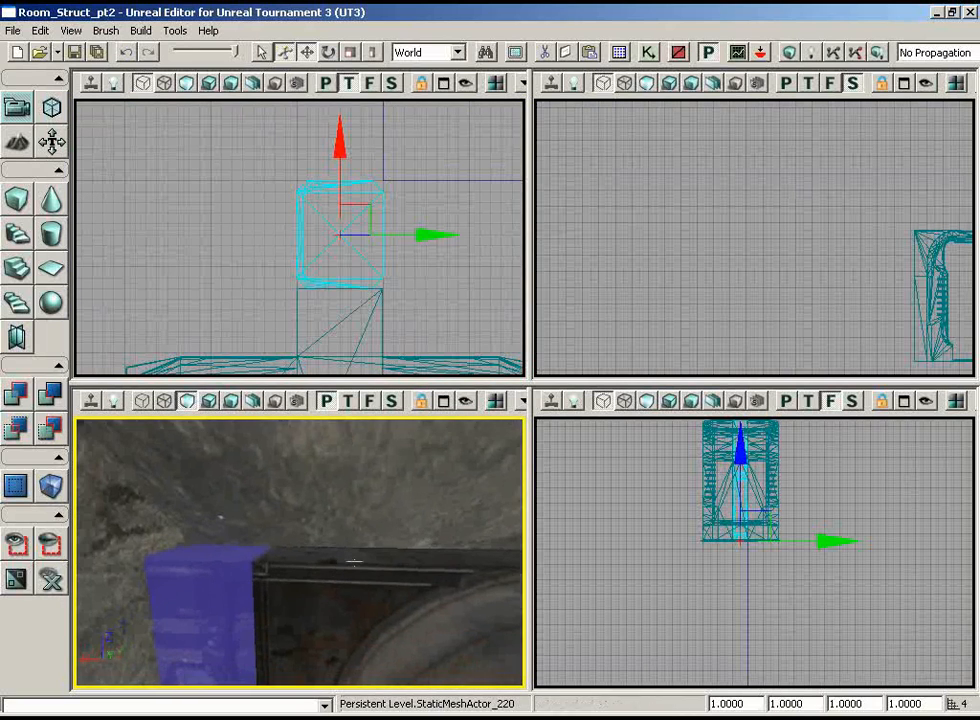
pyautogui.moveTo(674, 424); pyautogui.dragTo(538, 575)
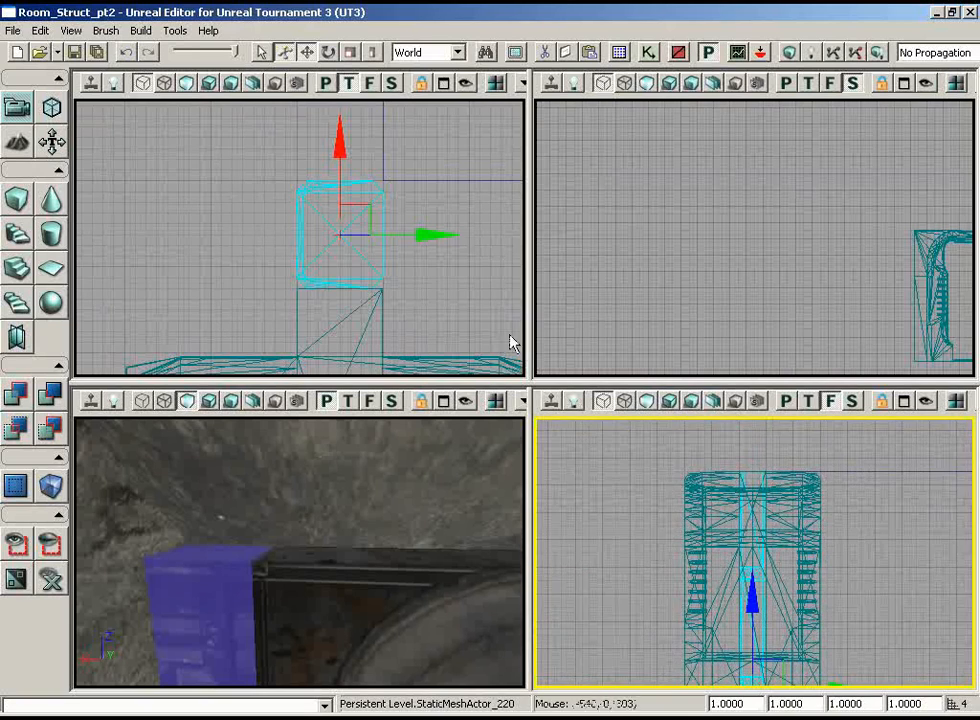
pyautogui.moveTo(818, 598); pyautogui.dragTo(858, 570)
pyautogui.moveTo(891, 277); pyautogui.dragTo(976, 328)
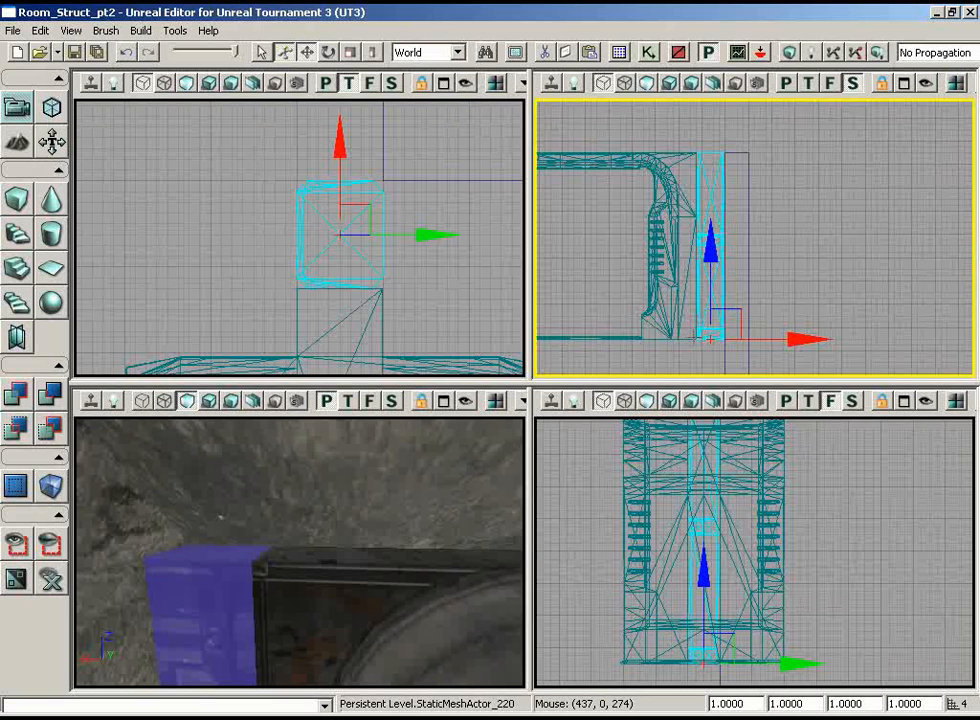
# Step: Measure the doorway mesh's height along the edge beside the upright railing piece, and select the doorway to examine the join between them
pyautogui.moveTo(694, 340); pyautogui.dragTo(694, 155, button='middle')
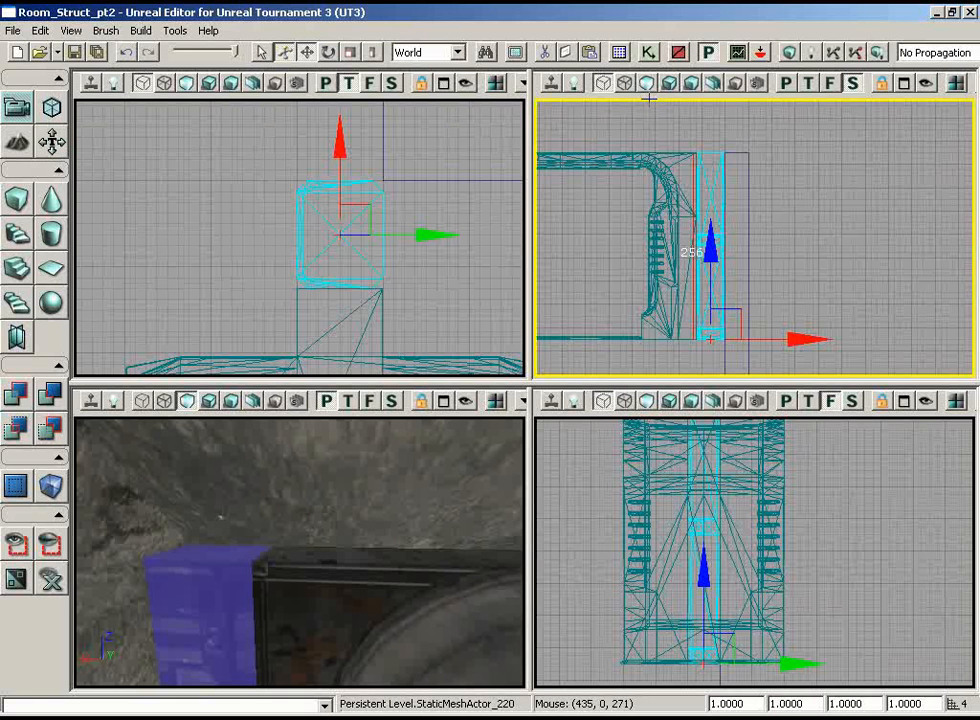
pyautogui.moveTo(690, 368); pyautogui.dragTo(655, 360, button='right')
pyautogui.scroll(-2, 656, 341)
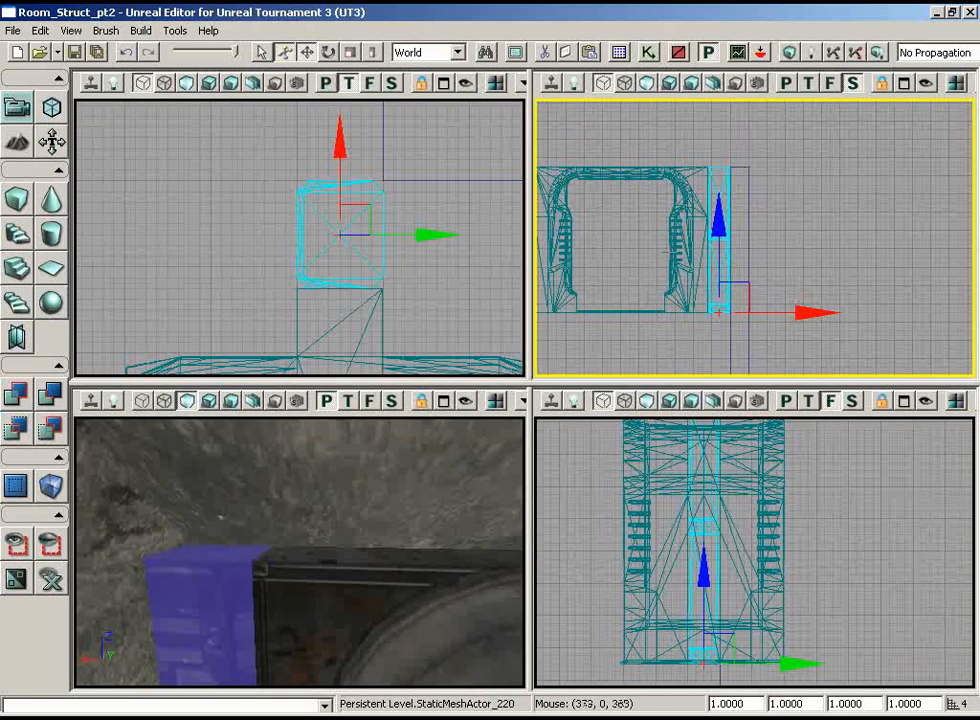
pyautogui.click(676, 236)
pyautogui.moveTo(845, 252); pyautogui.dragTo(848, 251, button='right')
pyautogui.moveTo(372, 364); pyautogui.dragTo(367, 296, button='right')
pyautogui.scroll(-2, 367, 296)
pyautogui.moveTo(300, 516); pyautogui.dragTo(313, 523, button='right')
pyautogui.moveTo(313, 523); pyautogui.dragTo(206, 674)
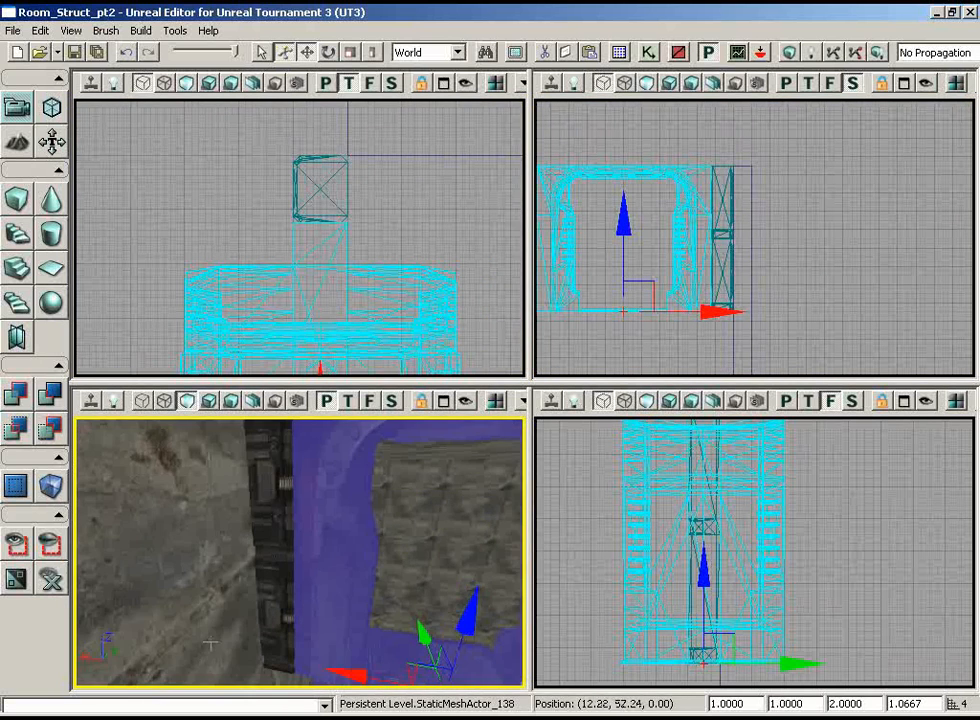
# Step: Unhide all the level's objects, check the trimmed corner beside the doorway from inside the room, and clear the selection
pyautogui.click(50, 580)
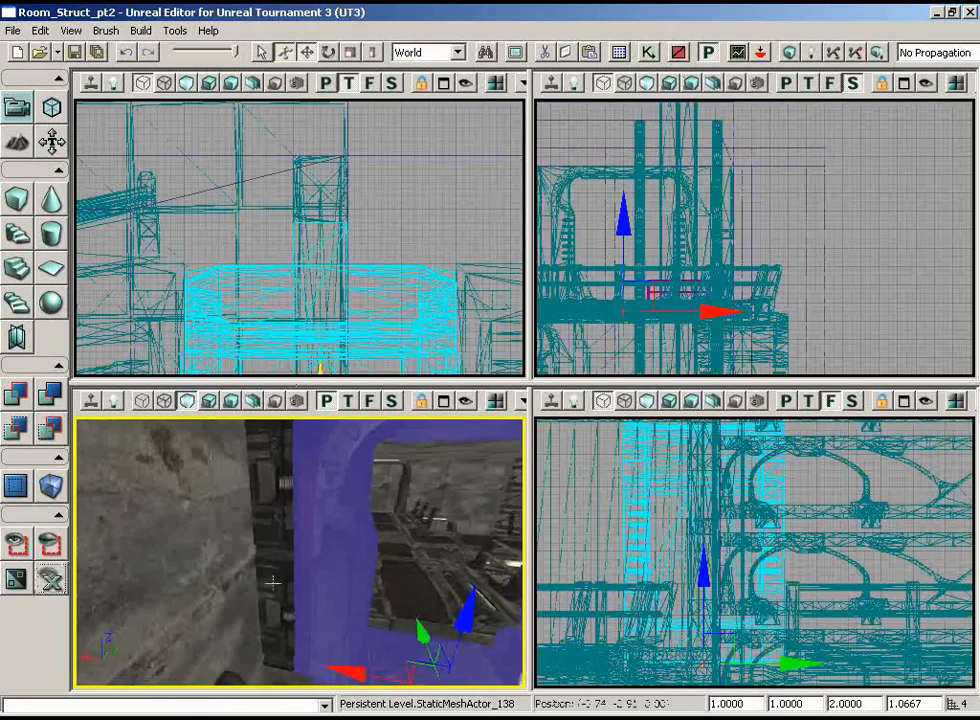
pyautogui.moveTo(261, 687); pyautogui.dragTo(301, 560)
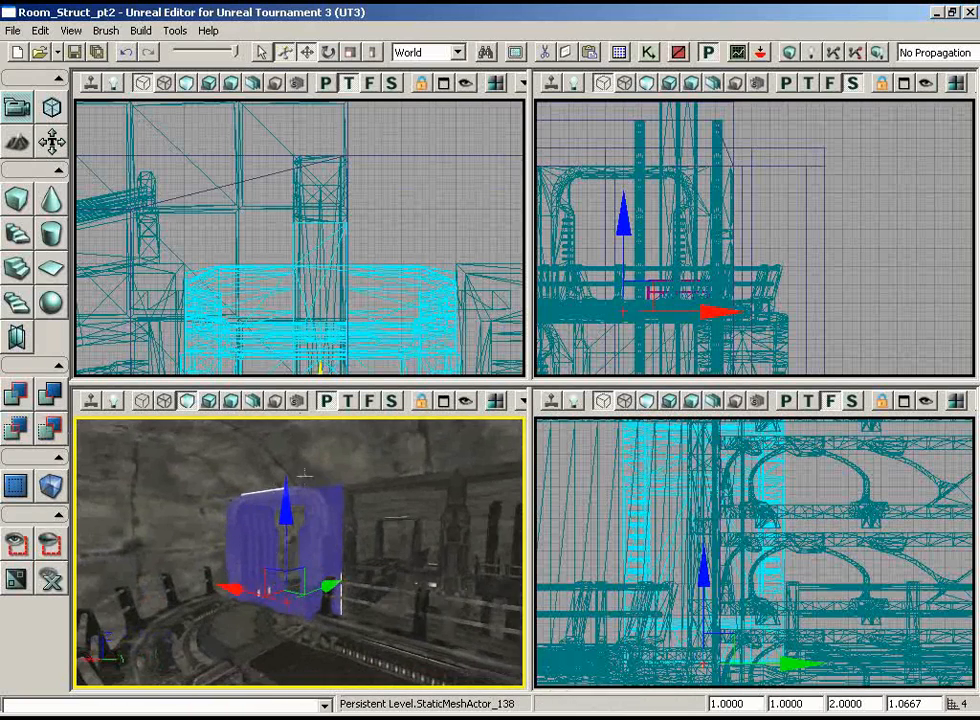
pyautogui.click(405, 457)
pyautogui.press('Escape')
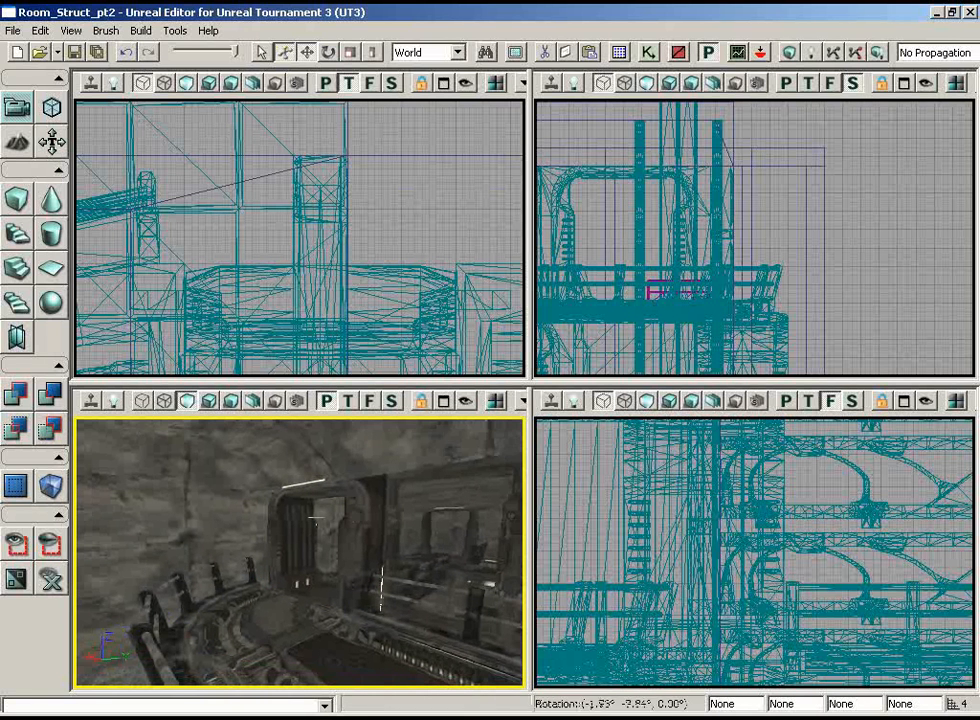